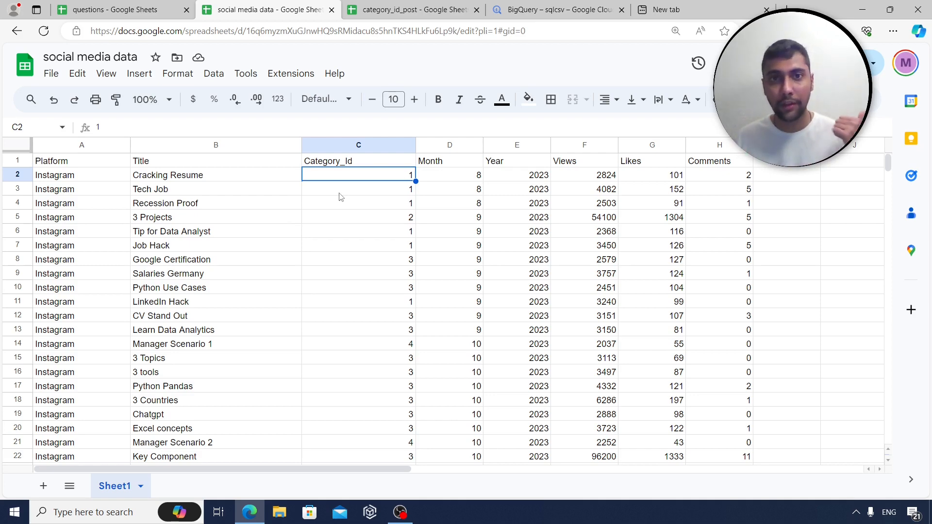
Examine the social media data sheet: the posts per platform and the title, category ID, month, year and views columns
scroll(202, 294, down, 11)
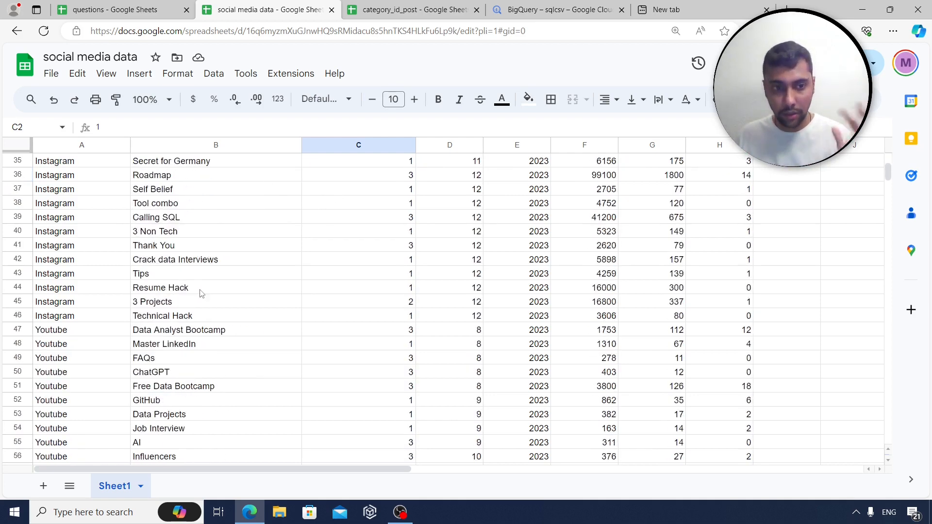
scroll(202, 293, down, 9)
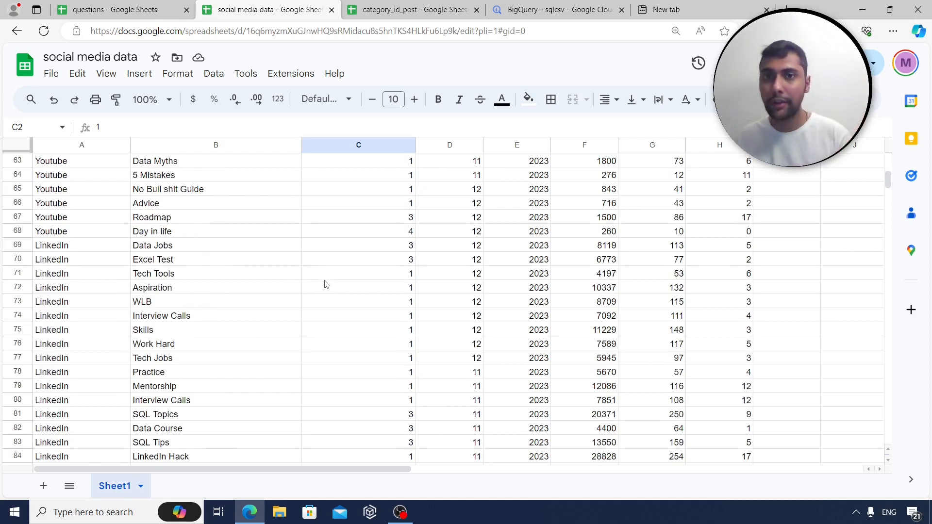
scroll(326, 284, up, 20)
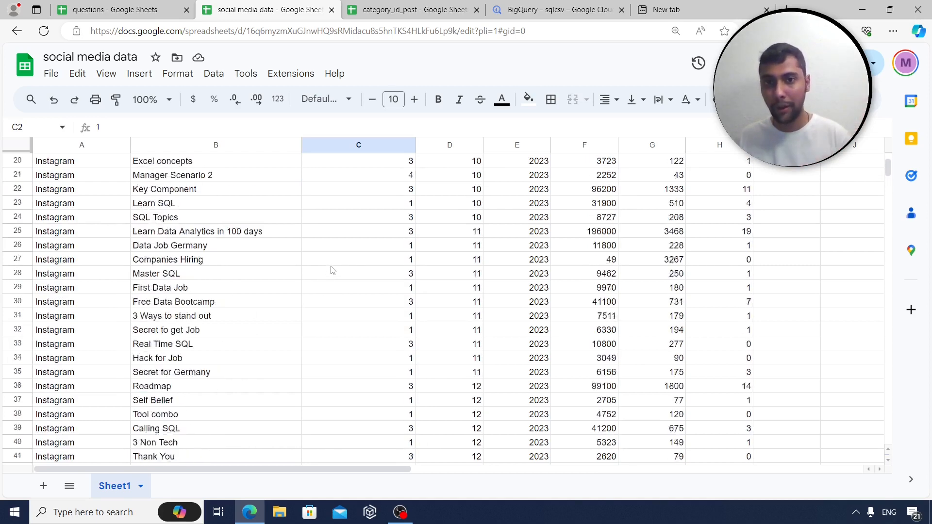
scroll(332, 270, up, 1)
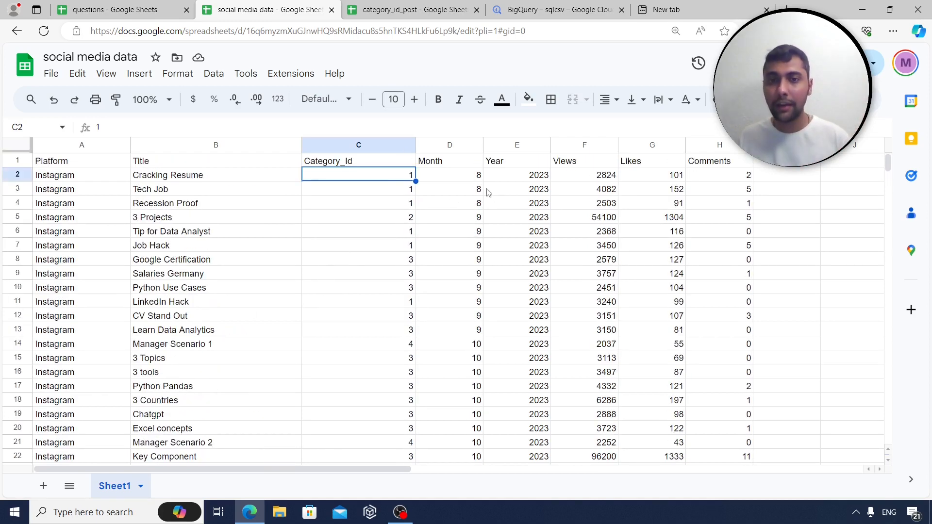
click(458, 178)
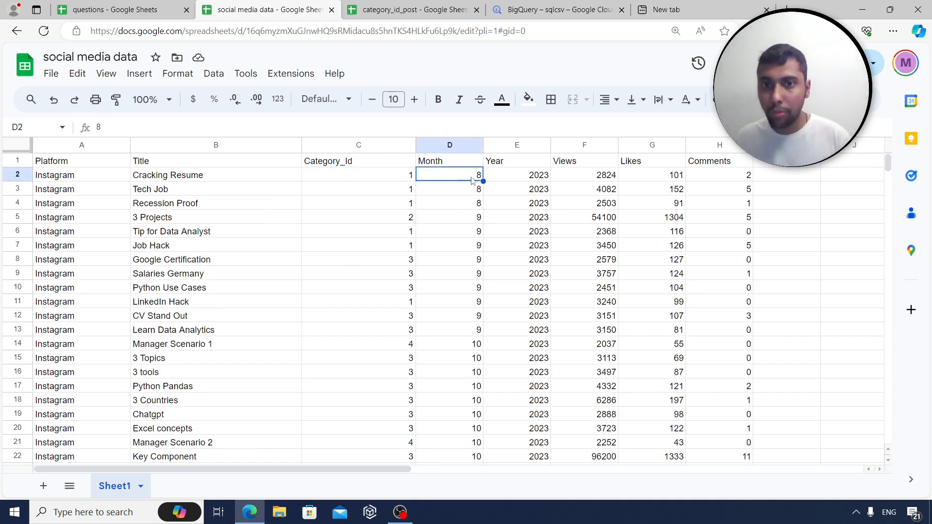
click(502, 179)
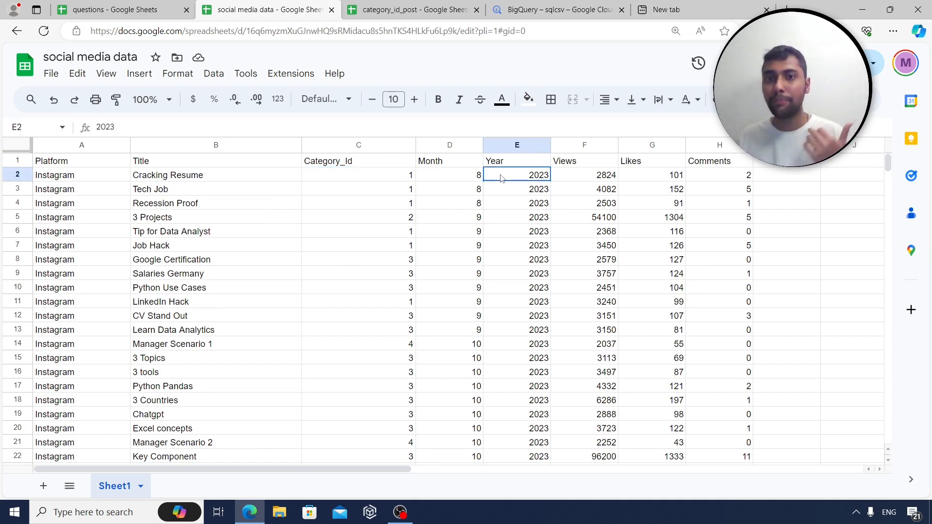
click(605, 180)
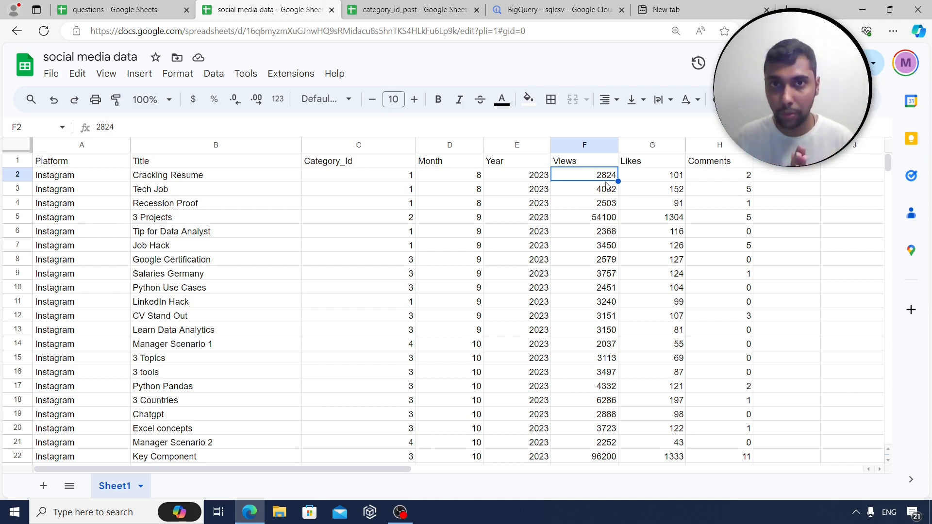
click(272, 176)
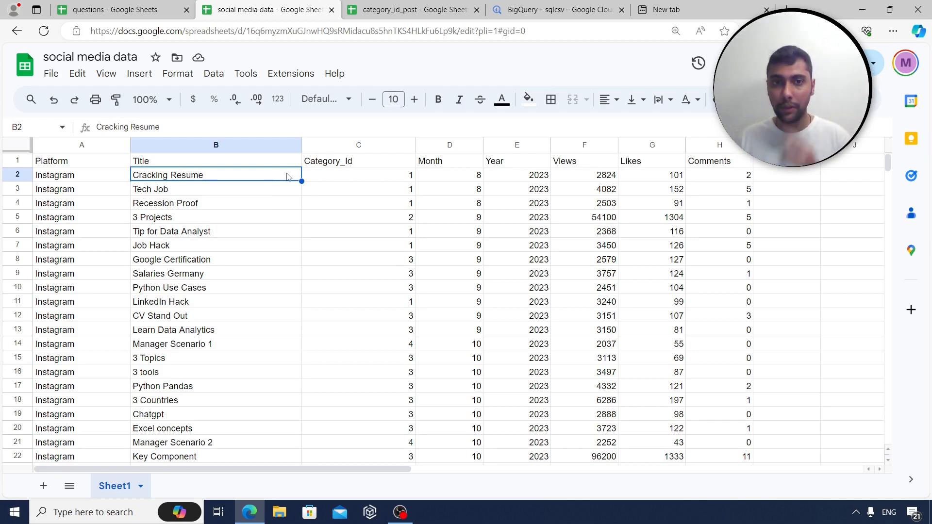
click(342, 178)
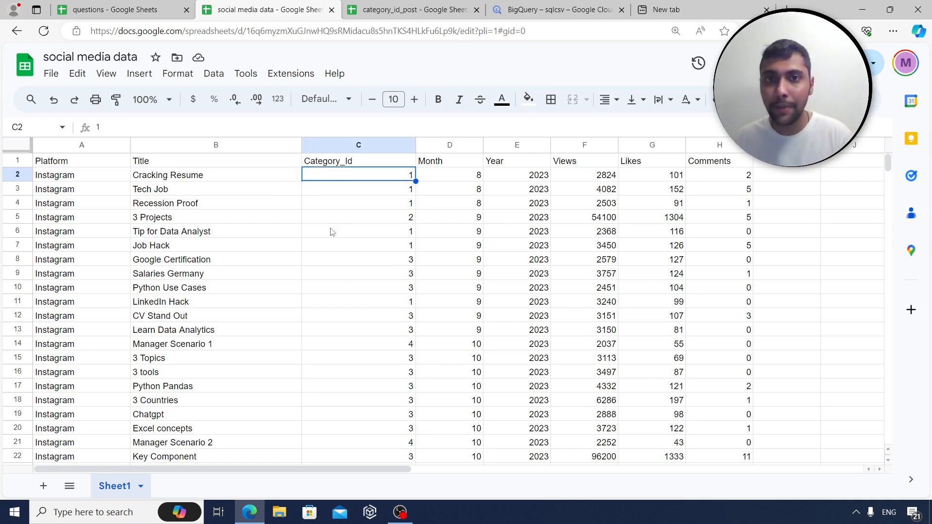
scroll(374, 256, down, 1)
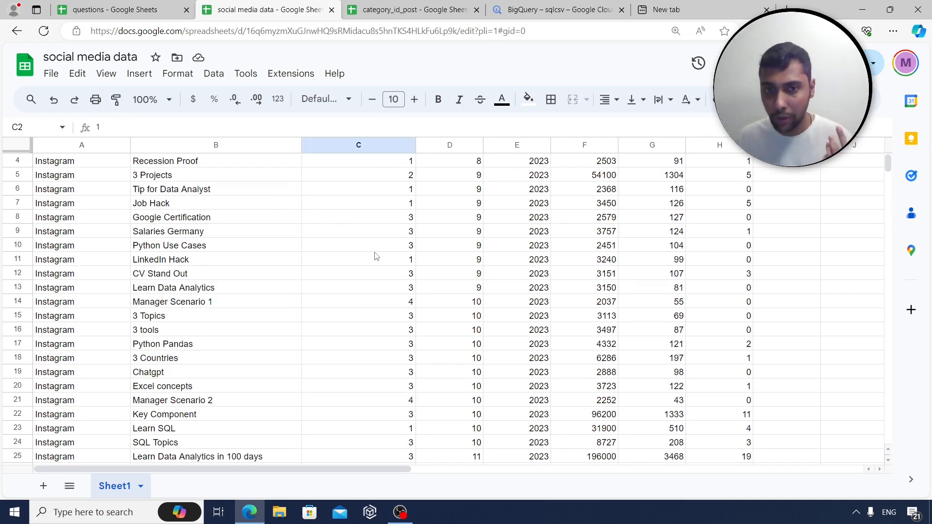
scroll(390, 283, up, 1)
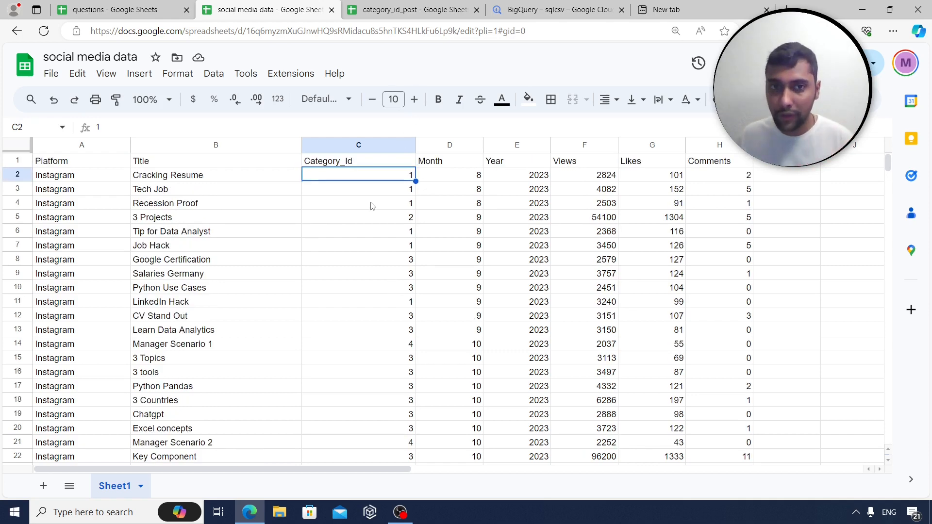
Examine the category_id_post sheet to see which post category each Category_Id stands for
click(411, 7)
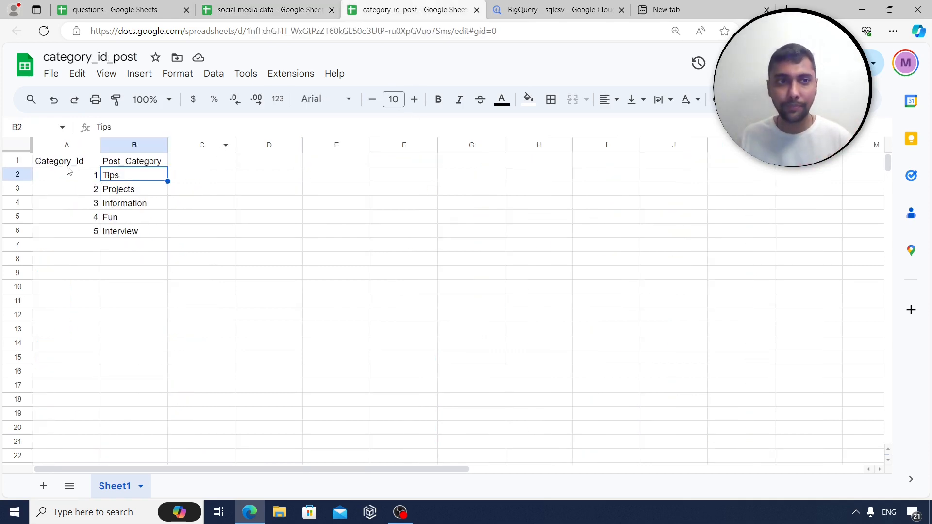
drag(67, 162, 93, 240)
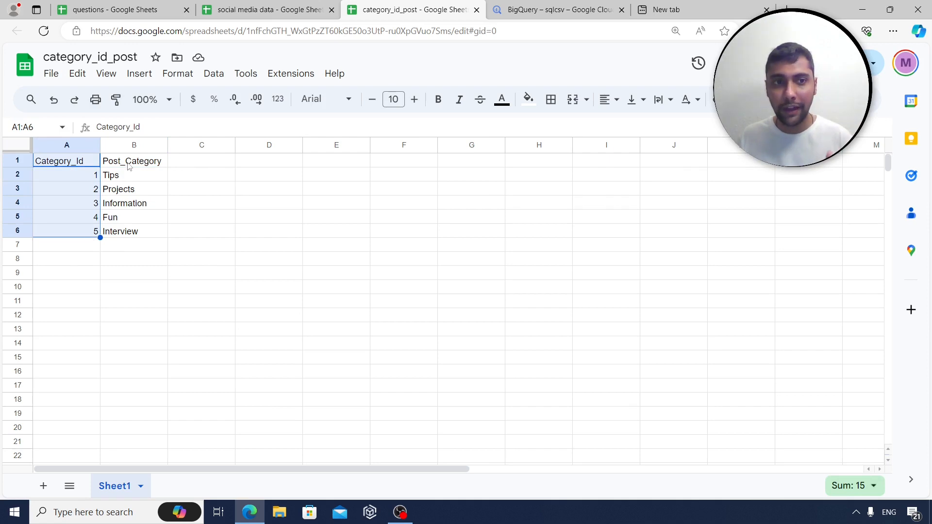
click(77, 176)
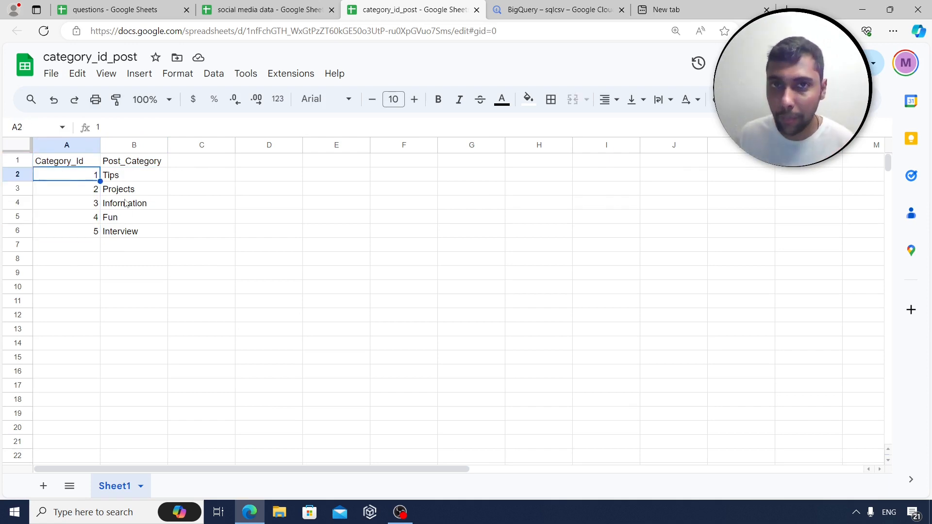
click(146, 174)
click(86, 190)
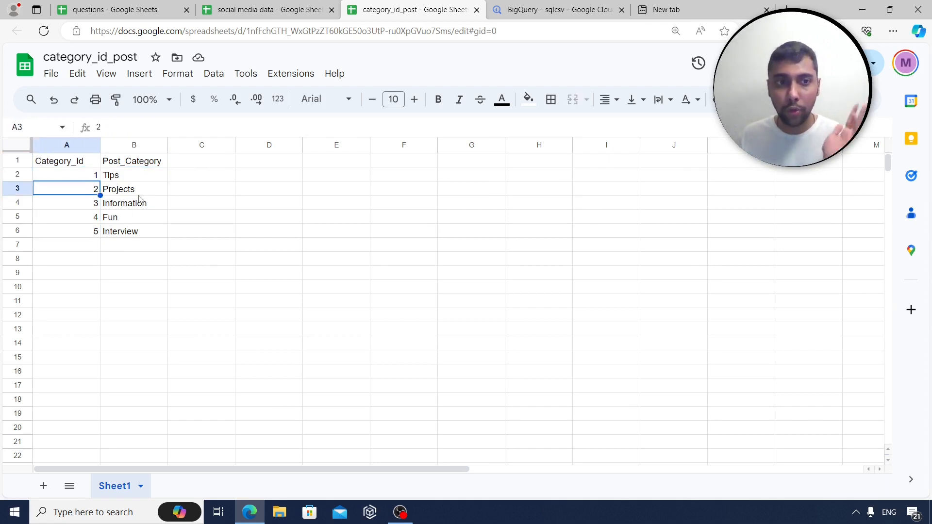
click(140, 194)
click(89, 228)
click(132, 232)
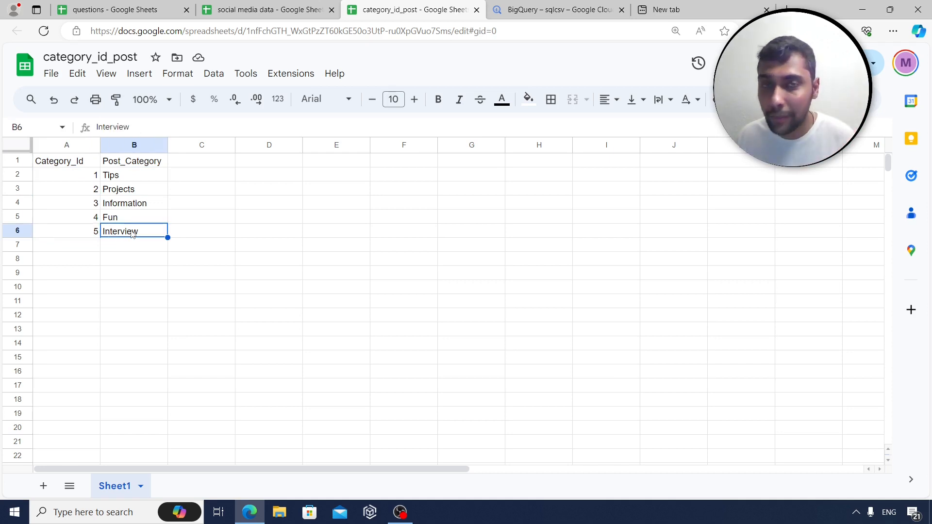
click(97, 222)
click(121, 218)
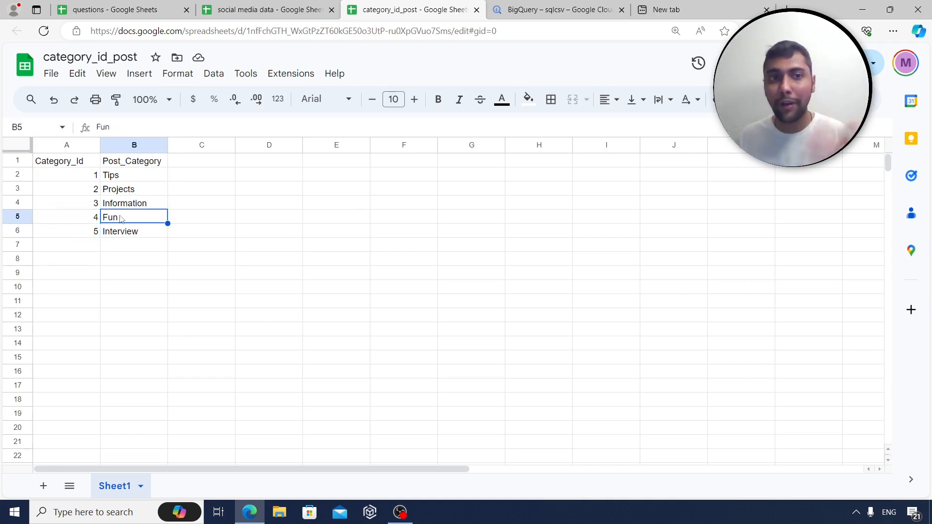
Return to the social media data spreadsheet and view its available download formats, including Comma Separated Values (.csv)
click(290, 7)
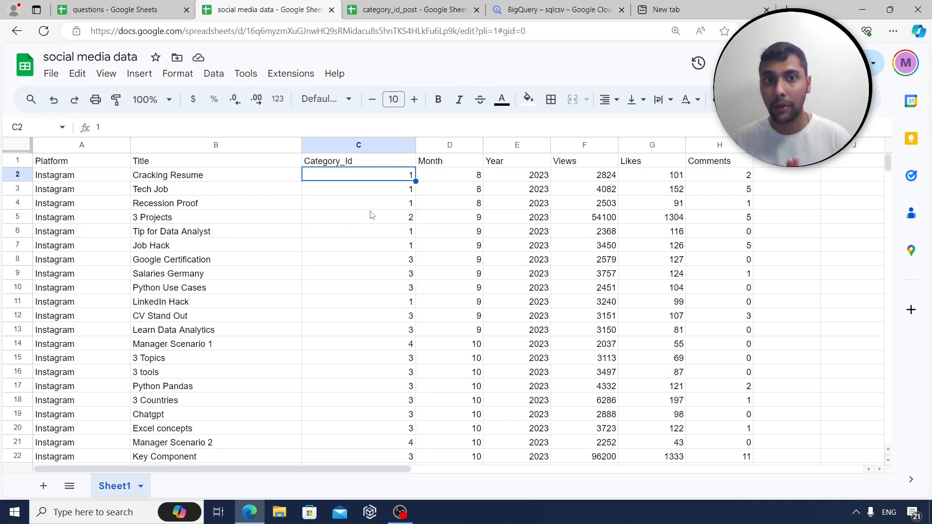
click(51, 73)
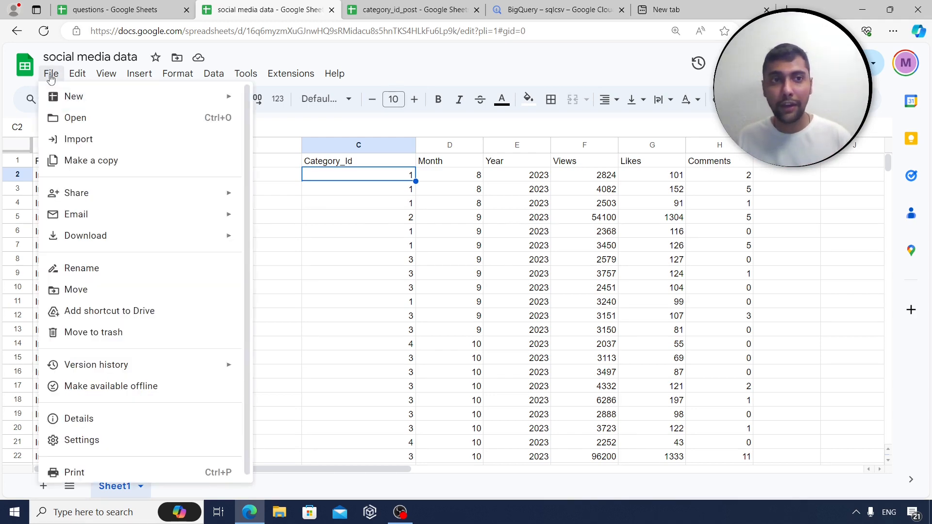
mouse_move(200, 238)
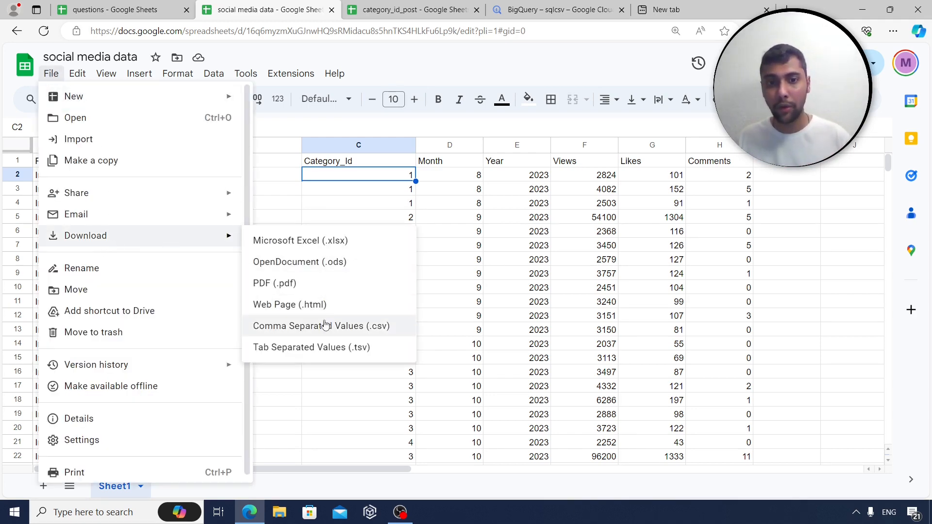
click(486, 270)
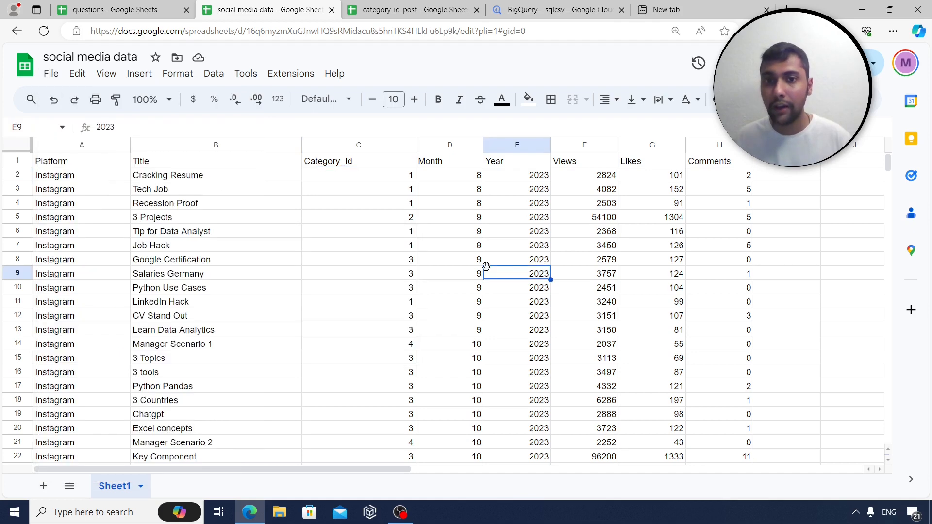
Switch to BigQuery and create a dataset with the ID social in the sqlcsv project
click(549, 4)
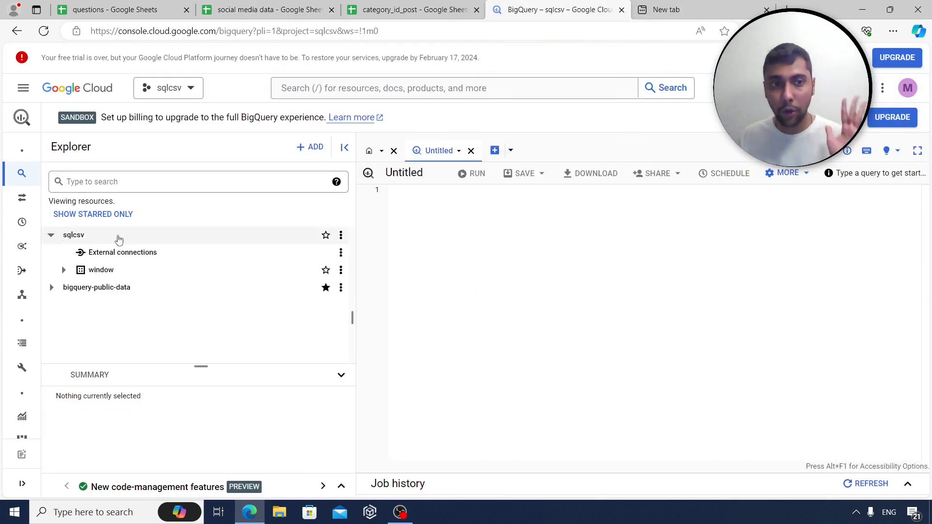
click(341, 234)
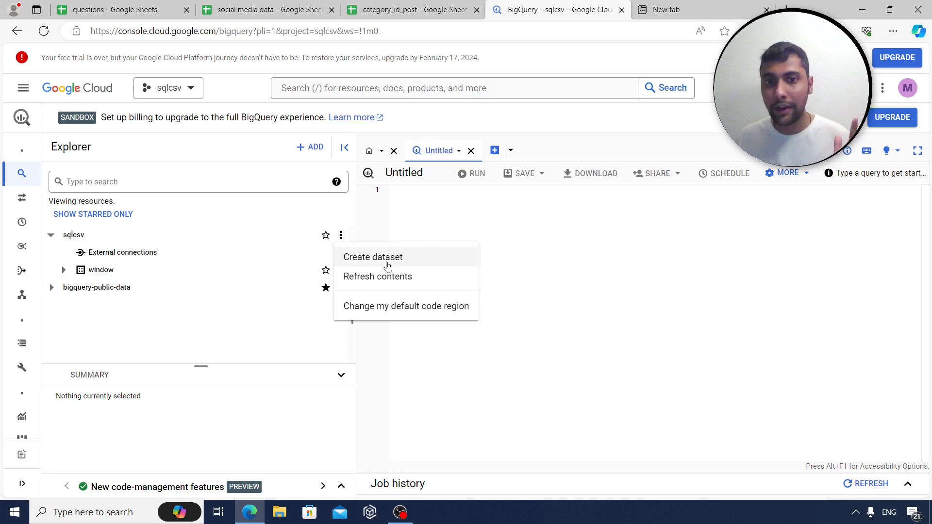
click(388, 267)
click(627, 141)
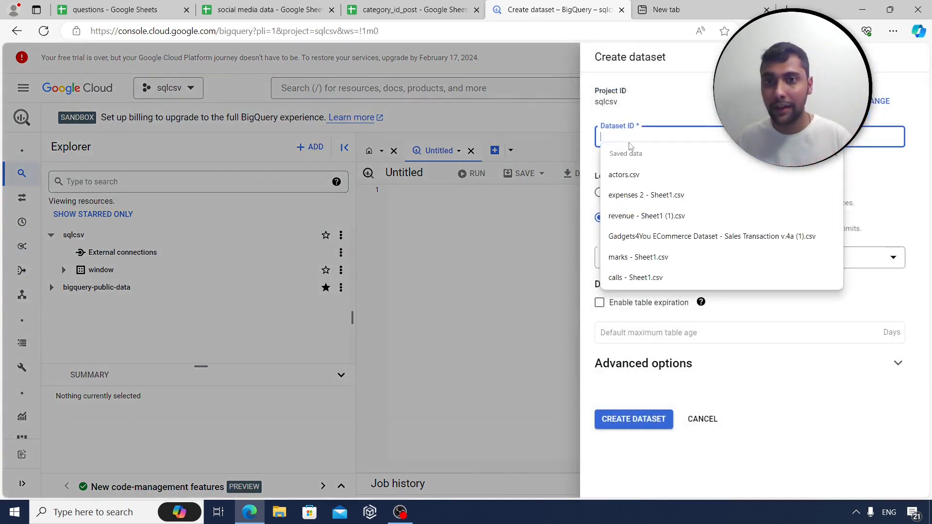
text(soic)
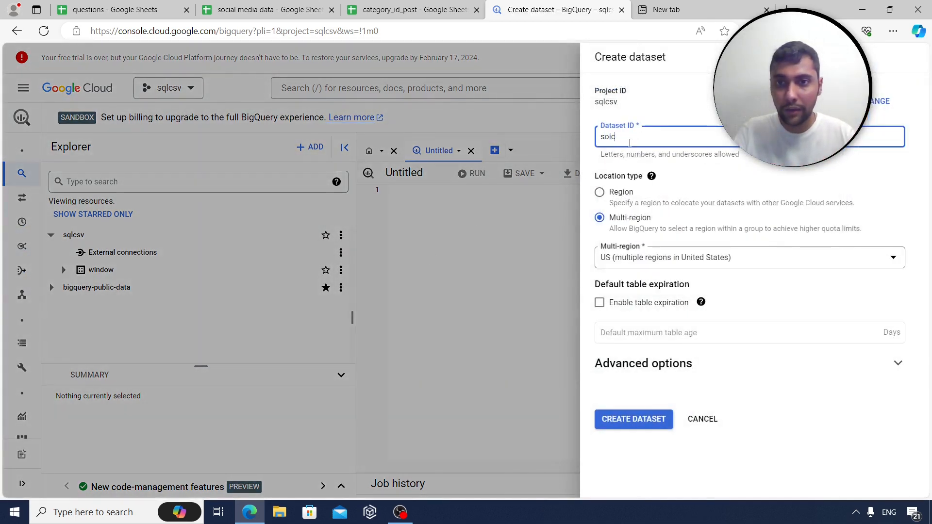
key(BackSpace)
key(BackSpace)
text(cial)
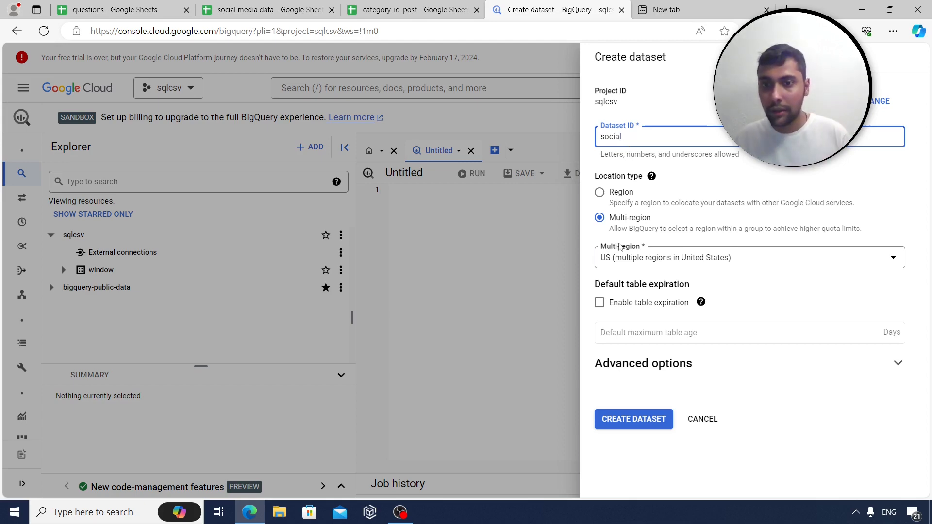
click(631, 427)
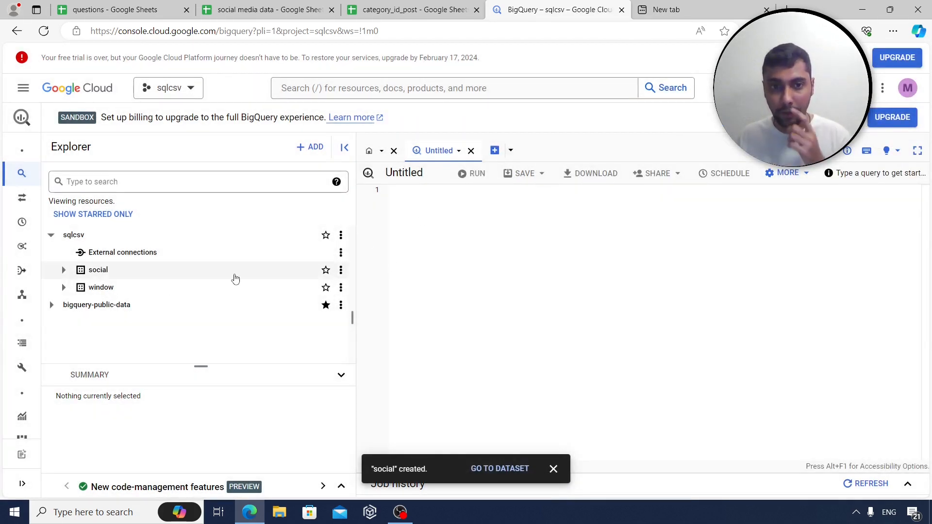
Start a new table in the social dataset from an upload, using the file social media data - Sheet1.csv from Downloads
click(340, 270)
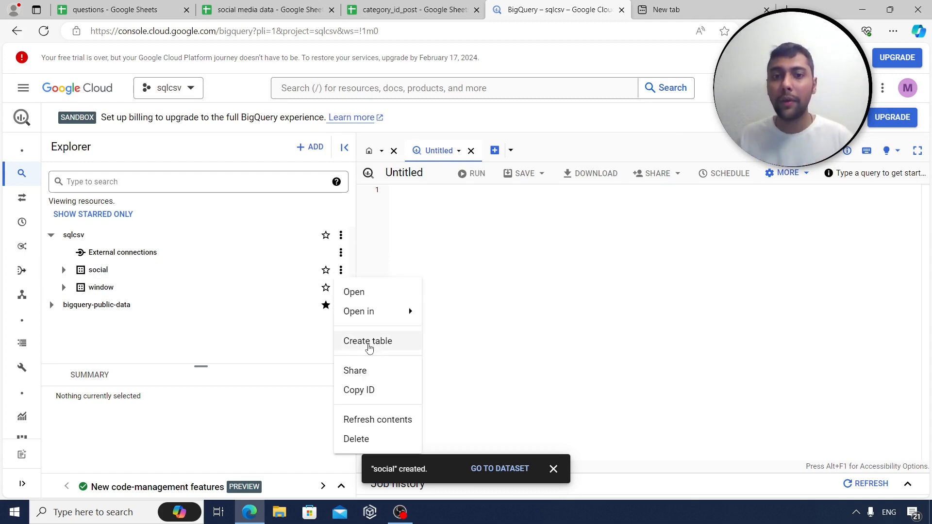
click(368, 342)
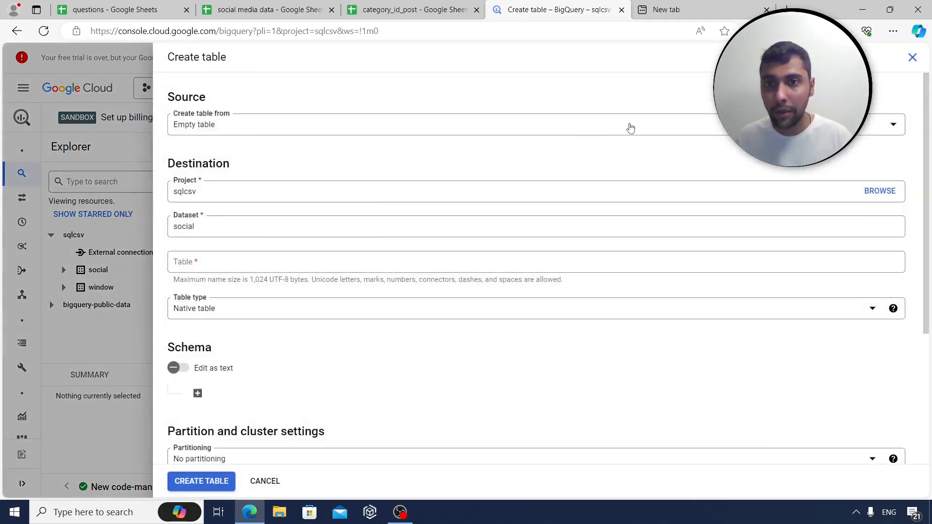
click(630, 126)
click(302, 175)
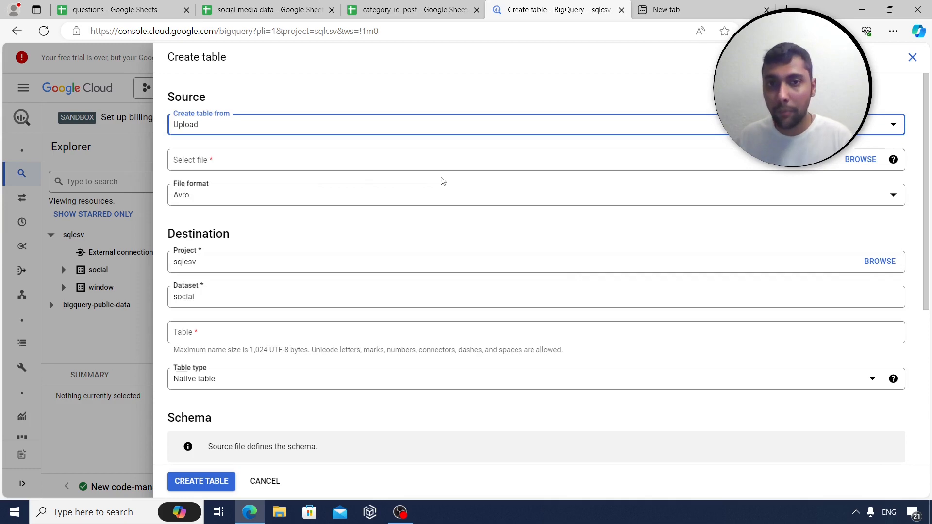
click(859, 160)
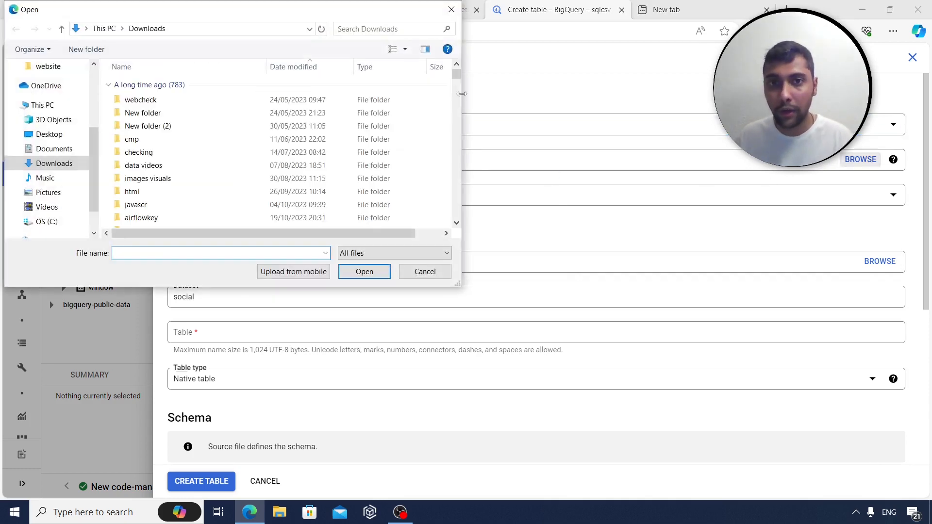
scroll(217, 219, down, 10)
click(216, 219)
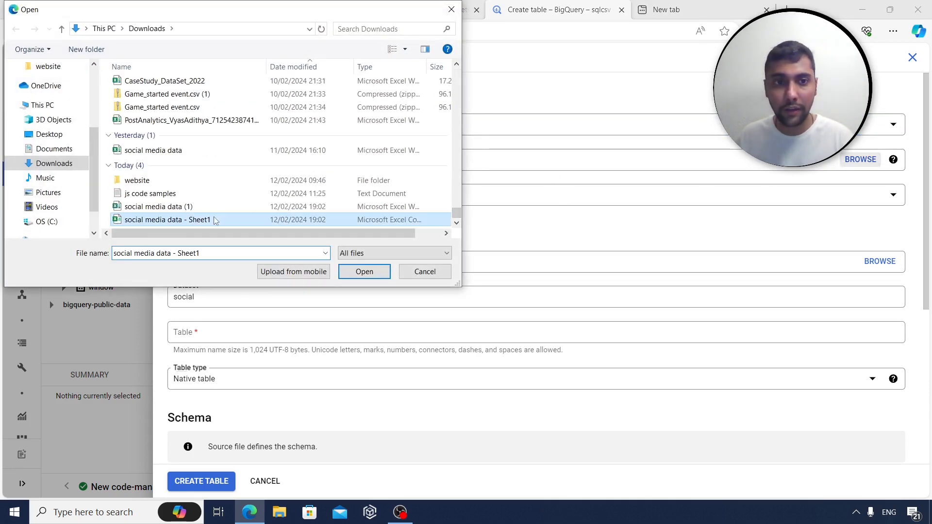
click(364, 271)
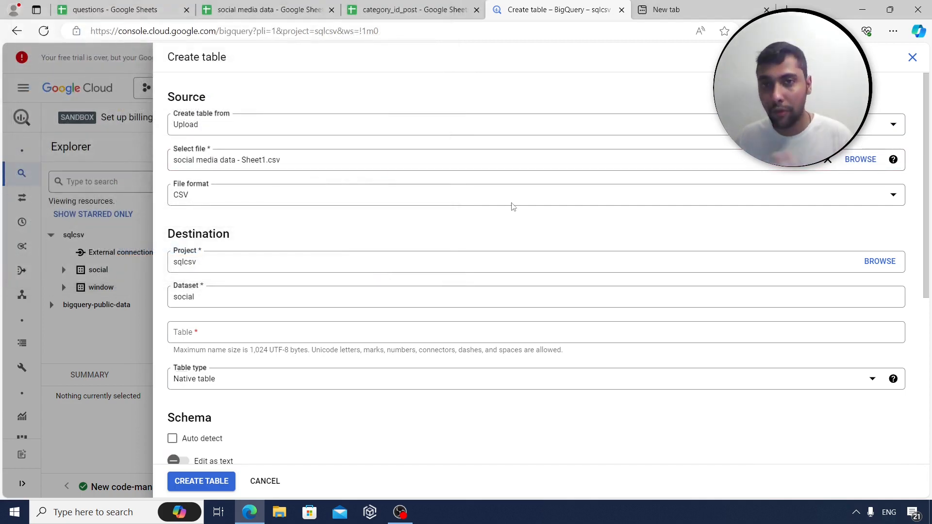
Name the table social_media, enable schema auto detect, and create it in the social dataset
click(238, 330)
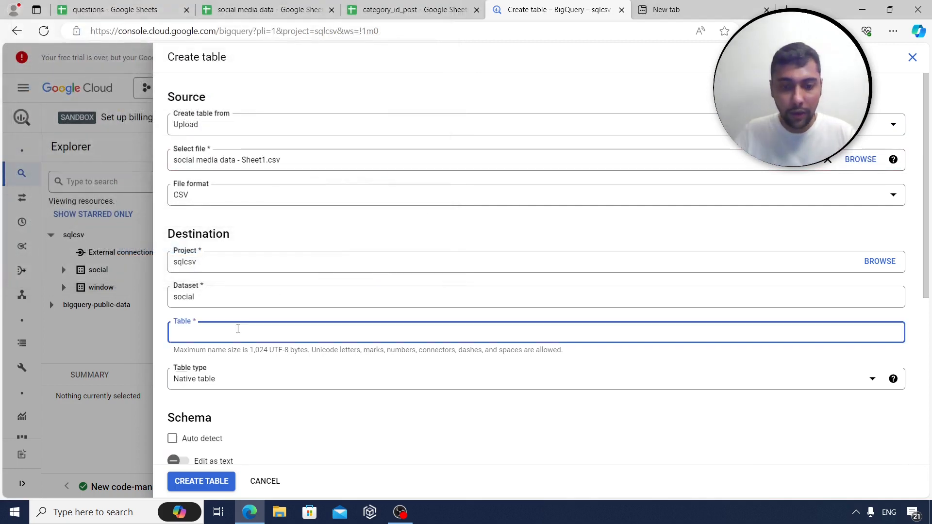
text(social_media)
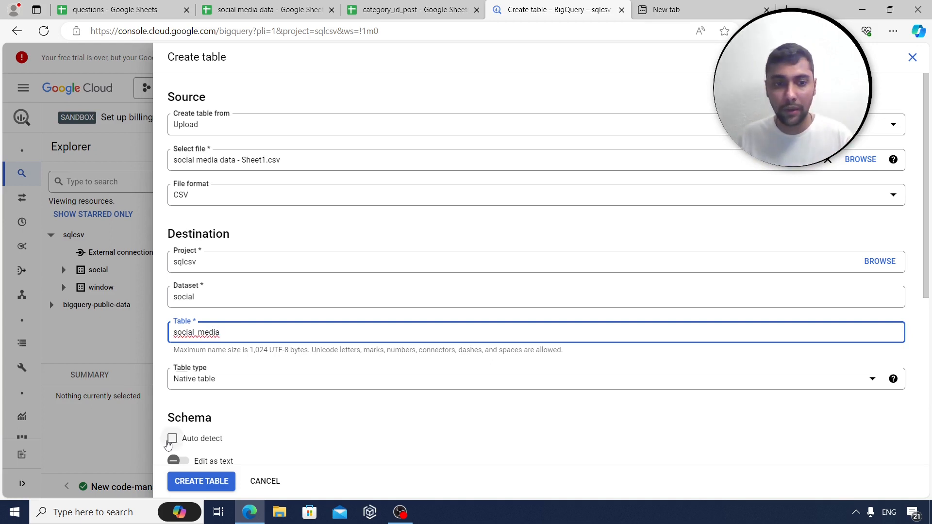
click(173, 439)
click(204, 481)
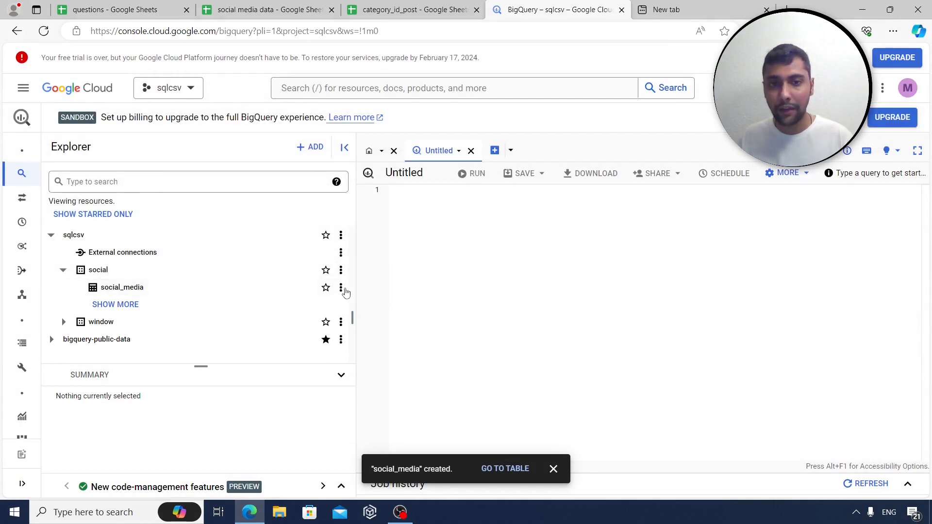
Run a query selecting all columns from sqlcsv.social.social_media with LIMIT 1000, and enlarge the results area to view the rows
click(342, 289)
click(356, 358)
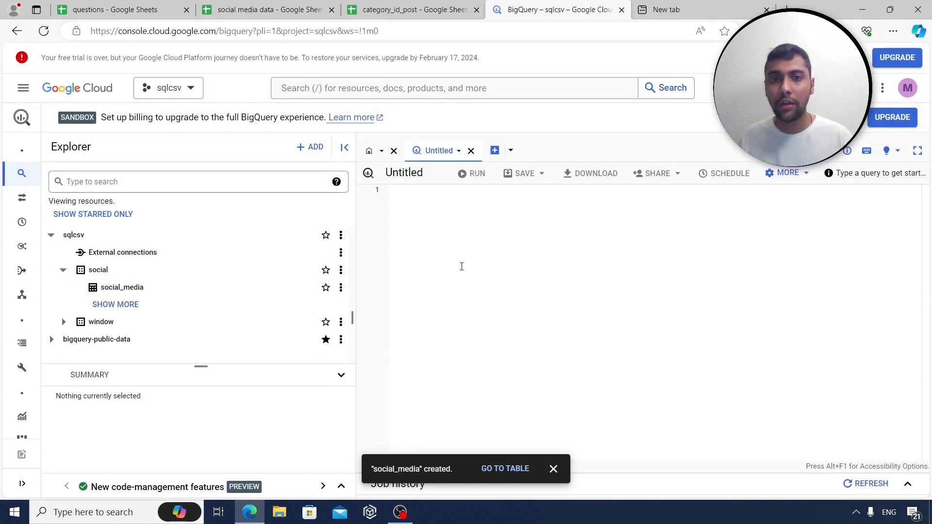
text(*)
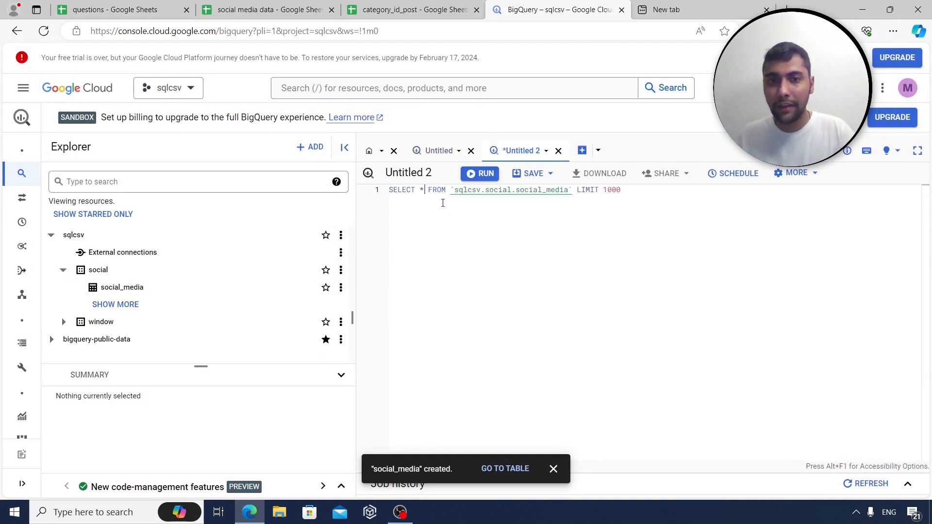
click(481, 173)
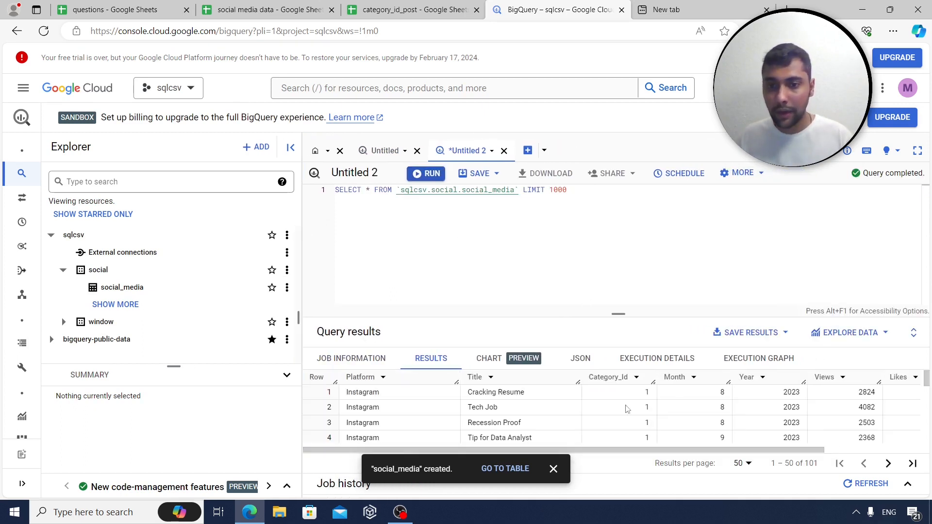
drag(574, 314, 574, 272)
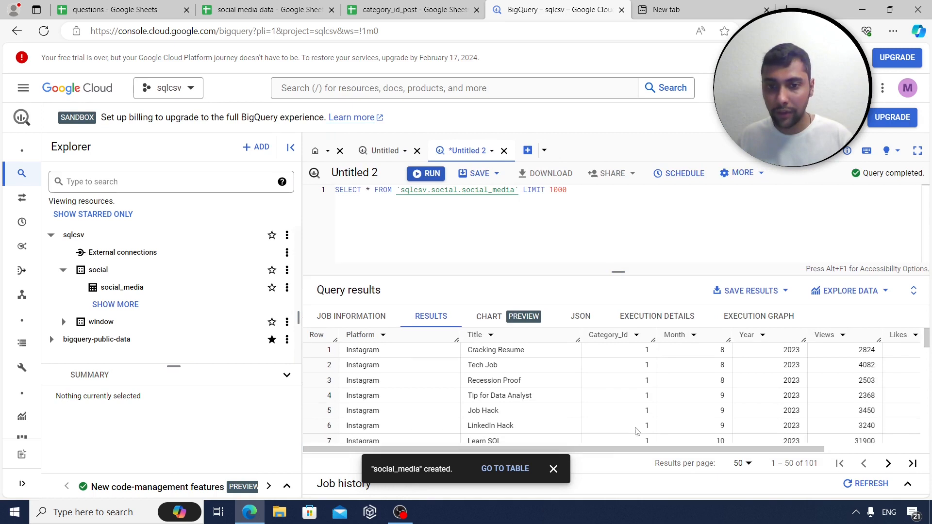
drag(630, 448, 555, 439)
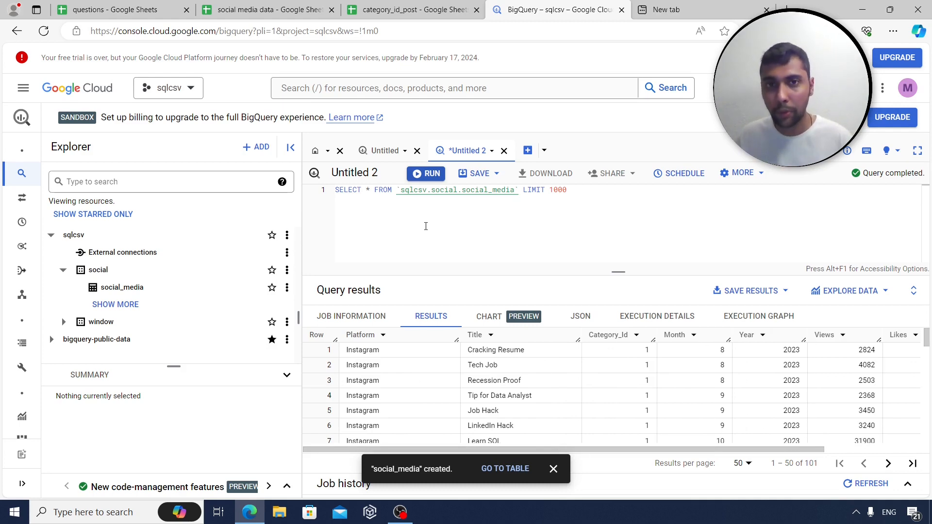
Switch to Looker Studio at lookerstudio.google.com and start a blank report
click(413, 10)
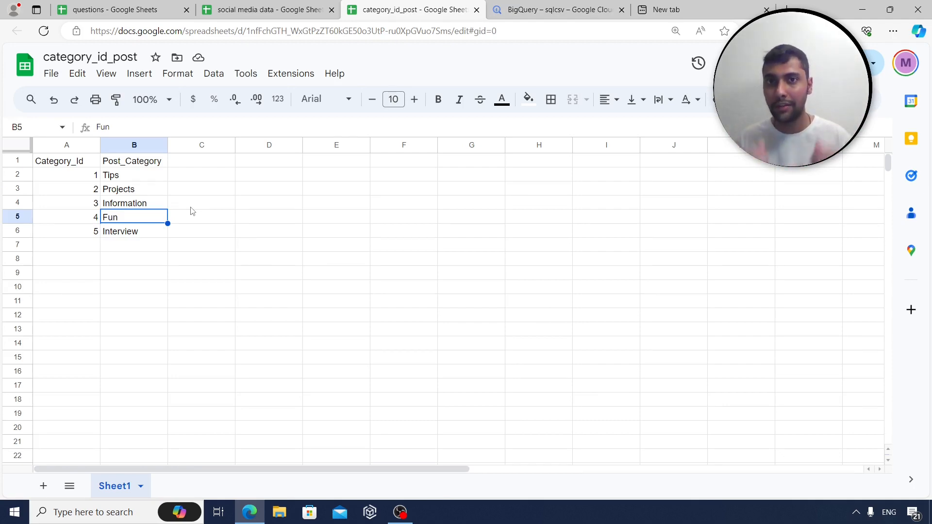
click(660, 9)
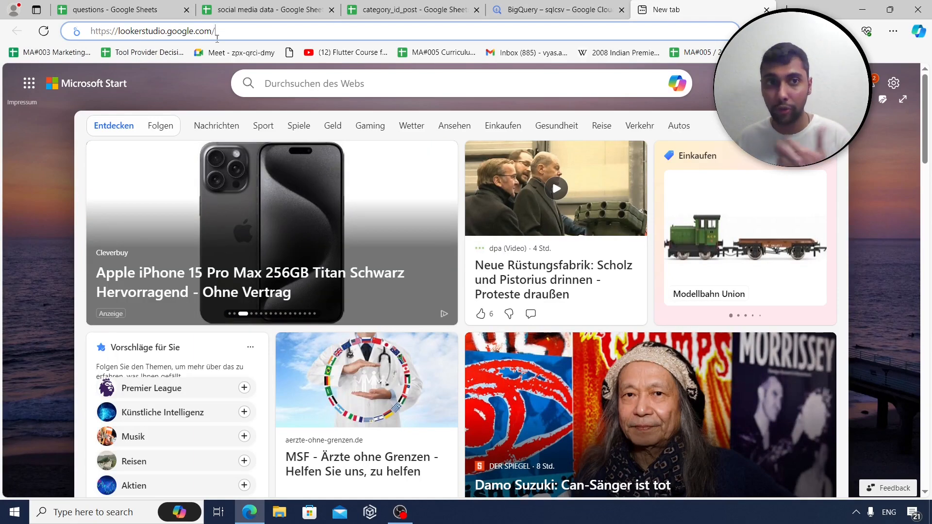
key(Return)
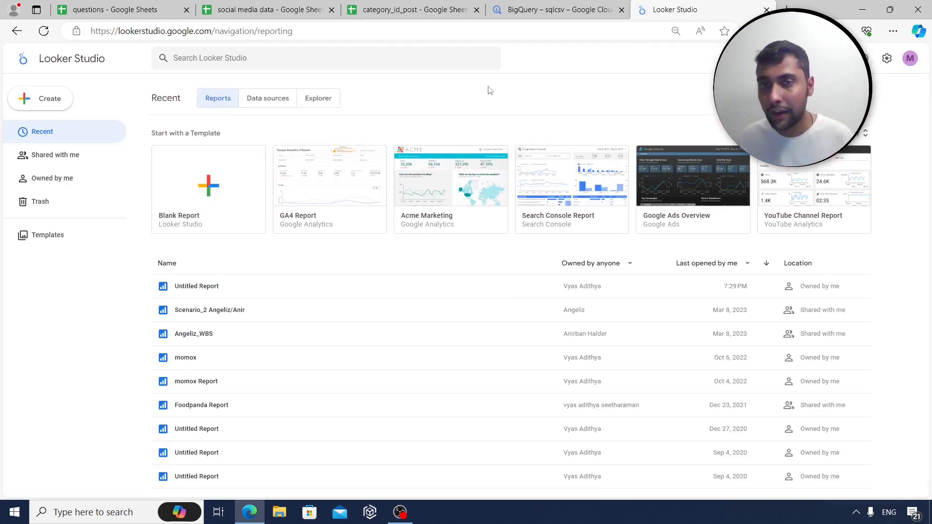
click(217, 183)
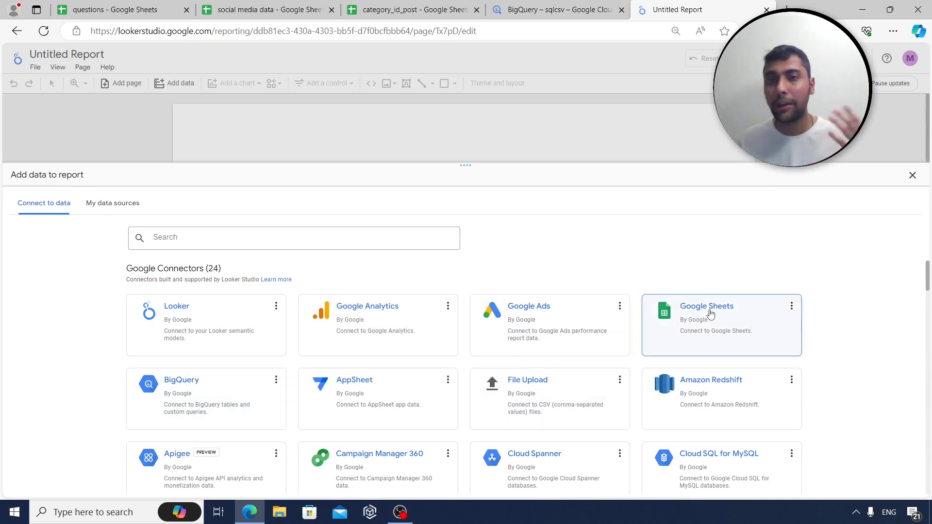
Connect the report to BigQuery and add the social_media table from the social dataset of the sqlcsv project
scroll(562, 374, down, 3)
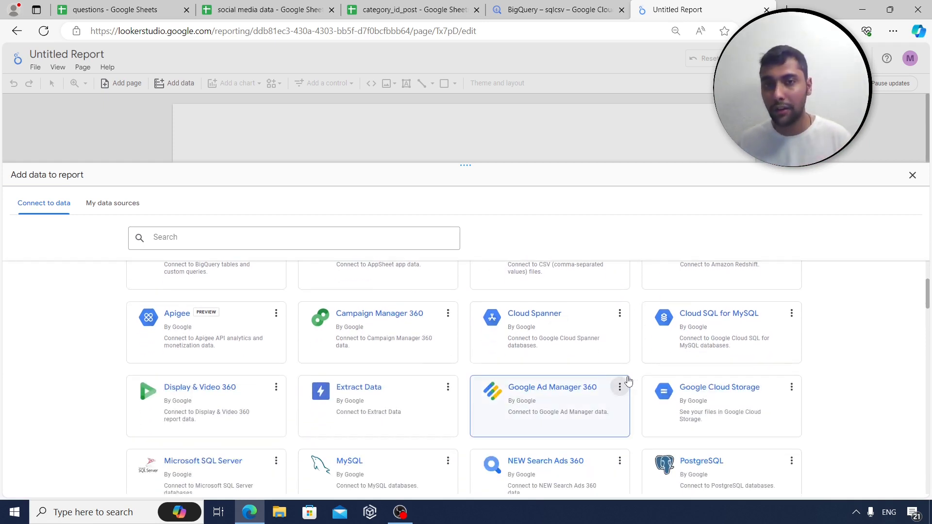
scroll(629, 382, up, 3)
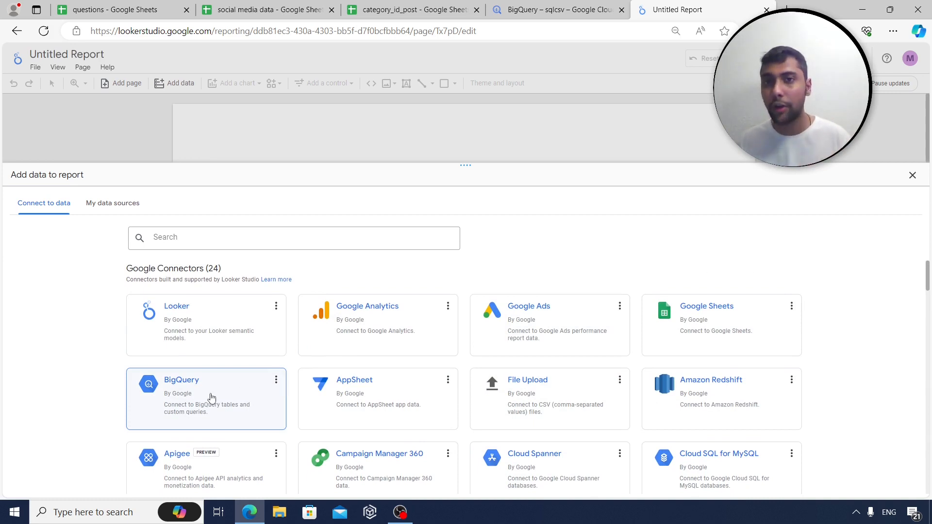
click(211, 398)
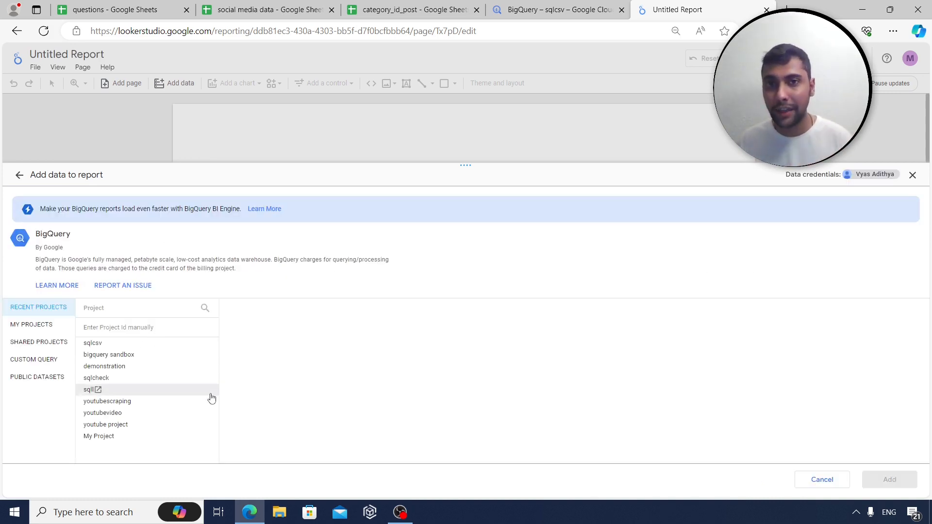
click(124, 345)
click(258, 324)
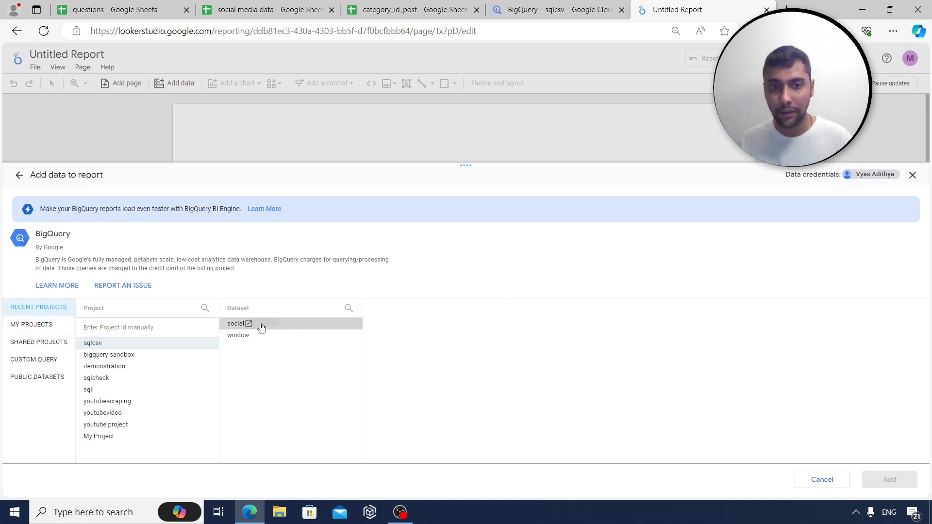
click(396, 325)
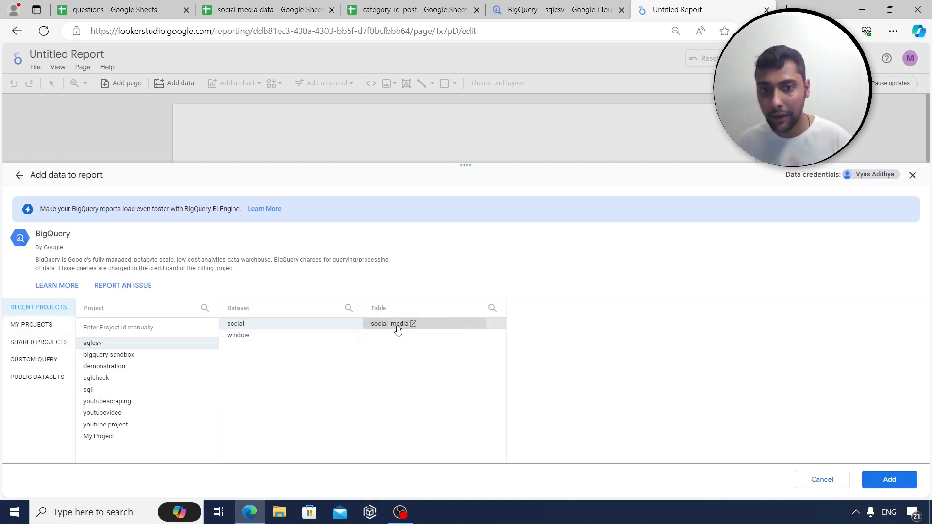
click(890, 481)
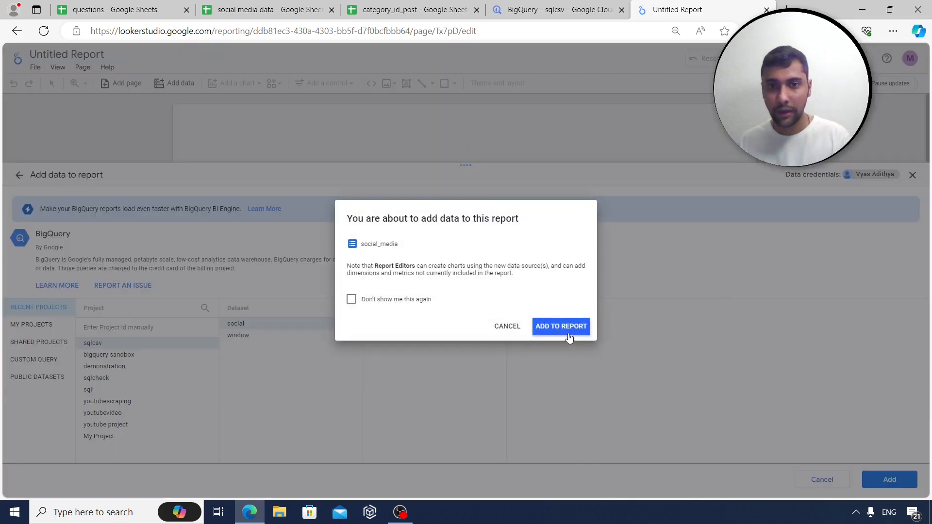
click(568, 337)
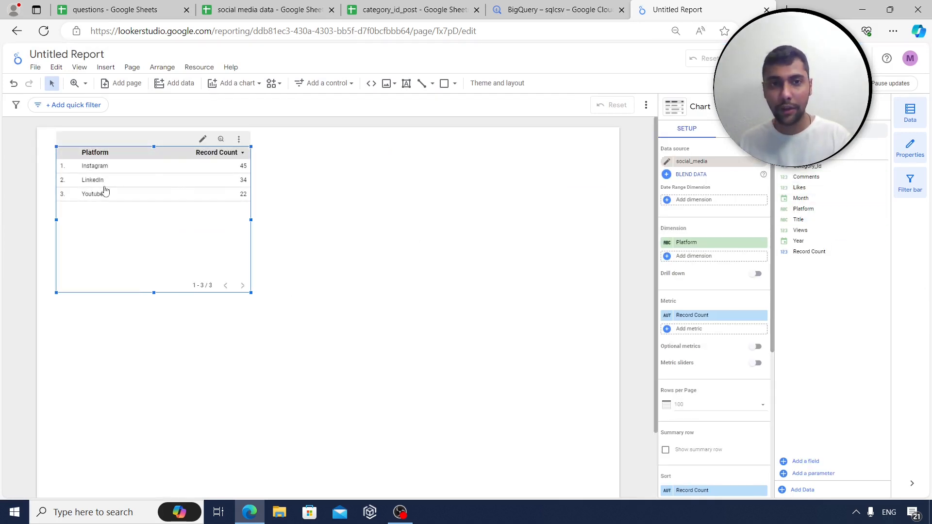
Replace the table chart's Record Count metric with Views and widen the chart to about half the page width
drag(806, 230, 704, 318)
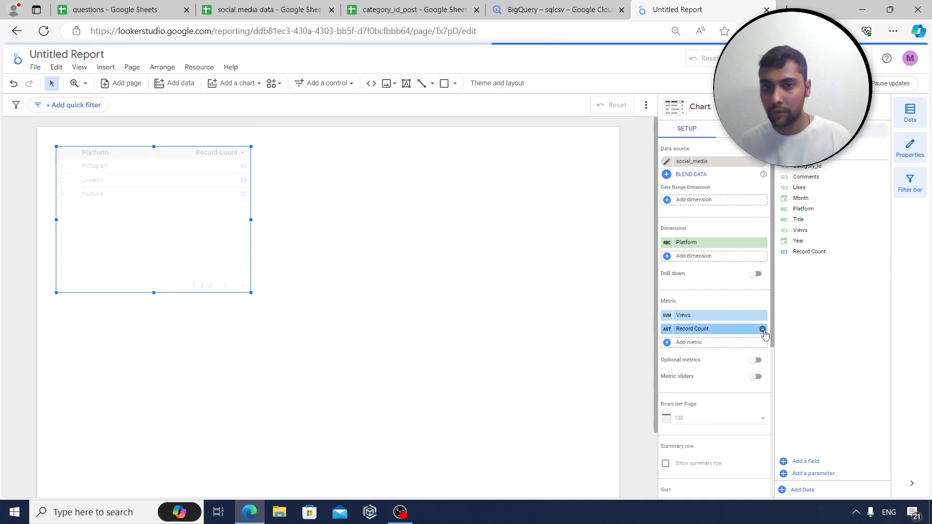
click(764, 328)
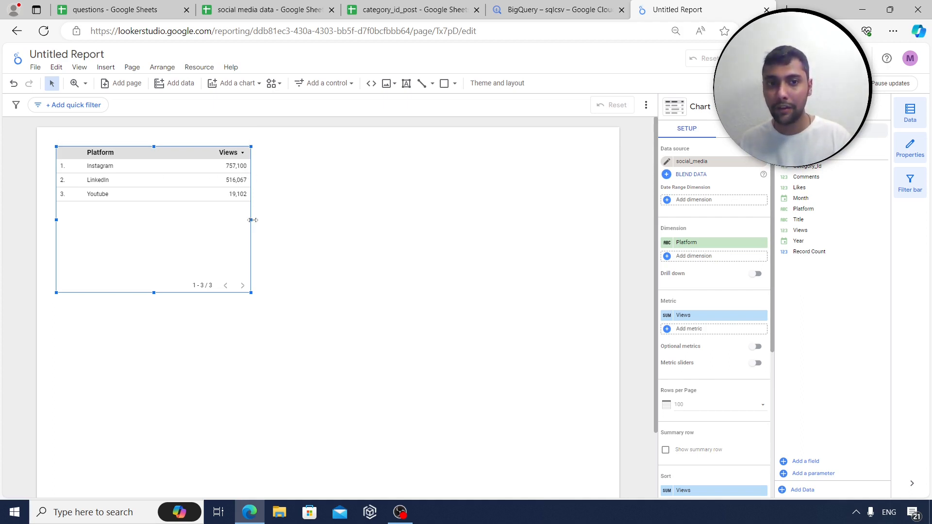
drag(254, 220, 313, 220)
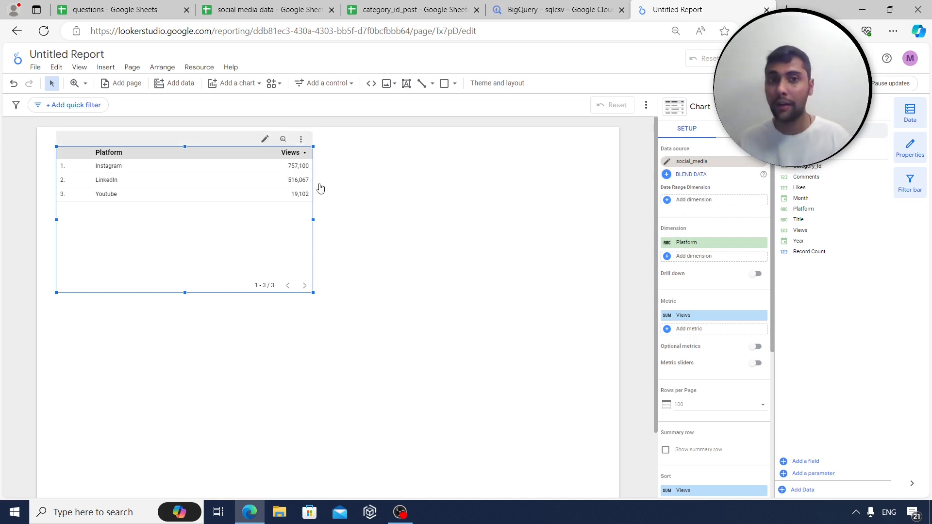
drag(312, 218, 349, 219)
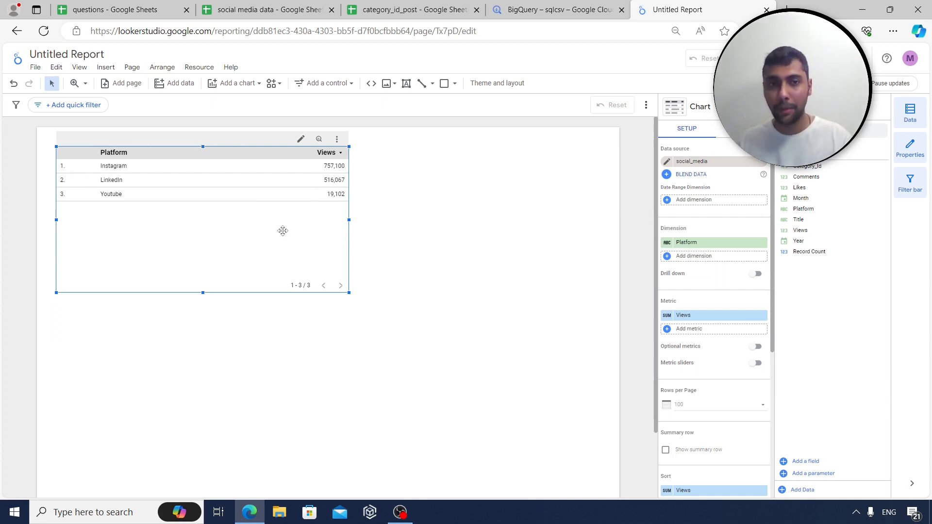
Review the first tasks in the questions sheet and check the Tips and Fun categories in the category_id_post sheet
click(144, 13)
click(214, 260)
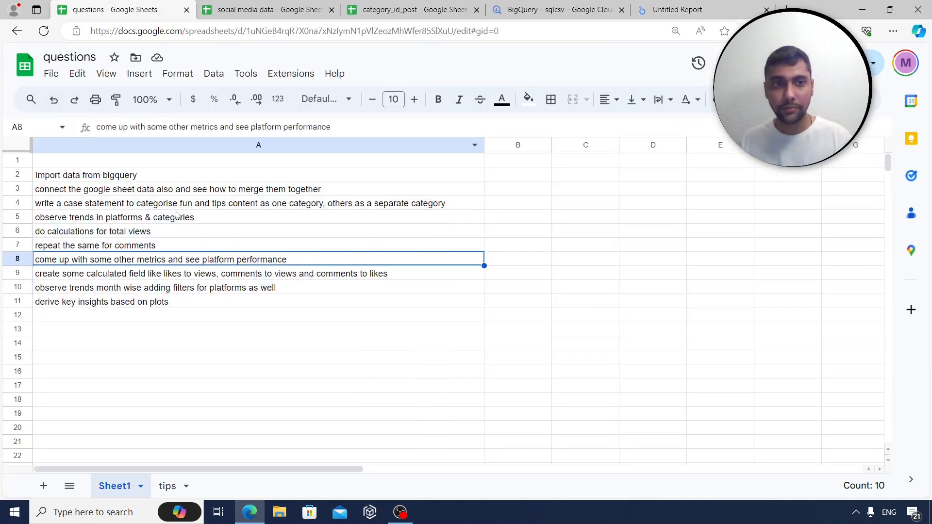
click(145, 175)
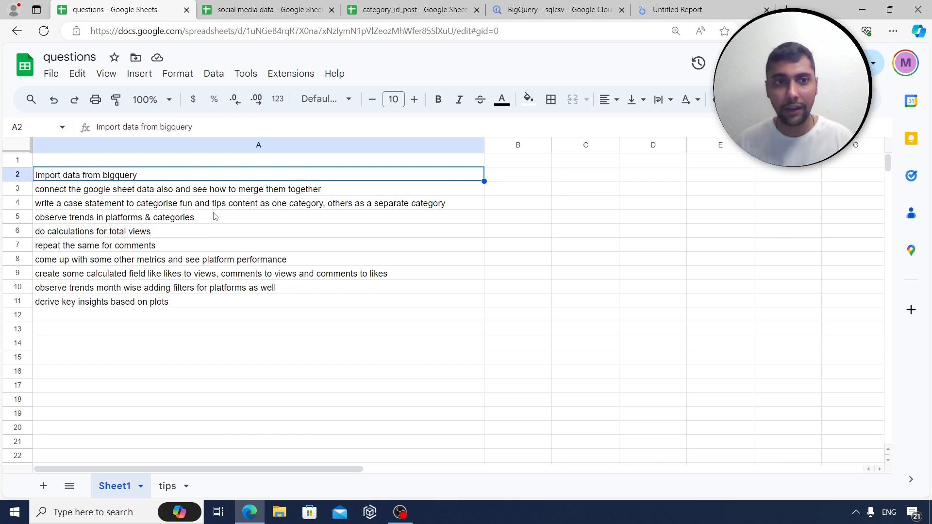
click(207, 192)
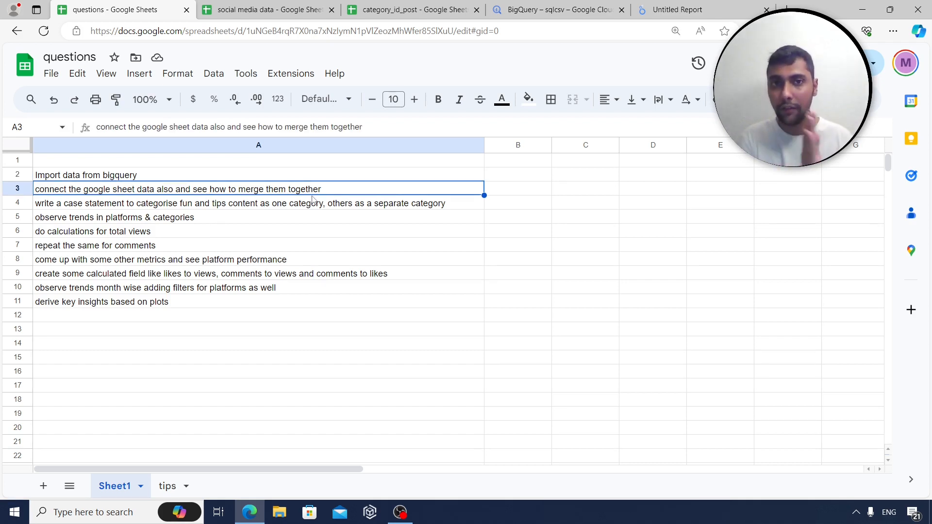
click(197, 203)
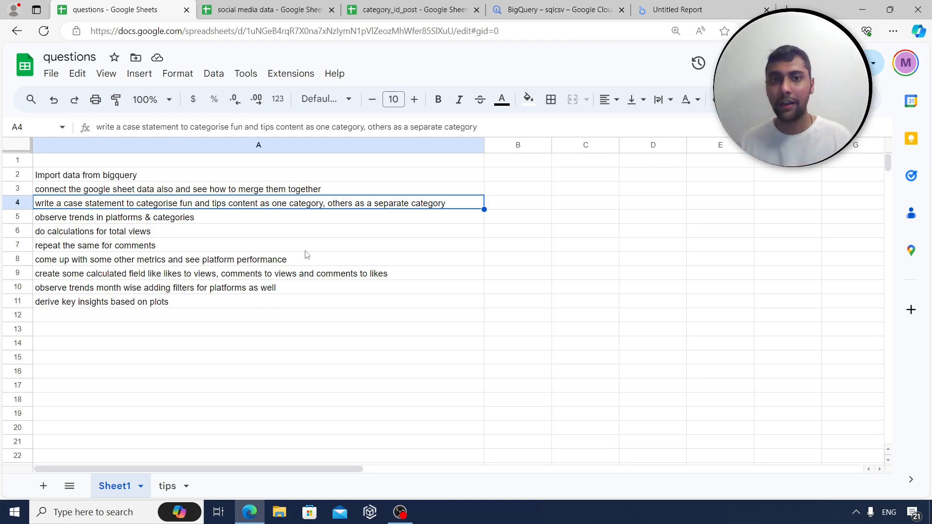
click(386, 10)
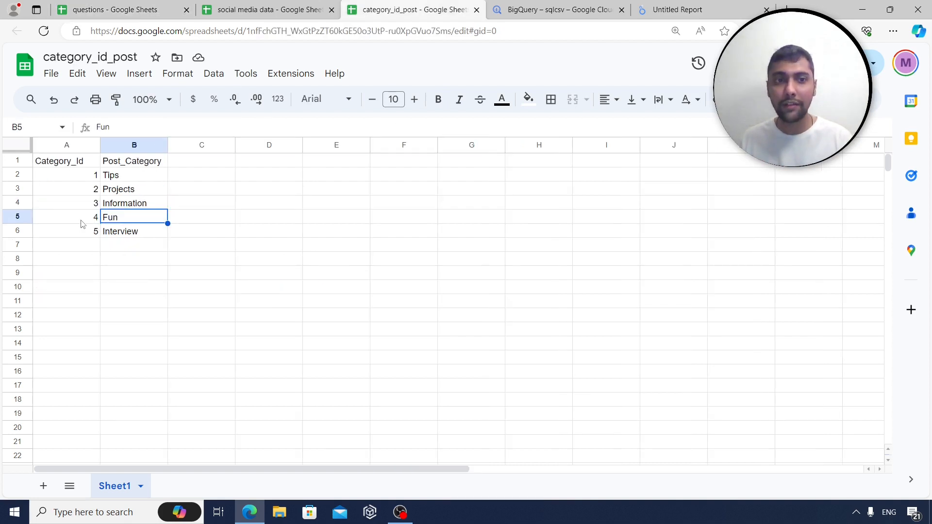
click(115, 179)
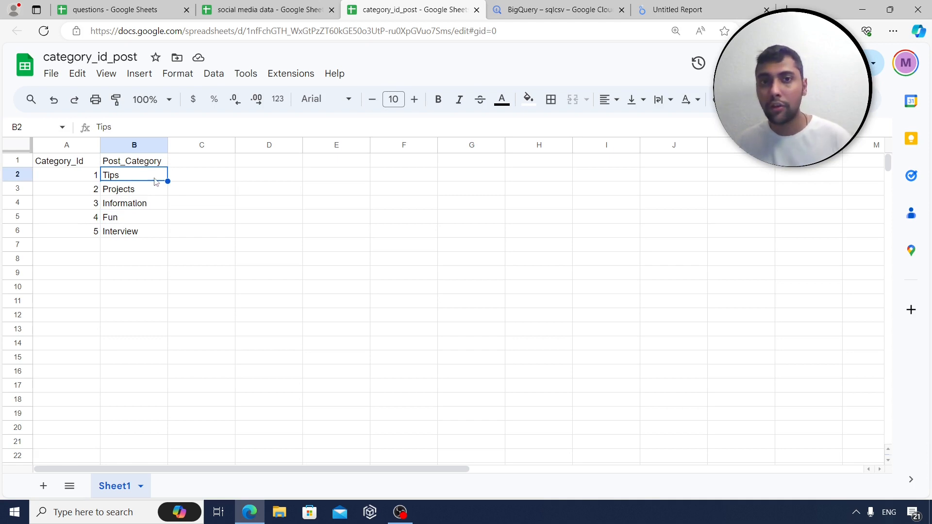
click(123, 219)
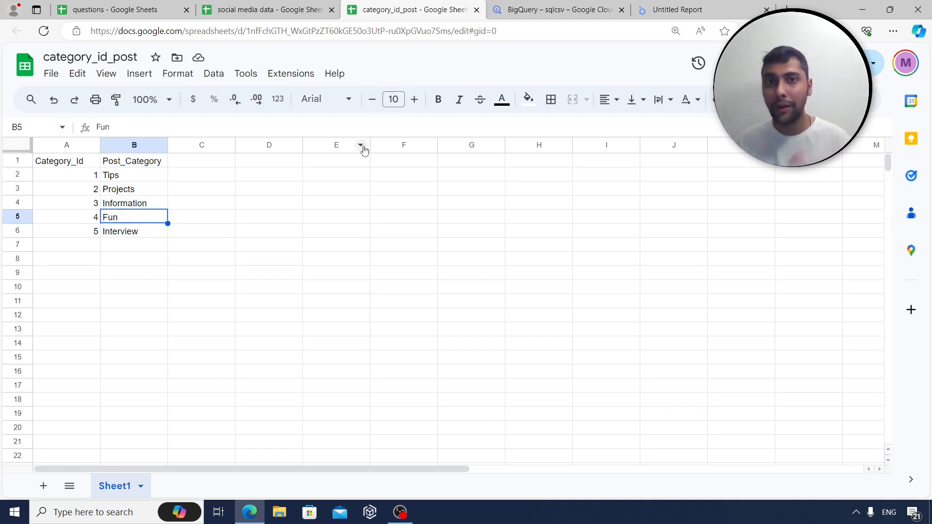
Return to the Looker Studio report and rename it social media Report
click(675, 9)
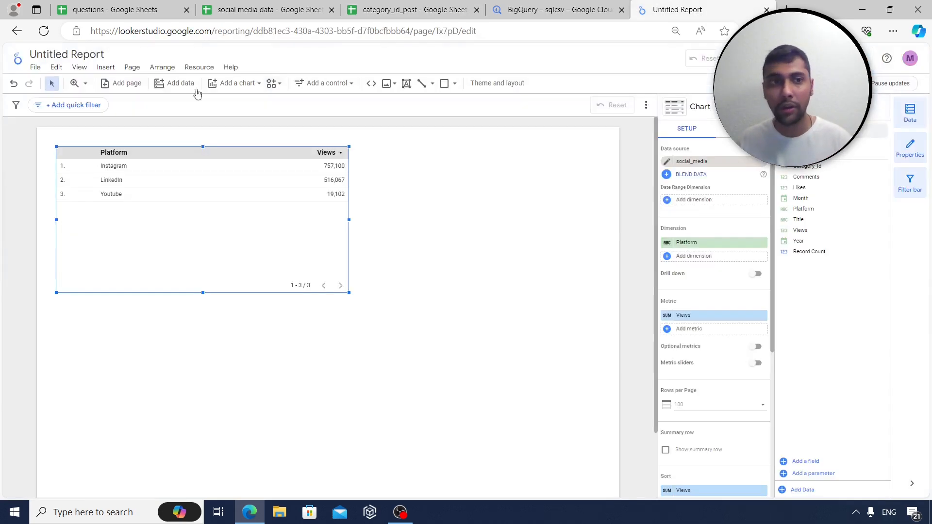
double_click(57, 53)
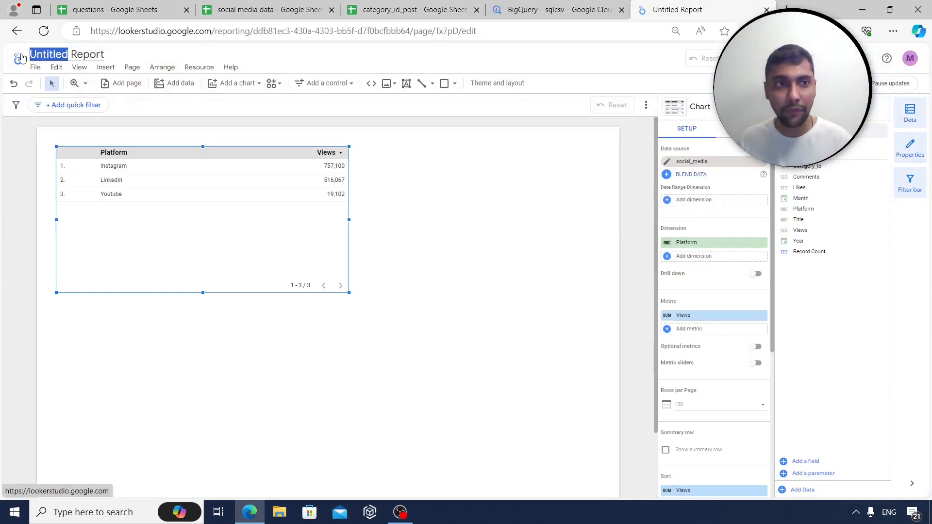
text(social media)
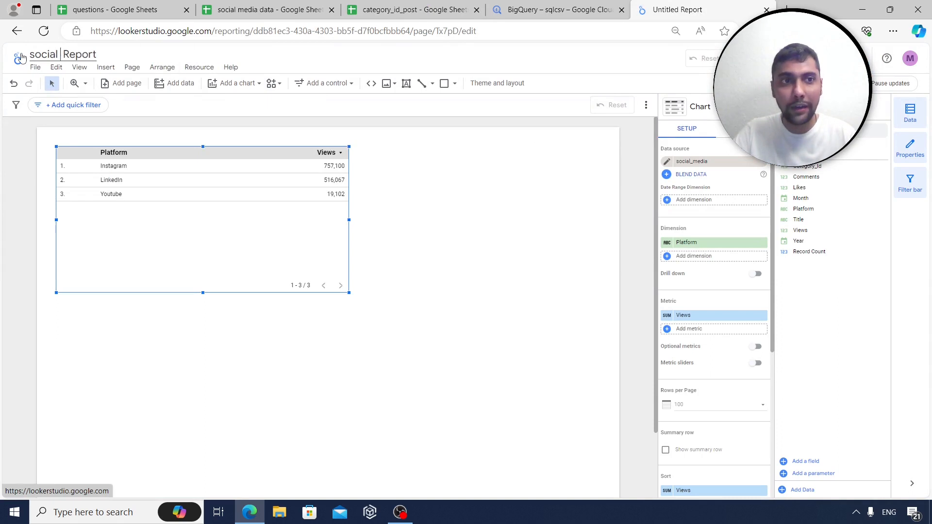
click(208, 321)
Open the social_media data source for editing and start a calculated field named categorynew
click(149, 202)
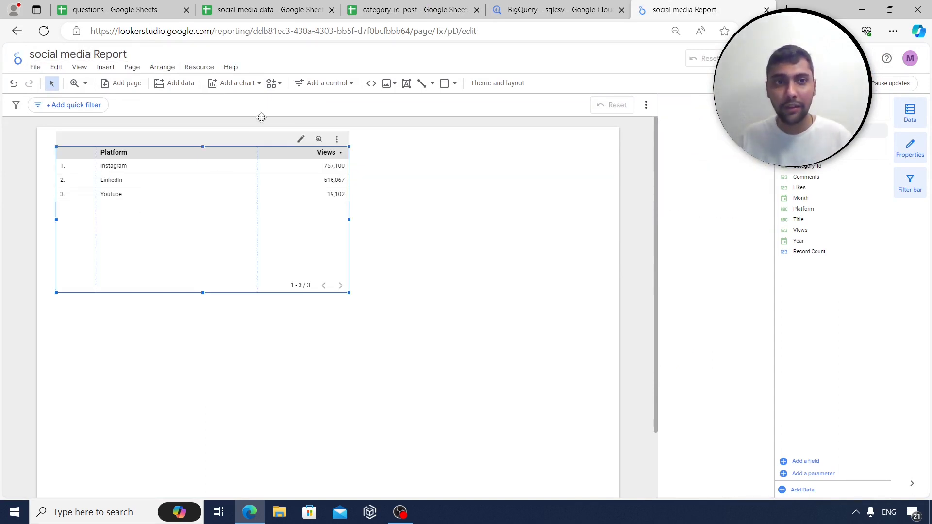
click(199, 68)
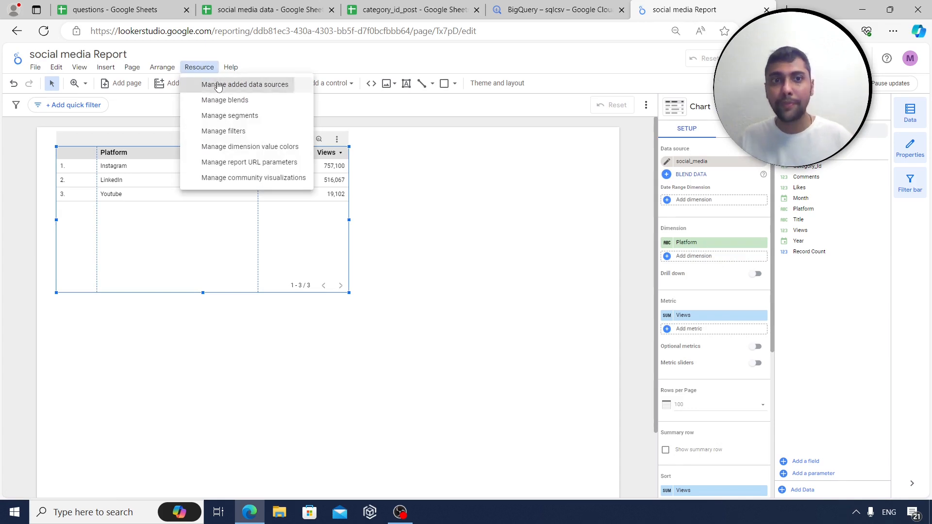
click(223, 84)
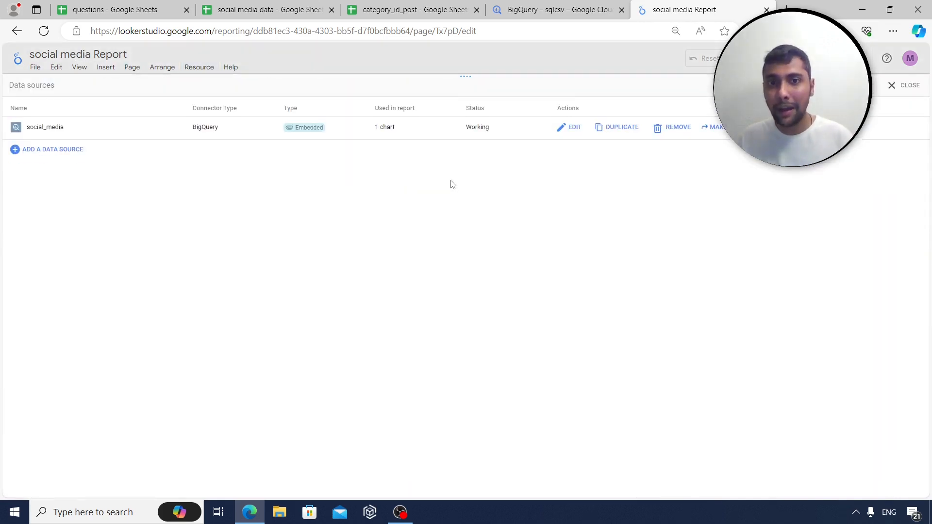
click(575, 128)
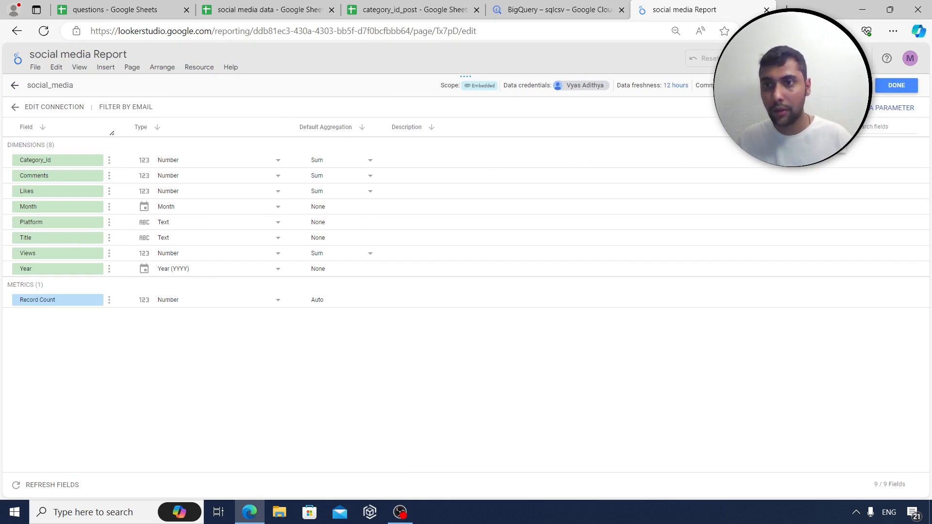
click(802, 108)
click(262, 138)
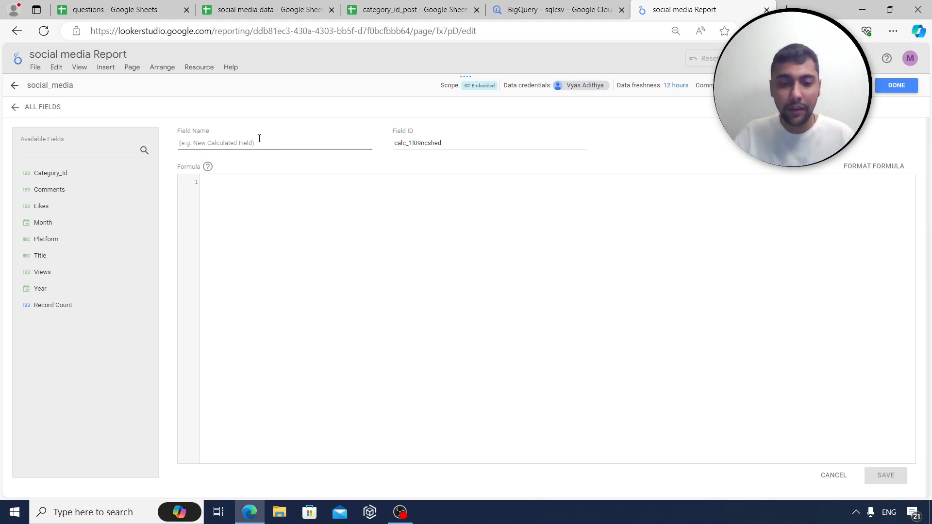
text(categorynew)
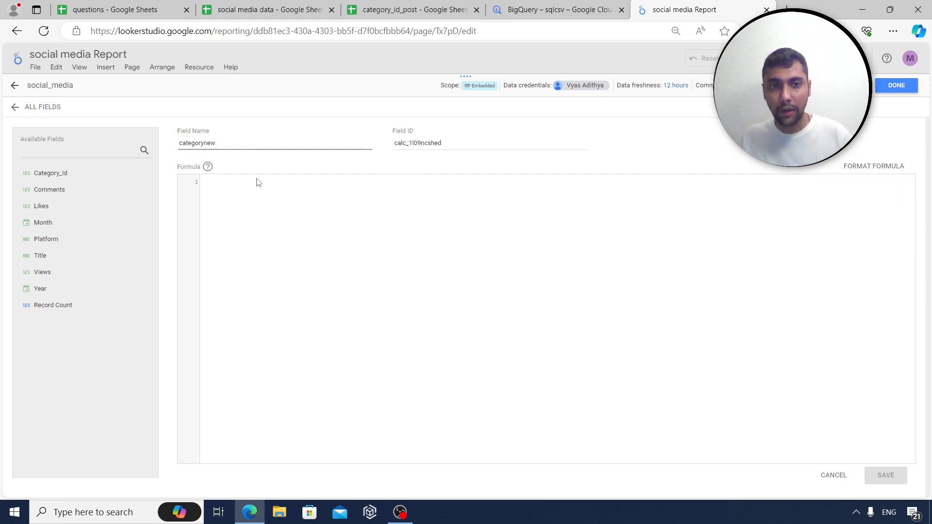
Write the formula: case when Category_Id in (1,4) then 'fun_tips' else 'other' end
click(258, 196)
text(case)
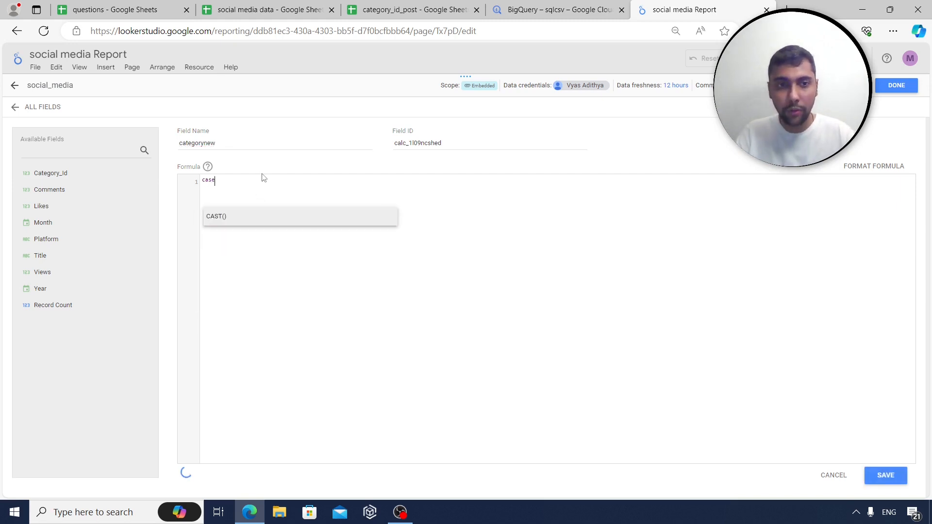
text( when)
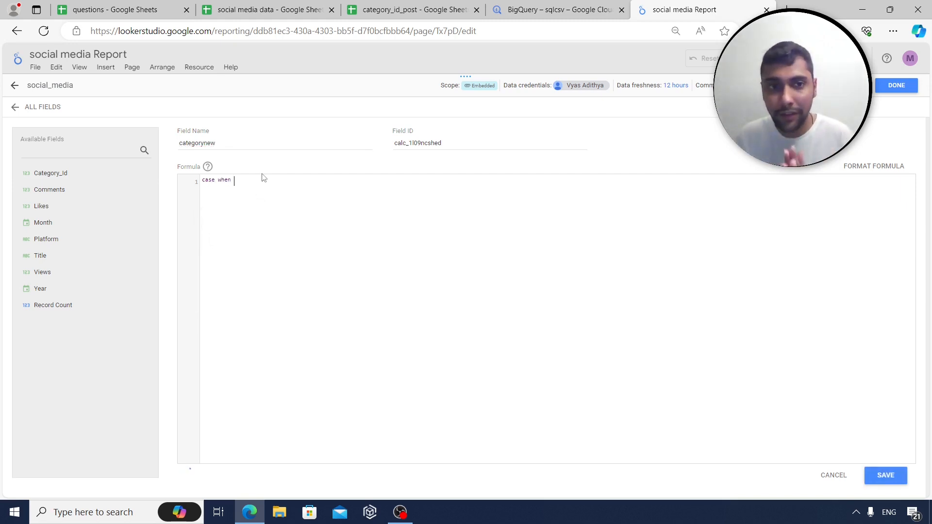
text( categ)
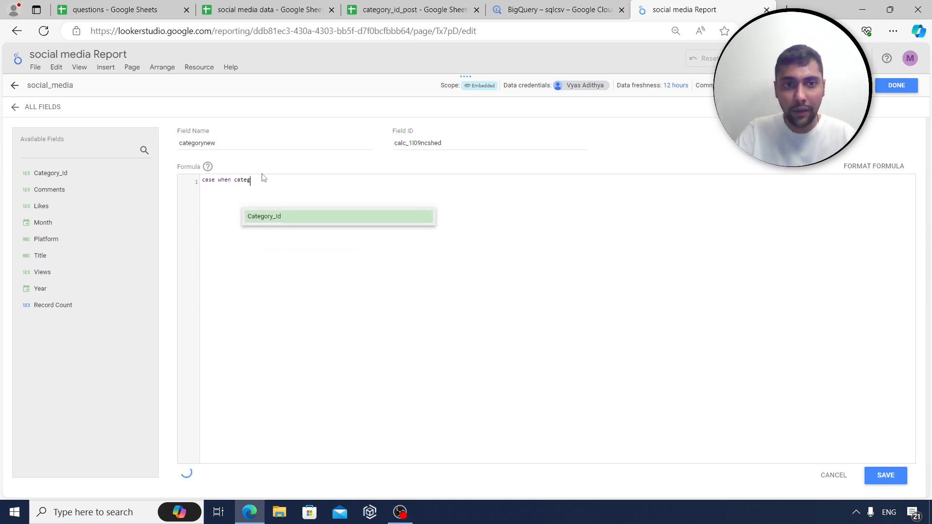
key(Return)
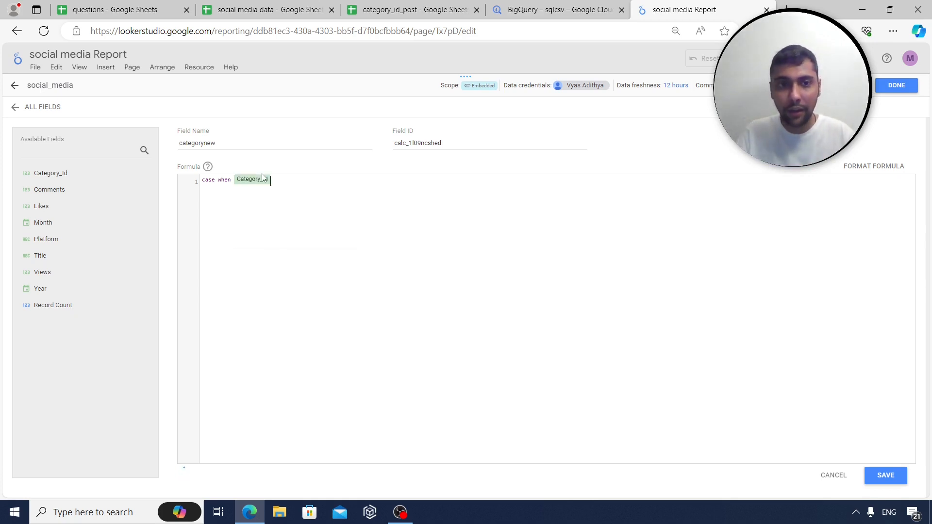
text(in (1,4)
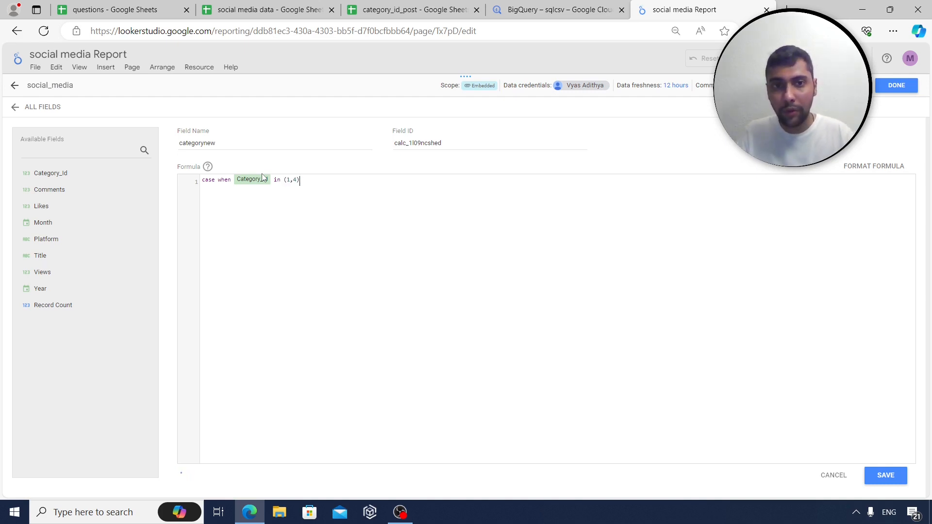
text() then )
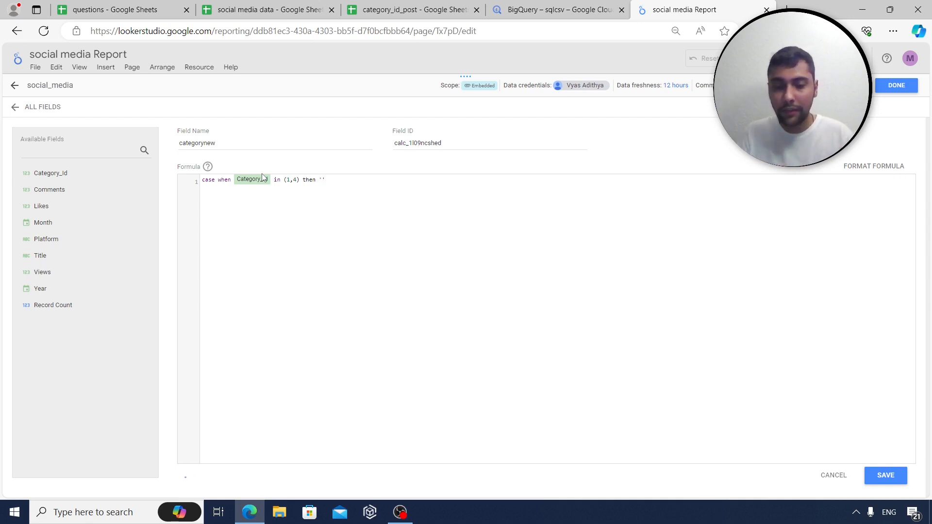
text('fun_tips)
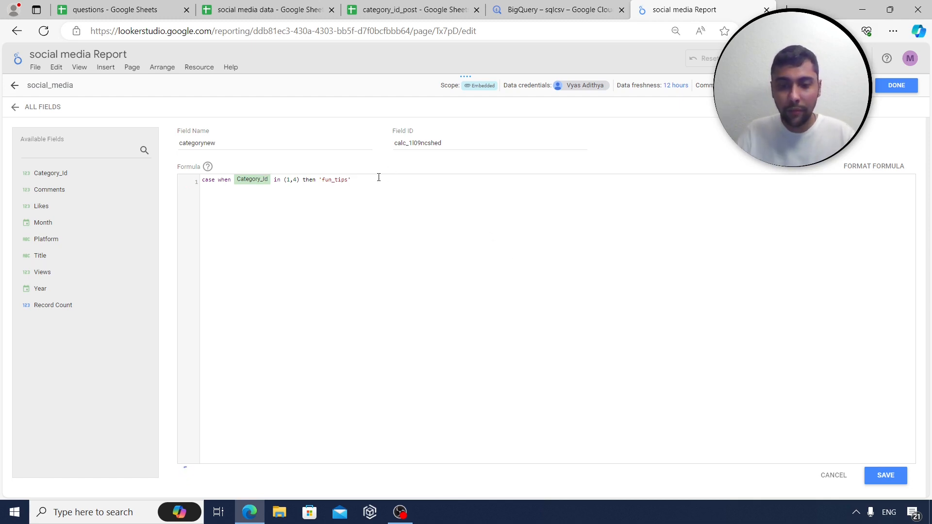
key(Return)
text(else )
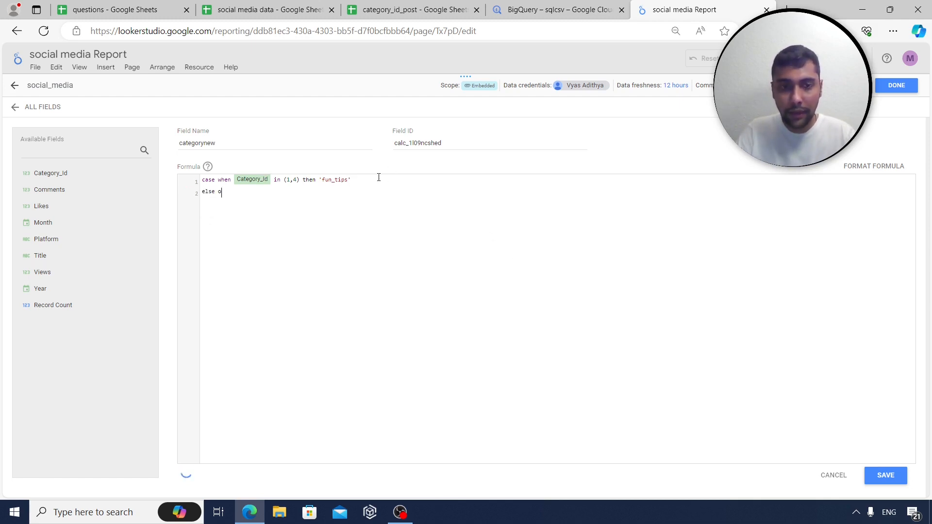
text('other' )
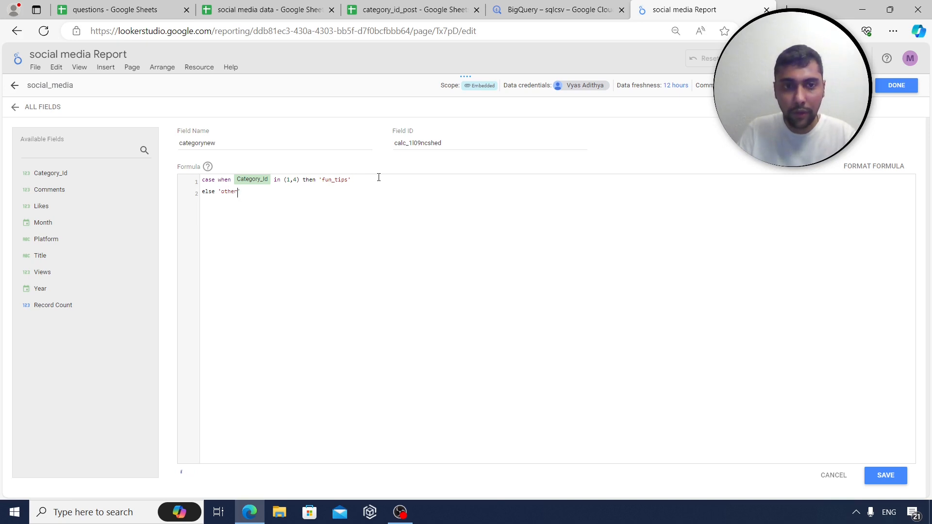
text(end)
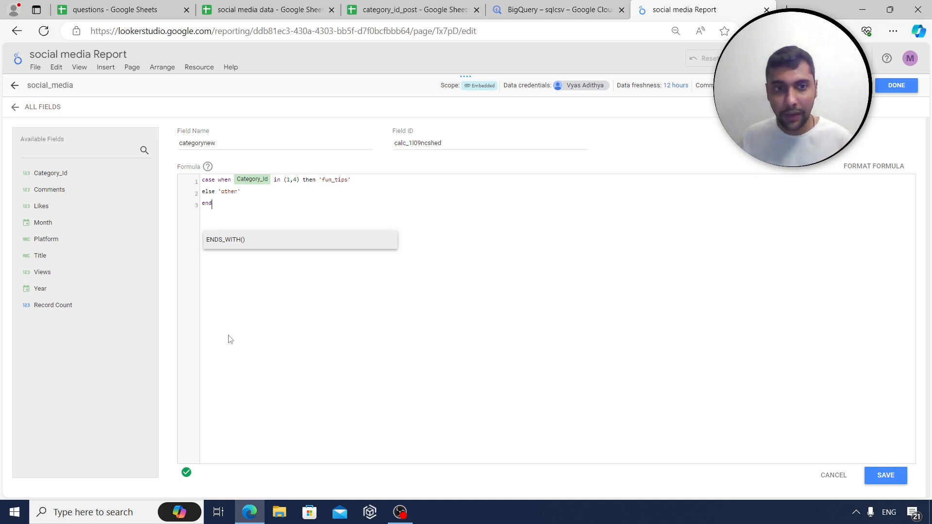
Save the calculated field and replace the table's Platform dimension with categorynew
click(886, 477)
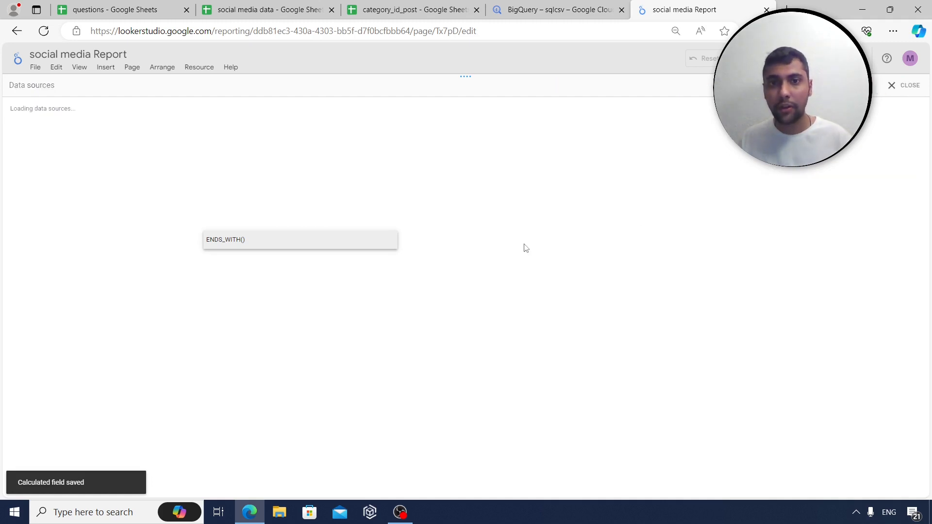
click(894, 86)
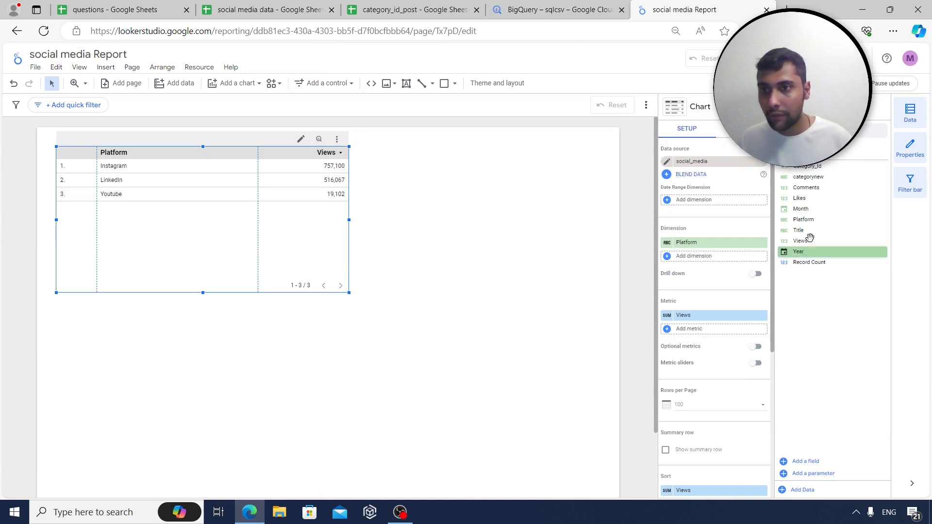
drag(816, 177, 702, 242)
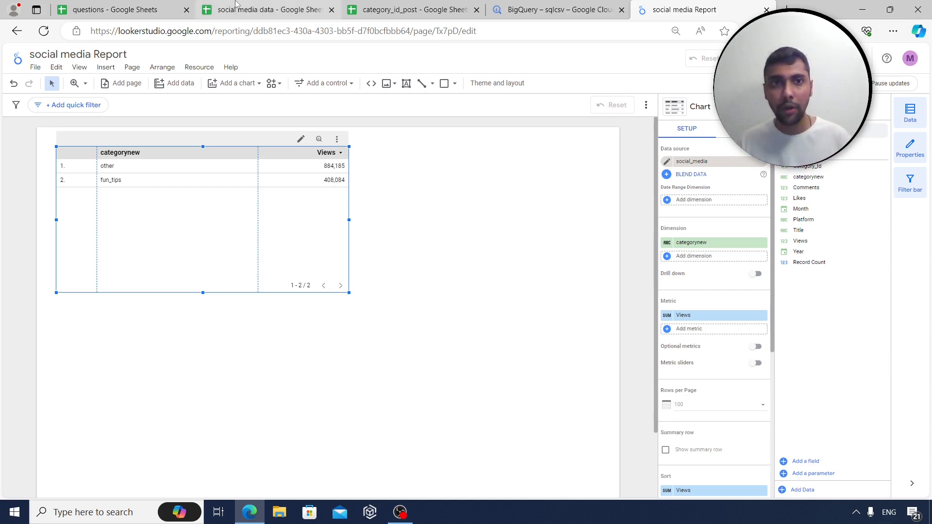
Check the merge task in the questions sheet, and add Sheet1 of the category_id_post Google Sheet to the Looker Studio report as a data source
click(267, 10)
click(121, 10)
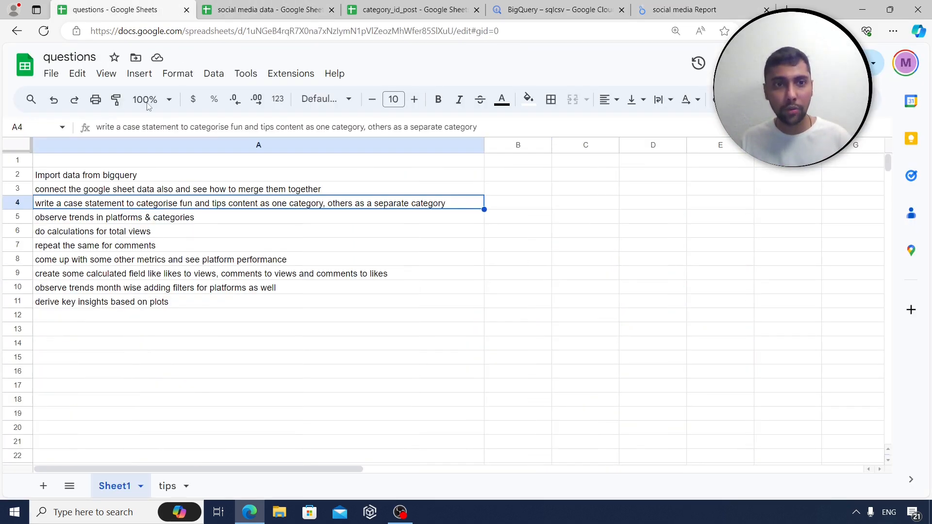
click(138, 191)
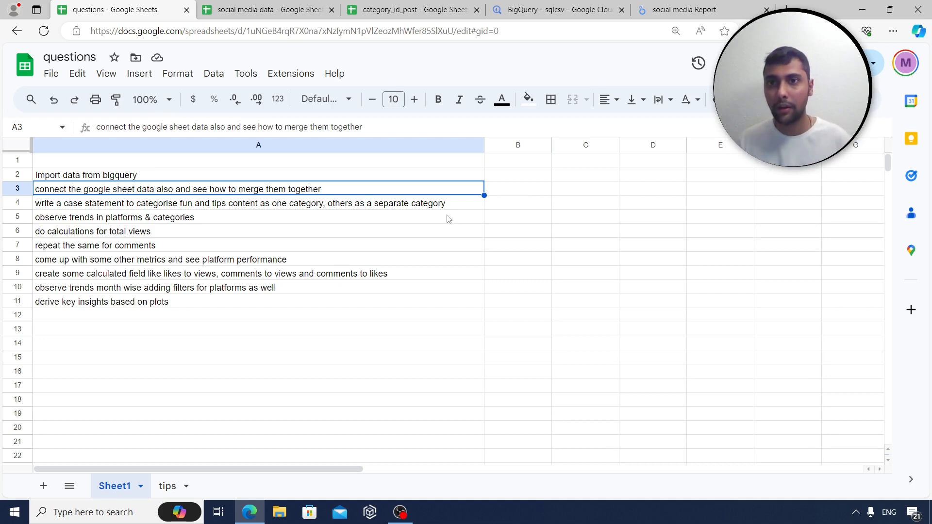
click(682, 10)
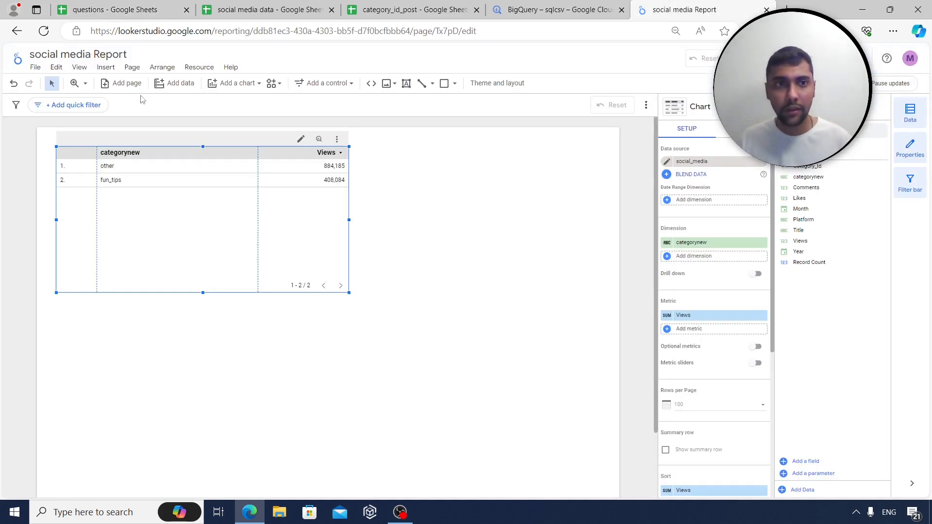
click(199, 67)
click(221, 85)
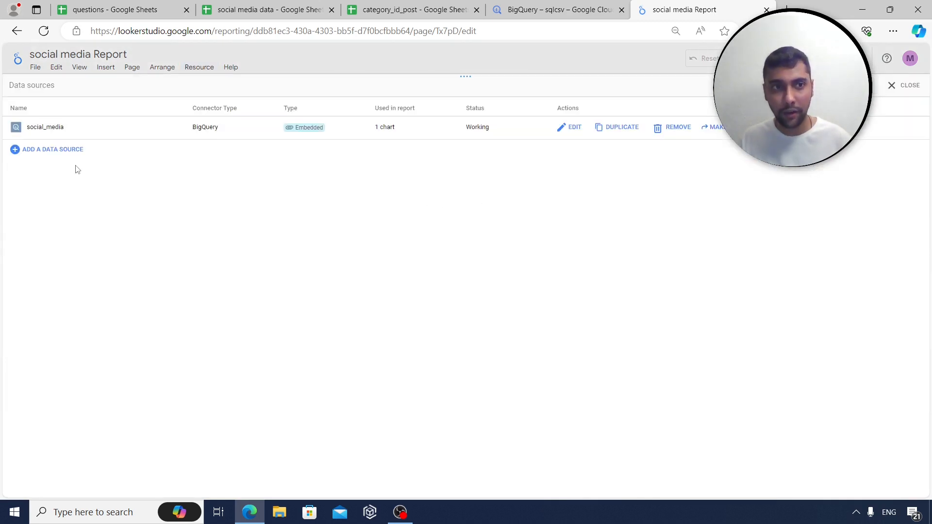
click(68, 150)
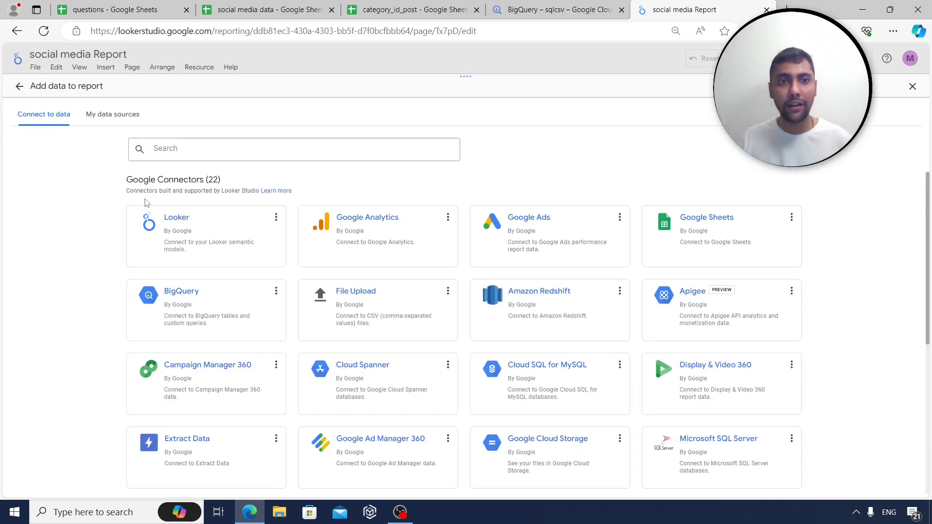
click(700, 236)
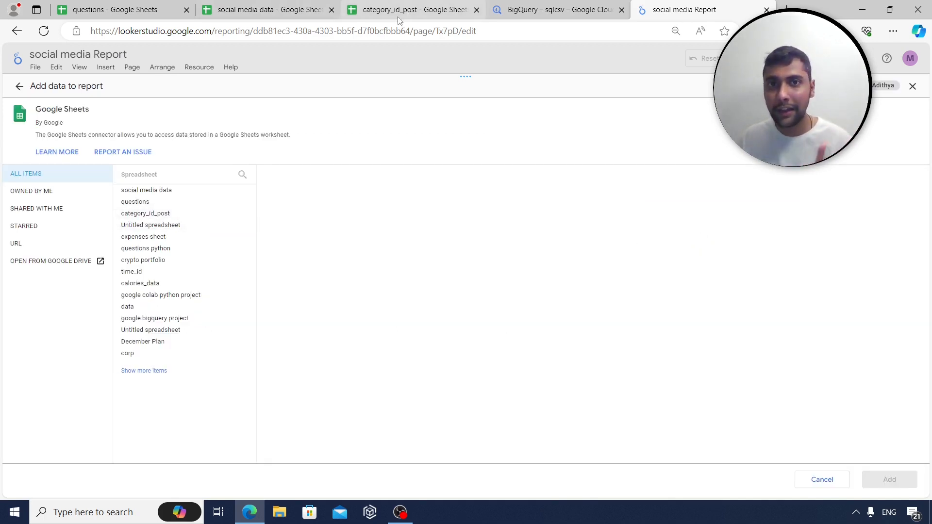
click(168, 218)
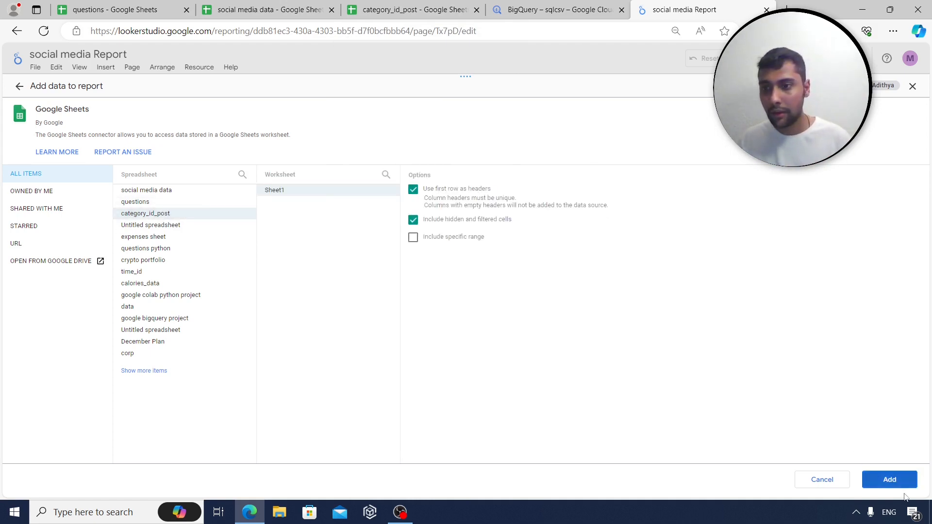
click(897, 481)
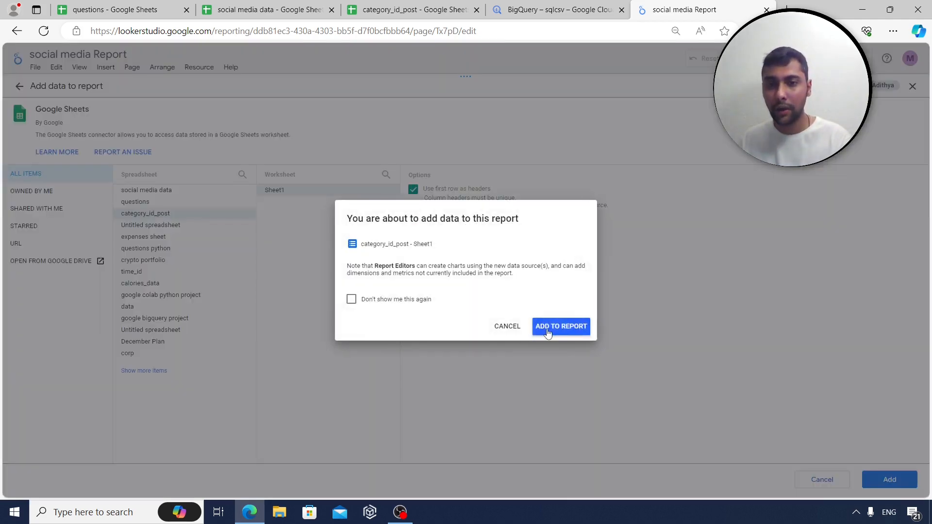
click(548, 333)
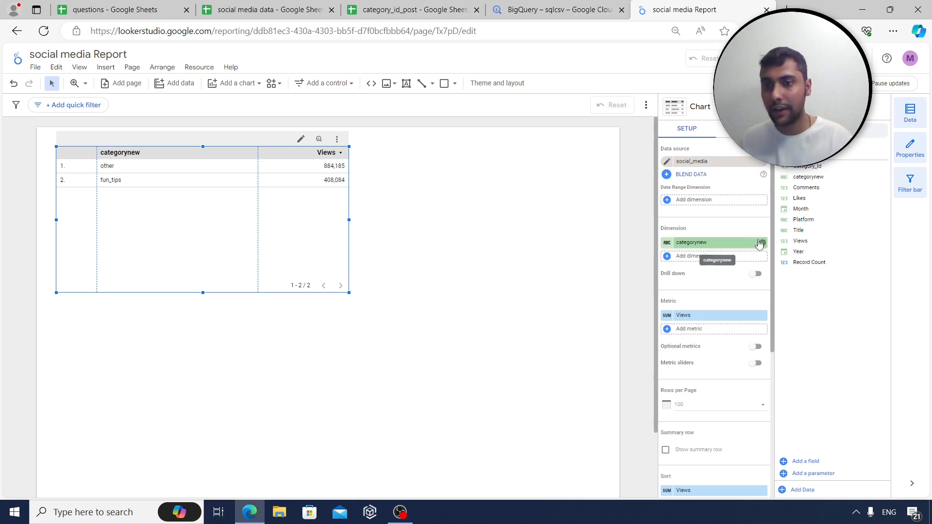
Start a data blend from the table chart and add Category_Id, Month, Platform, Year and Title as dimensions of the social_media table
click(679, 177)
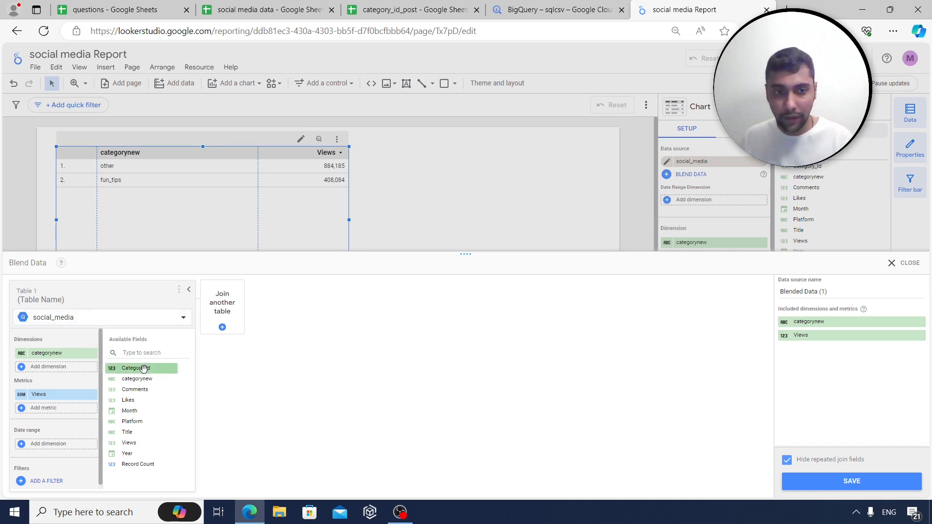
drag(143, 369, 53, 368)
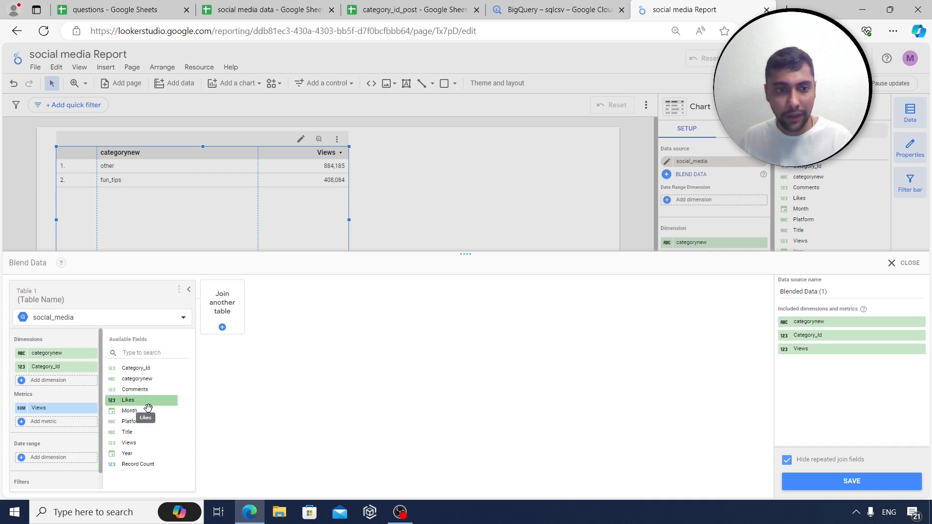
drag(151, 412, 73, 384)
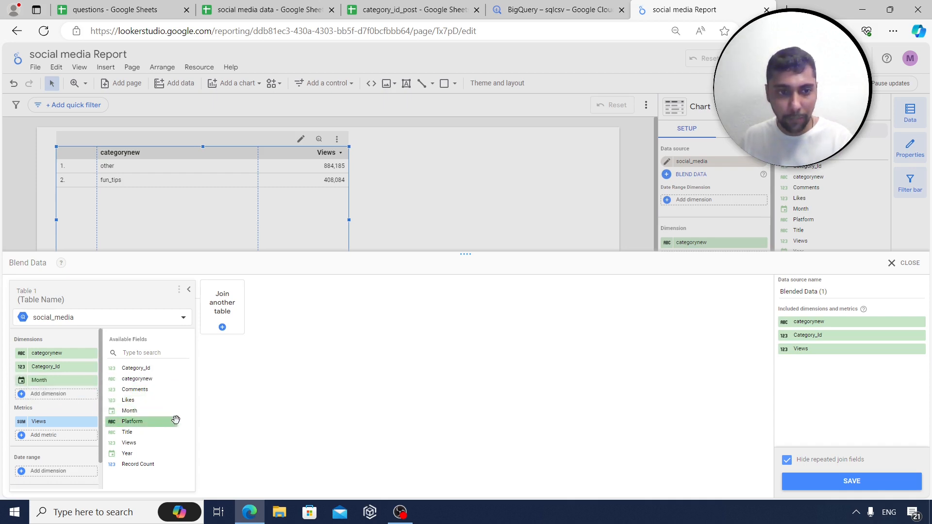
drag(173, 420, 73, 406)
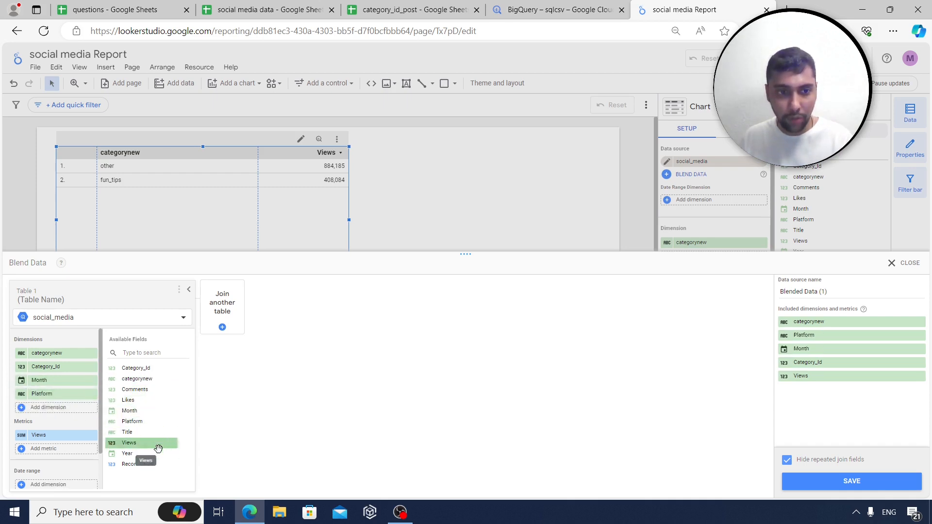
drag(146, 454, 73, 417)
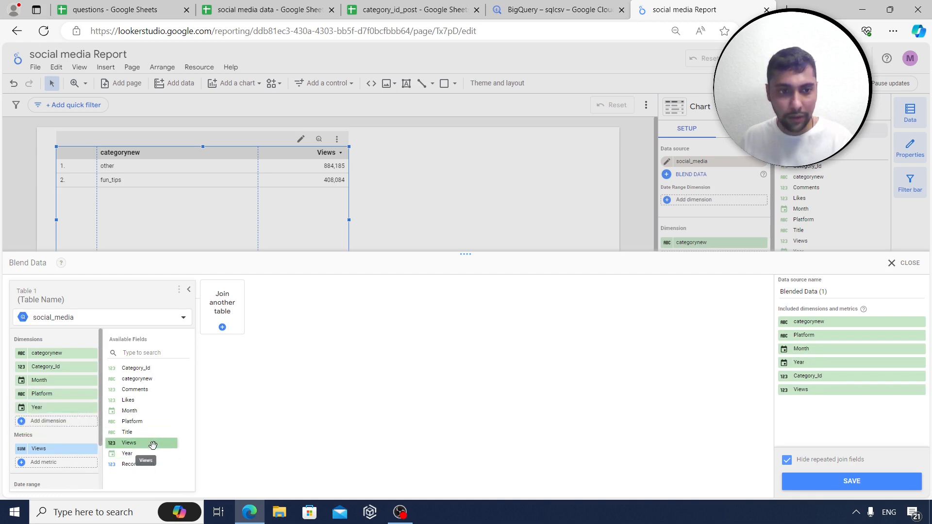
drag(145, 432, 73, 417)
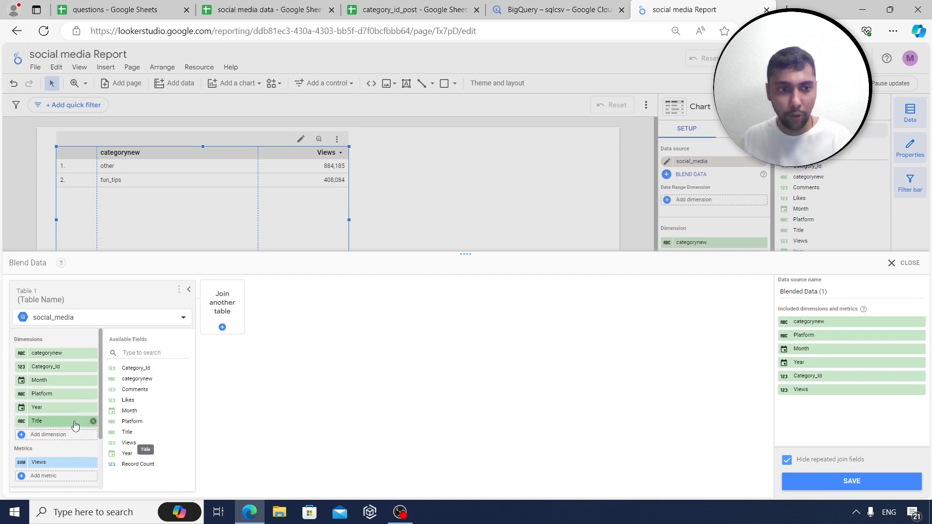
scroll(102, 366, down, 1)
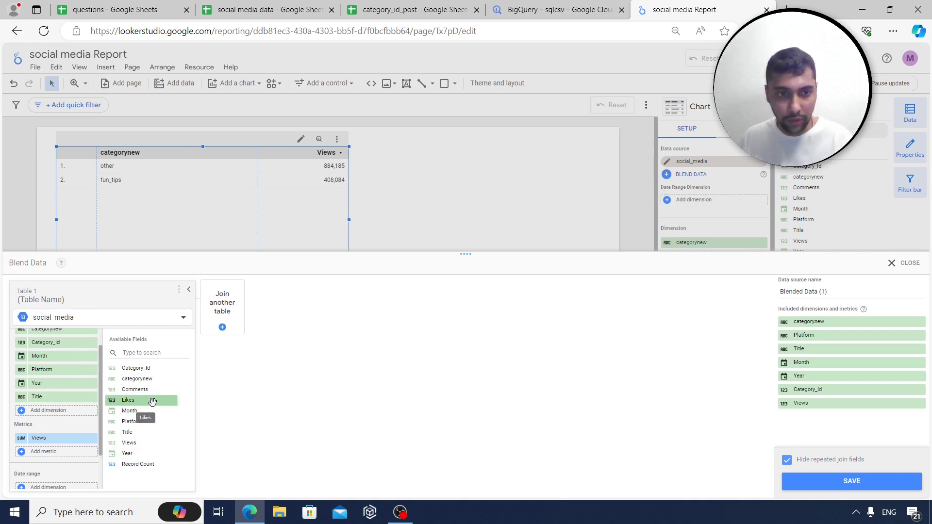
Add Likes and Comments as metrics of the social_media table in the blend
drag(152, 400, 83, 451)
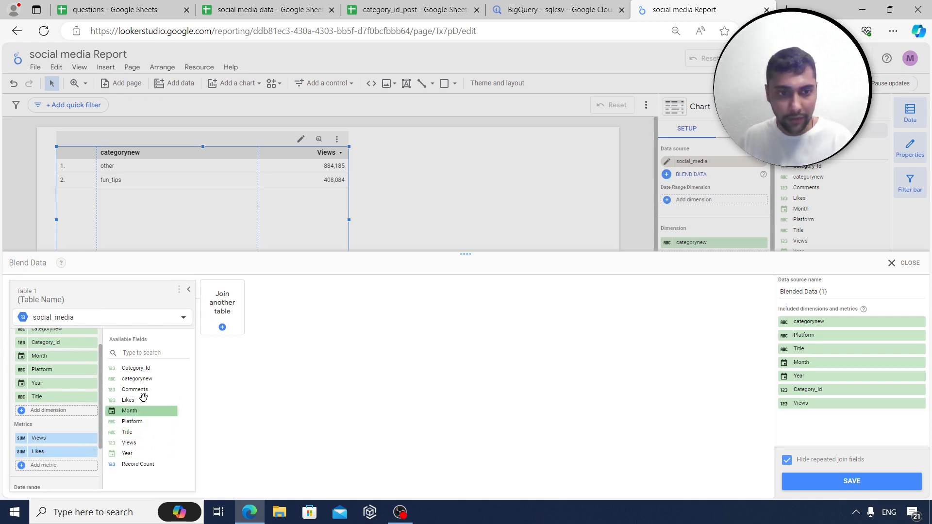
drag(148, 389, 65, 465)
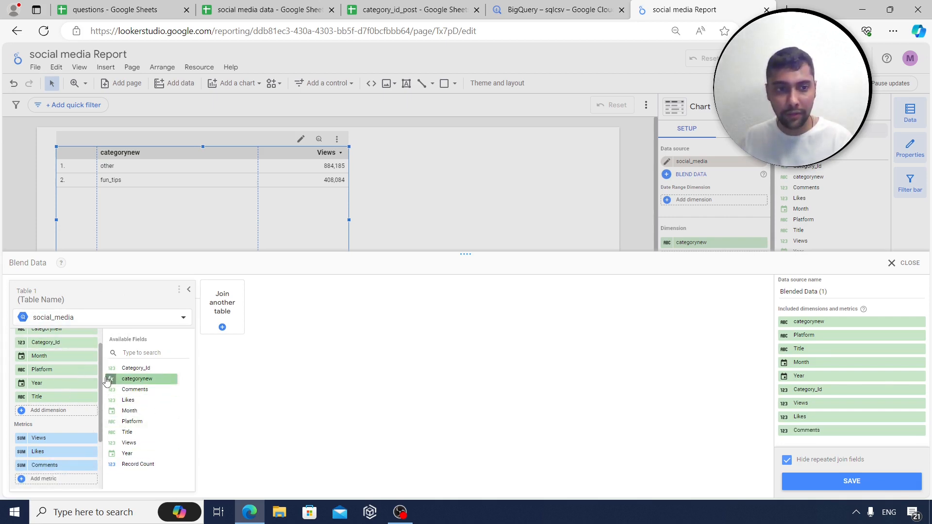
scroll(99, 364, up, 1)
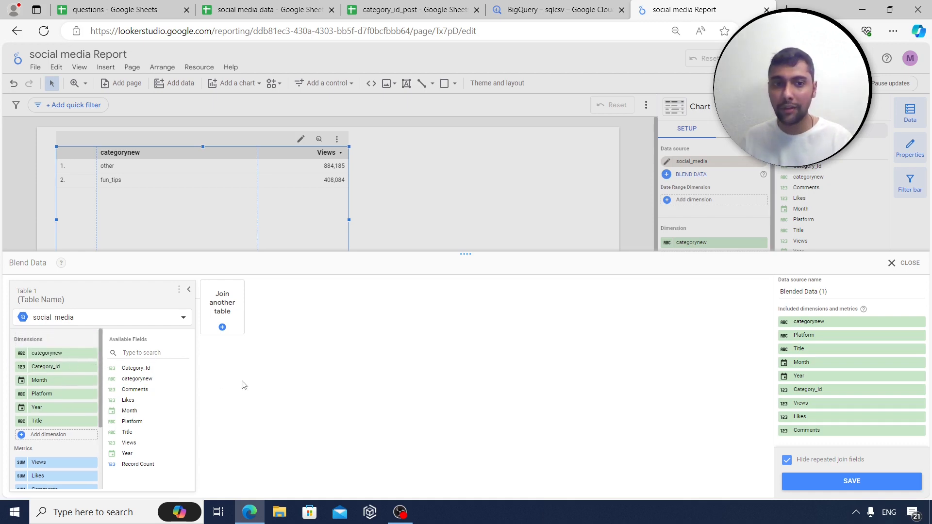
Join category_id_post - Sheet1 to the blend as the second table, with Category_Id and Post_Category as its dimensions
click(226, 305)
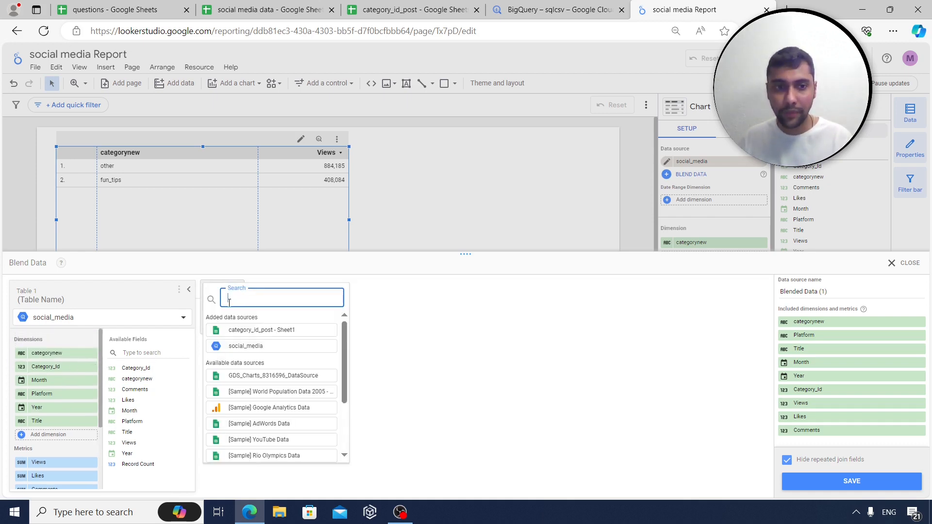
click(257, 330)
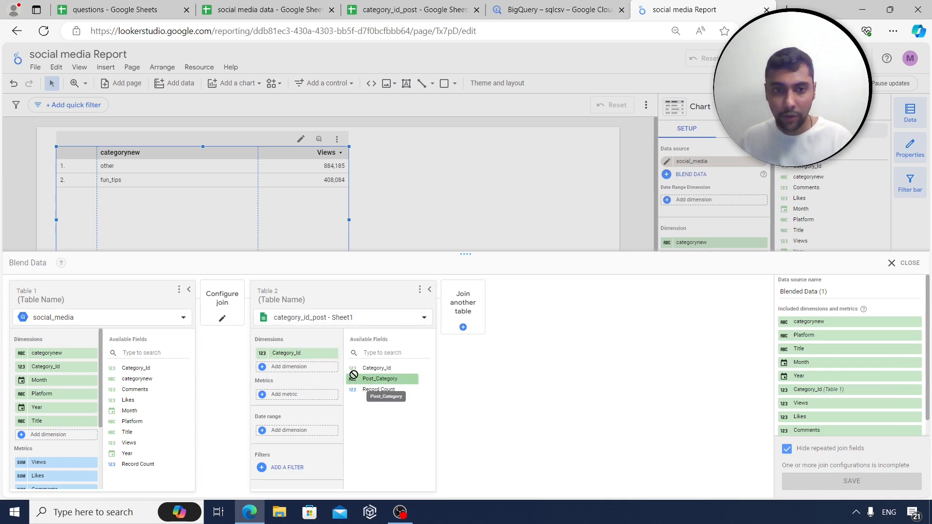
drag(354, 375, 295, 368)
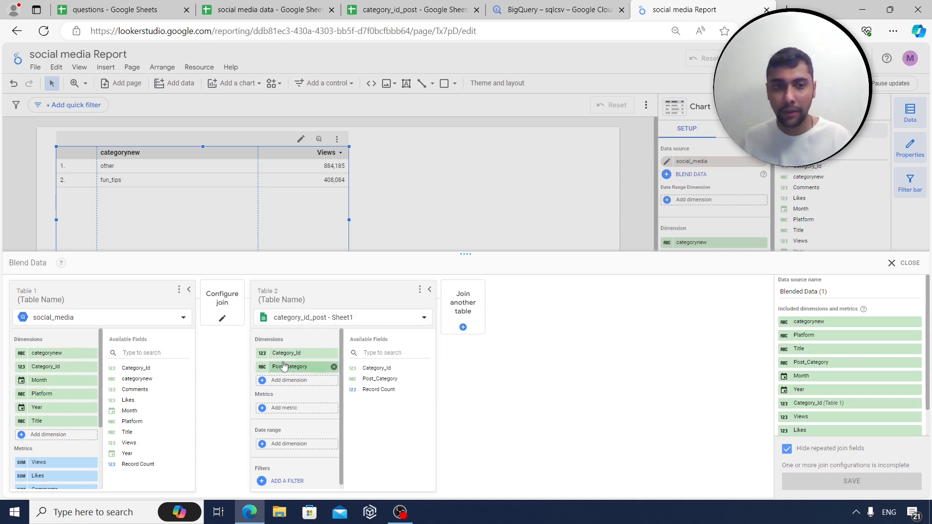
Configure an inner join between the two tables on Category_Id and save the blend as Blended Data (1)
click(223, 316)
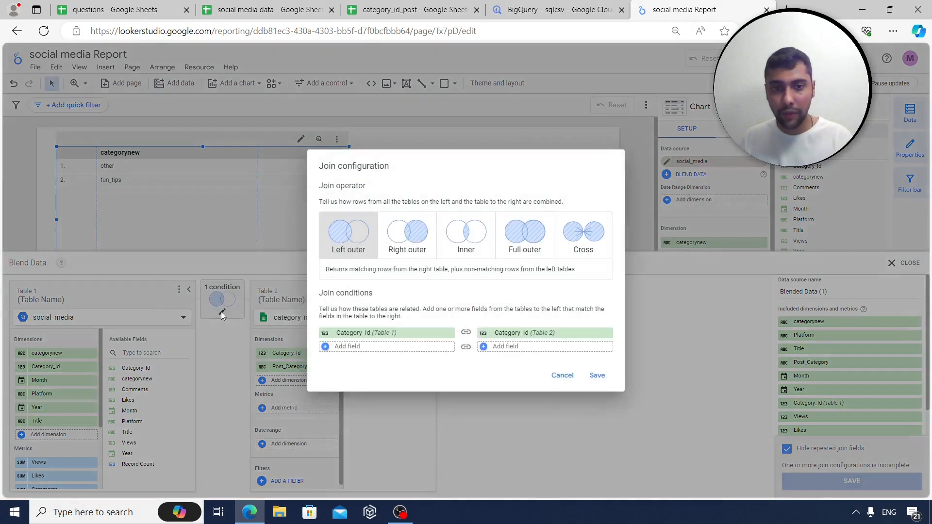
click(476, 241)
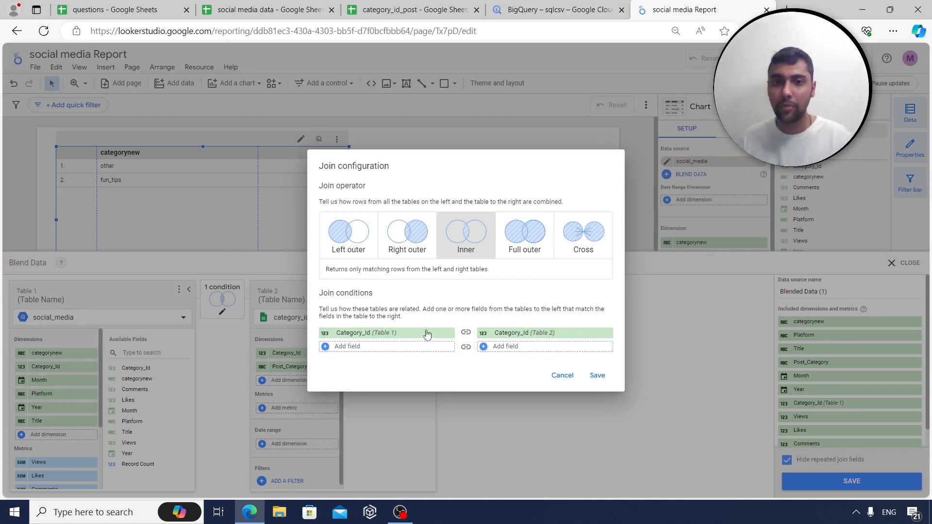
click(596, 376)
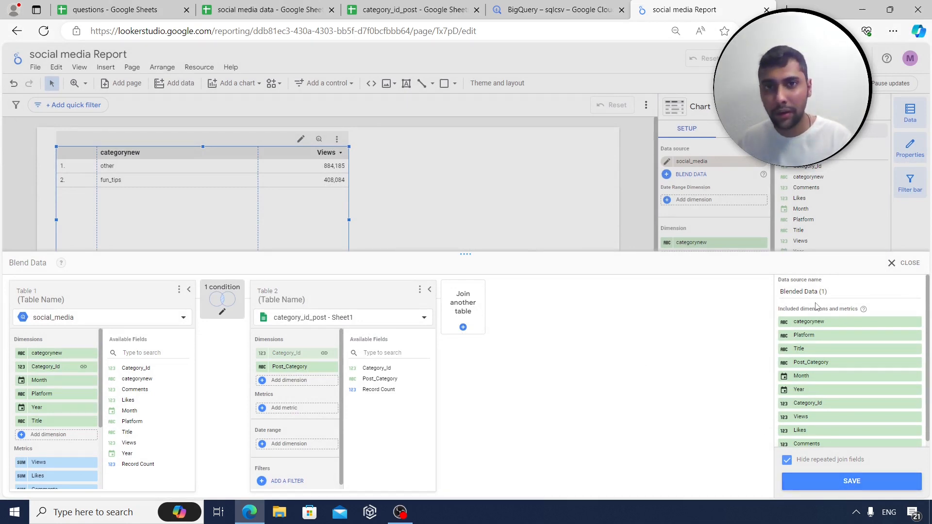
click(853, 482)
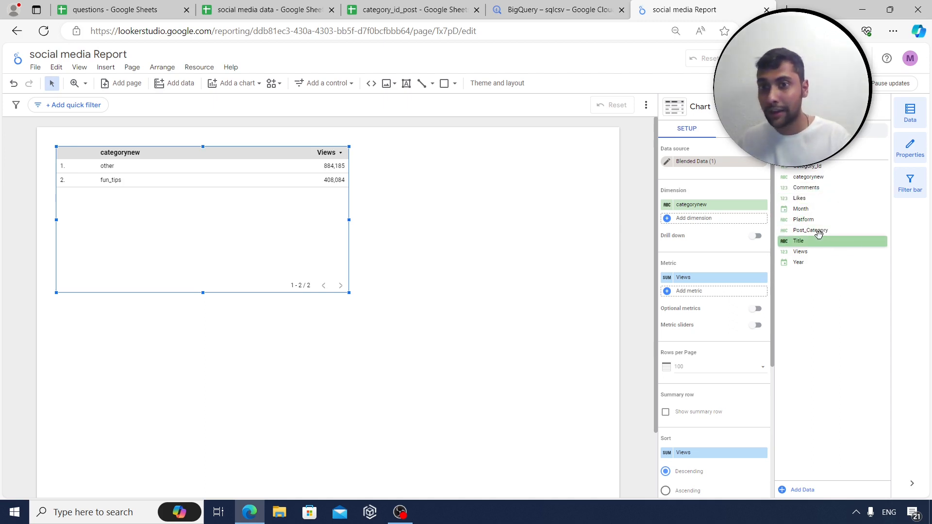
Add Post_Category after and Category_Id before the table chart's categorynew dimension, and widen the chart slightly
drag(819, 232, 690, 218)
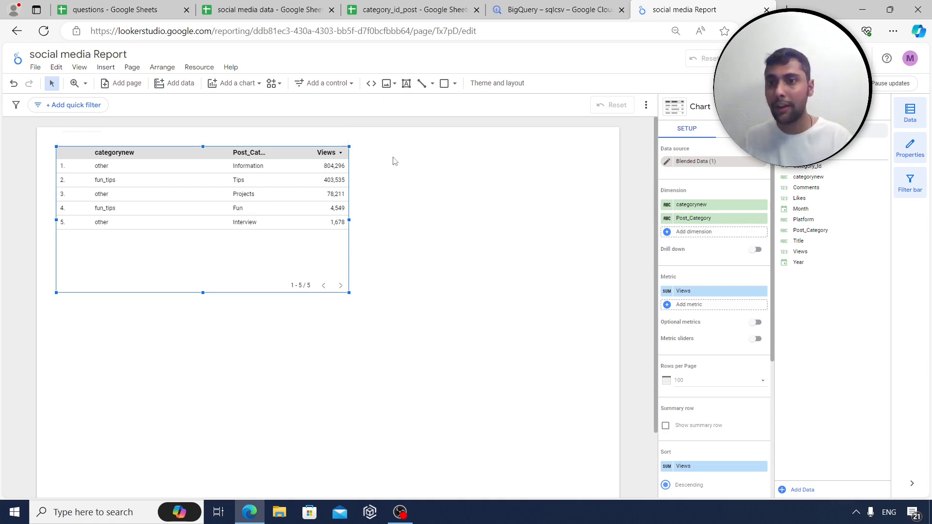
drag(349, 220, 378, 220)
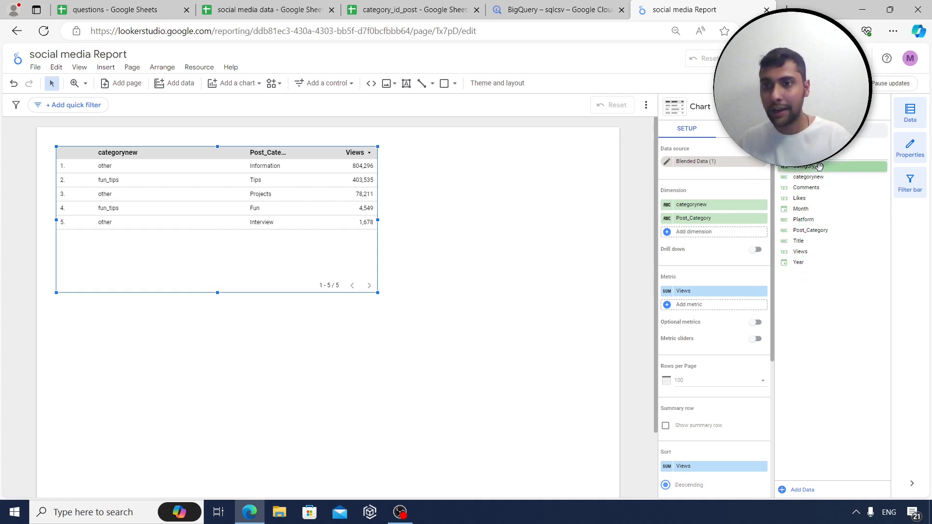
drag(819, 167, 712, 205)
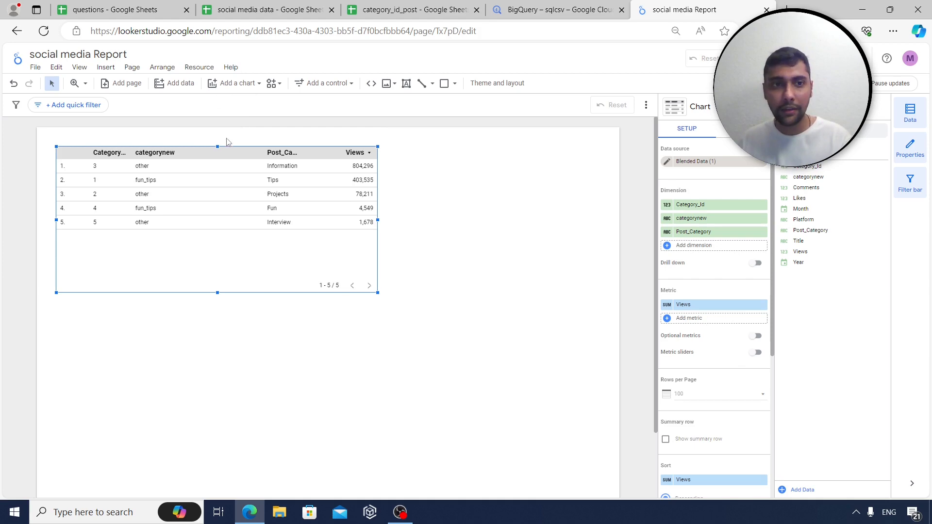
Review the task list in the questions sheet from the case statement task to the platform and category trends task
click(265, 5)
click(124, 9)
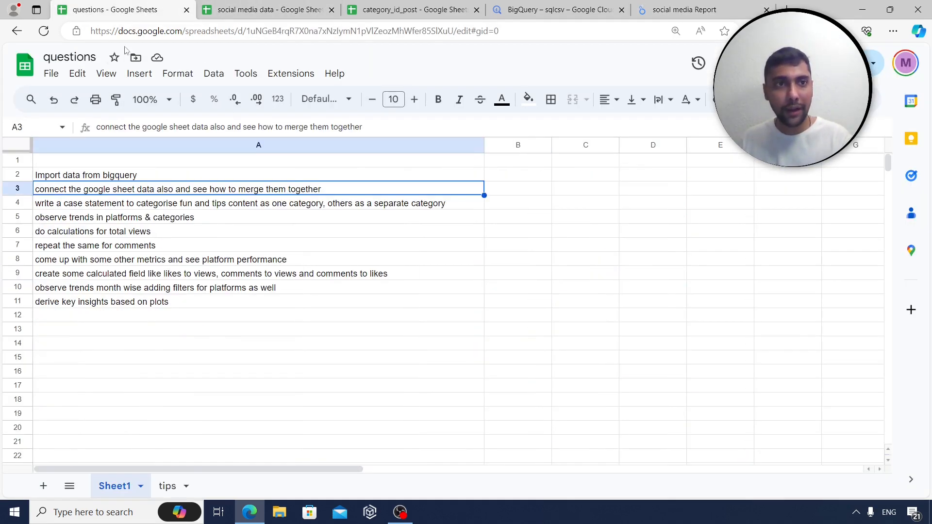
click(133, 205)
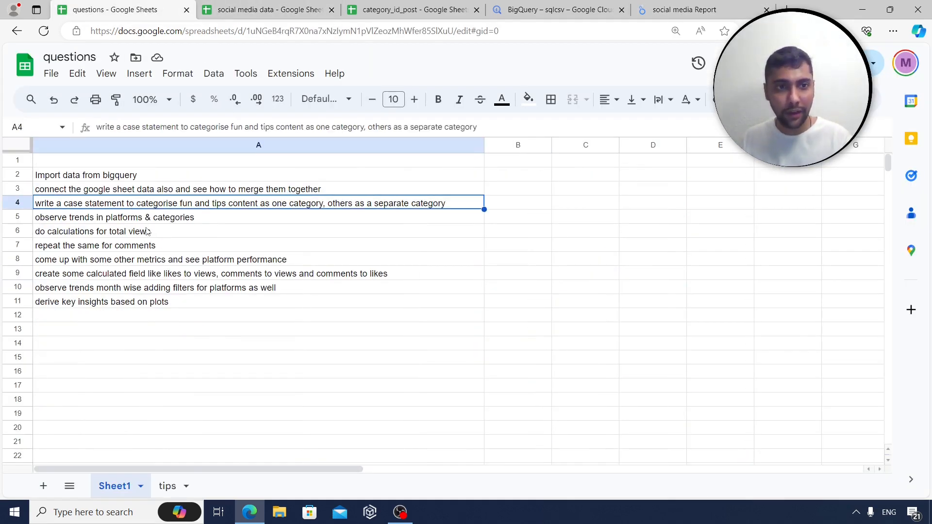
click(148, 232)
click(147, 221)
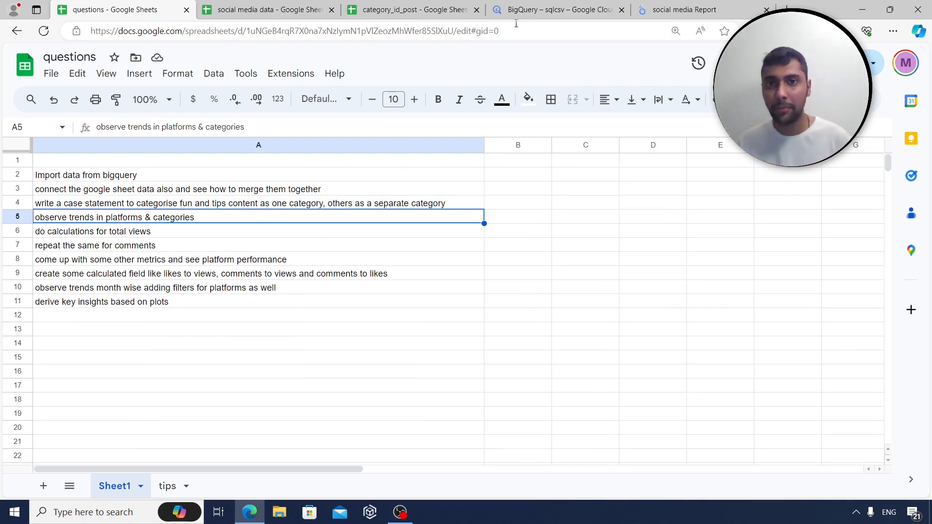
Return to the social media report and delete the table chart from the page
click(525, 9)
click(650, 8)
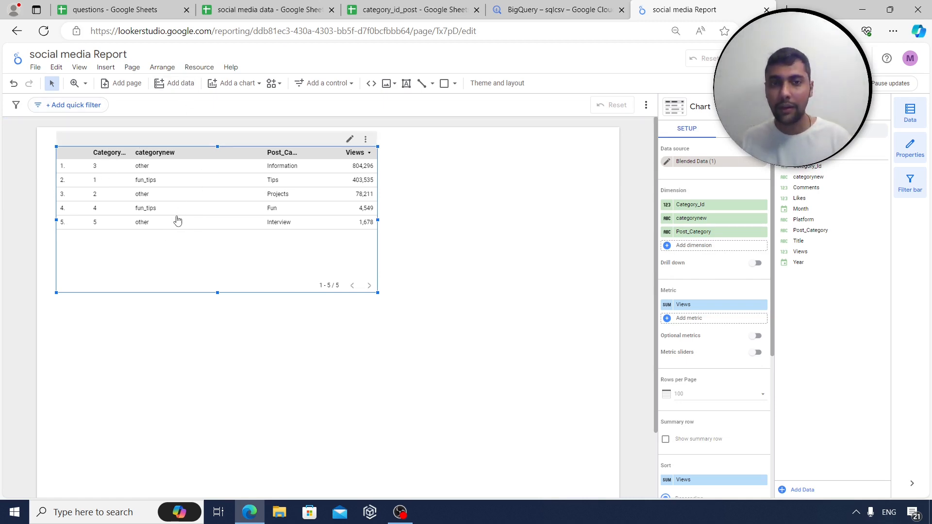
right_click(197, 255)
click(235, 179)
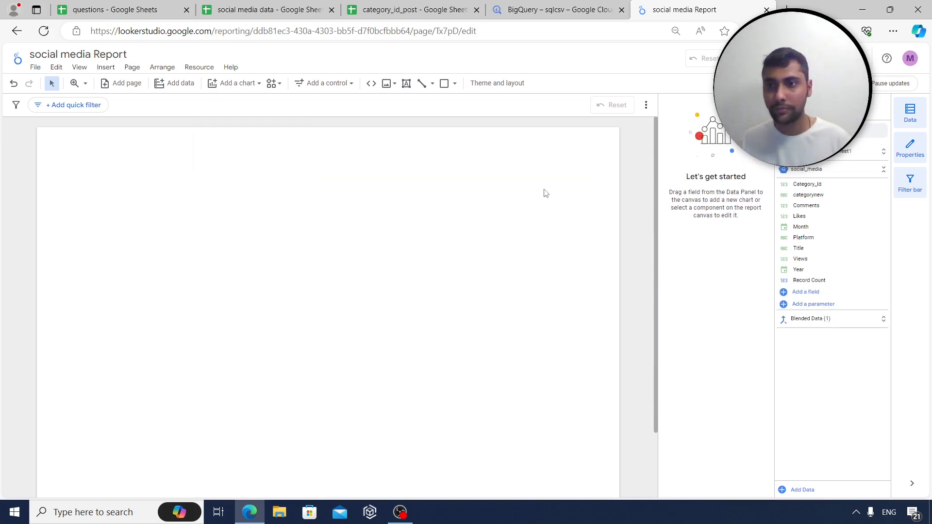
Insert a scorecard based on Blended Data (1) with Likes as its metric and position it near the top of the page
click(809, 320)
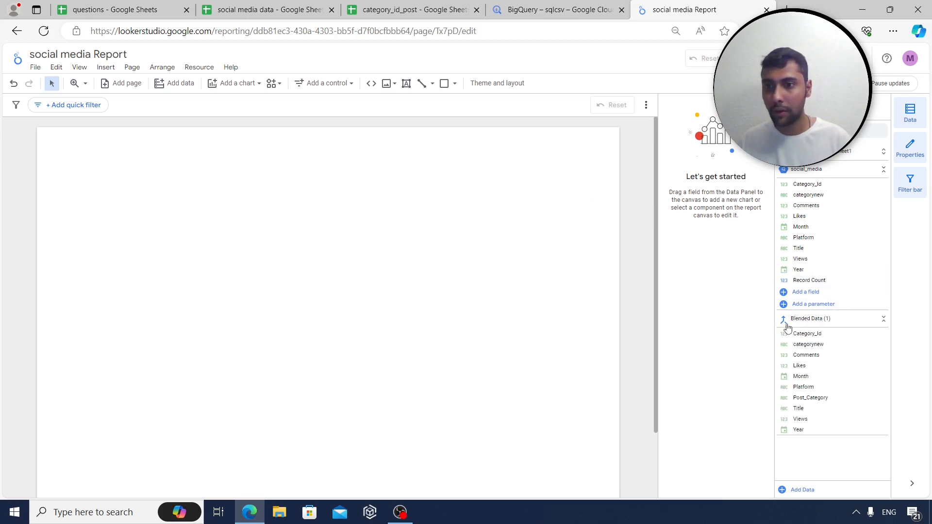
click(109, 68)
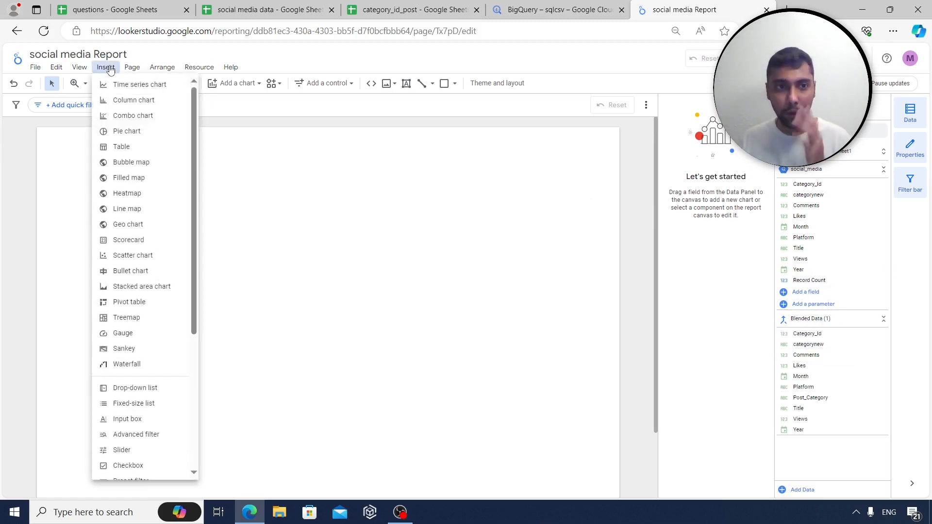
click(134, 241)
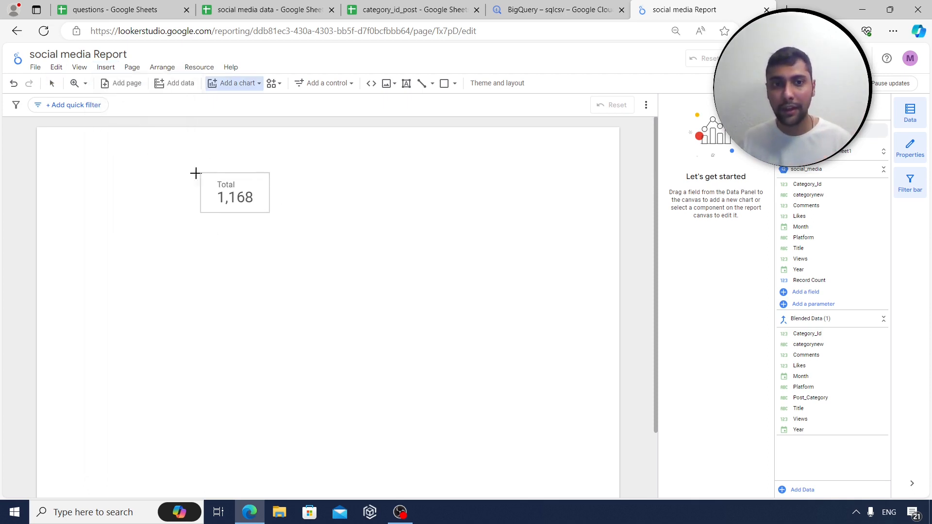
click(209, 180)
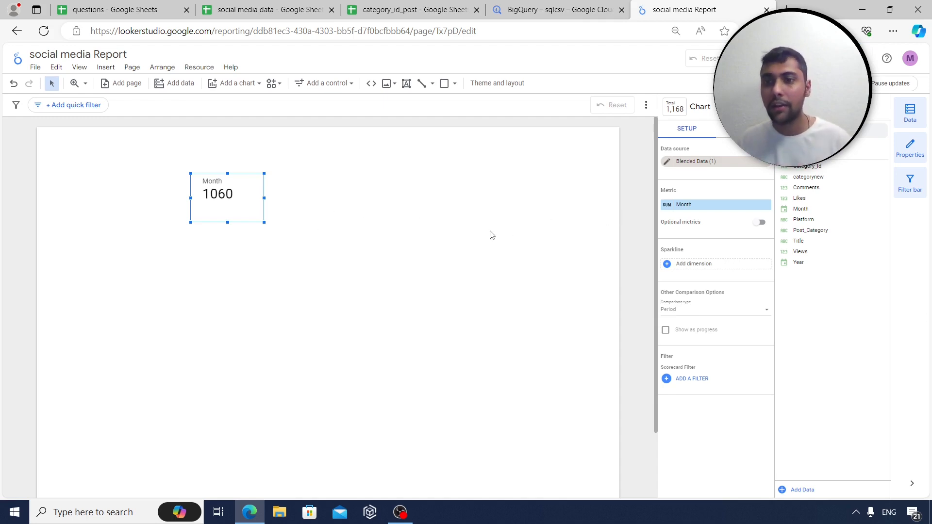
drag(829, 198, 718, 205)
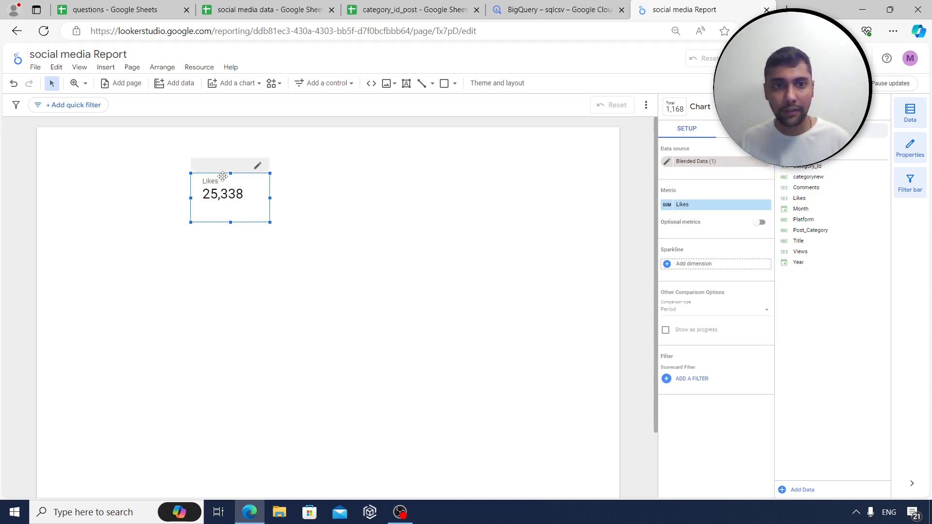
drag(222, 176, 205, 173)
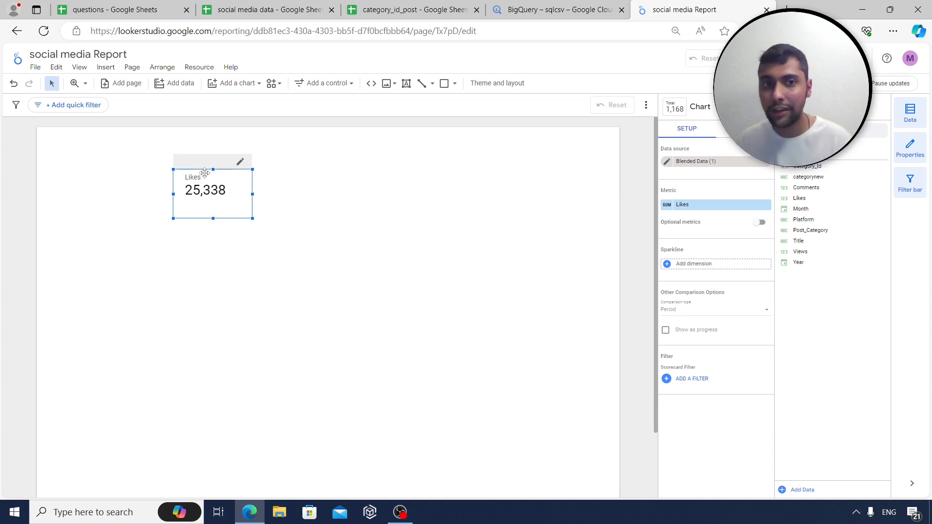
Copy the Likes scorecard, place the duplicate beside it in the same row, and set its metric to Views
right_click(214, 199)
click(237, 275)
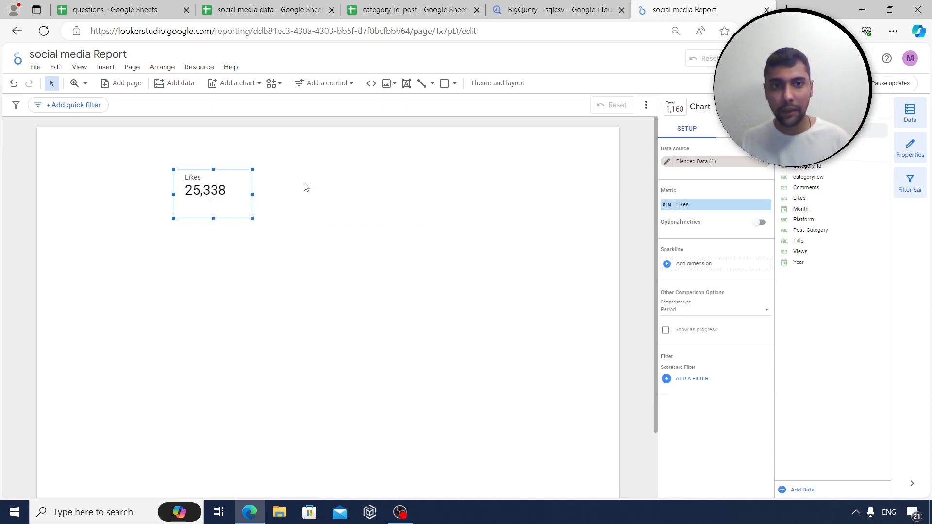
right_click(271, 183)
click(293, 276)
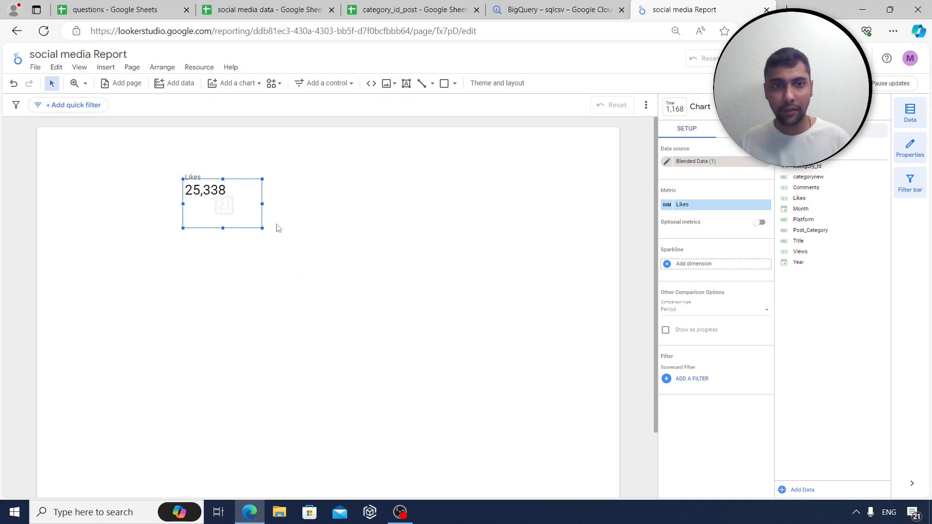
drag(241, 202, 341, 197)
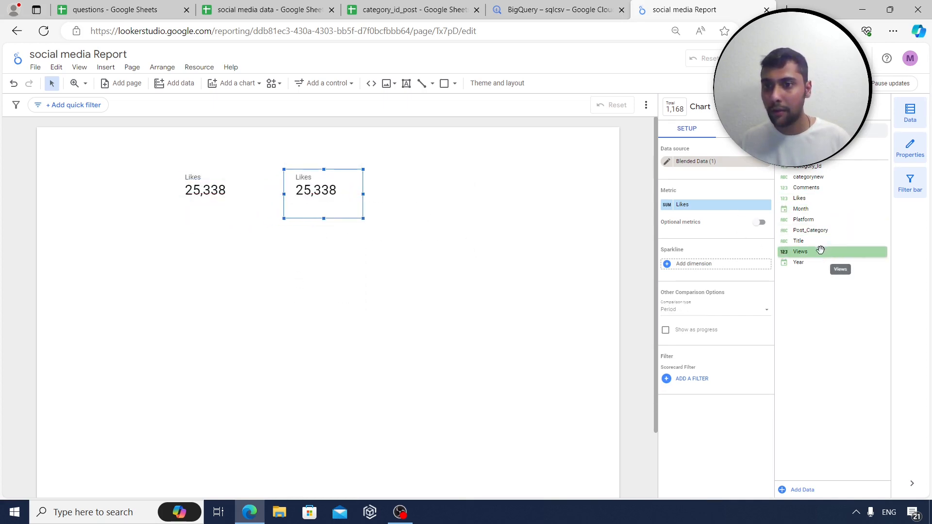
drag(821, 250, 724, 204)
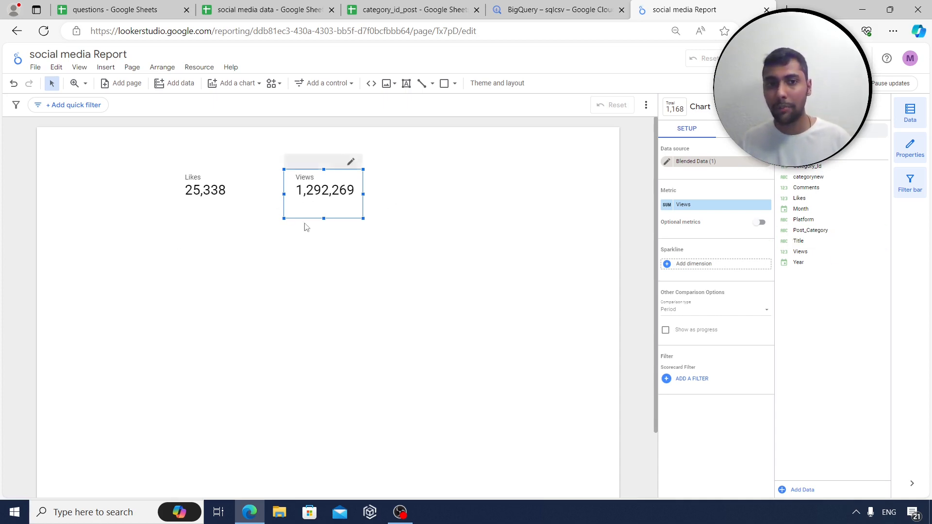
Copy the Views scorecard, align the duplicate beside it in the row, and set its metric to Comments
right_click(335, 208)
click(368, 284)
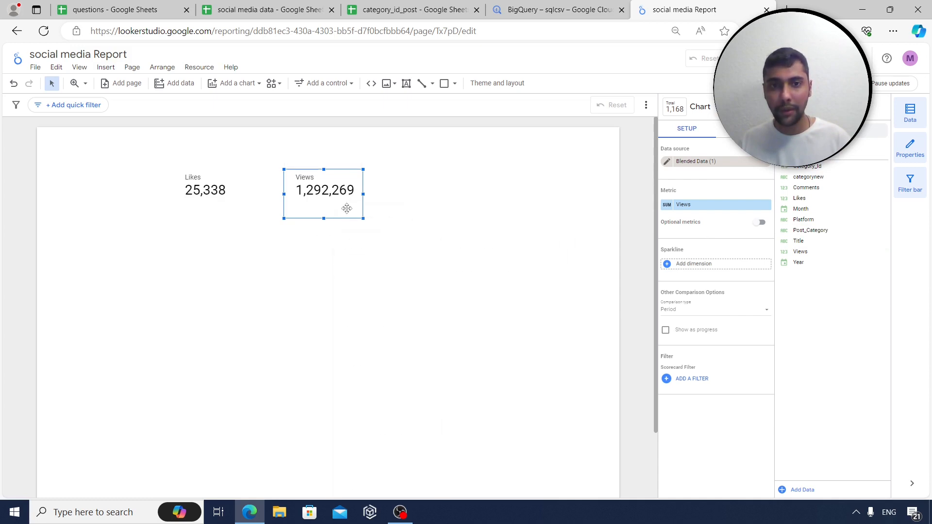
right_click(338, 208)
click(368, 304)
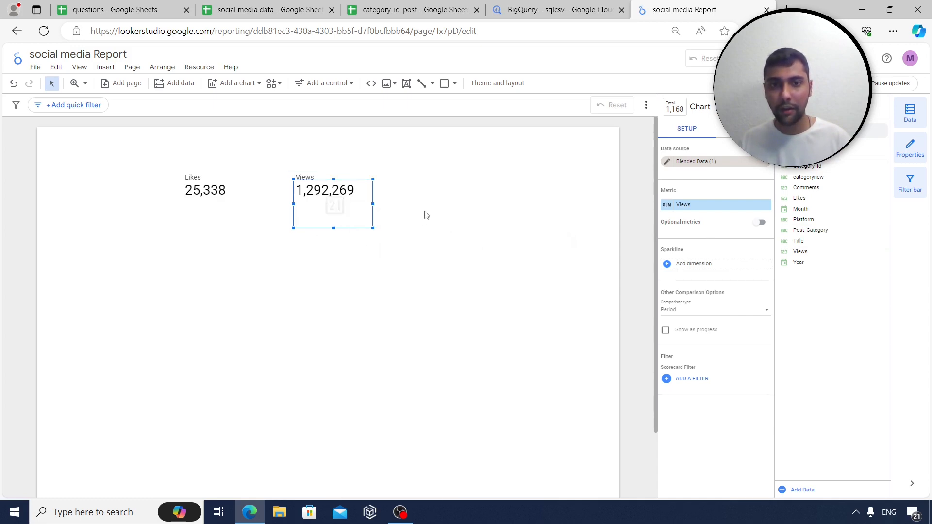
drag(339, 208, 442, 203)
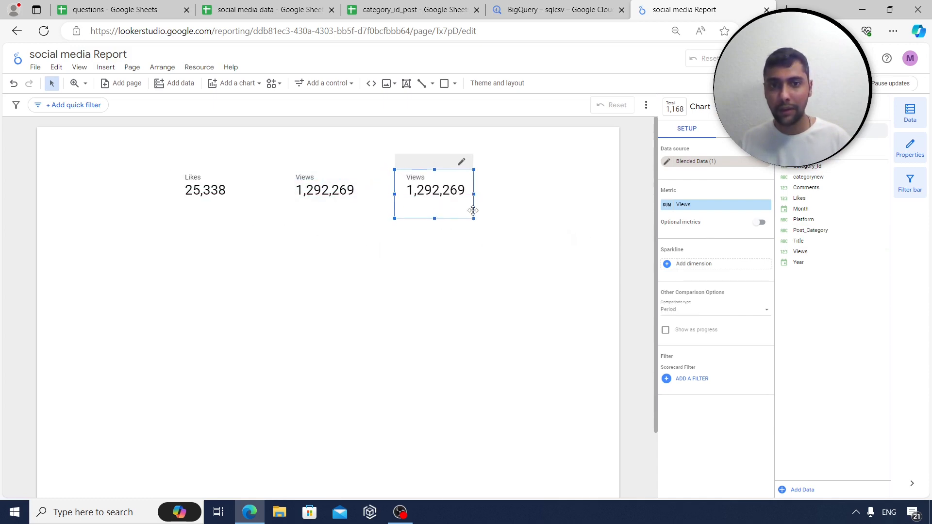
drag(812, 189, 728, 207)
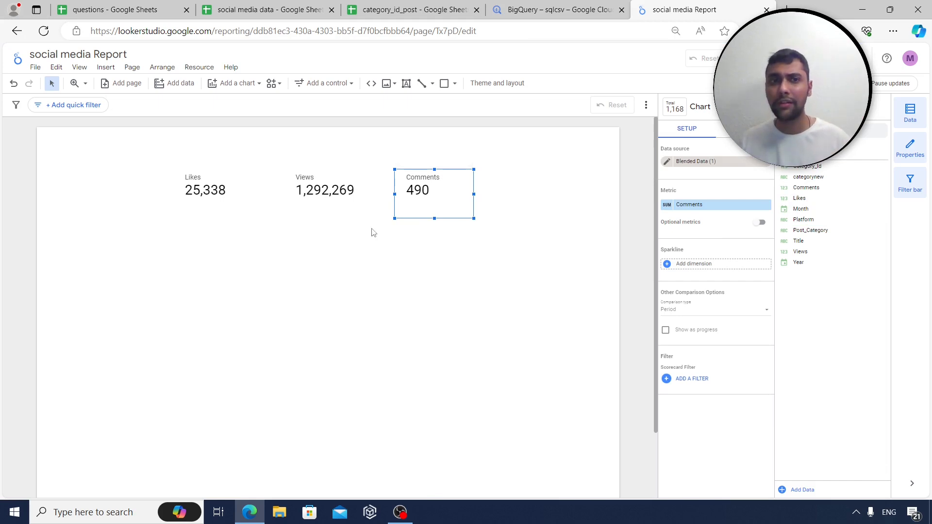
click(217, 209)
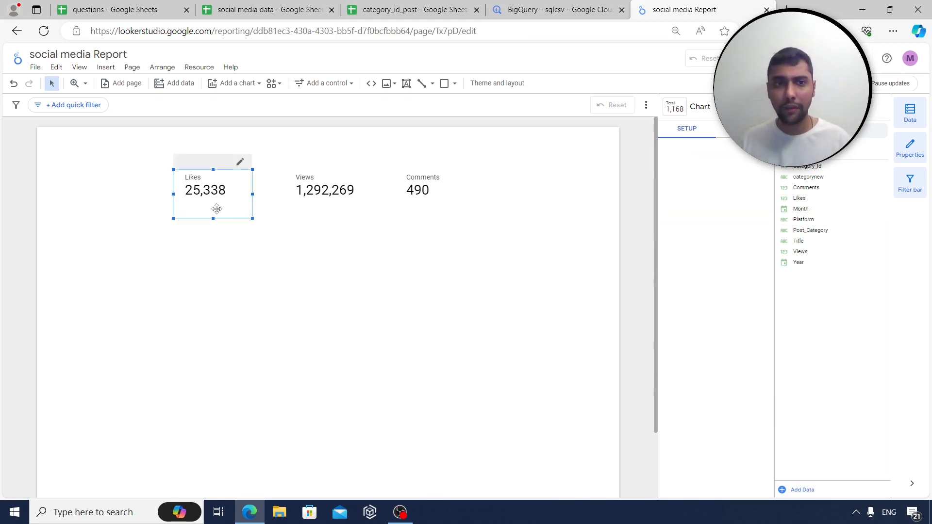
click(328, 206)
click(410, 201)
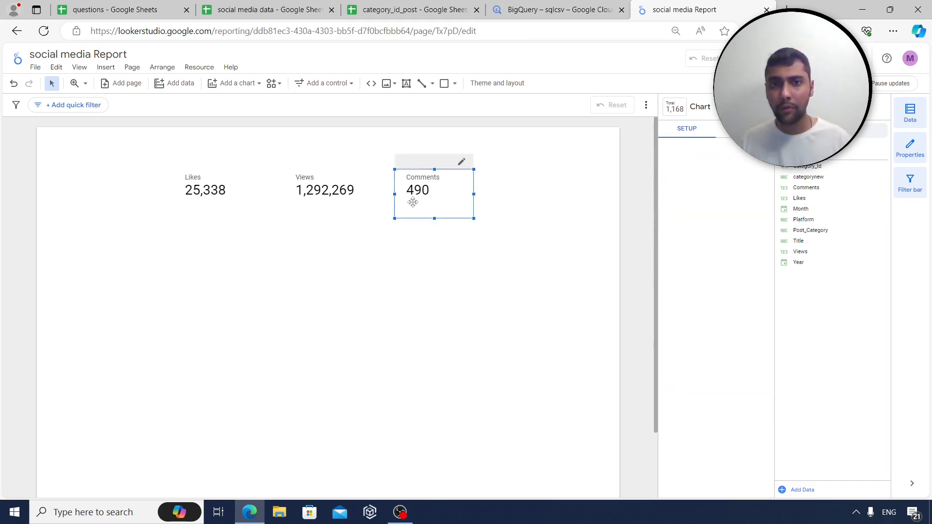
click(204, 208)
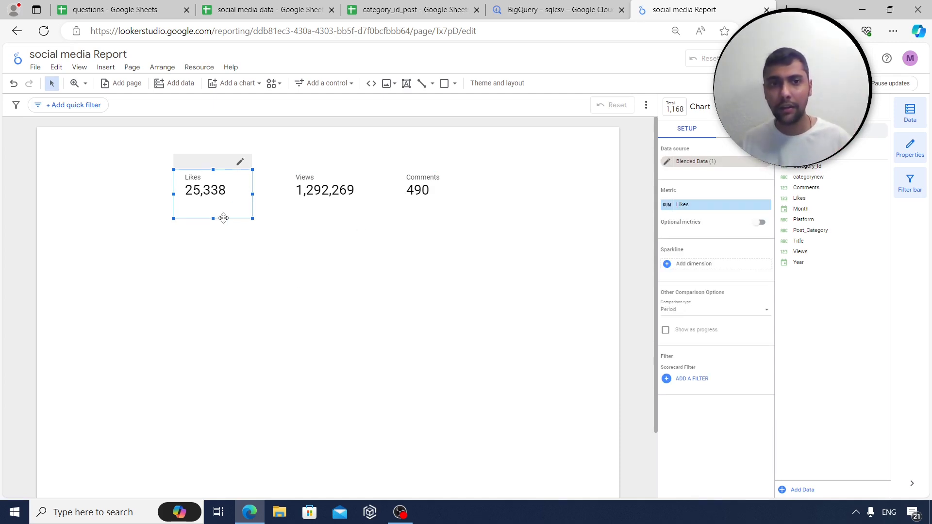
Insert a text box near the top of the page, above the Views and Comments scorecards
click(106, 67)
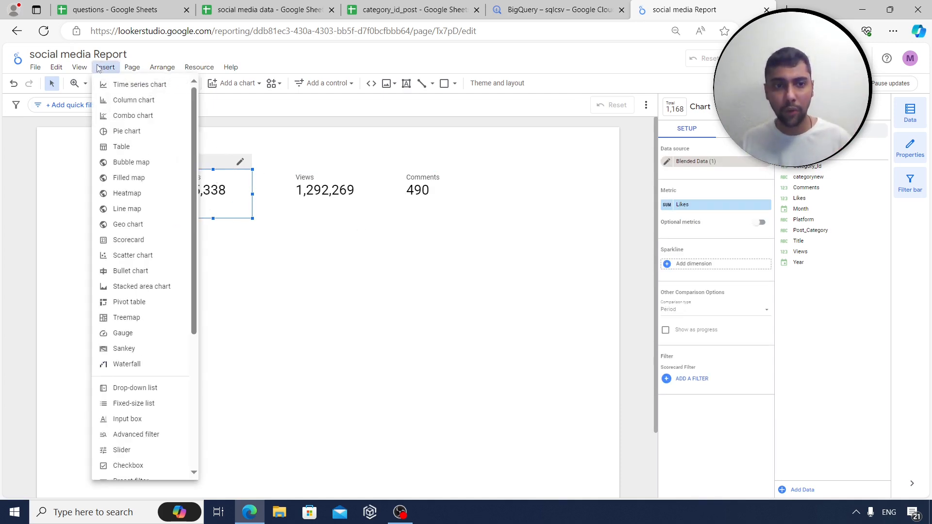
scroll(136, 325, down, 4)
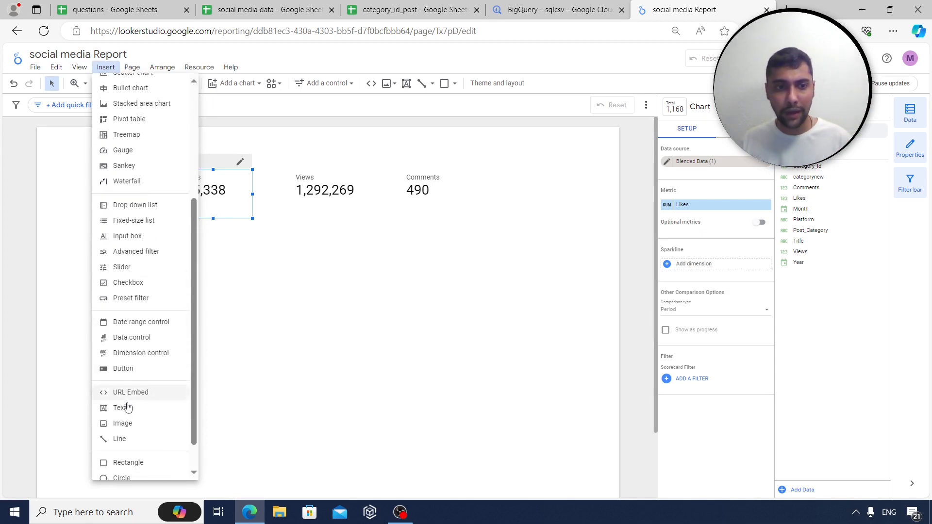
click(123, 408)
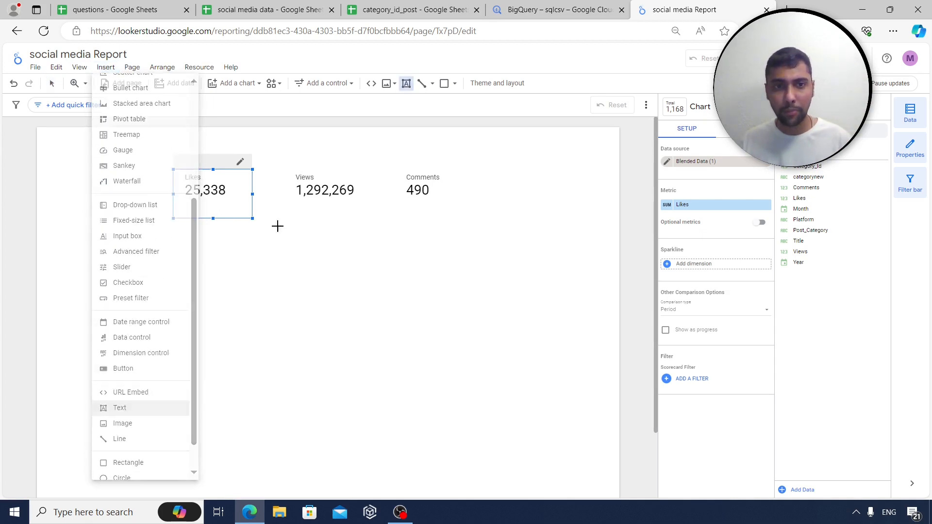
click(330, 146)
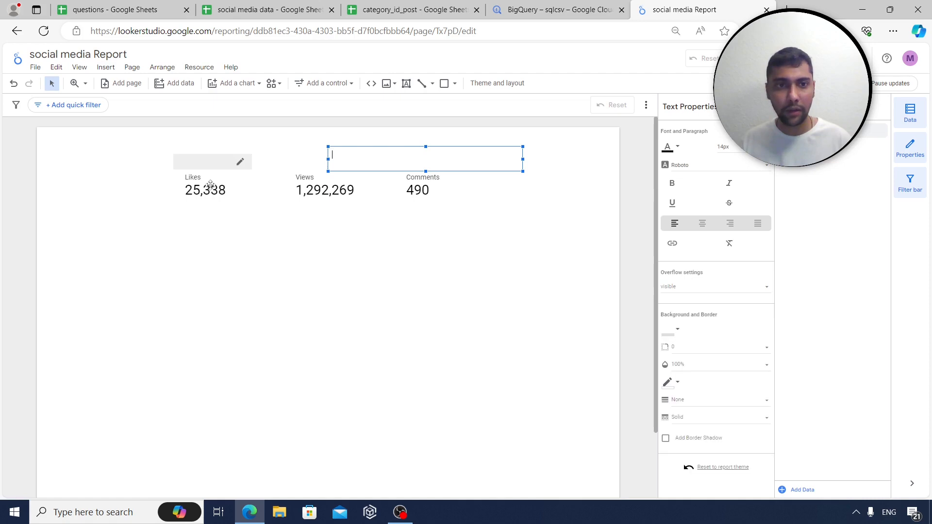
Move the Likes, Views and Comments scorecards down the page to free space above them for a heading
drag(211, 187, 202, 251)
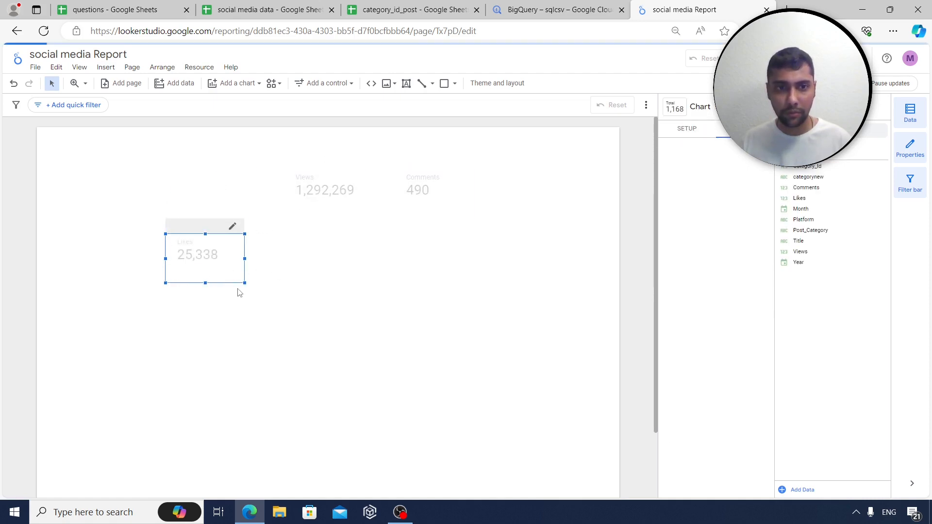
right_click(343, 297)
click(358, 295)
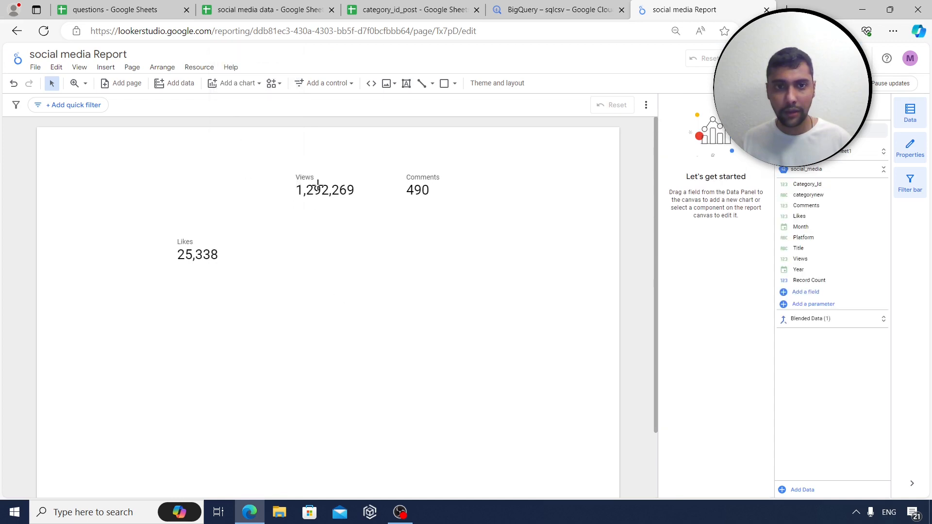
click(320, 185)
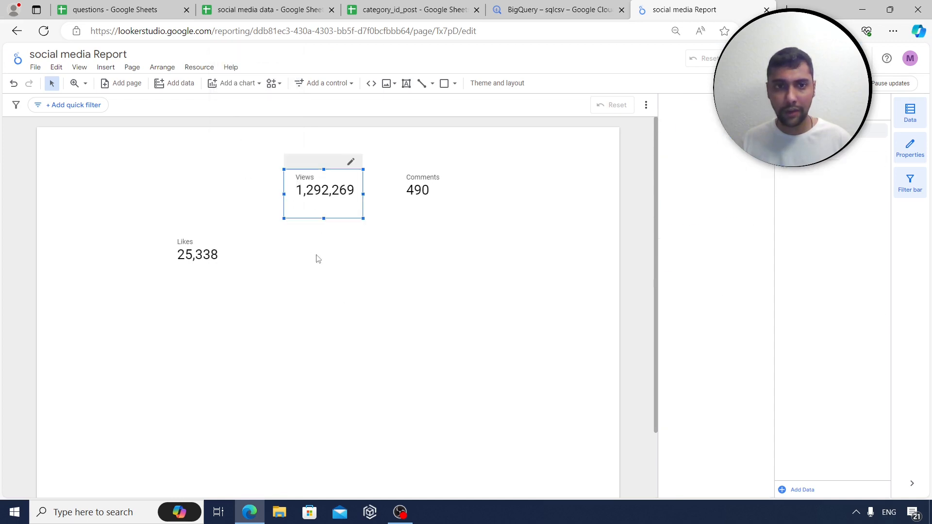
drag(320, 194, 315, 265)
click(422, 189)
drag(422, 188, 419, 249)
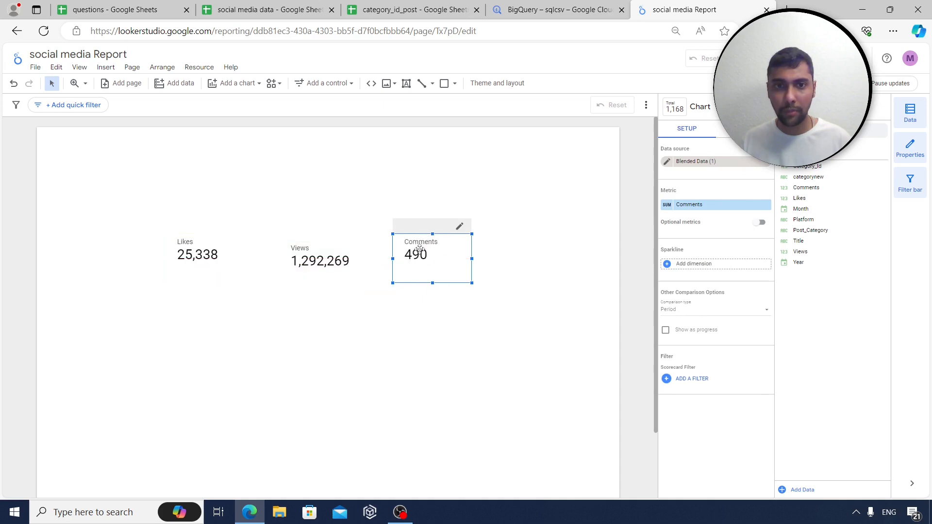
Insert a text box above the scorecards containing the heading "Important Overall Information"
click(105, 67)
scroll(145, 315, down, 2)
scroll(153, 415, down, 3)
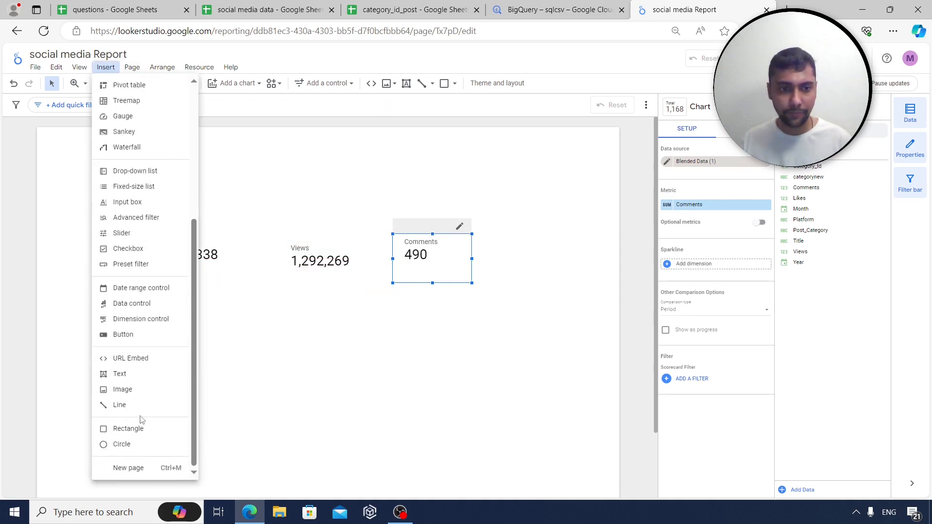
click(131, 380)
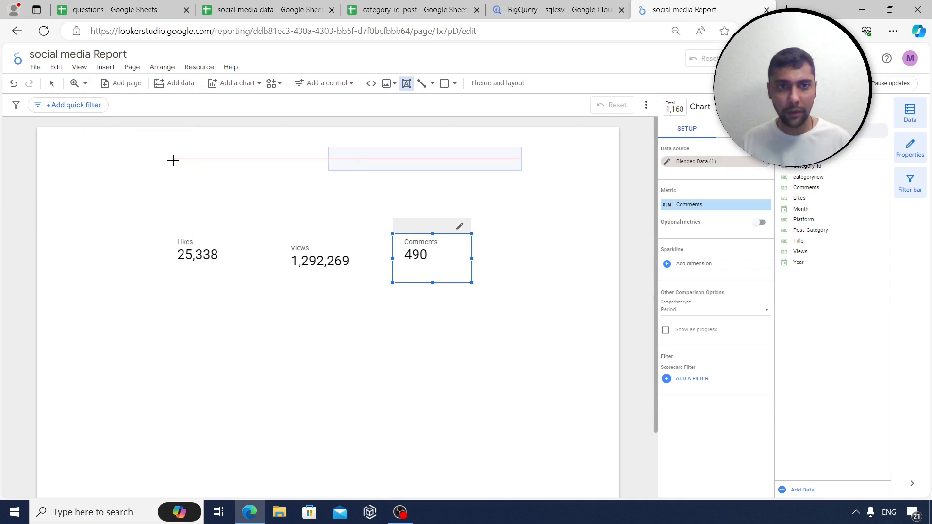
click(194, 160)
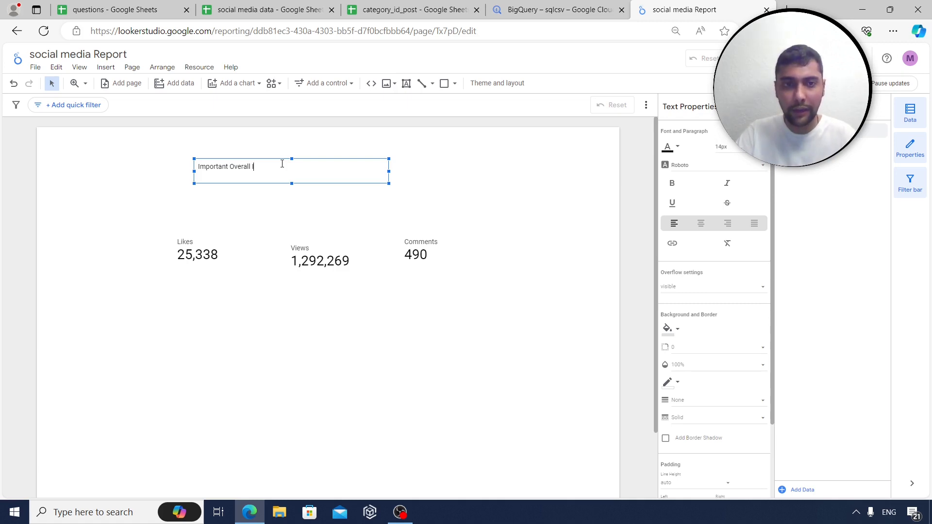
text(on)
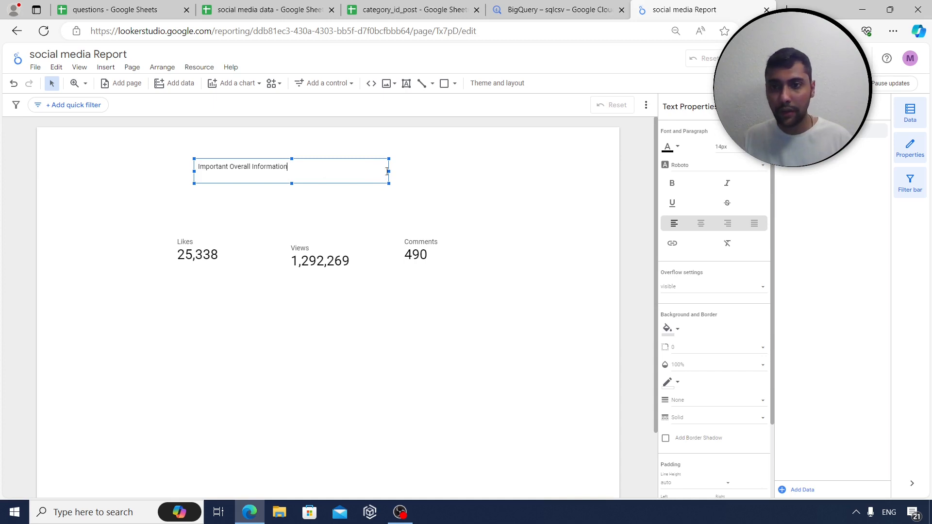
Try to make the "Important Overall Information" heading text bold
click(674, 185)
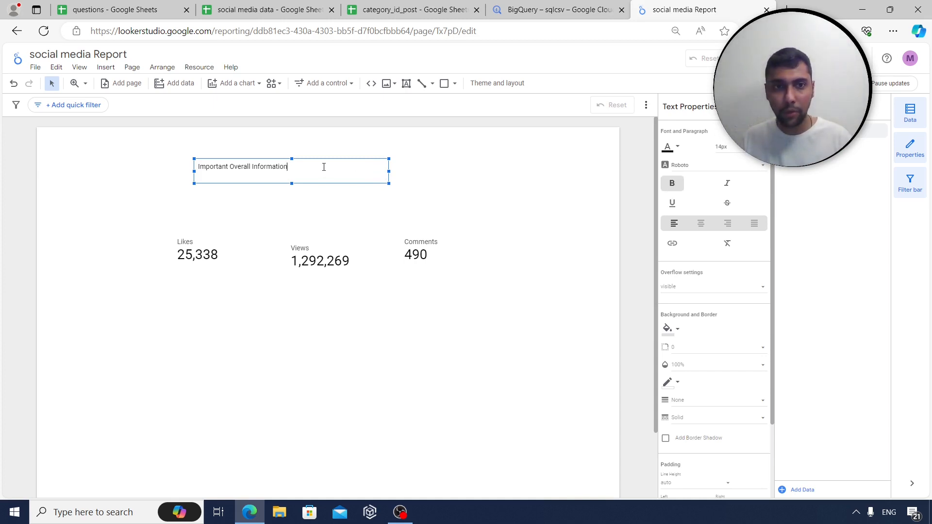
drag(322, 164, 194, 165)
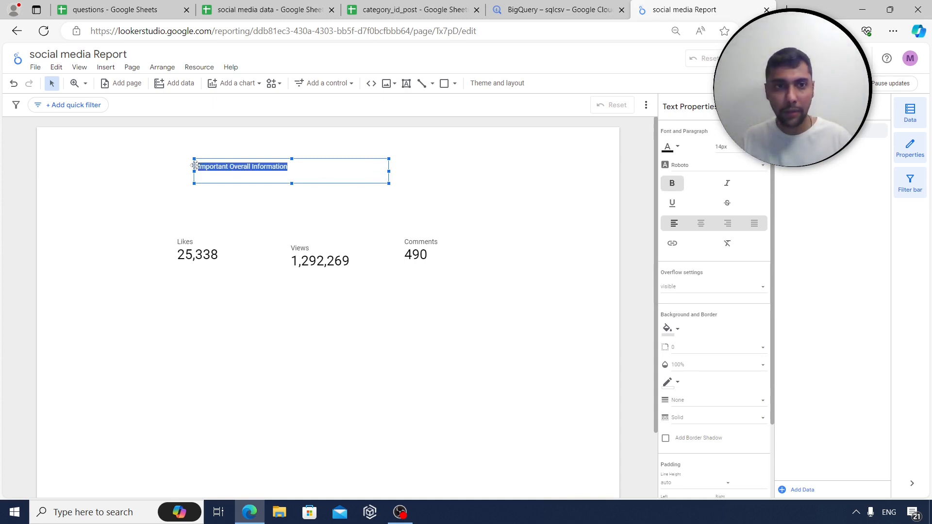
click(673, 184)
click(379, 173)
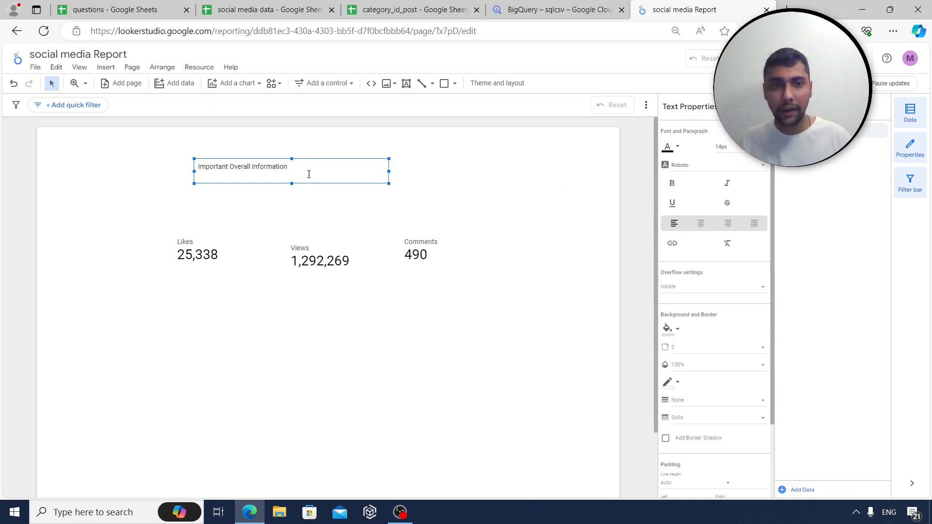
Enlarge the heading's text box slightly in width and height and set its text size to 20px
drag(389, 173, 399, 172)
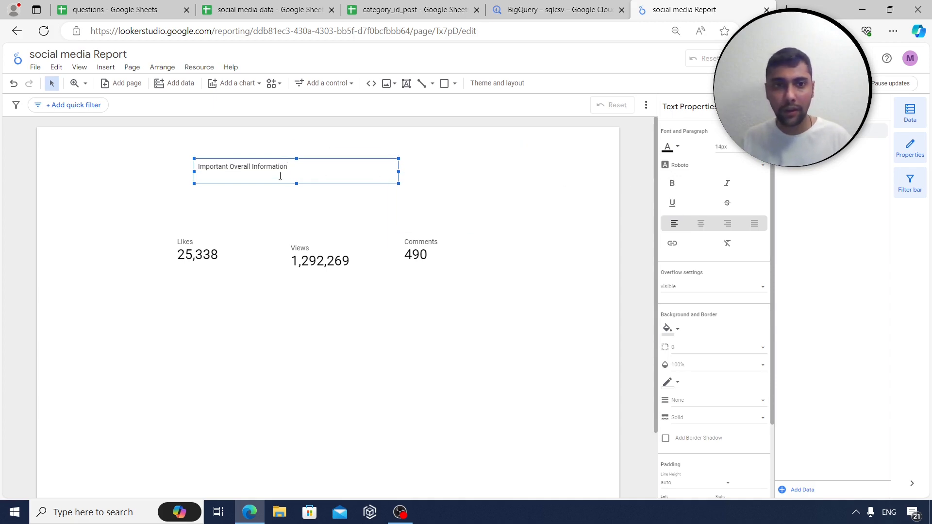
drag(297, 184, 295, 191)
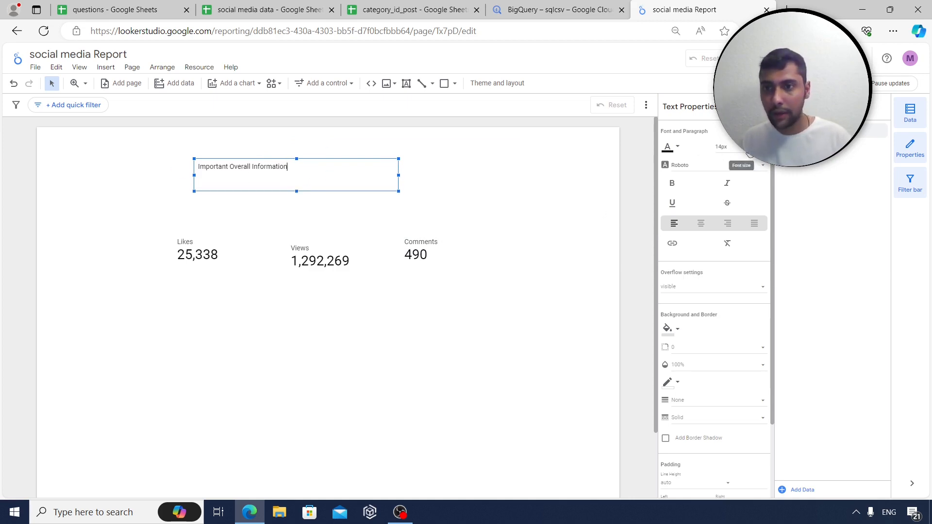
click(722, 148)
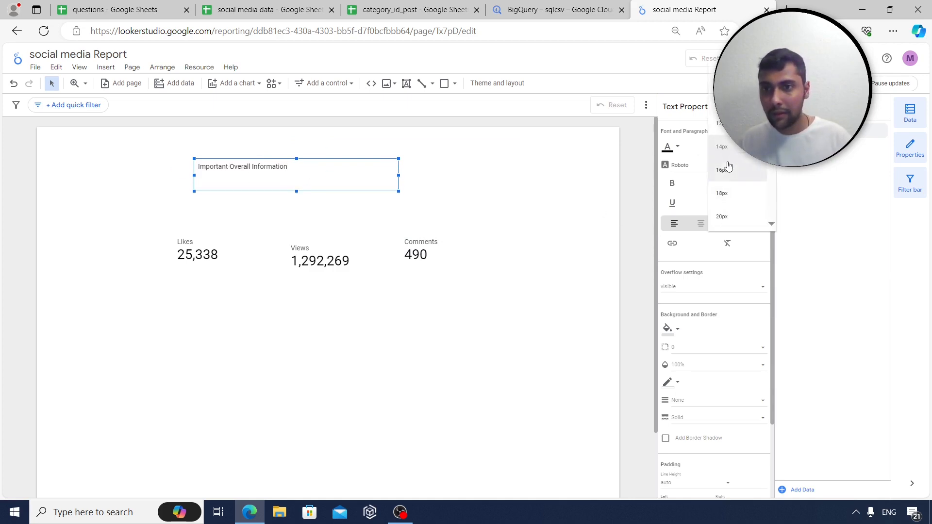
click(730, 198)
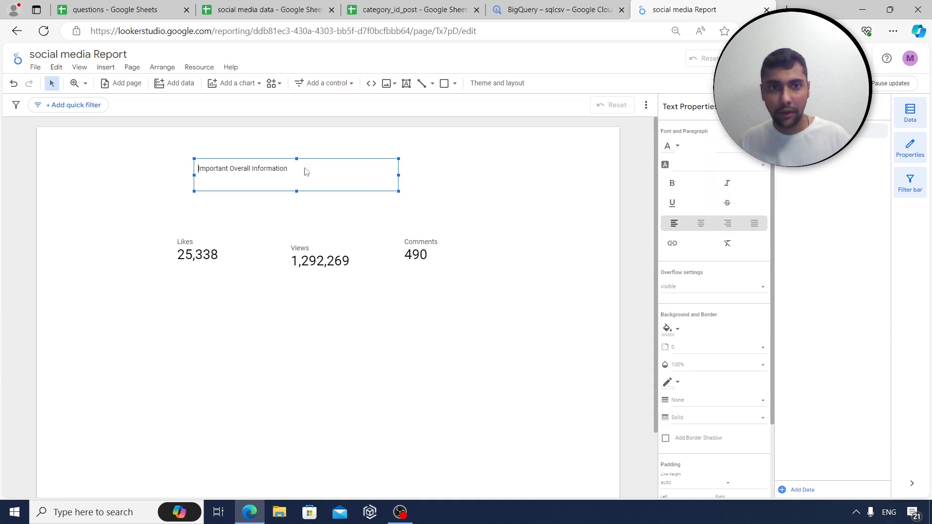
drag(289, 169, 186, 171)
click(758, 148)
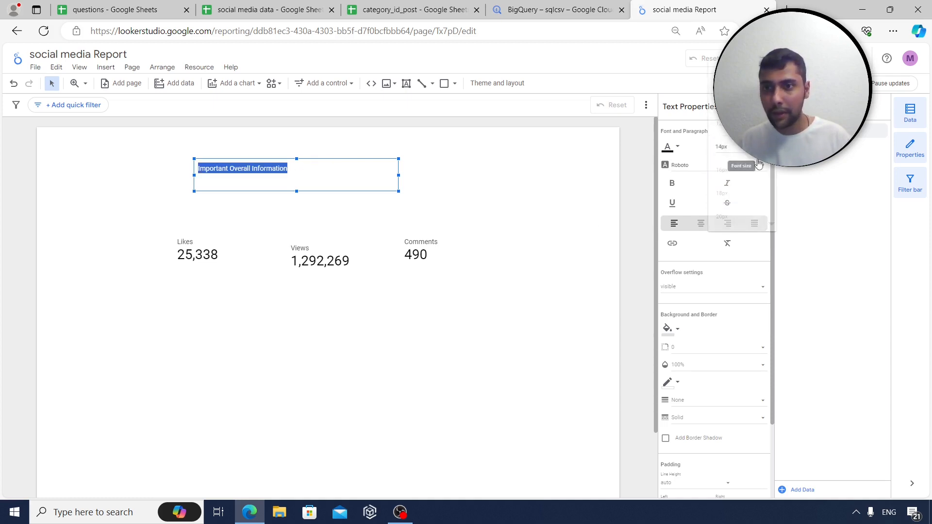
click(718, 216)
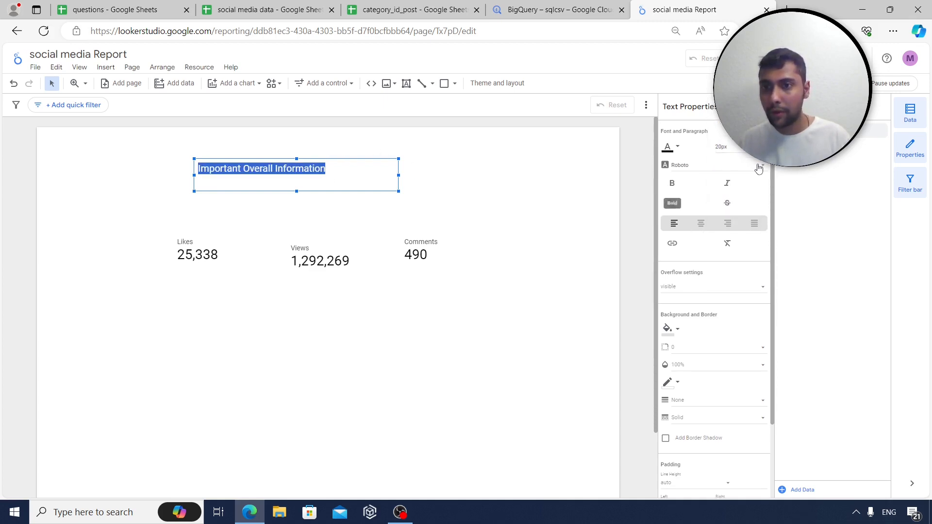
Fill the background of the heading's text box with dark green
scroll(699, 253, down, 2)
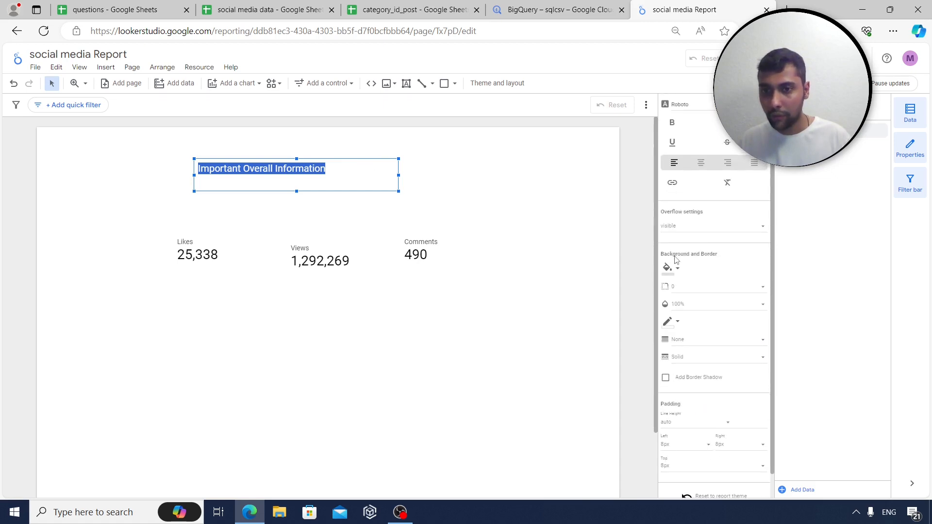
scroll(698, 259, down, 1)
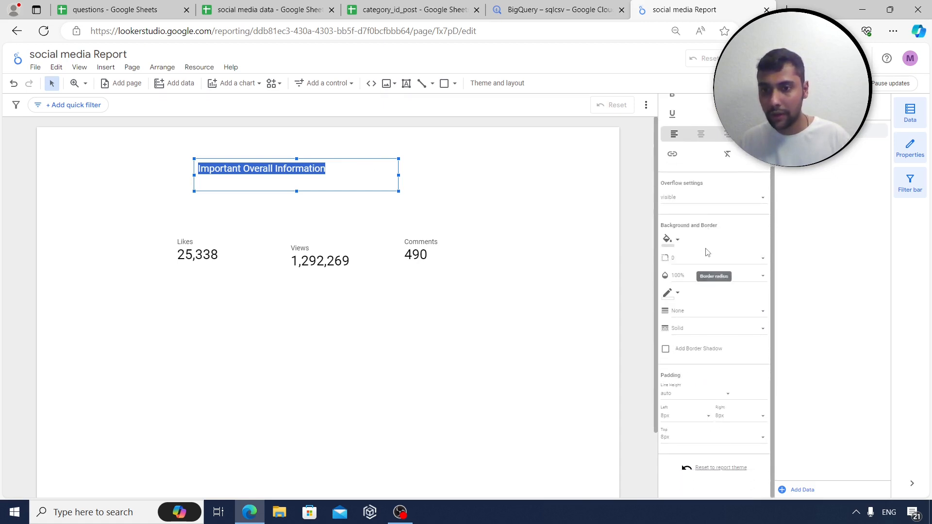
click(678, 242)
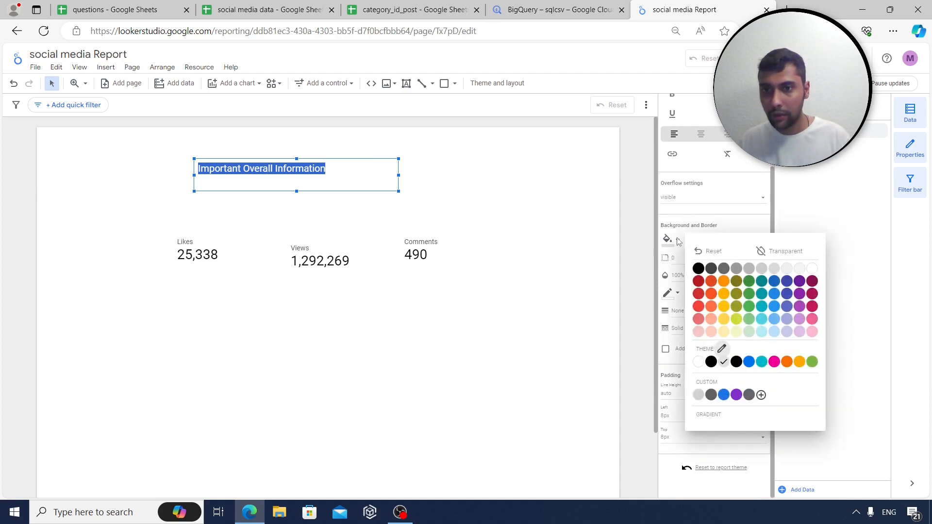
click(749, 281)
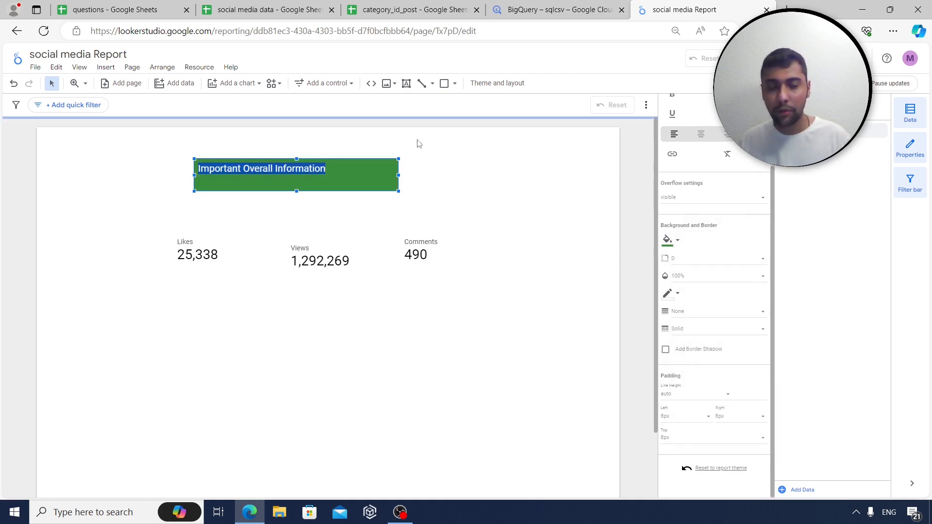
Delete the empty text box that overlaps the green "Important Overall Information" heading
click(467, 155)
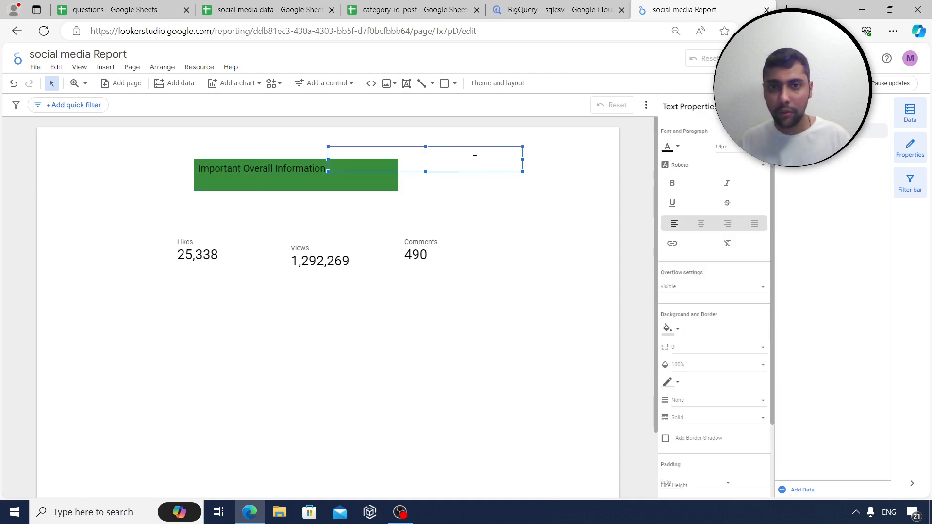
right_click(460, 149)
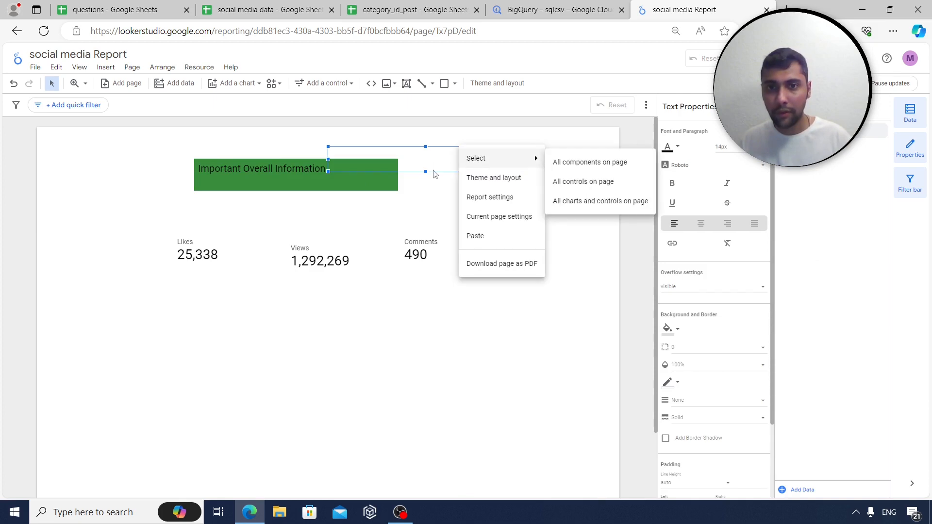
click(429, 147)
right_click(429, 151)
click(442, 181)
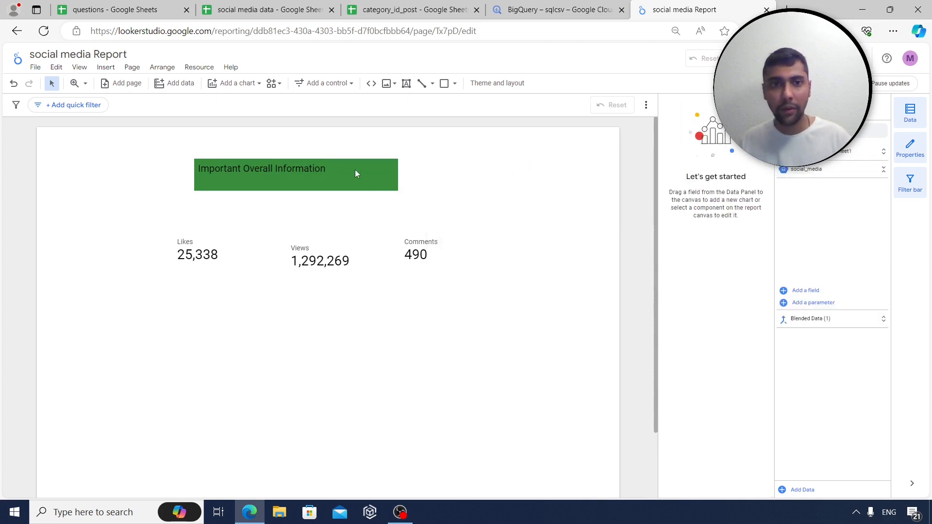
click(278, 174)
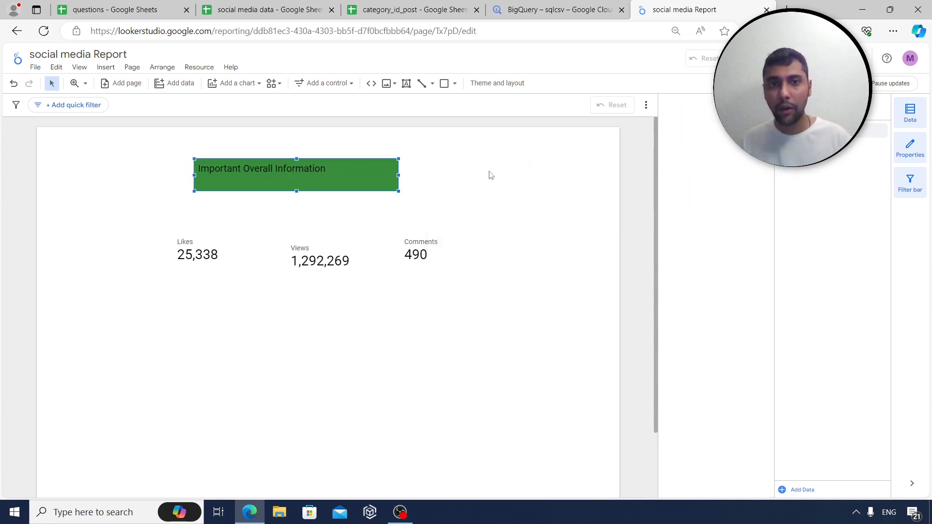
click(235, 244)
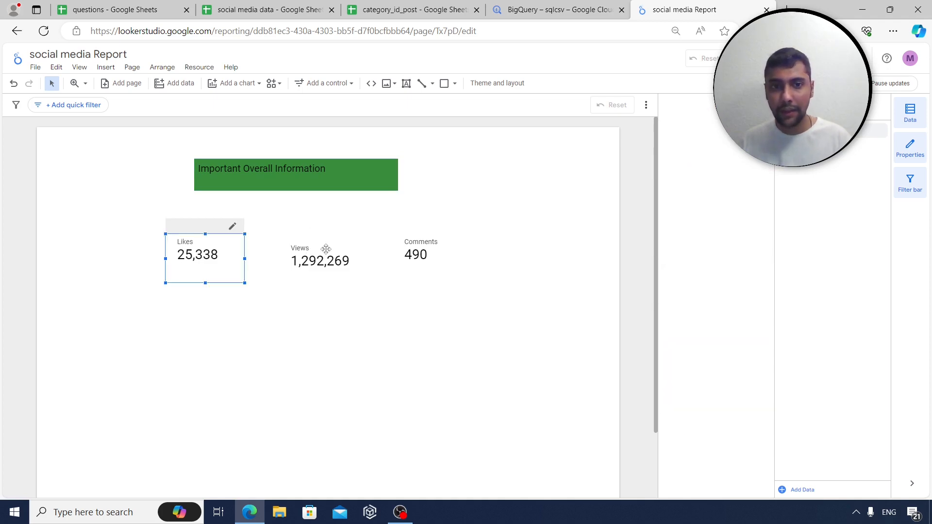
click(333, 246)
click(442, 255)
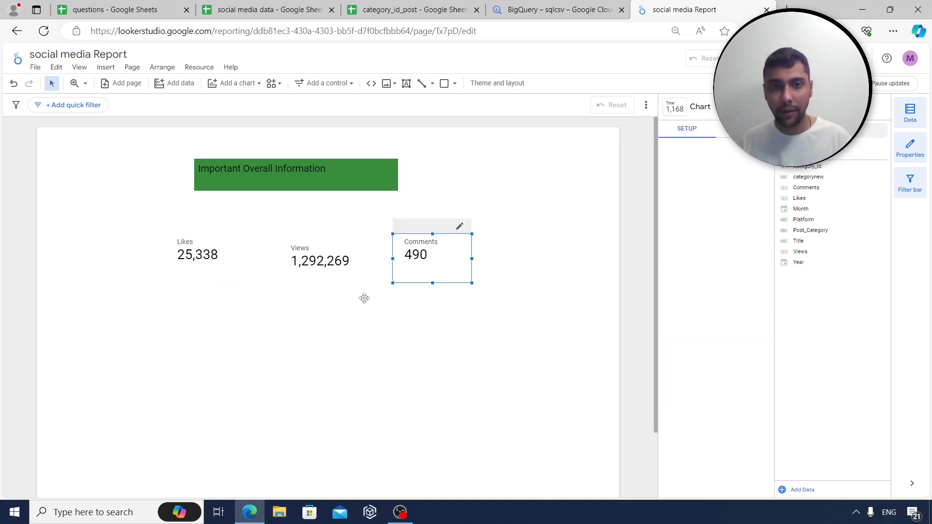
click(242, 271)
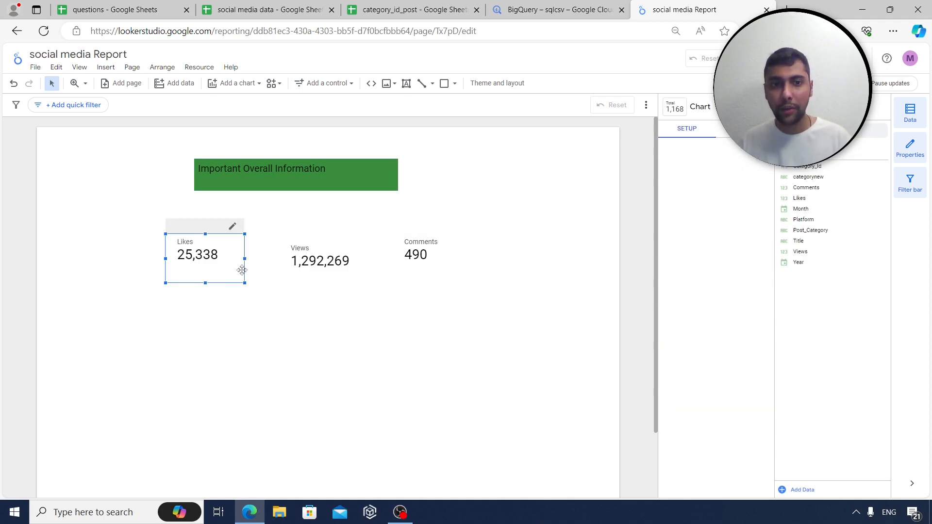
Add a new blank page to the report
click(245, 314)
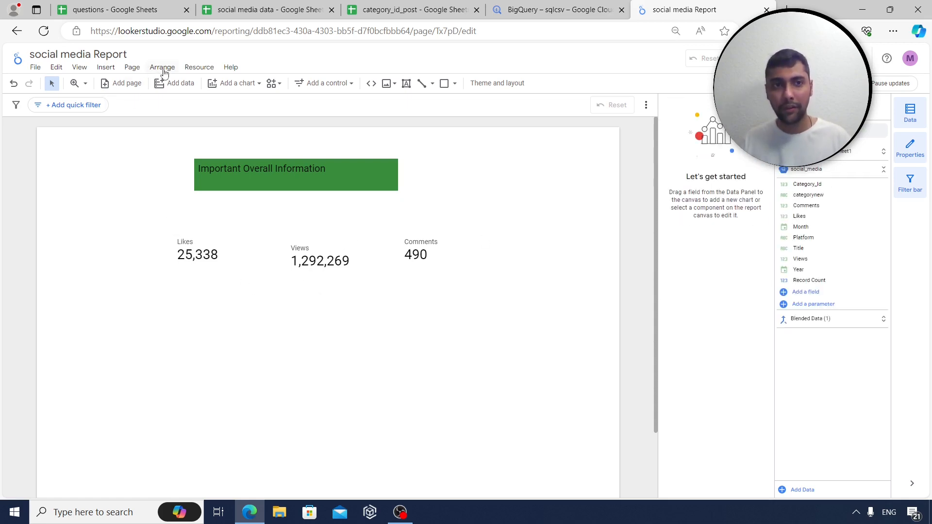
click(132, 67)
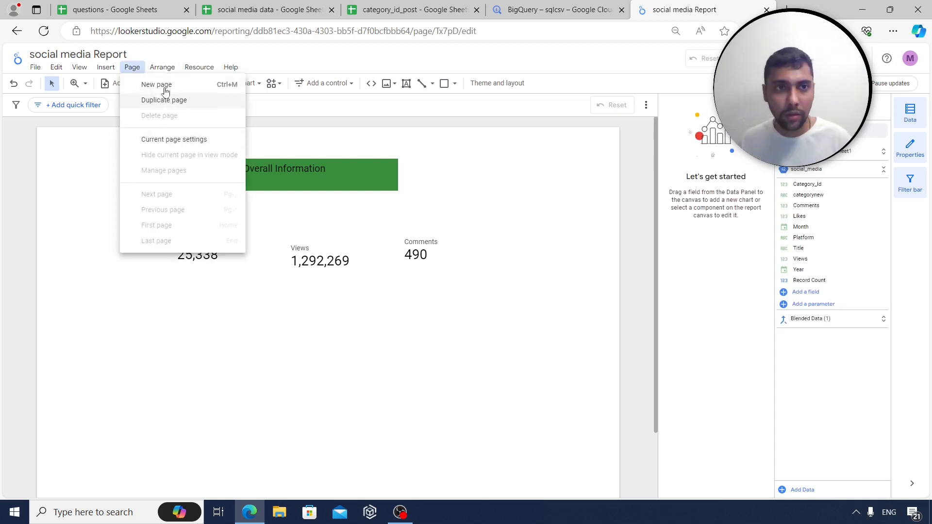
click(165, 85)
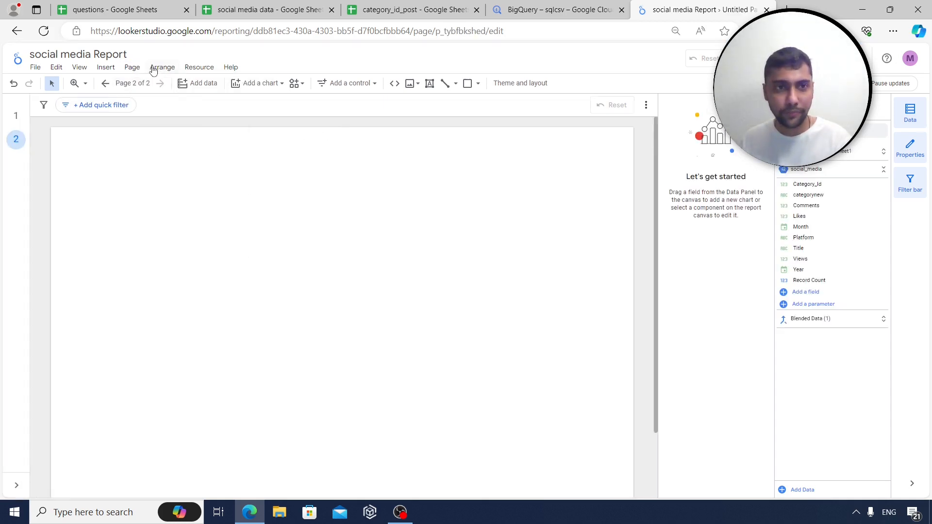
Insert a table on the blank second page and set its dimension to Platform
click(289, 190)
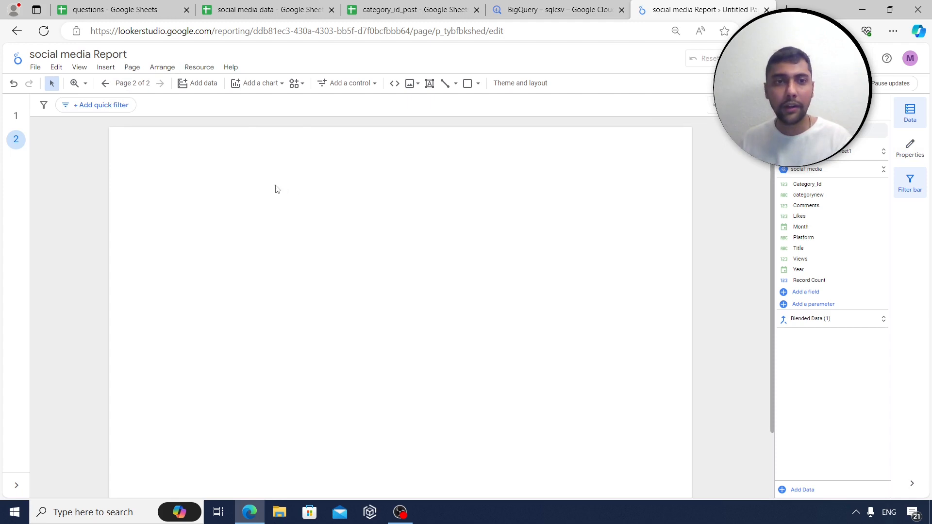
click(107, 67)
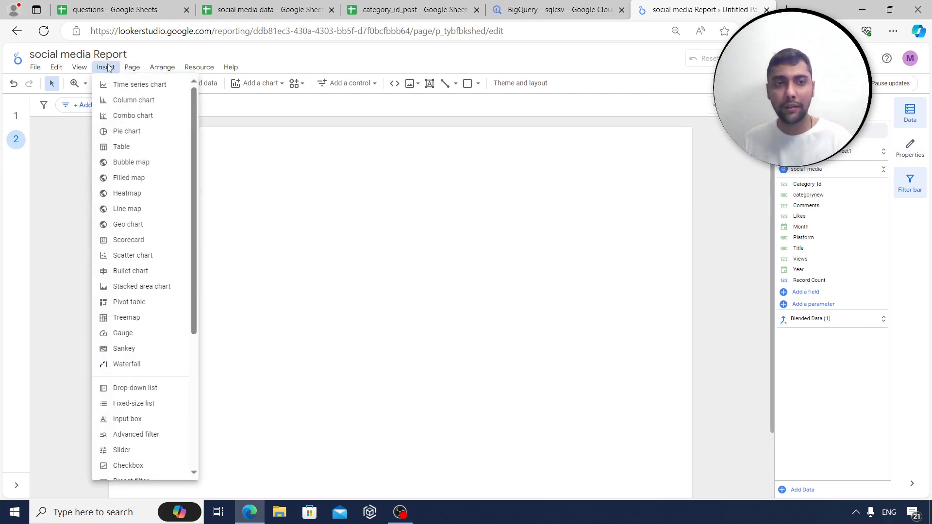
click(120, 146)
click(179, 178)
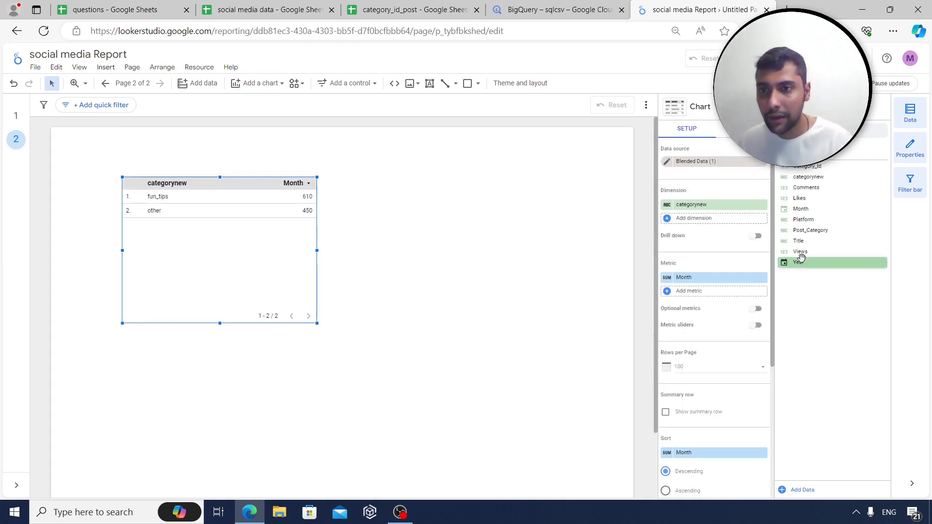
drag(806, 219, 694, 205)
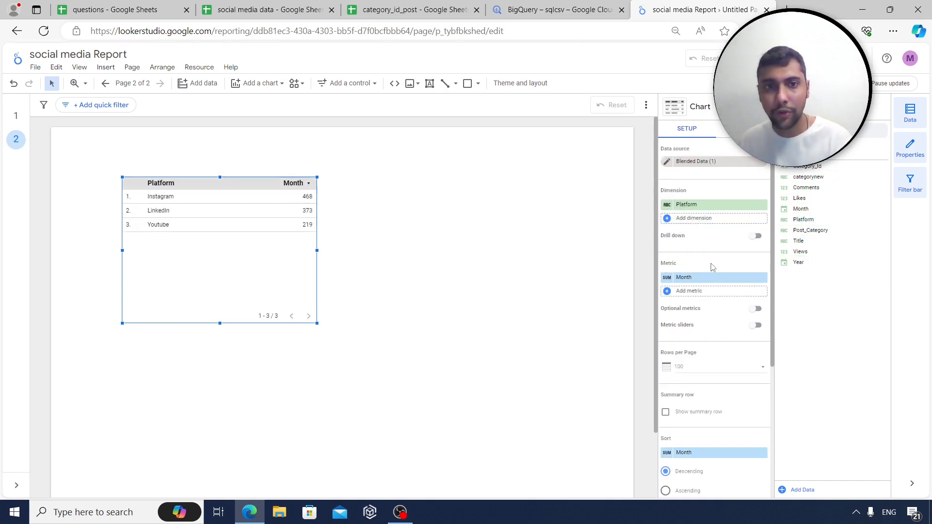
Set the table's metrics to Views, Likes and Comments, then widen the table and shift it slightly down
drag(801, 208, 706, 278)
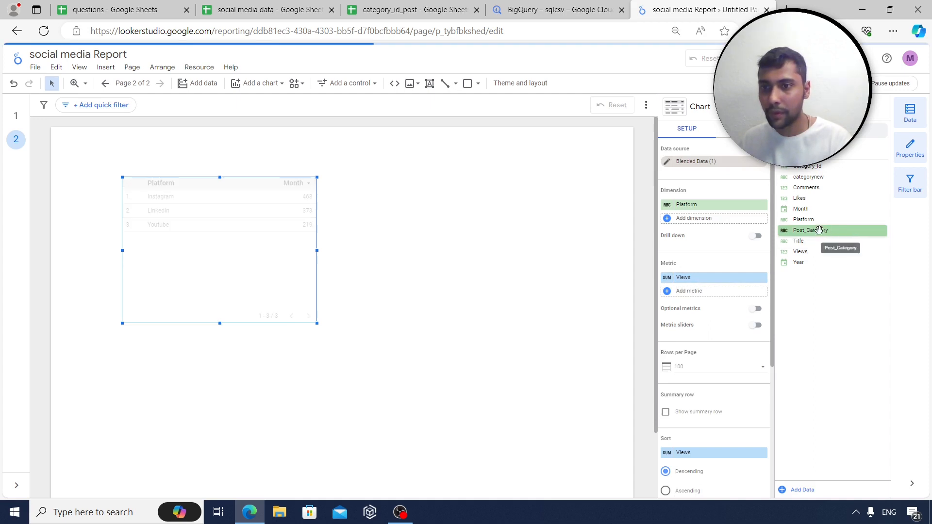
drag(818, 199, 727, 298)
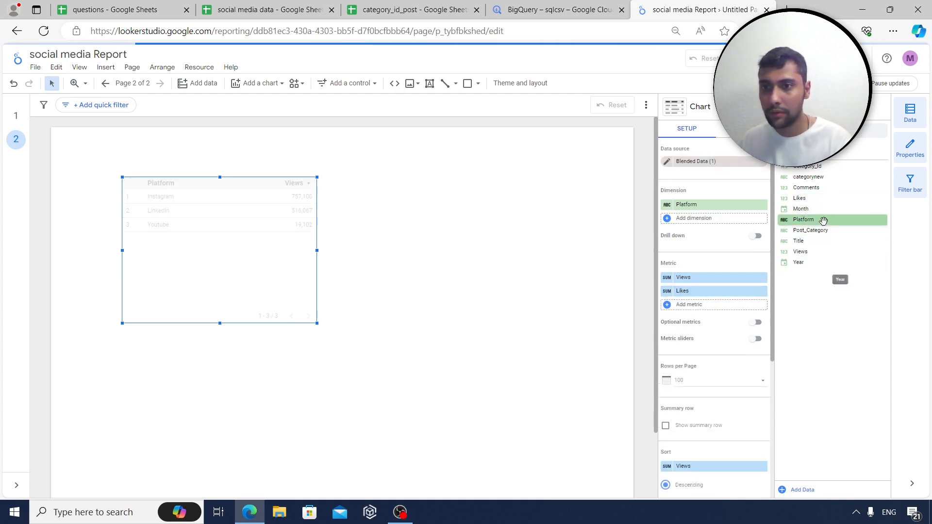
drag(806, 188, 716, 307)
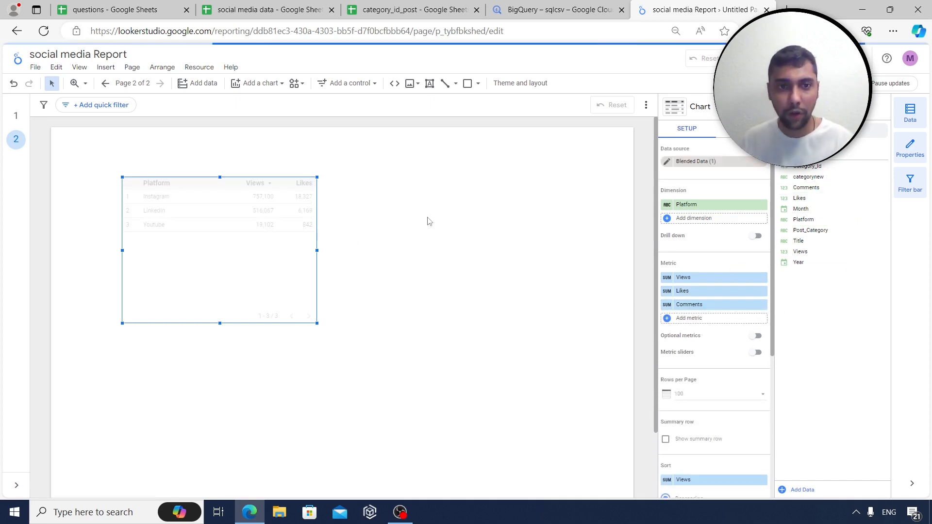
drag(316, 250, 457, 257)
drag(250, 255, 250, 264)
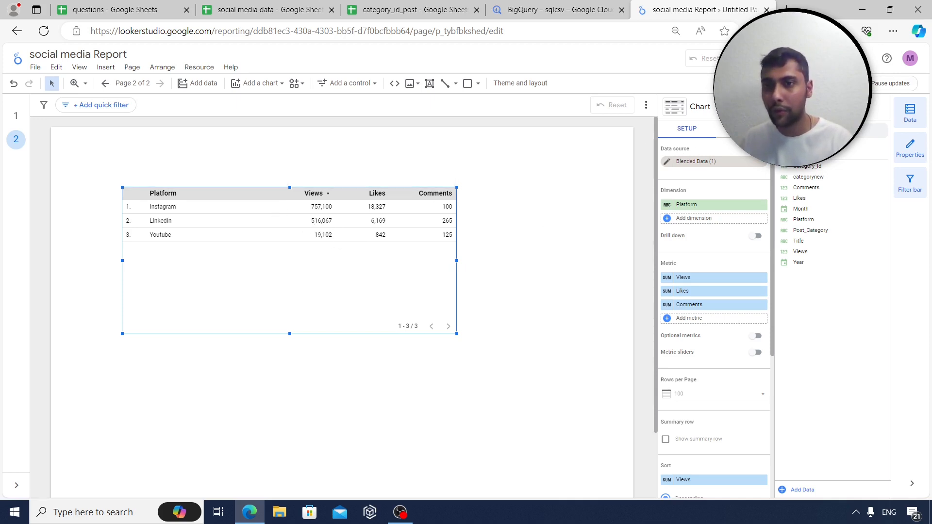
Style the table's first metric, Views, as a heatmap
click(743, 128)
scroll(727, 228, down, 5)
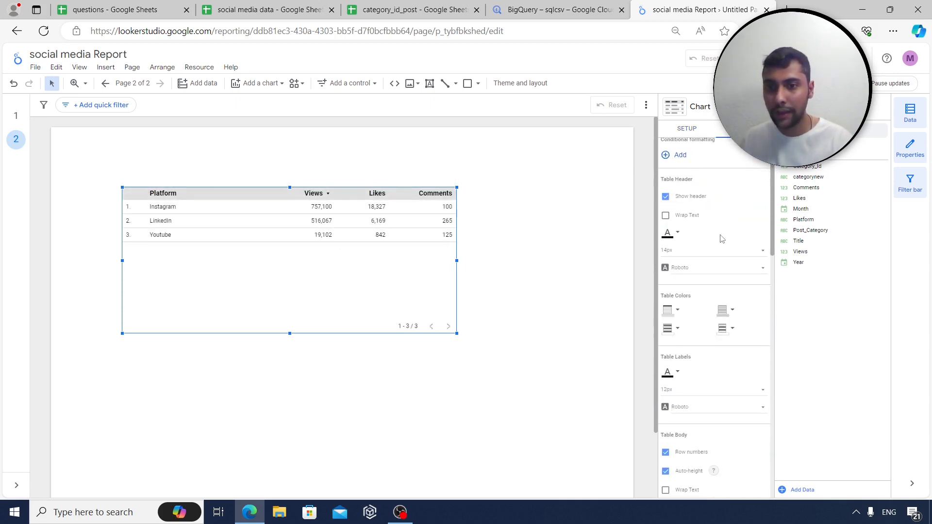
scroll(725, 250, down, 6)
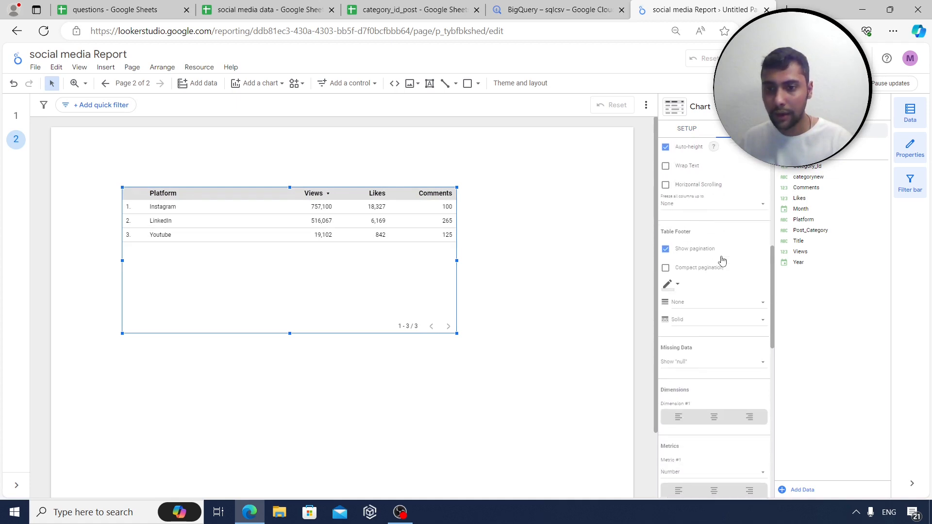
scroll(724, 262, down, 3)
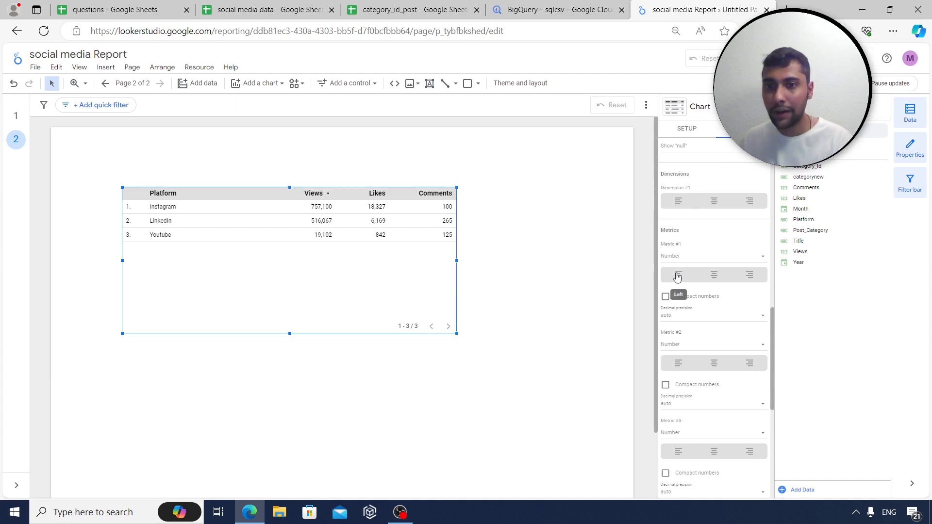
click(736, 259)
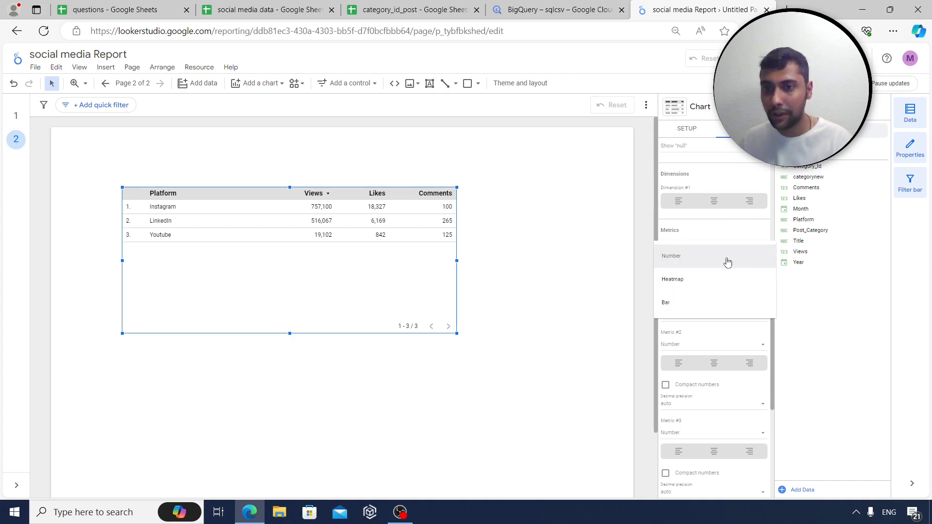
click(689, 285)
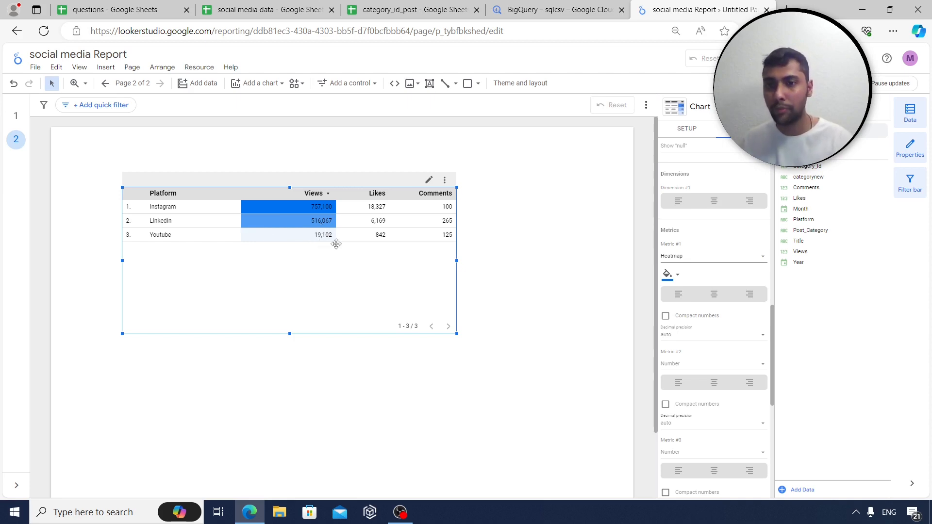
Style the second metric, Likes, as a bar with its numbers shown
scroll(699, 330, down, 1)
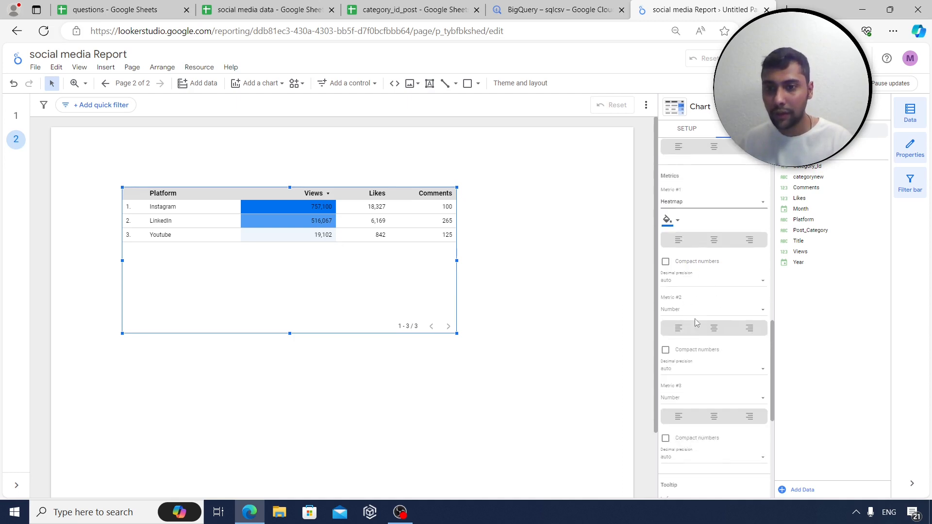
click(706, 311)
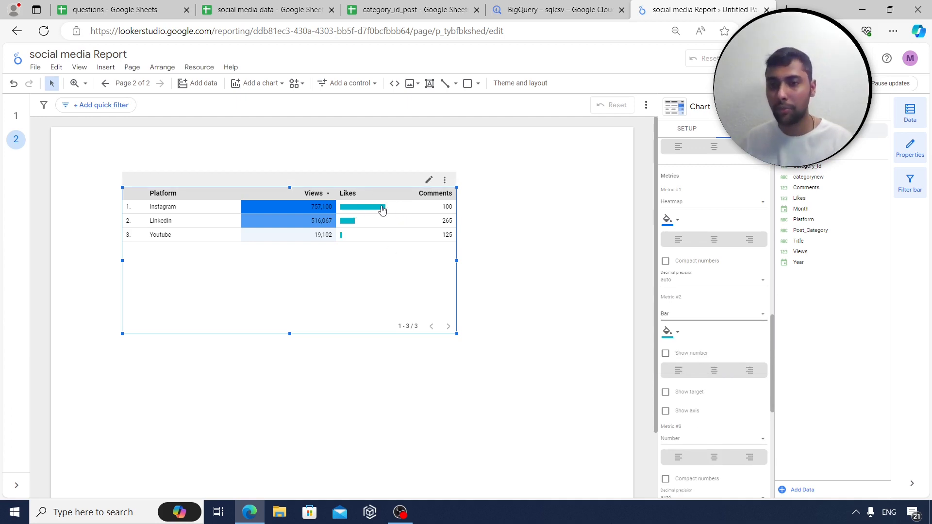
click(666, 354)
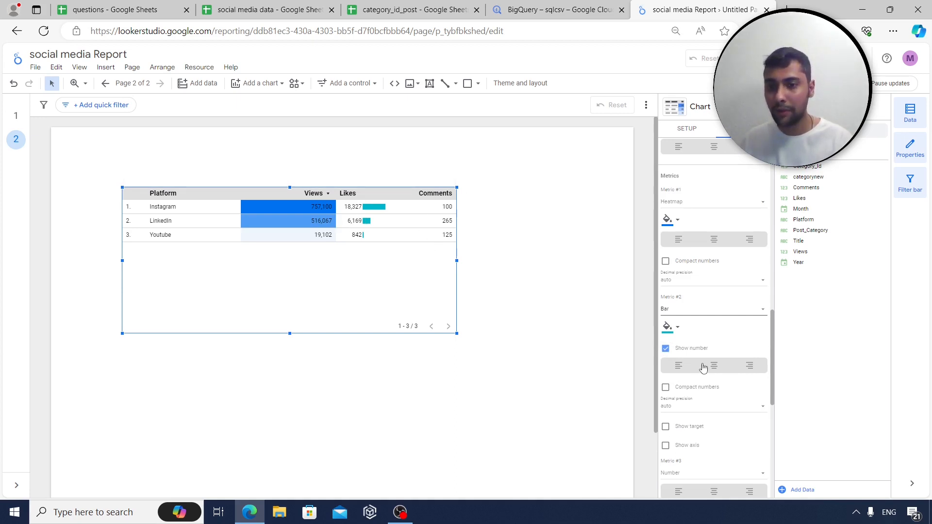
Style the third metric, Comments, as a heatmap and widen the table slightly
scroll(699, 371, down, 1)
scroll(693, 377, down, 1)
click(686, 369)
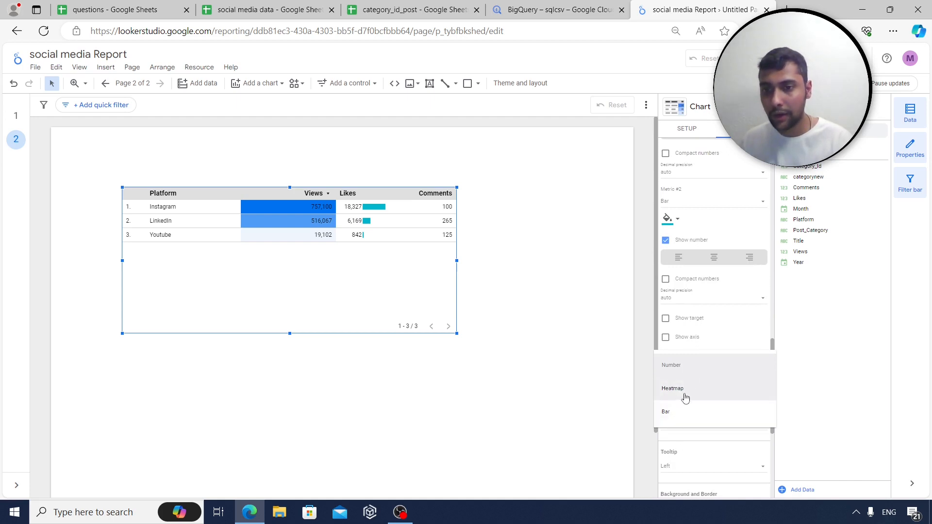
click(685, 396)
click(686, 397)
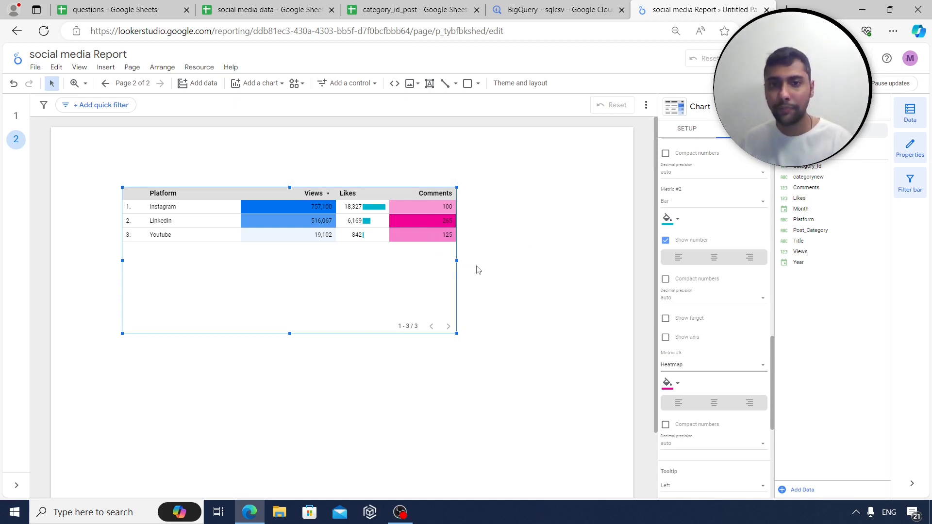
drag(455, 261, 475, 261)
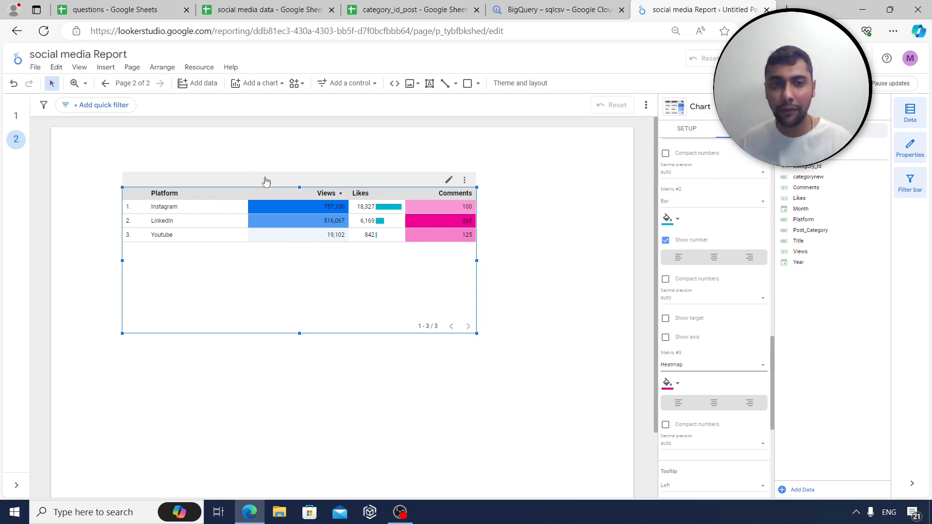
Add a drop-down list control above the table and set its control field to Month
click(106, 67)
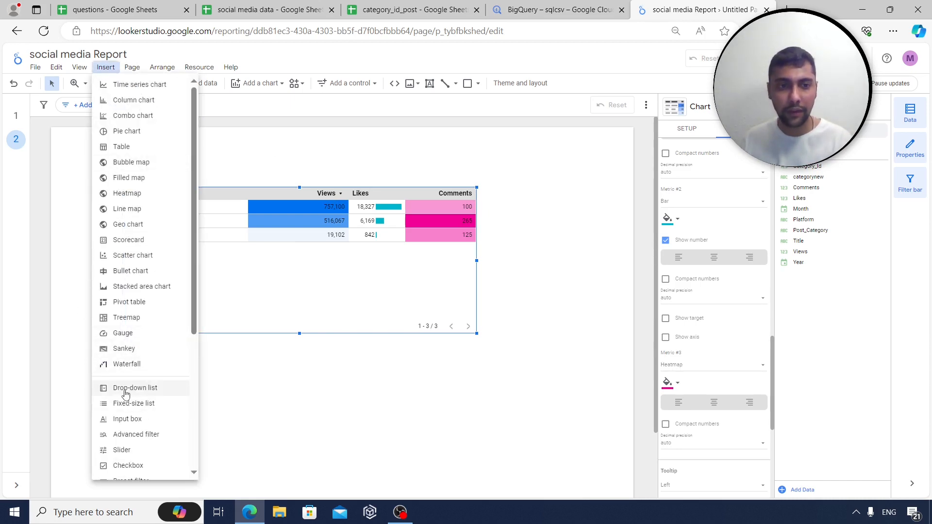
click(128, 388)
key(Escape)
click(266, 146)
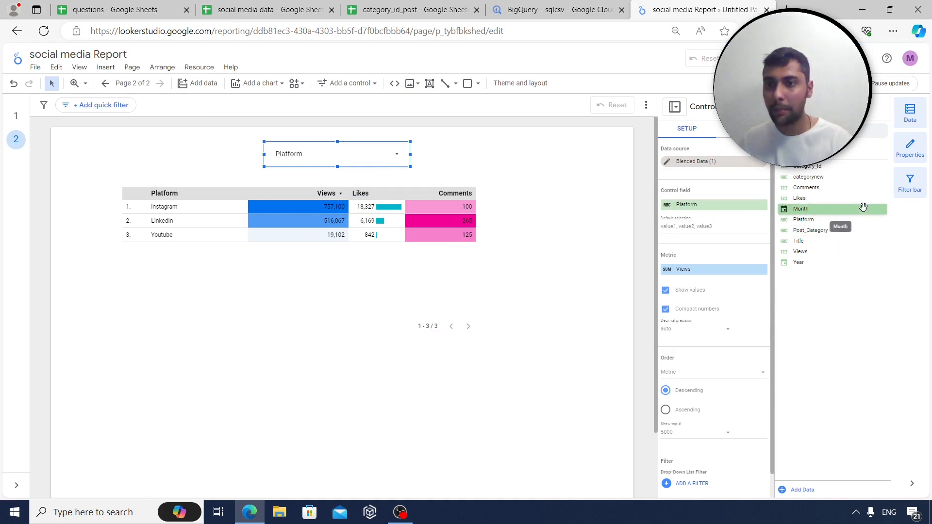
drag(828, 208, 713, 207)
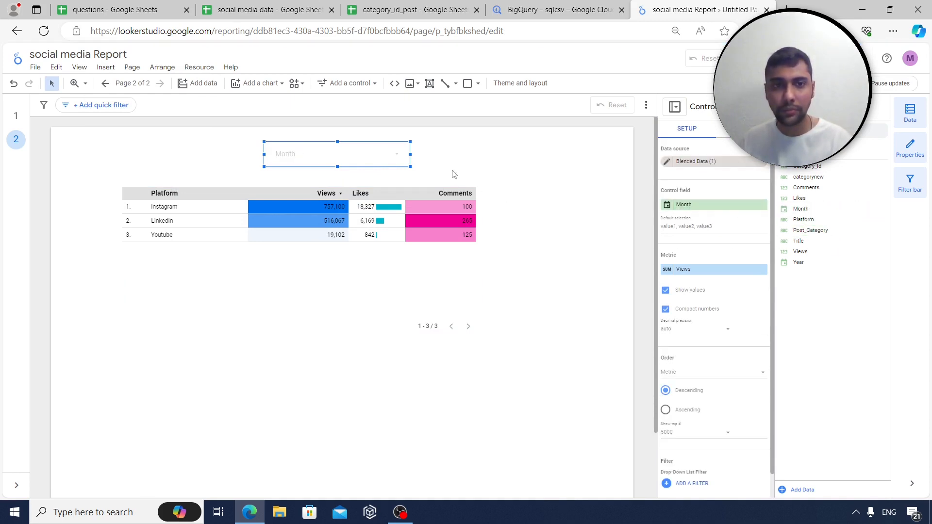
Test the Month drop-down with only November and with only December, and reselect all months
click(401, 156)
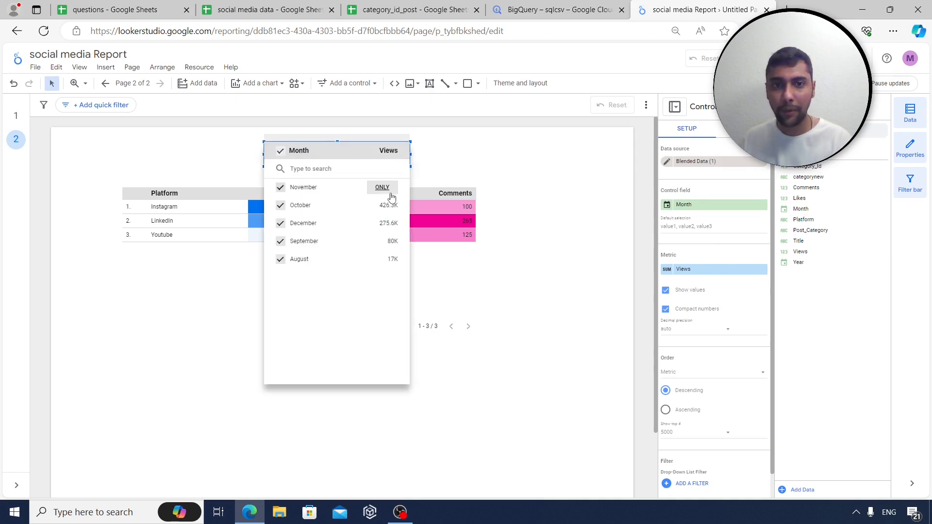
click(383, 188)
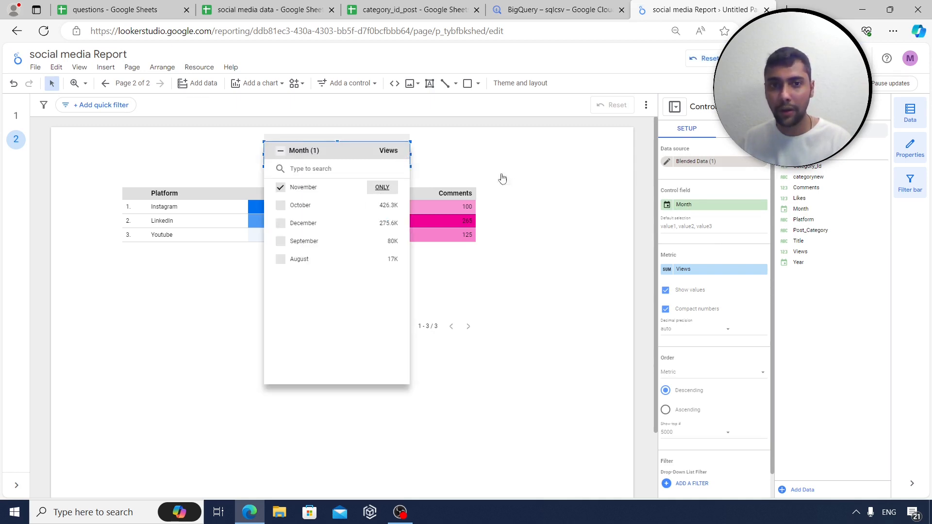
click(552, 185)
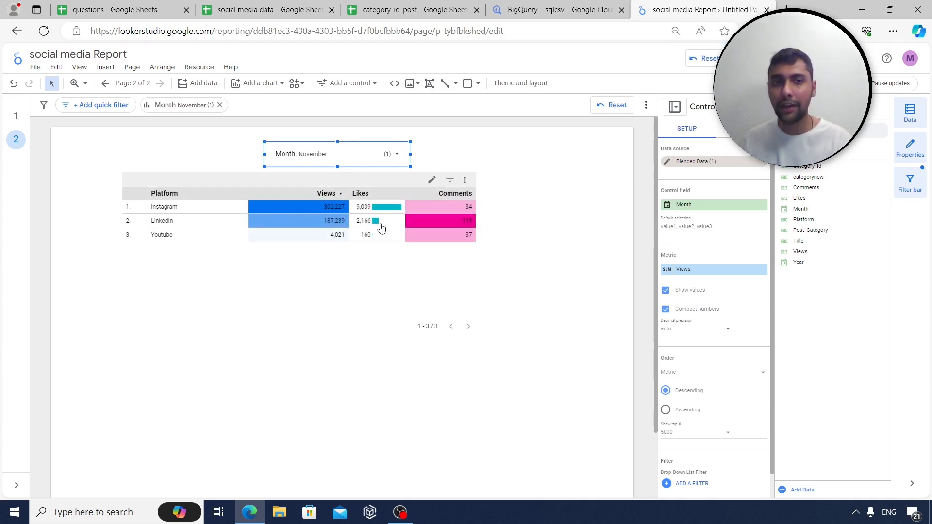
click(391, 160)
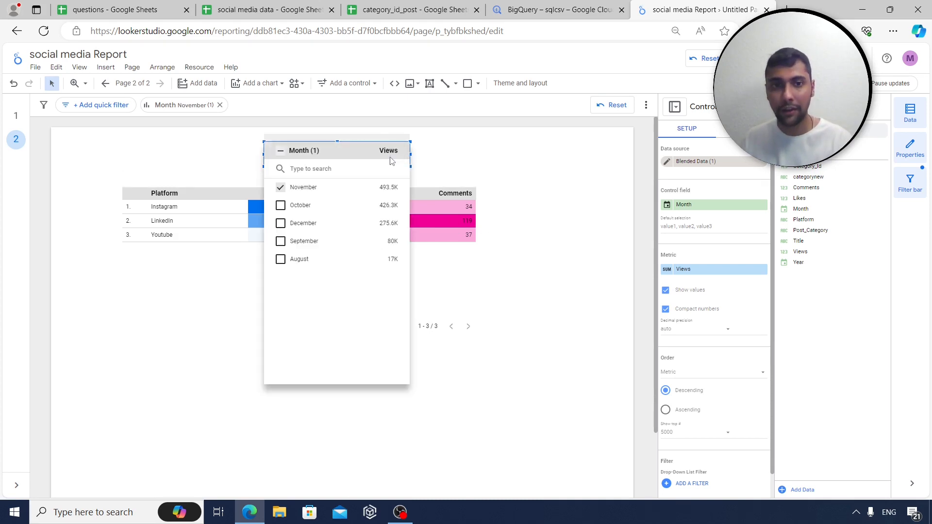
click(383, 224)
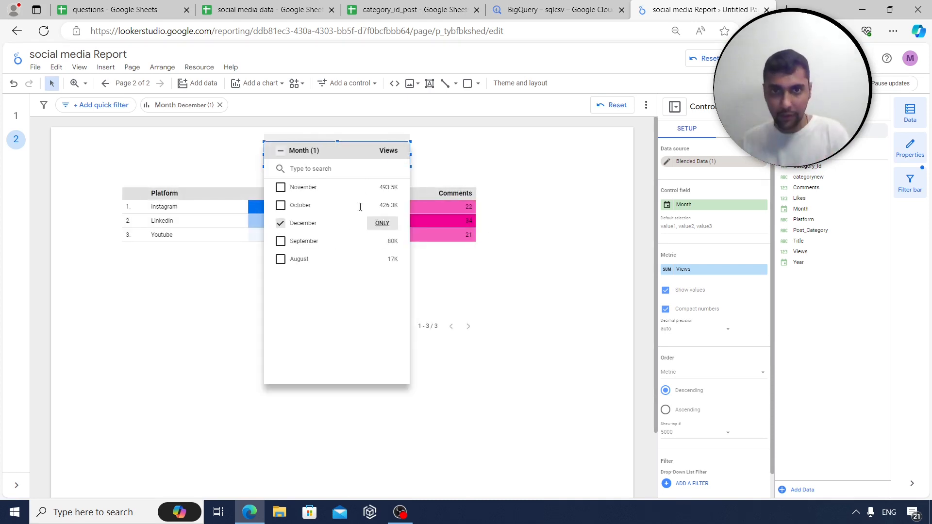
click(280, 154)
click(559, 170)
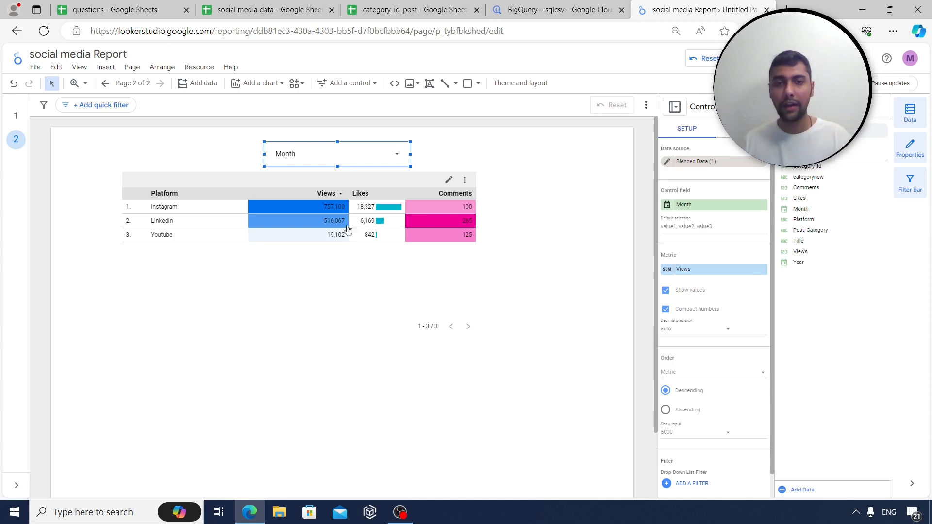
Move the table slightly lower to leave more space beneath the Month drop-down
drag(216, 184, 214, 201)
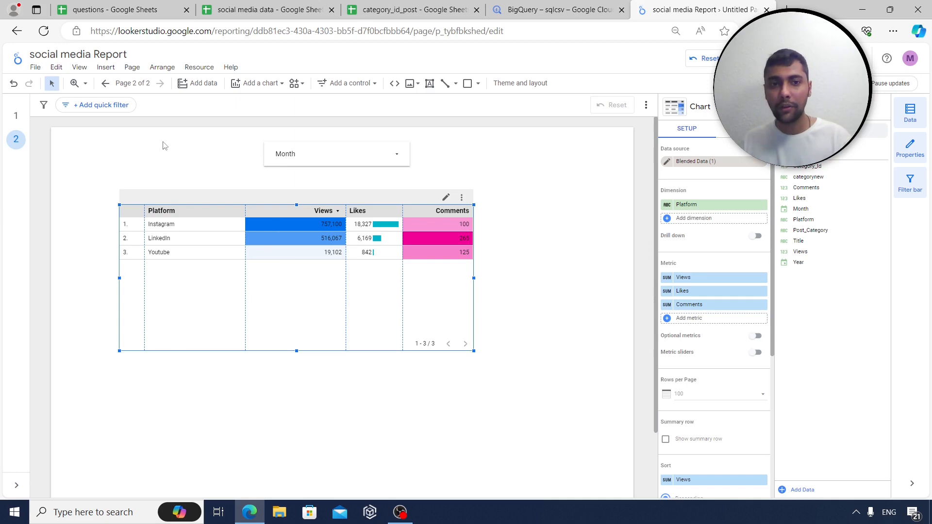
Open the current page settings and review the page's setup and style options
click(132, 68)
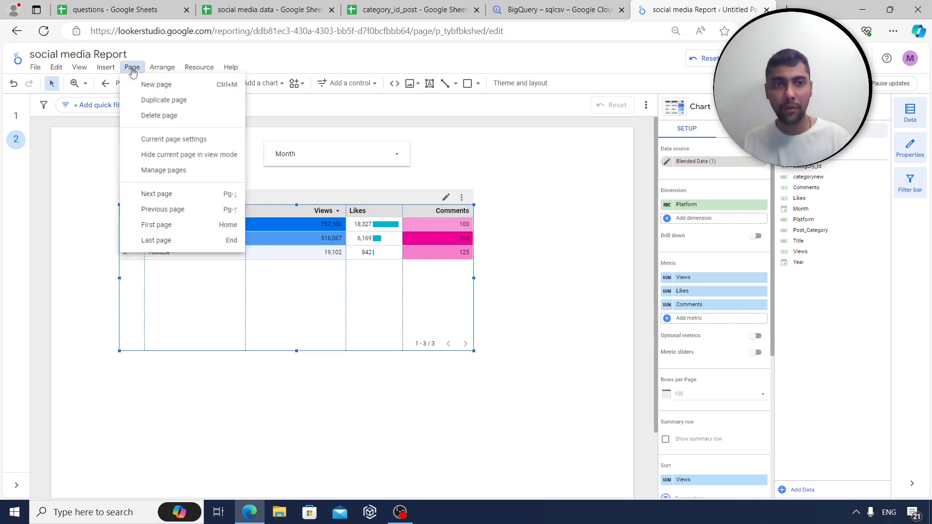
click(152, 142)
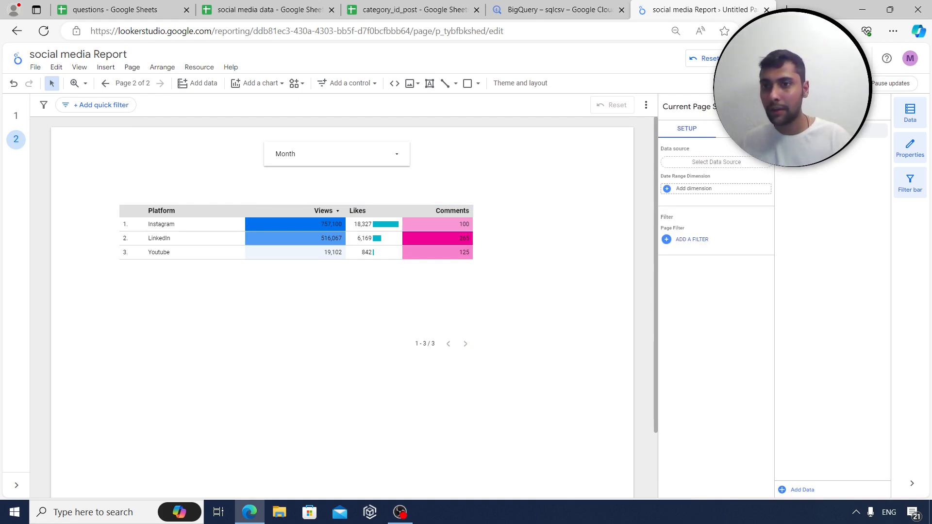
click(745, 128)
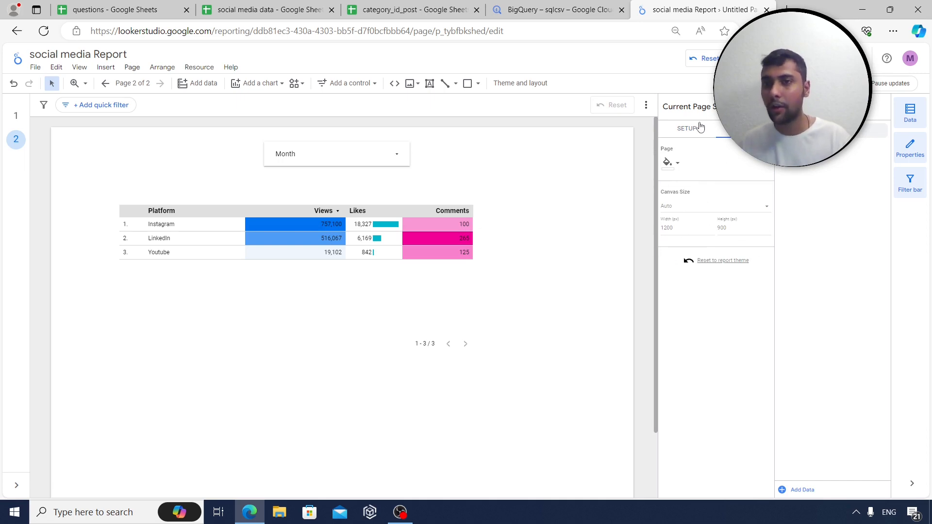
click(689, 135)
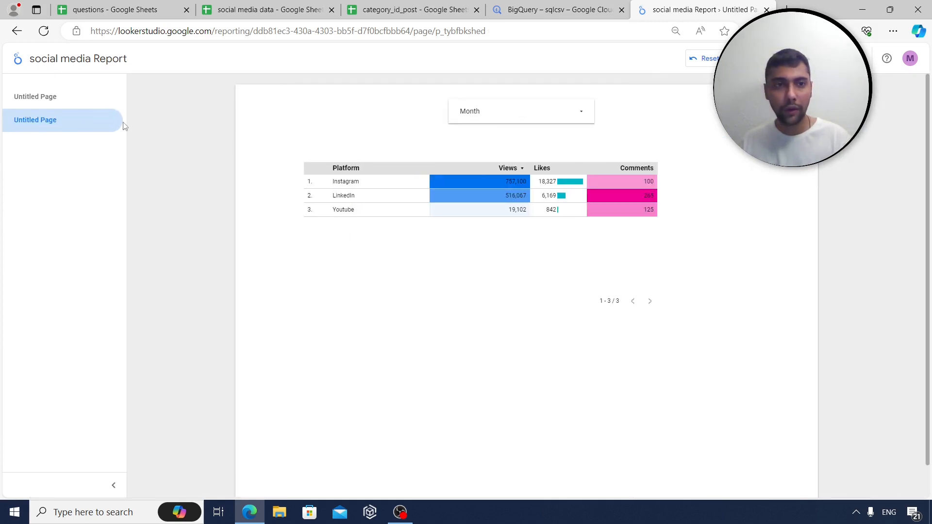
In view mode, filter the platform table to August only with the Month drop-down
click(580, 111)
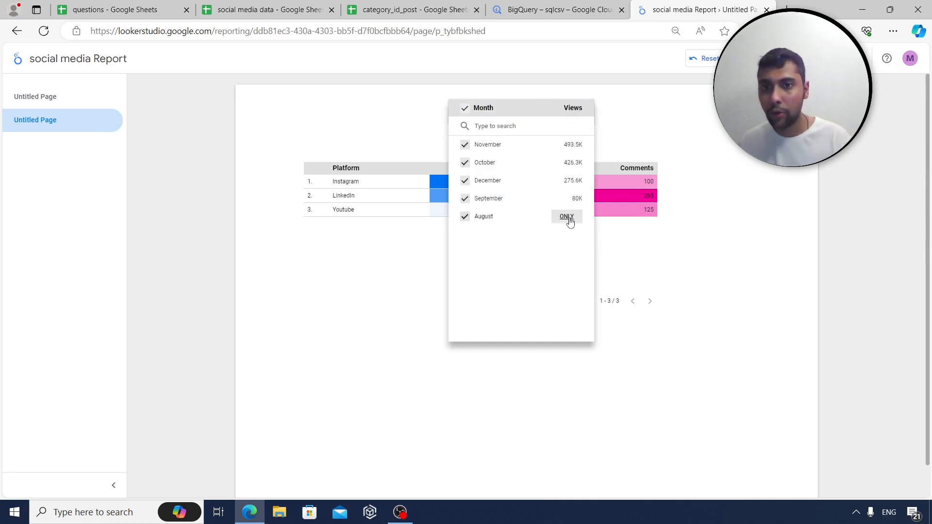
click(571, 217)
click(357, 304)
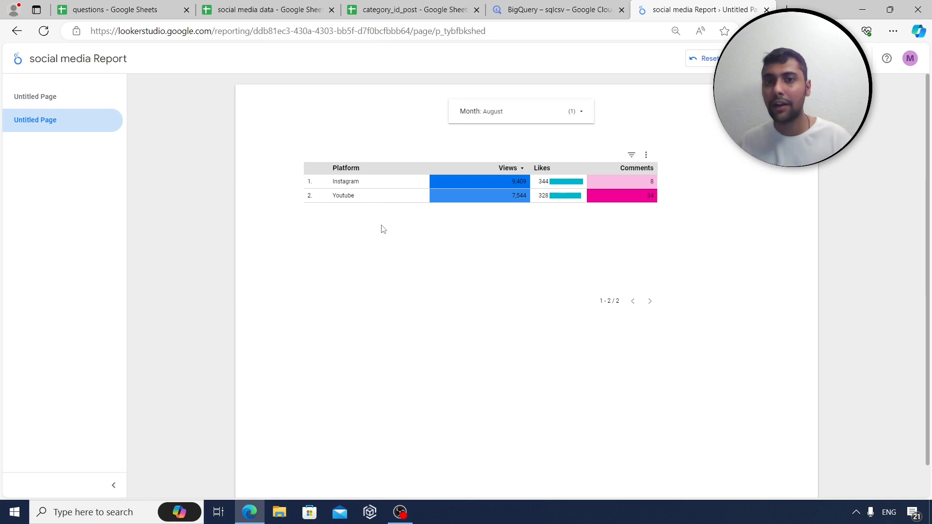
Reselect all months in the Month drop-down and return the report to edit mode
click(521, 112)
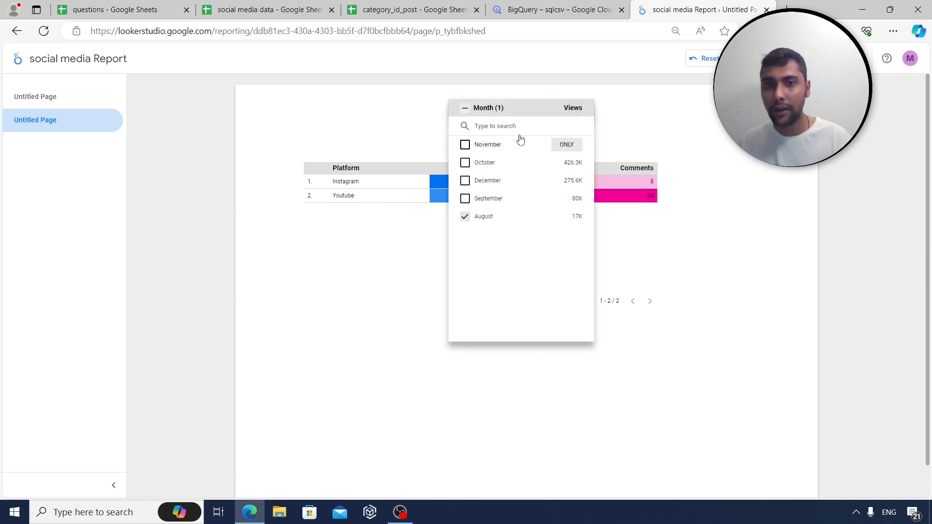
click(465, 108)
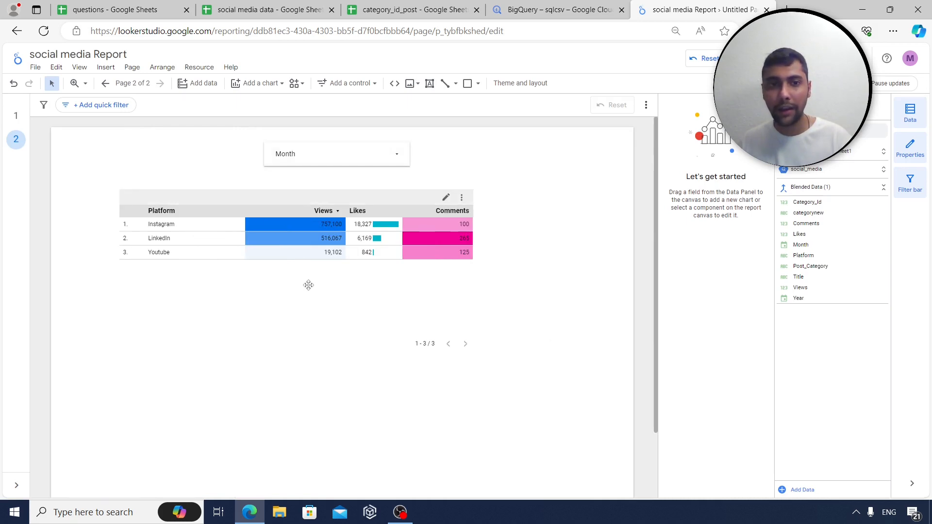
click(308, 289)
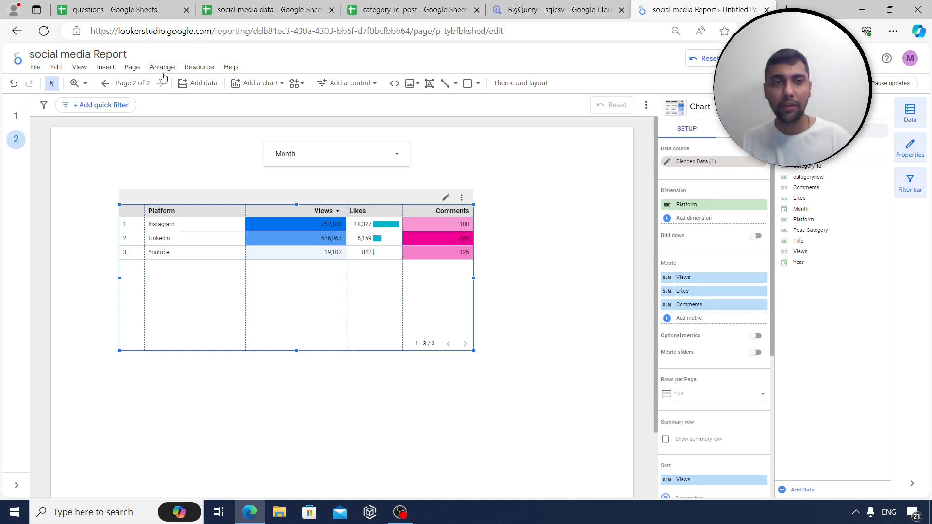
Add a third page to the report and insert a table in its upper part
click(132, 68)
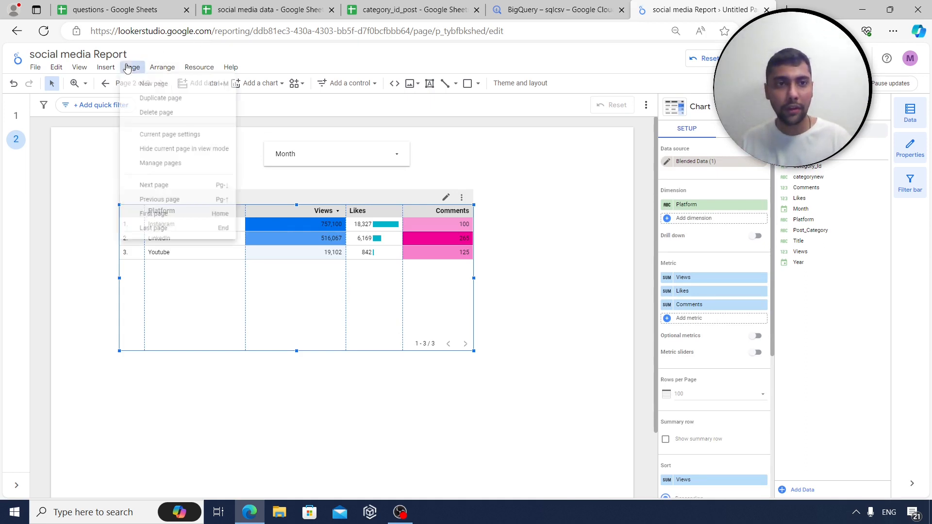
click(148, 85)
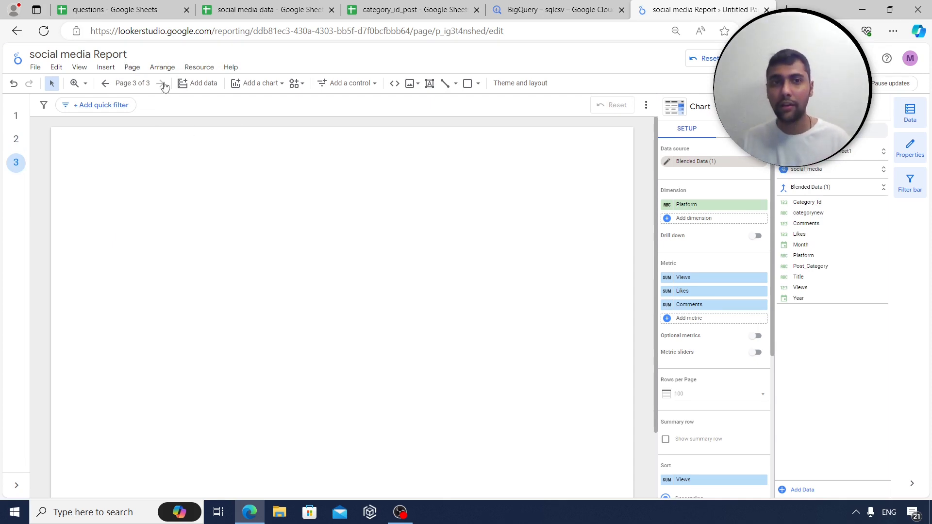
click(106, 67)
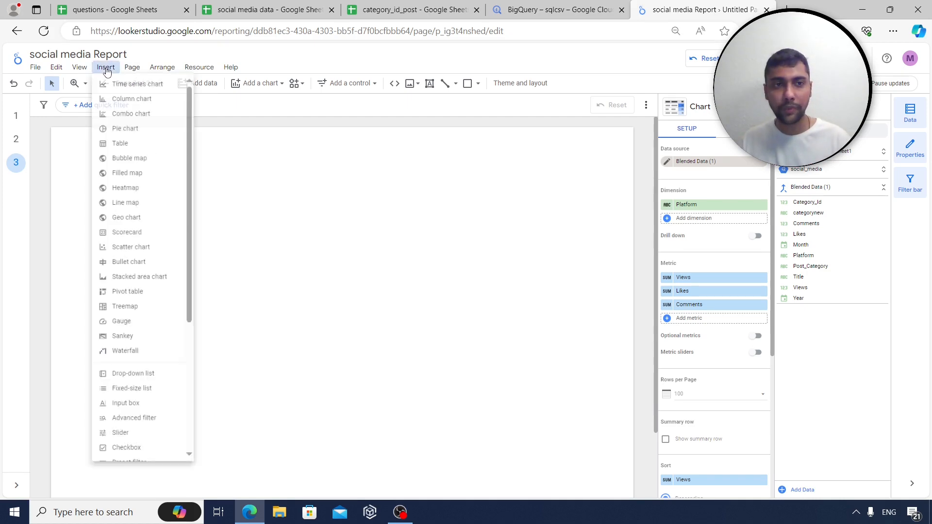
click(134, 148)
click(131, 178)
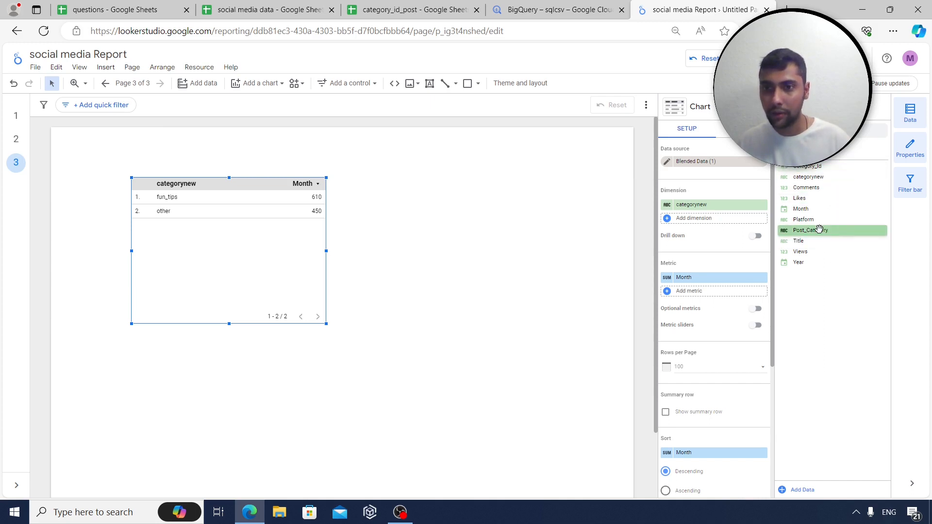
Set the new table's dimension to Post_Category and its metrics to Views, Likes and Comments, widening it to fit the columns
drag(819, 229, 719, 204)
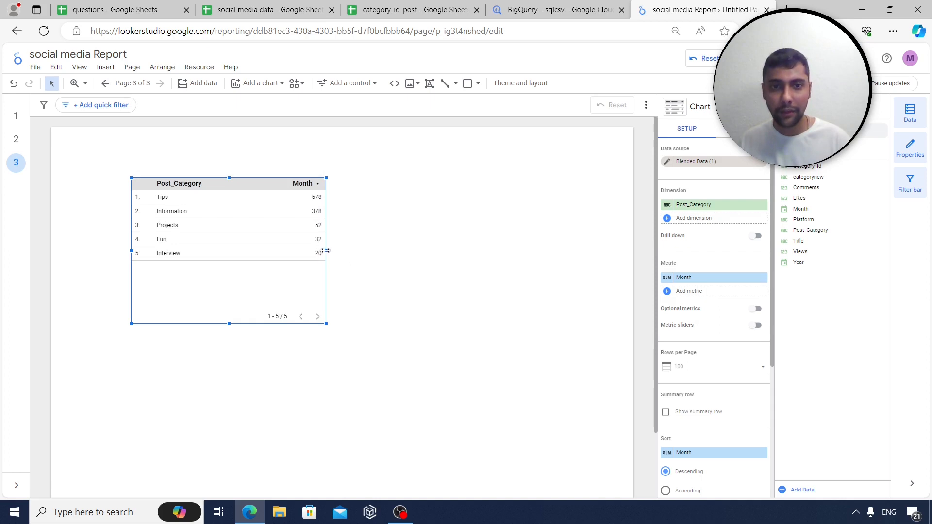
drag(326, 251, 410, 253)
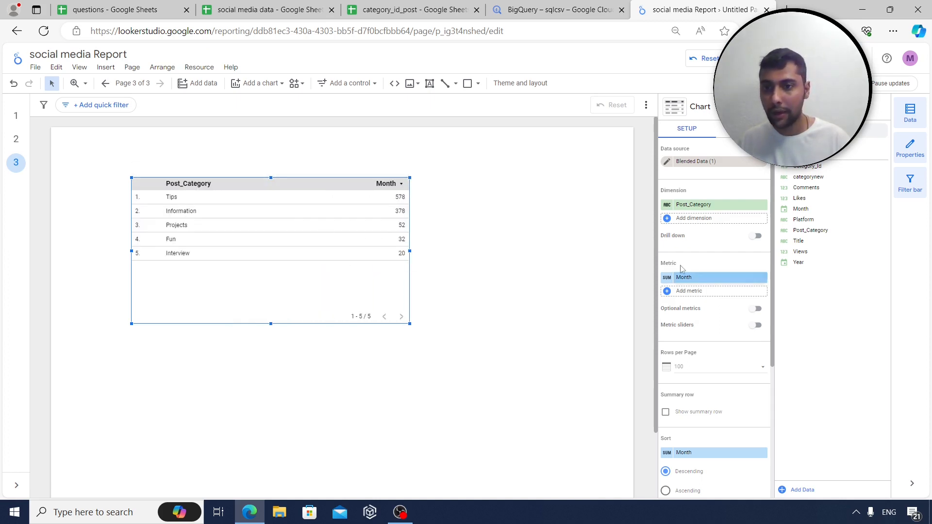
drag(801, 198, 713, 278)
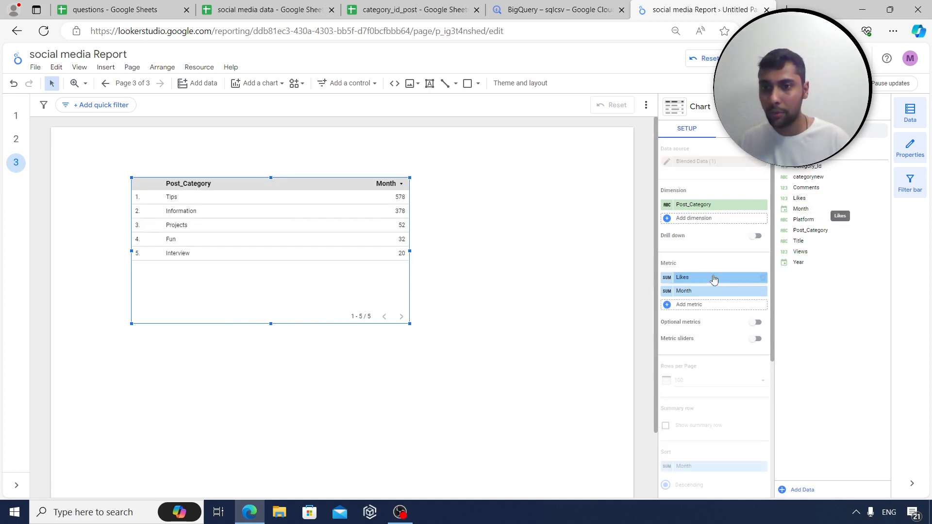
click(763, 291)
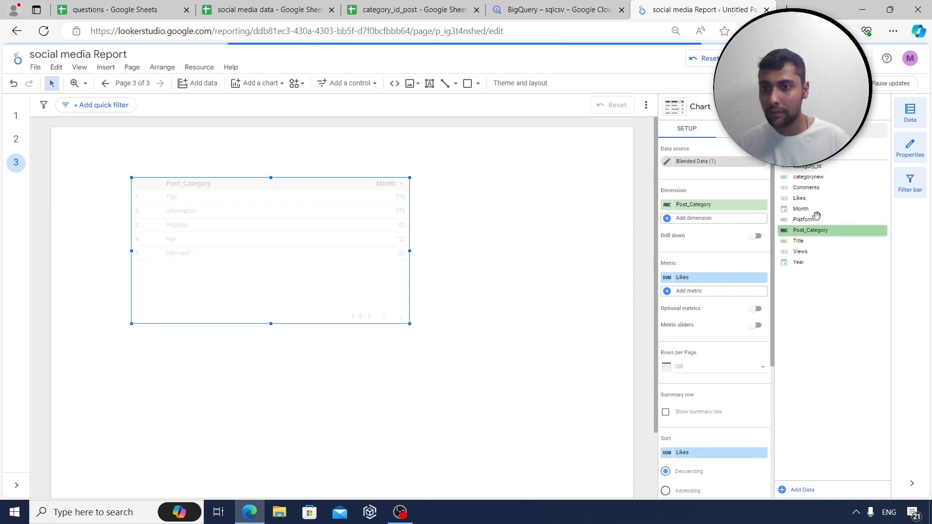
drag(814, 190, 707, 283)
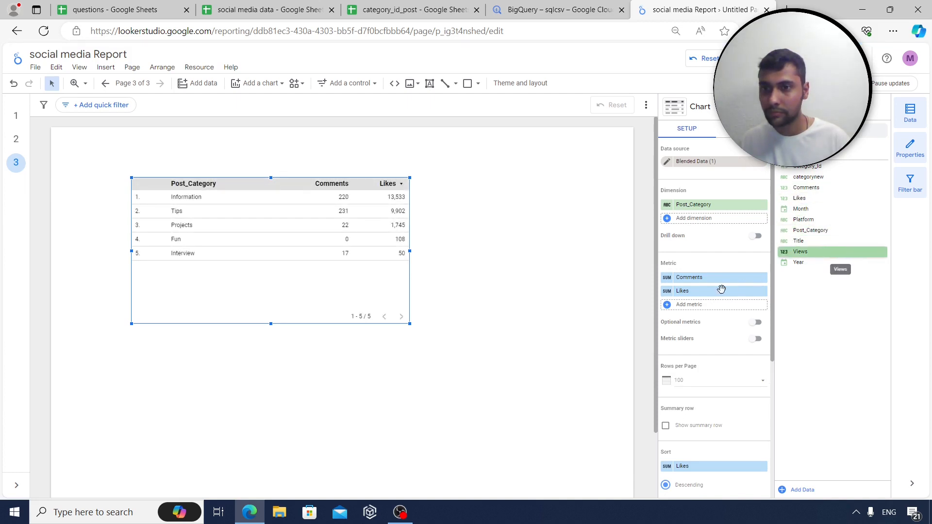
mouse_move(721, 290)
mouse_down()
mouse_move(710, 292)
mouse_move(704, 275)
mouse_move(701, 295)
mouse_move(712, 277)
mouse_move(704, 290)
mouse_up()
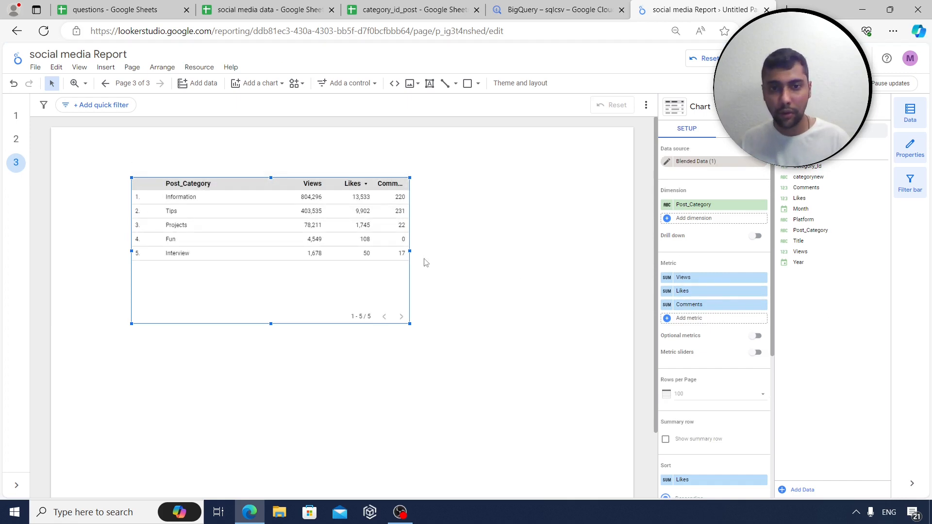
drag(410, 249, 464, 252)
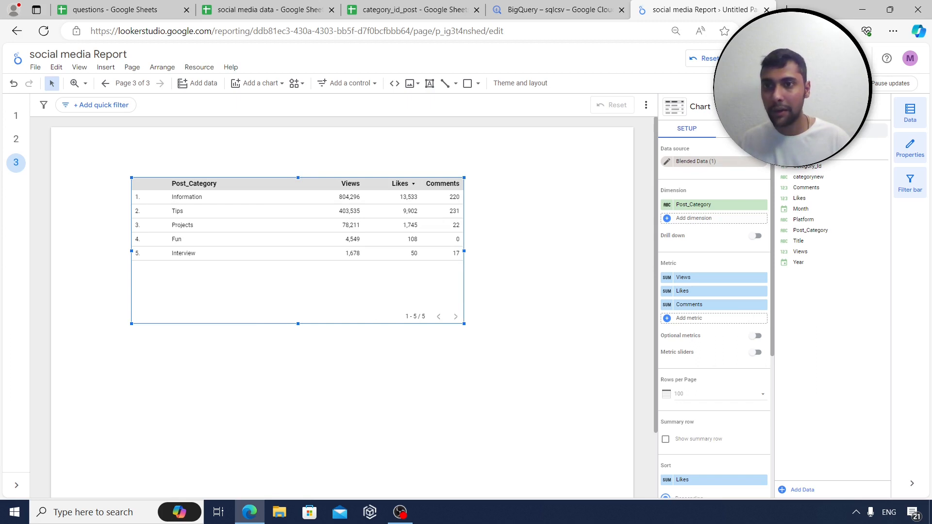
Style the Views metric of the Post_Category table as a heatmap
click(743, 128)
scroll(711, 311, down, 10)
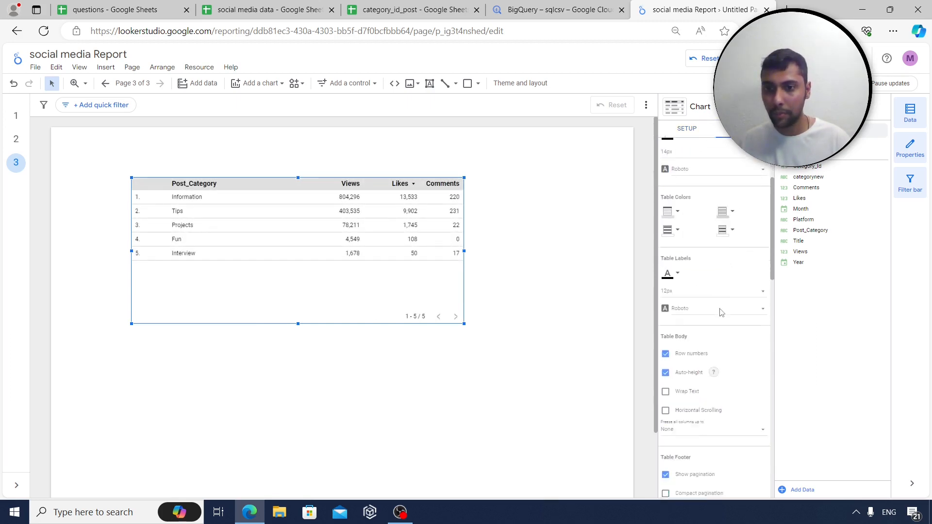
scroll(709, 312, down, 4)
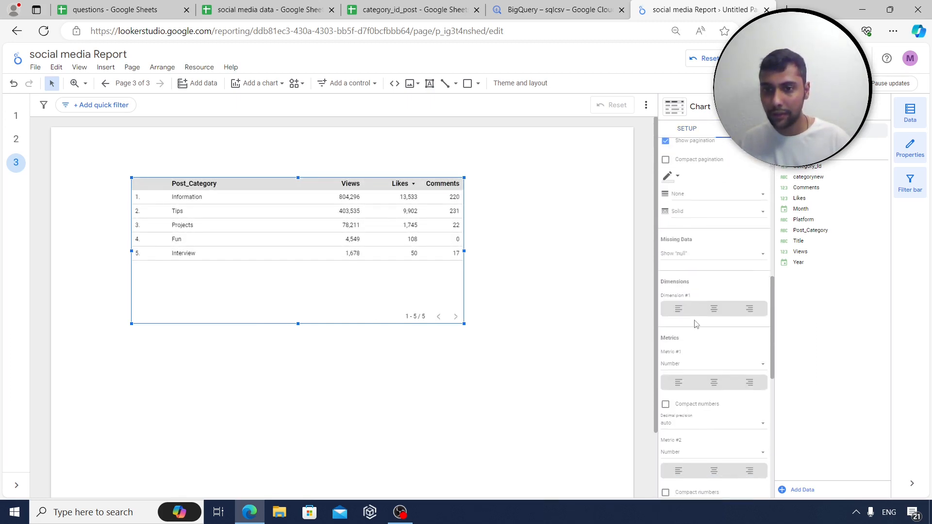
scroll(697, 309, down, 1)
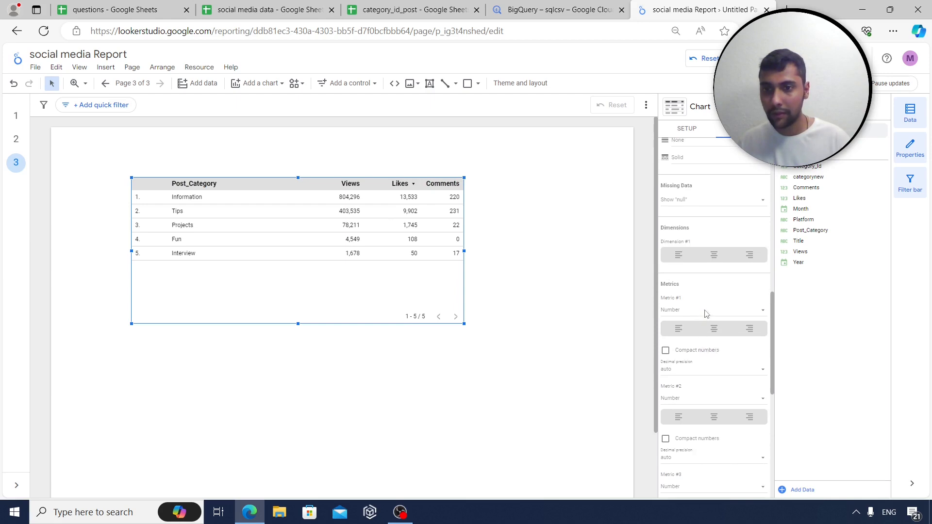
click(707, 313)
click(692, 334)
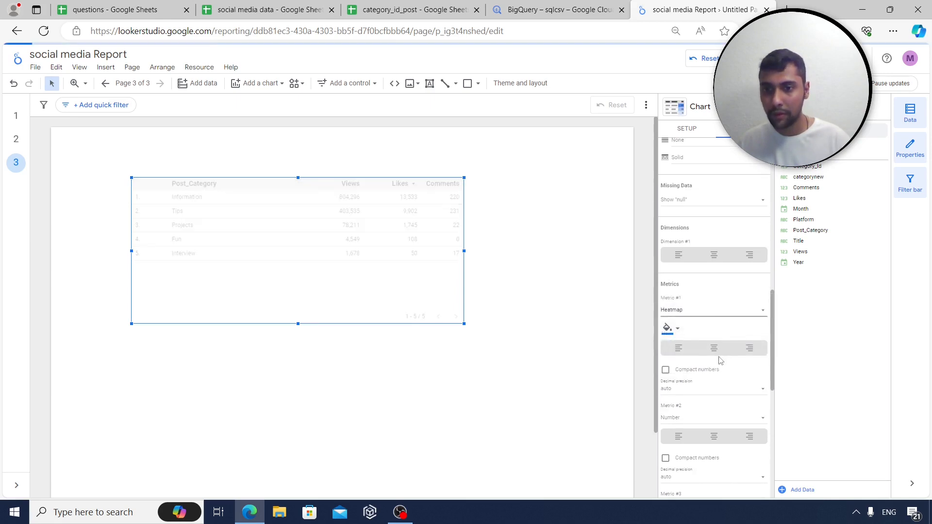
Style the Likes and Comments metrics as heatmaps and widen the table further
scroll(711, 369, down, 1)
scroll(704, 389, down, 1)
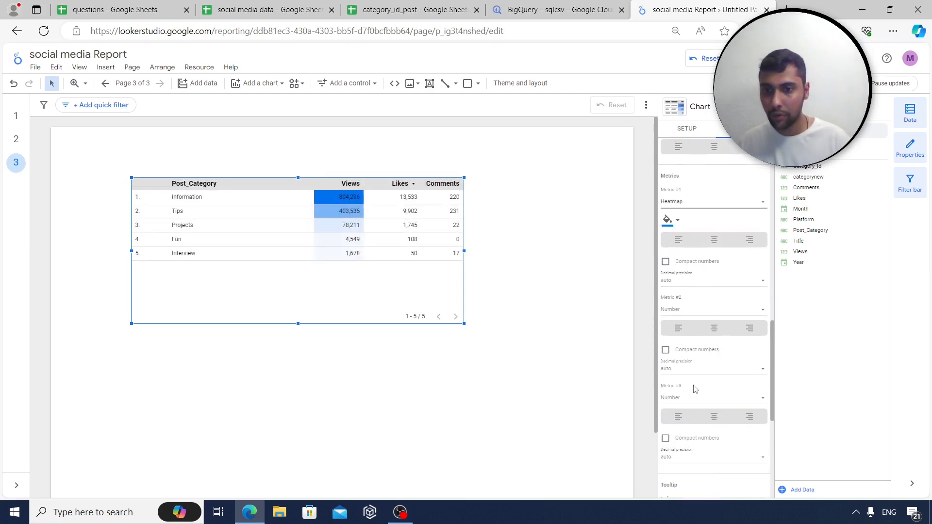
click(706, 310)
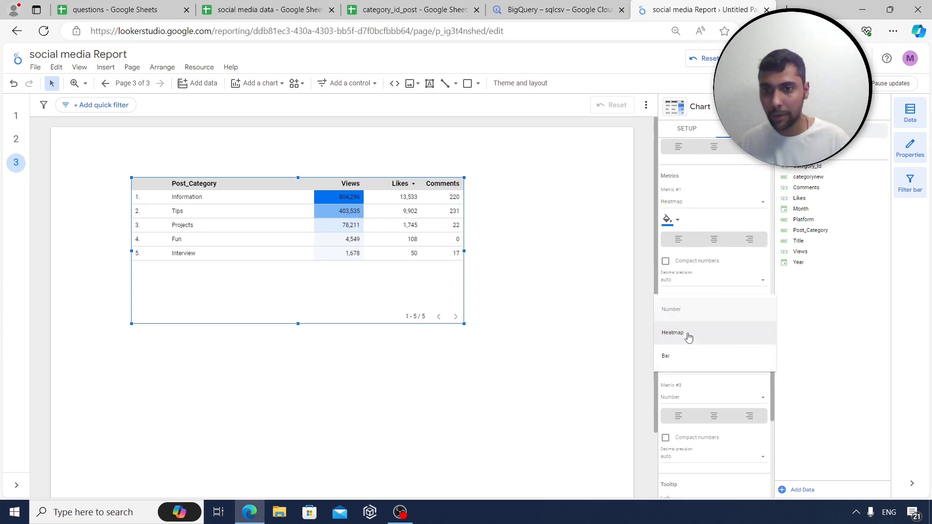
click(689, 335)
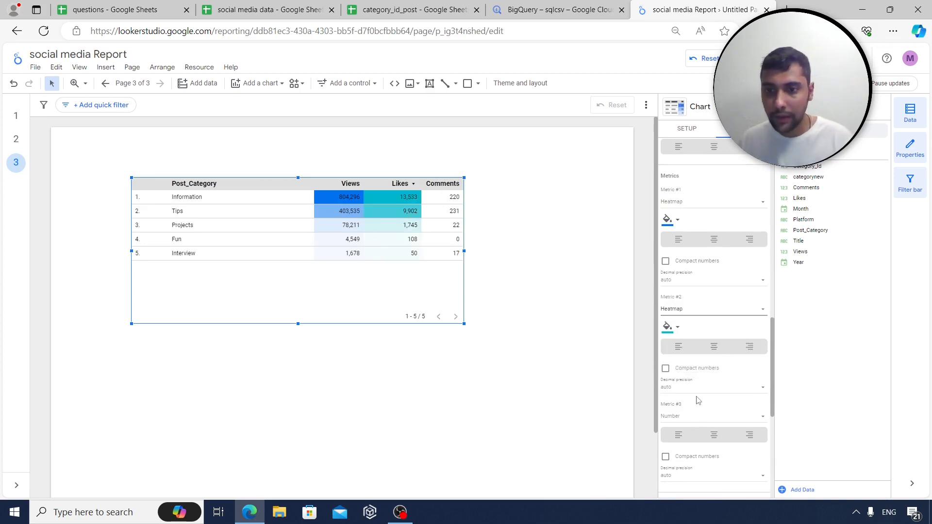
click(688, 417)
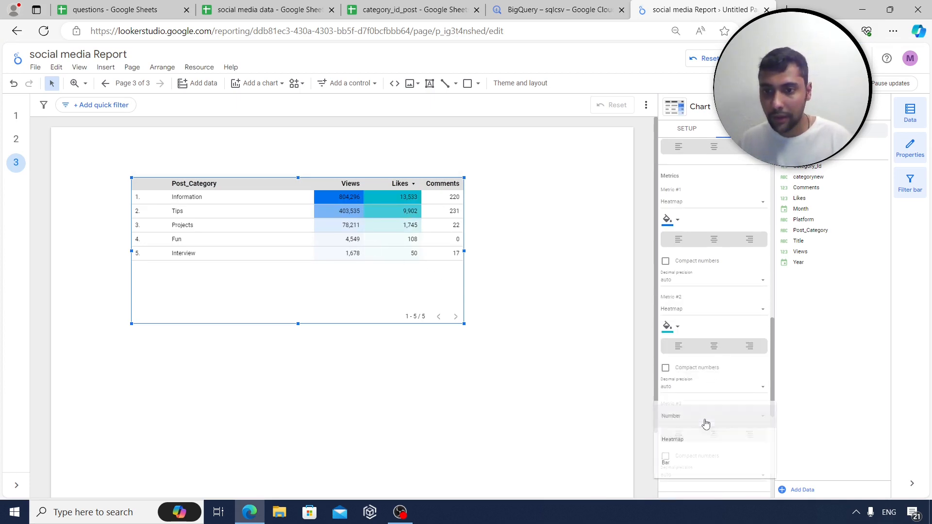
click(680, 447)
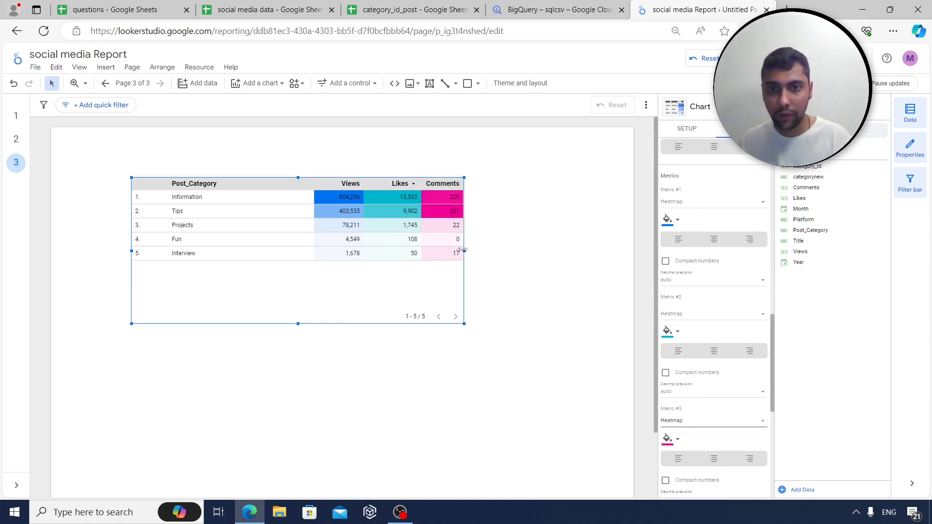
drag(463, 251, 512, 250)
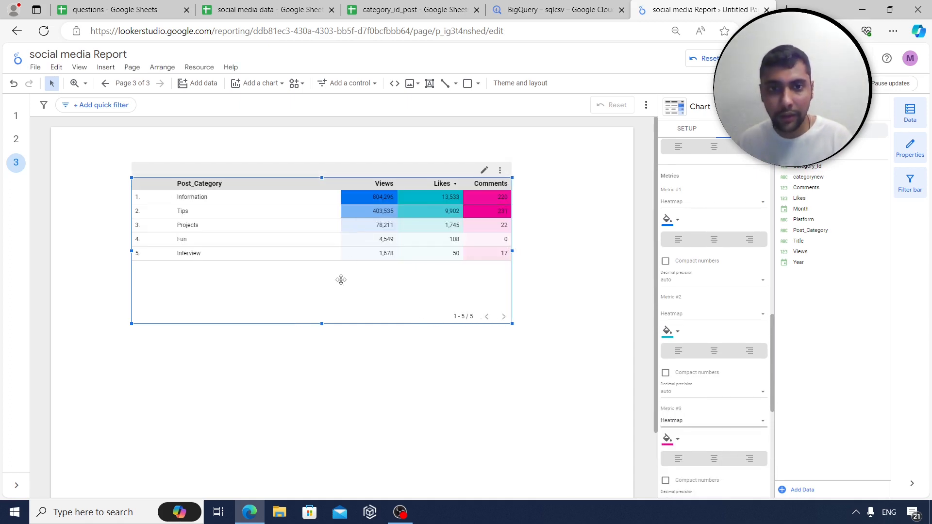
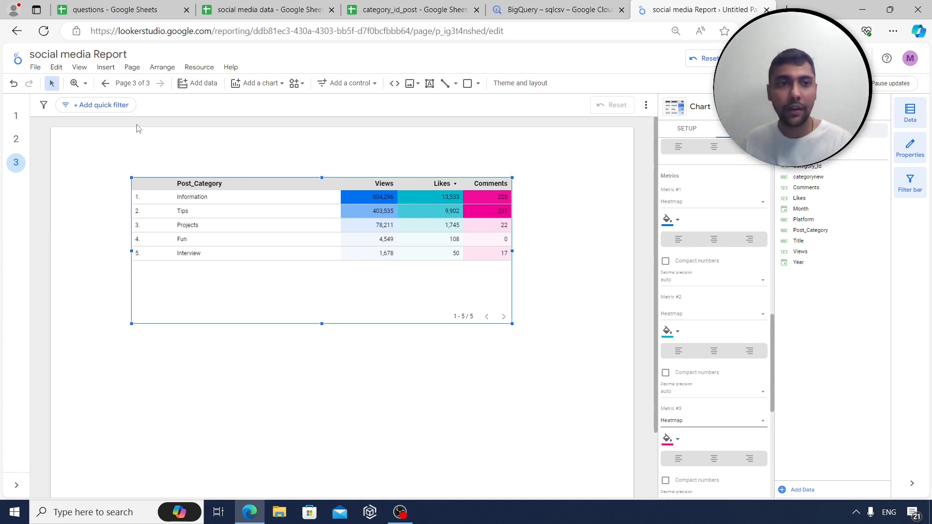
Move the table lower and insert a drop-down list control above it with Platform as the control field
click(255, 297)
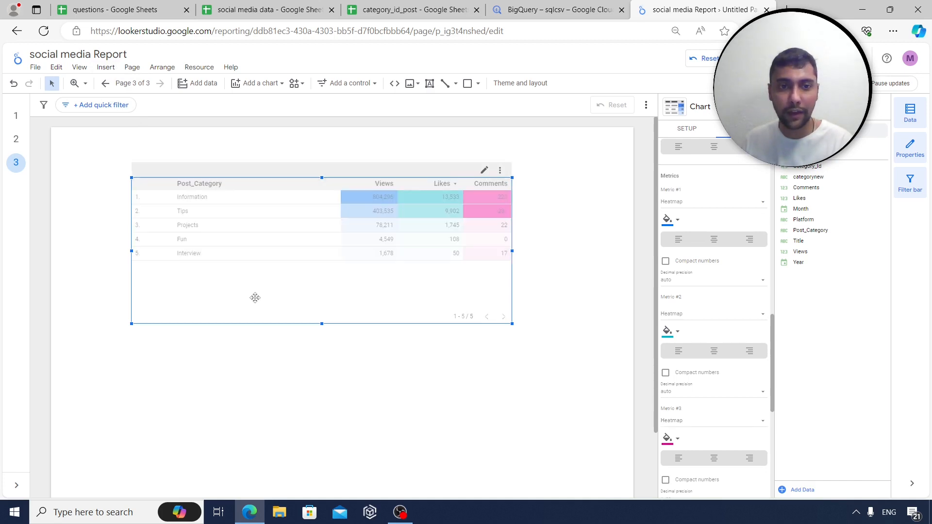
drag(254, 298, 245, 329)
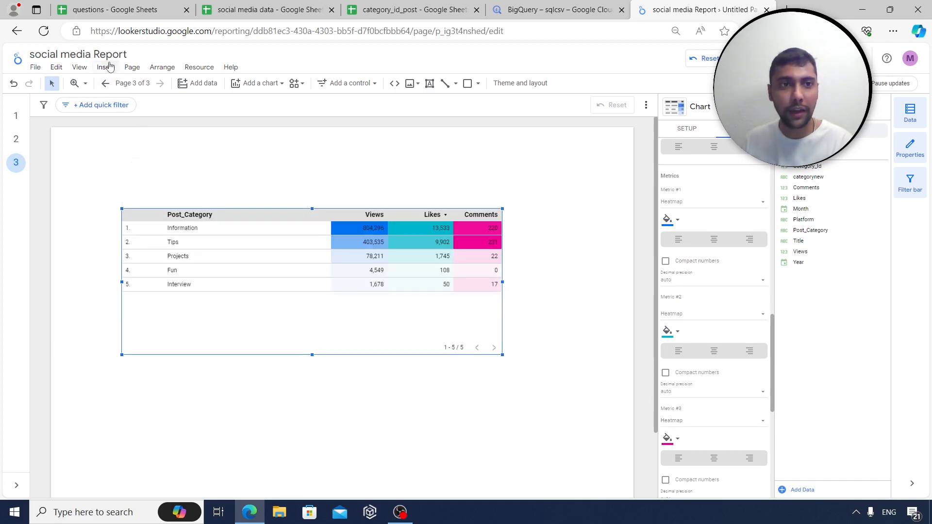
click(106, 67)
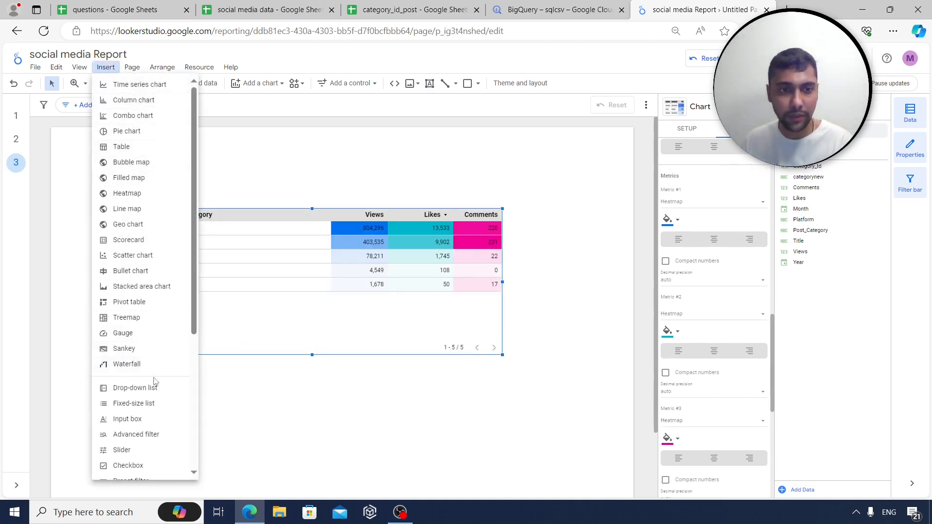
click(135, 388)
click(234, 144)
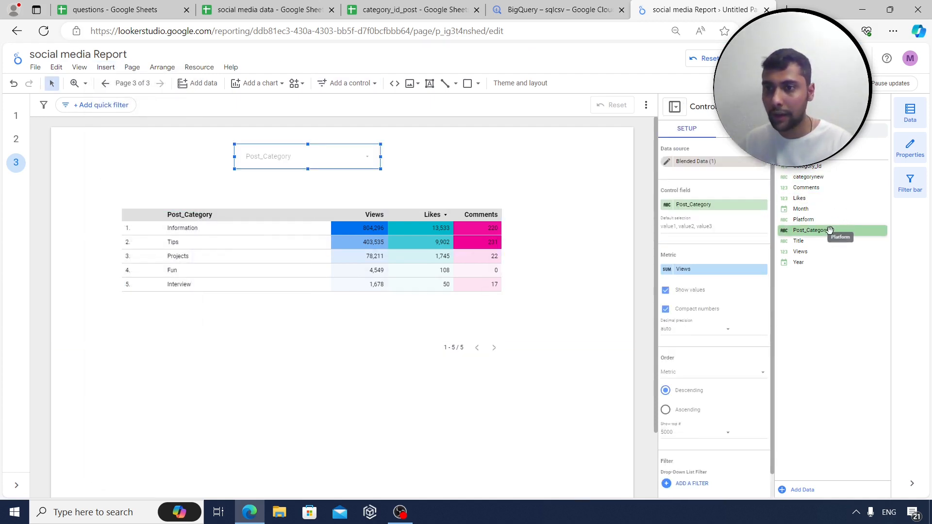
drag(828, 220, 724, 209)
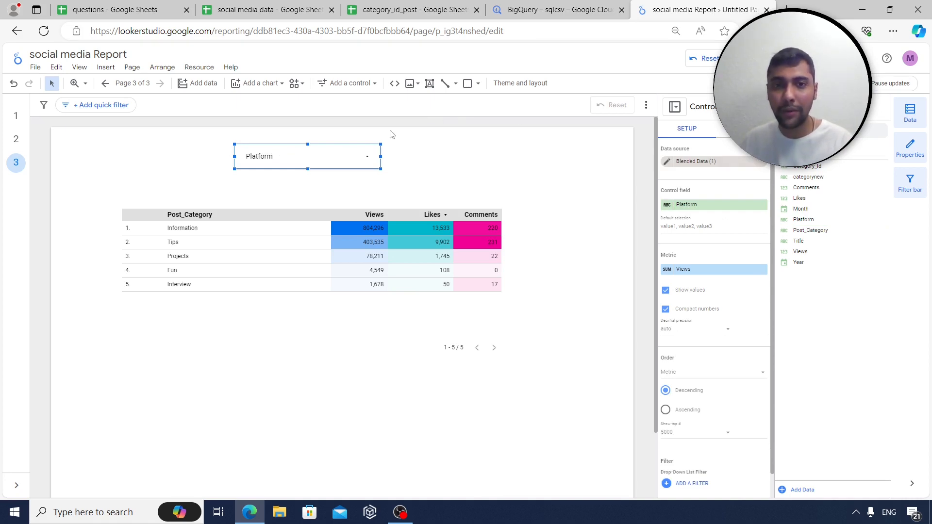
Filter the Post_Category table to Instagram only with the Platform control to examine its views, likes and comments
click(358, 155)
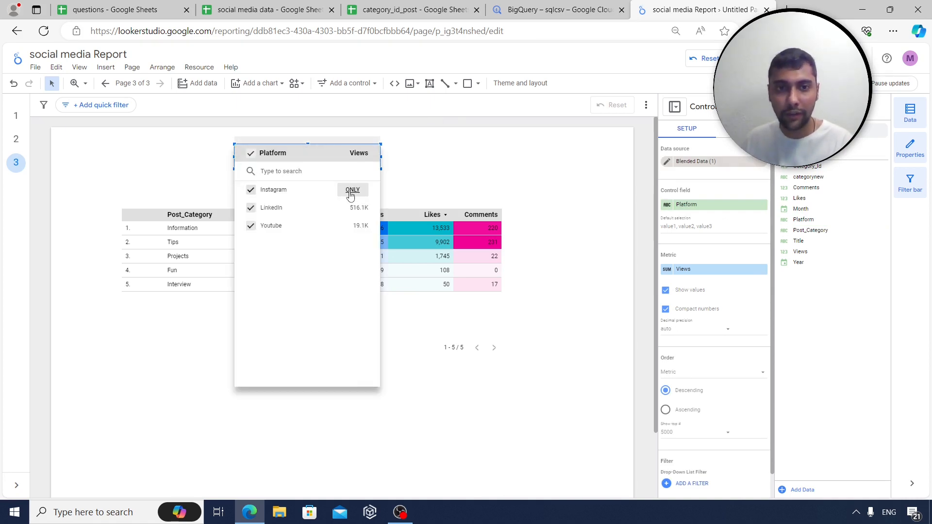
click(351, 193)
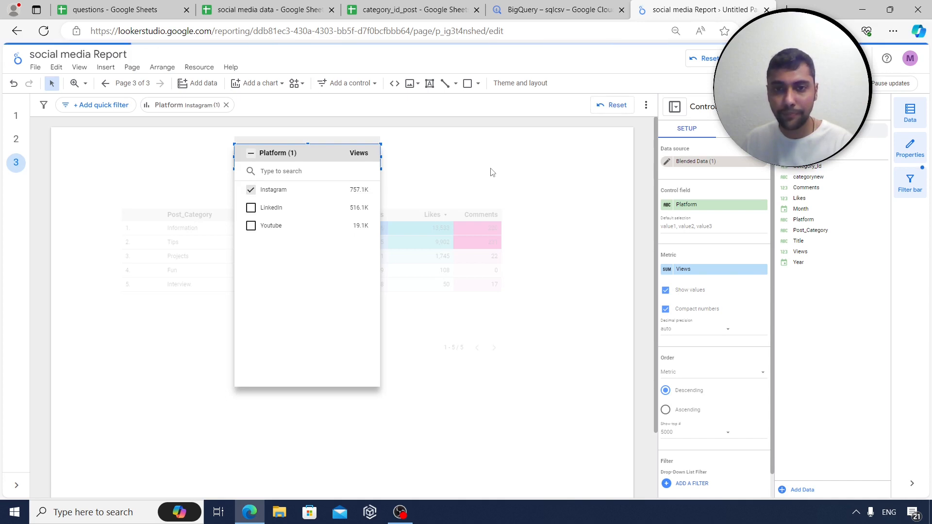
click(490, 173)
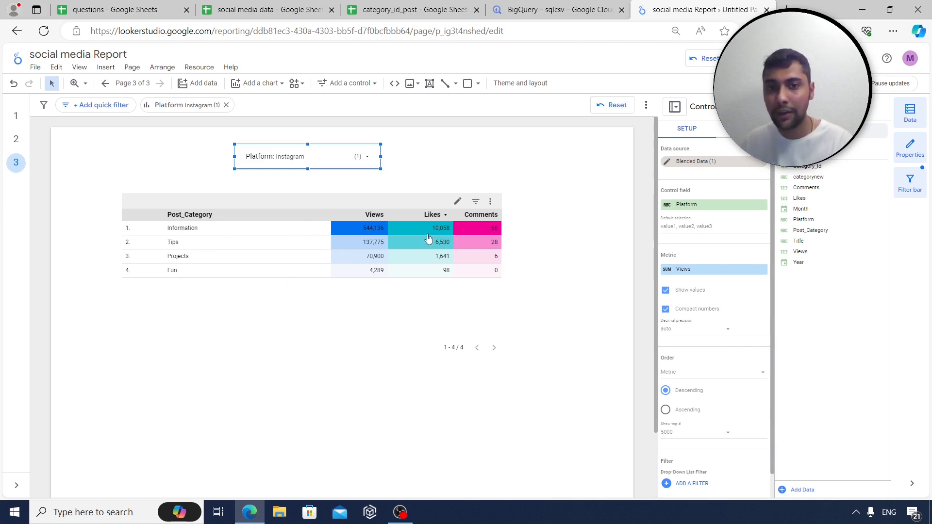
Switch the Platform filter to LinkedIn only to compare the post categories on that platform
click(361, 156)
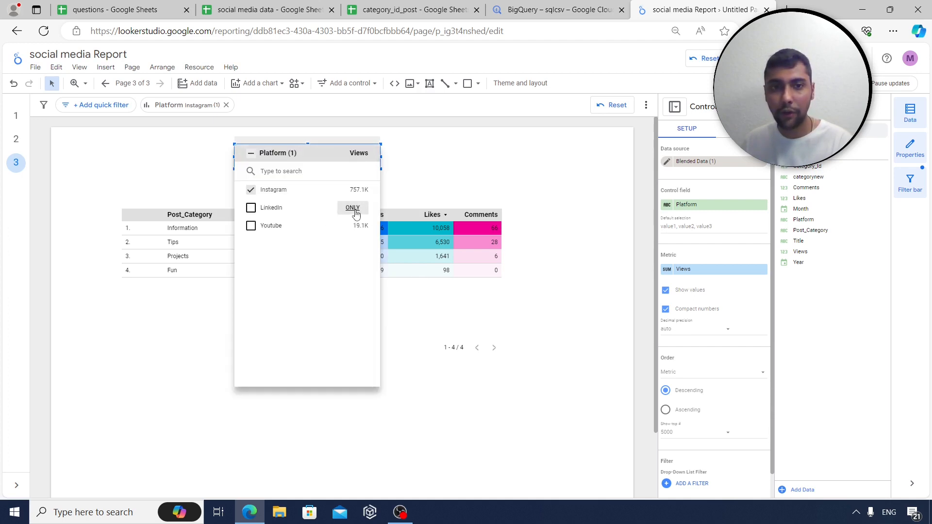
click(352, 209)
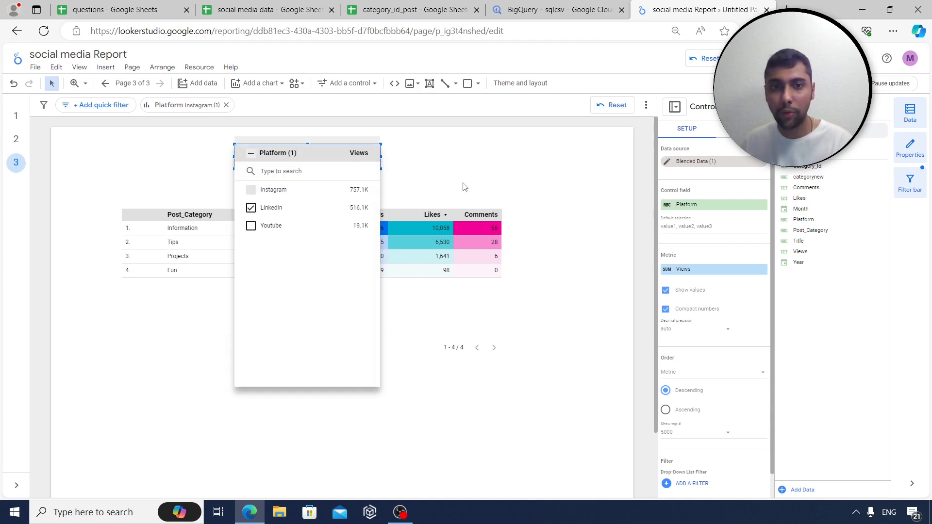
click(479, 155)
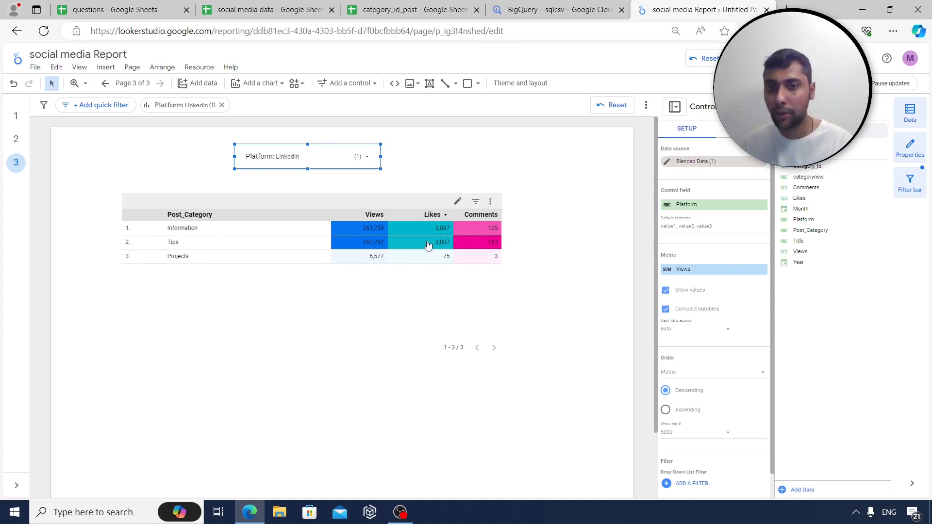
Set the Platform filter to Youtube only for the Post_Category table
click(373, 157)
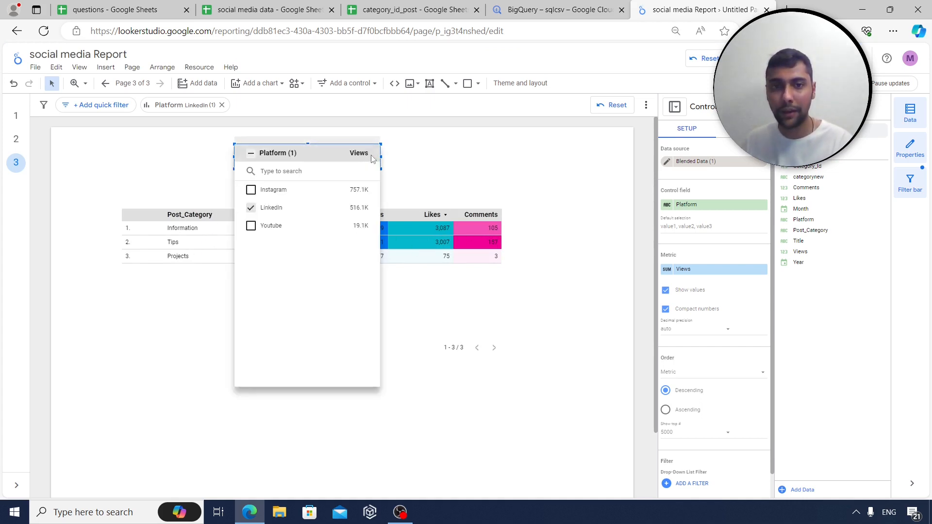
click(357, 225)
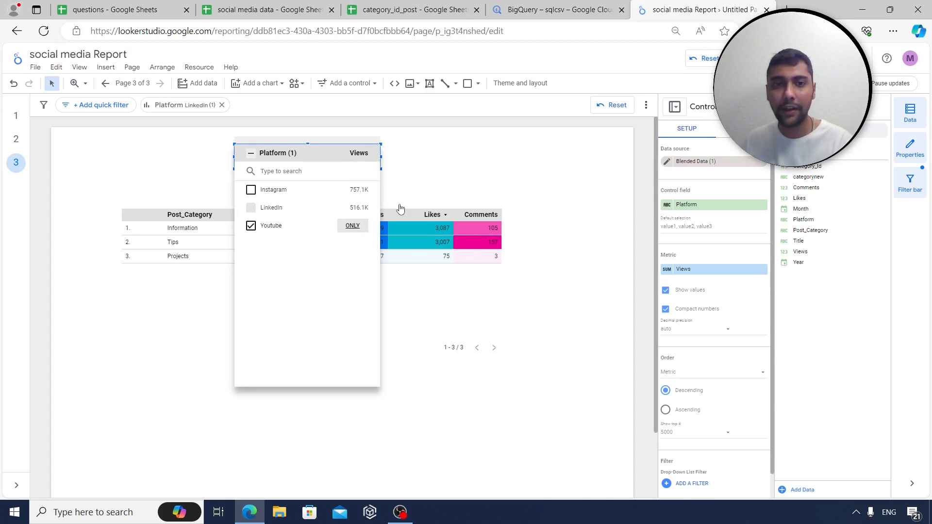
click(434, 157)
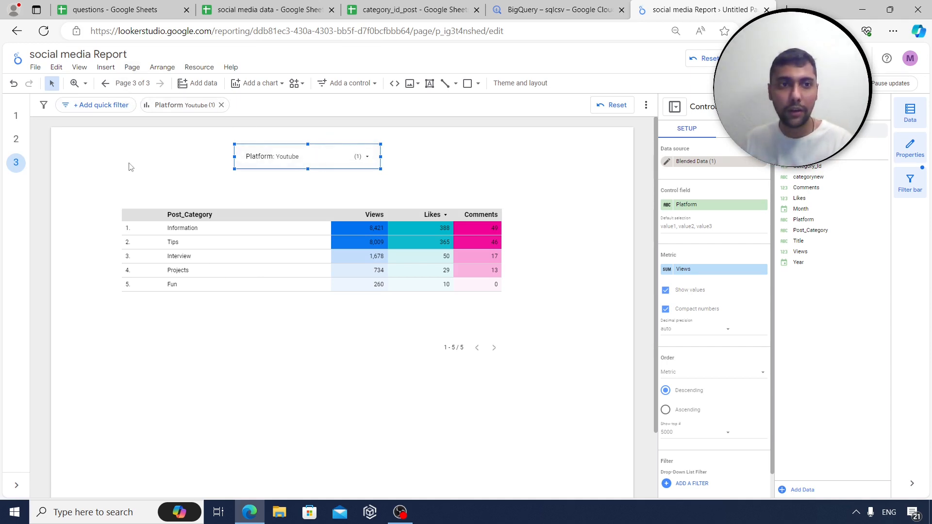
Add a new blank page to the report after the Post_Category page
click(126, 183)
click(106, 67)
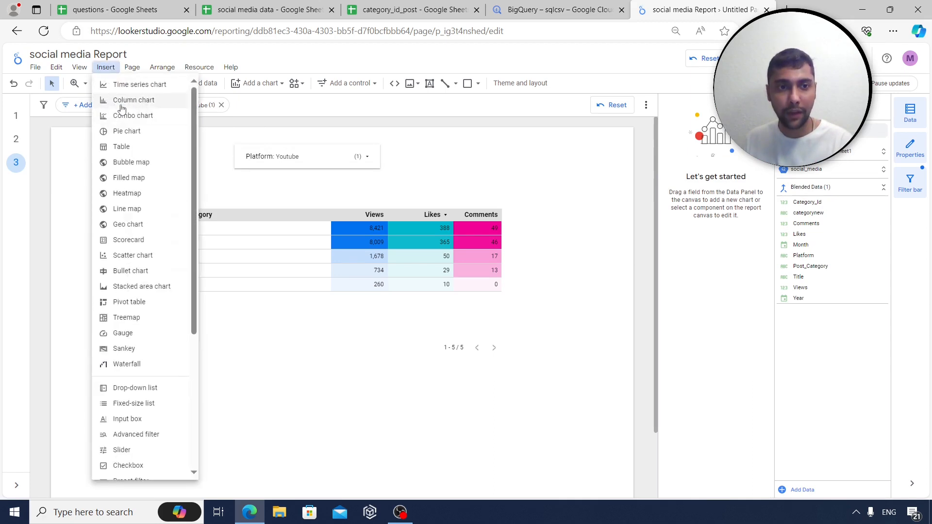
click(132, 67)
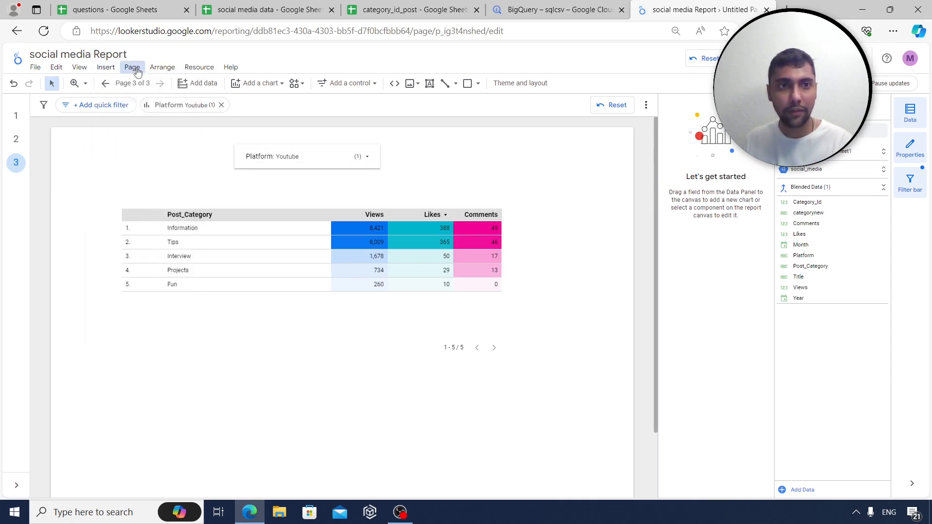
click(132, 67)
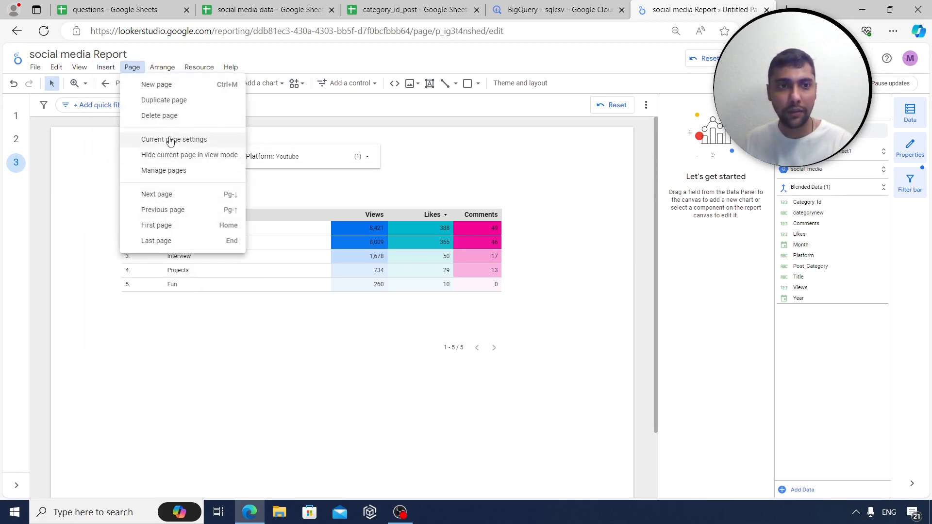
click(172, 87)
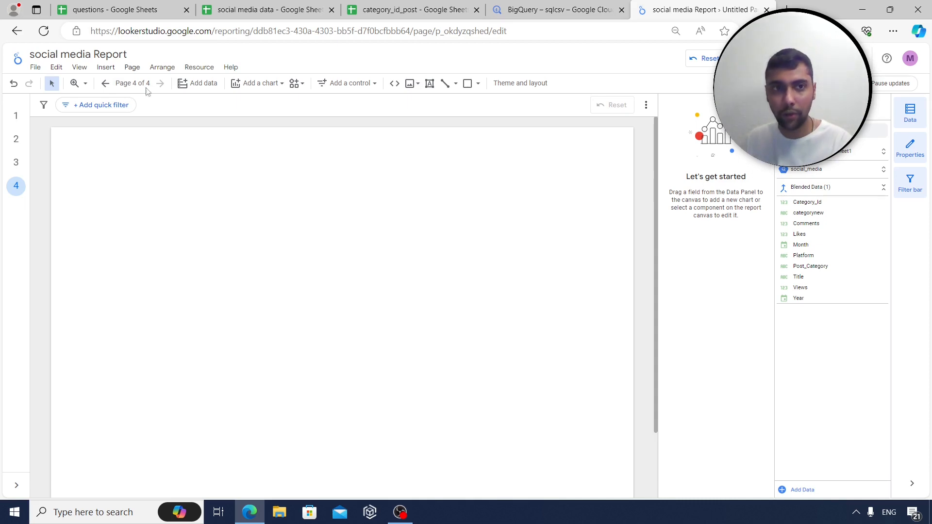
Start inserting a component on the blank fourth page
click(113, 69)
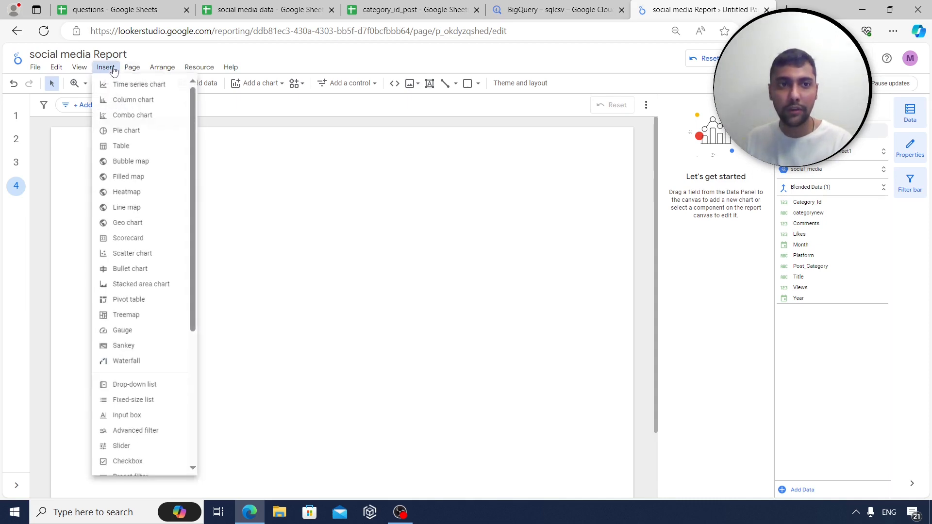
Insert a table chart in the upper part of the blank page 4 and widen it
click(122, 146)
click(144, 175)
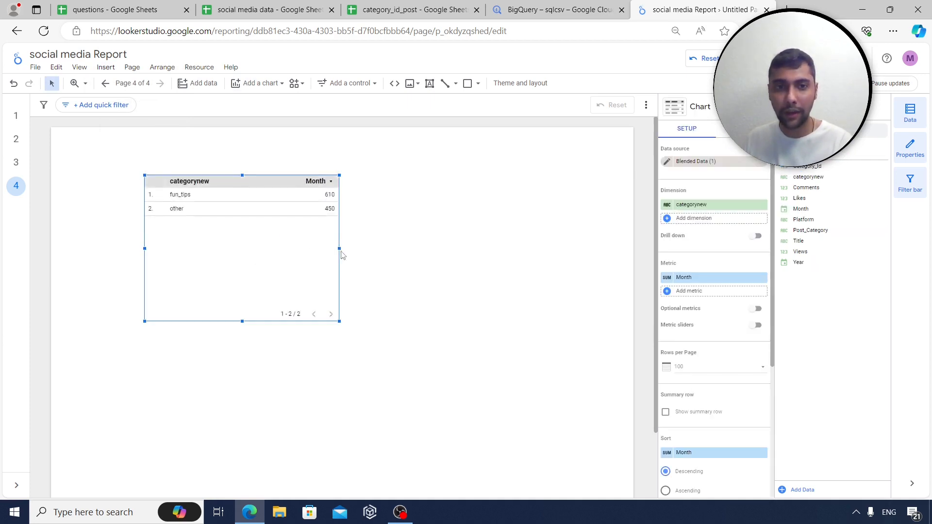
drag(342, 254, 410, 252)
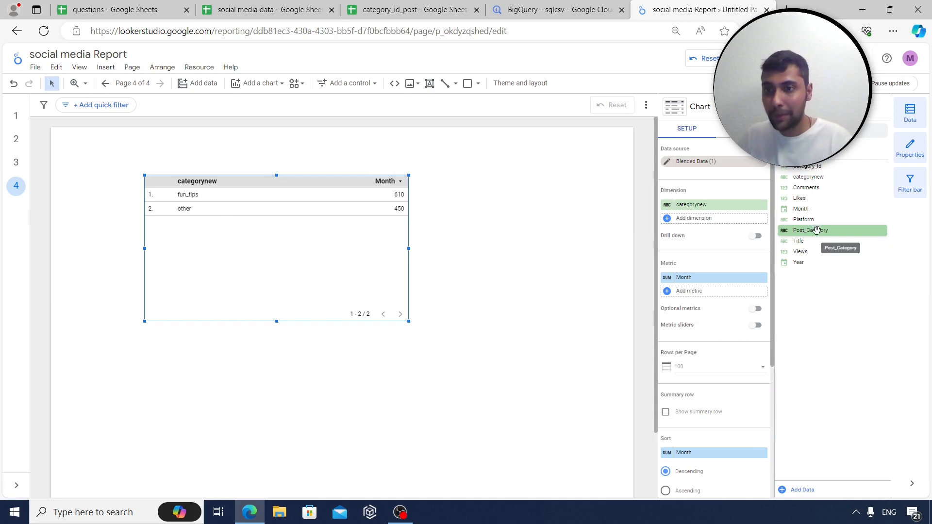
Make Platform the table's only dimension in place of categorynew, and remove the Month metric
drag(811, 220, 695, 205)
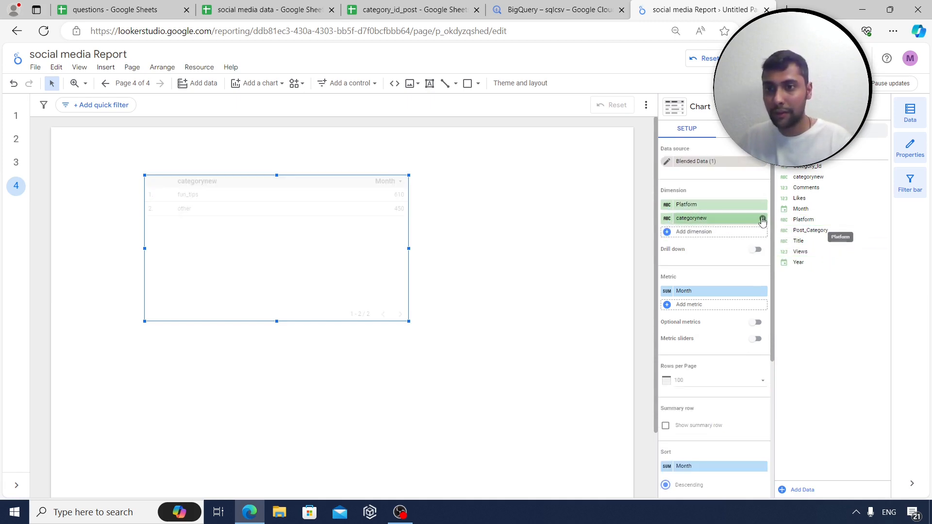
click(762, 219)
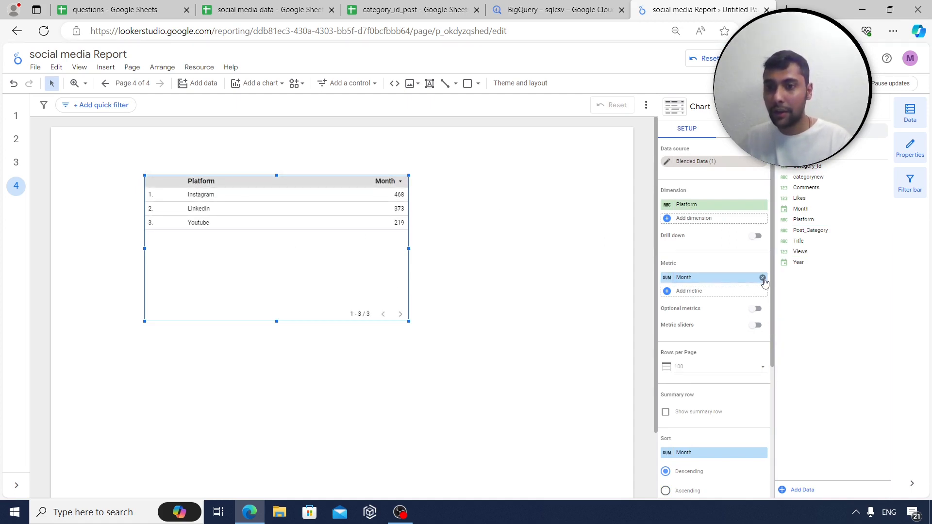
click(762, 278)
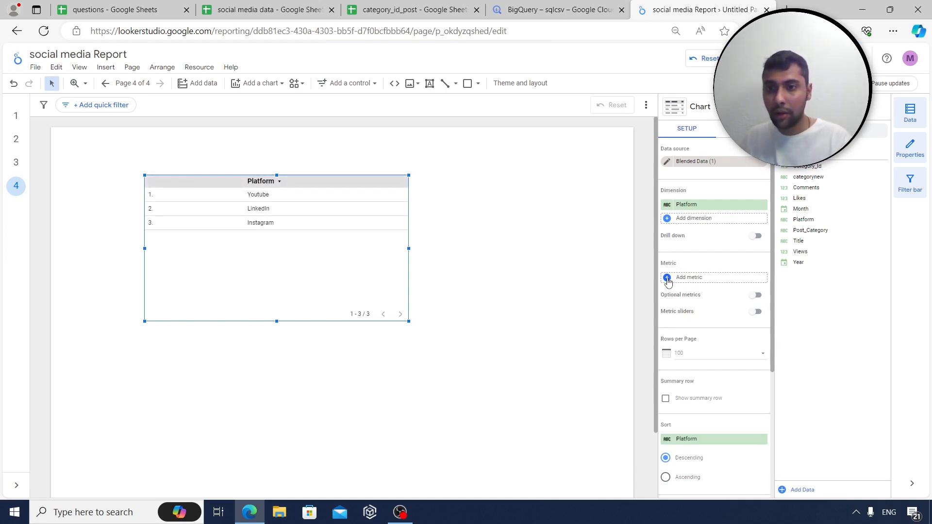
Start a new calculated metric field for the table and name it likes_to_views
click(668, 279)
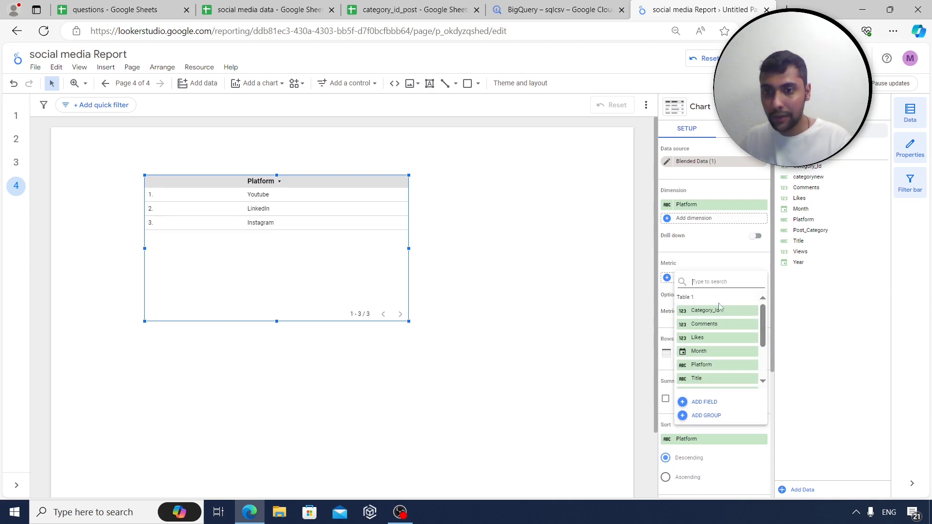
click(703, 402)
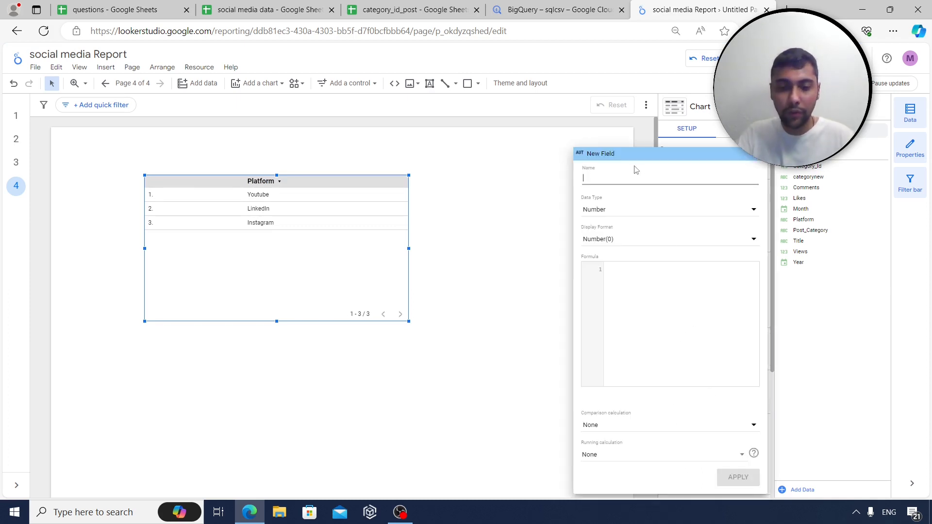
text(likes_to)
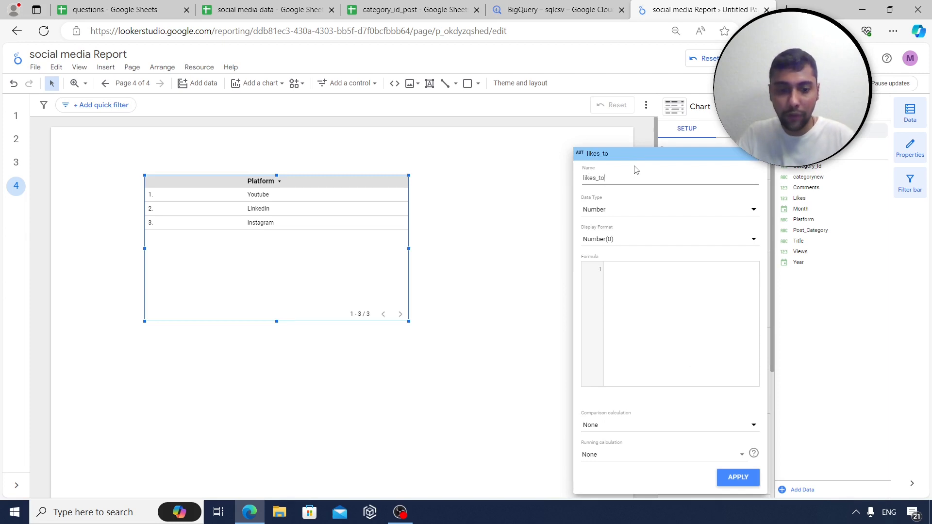
text(_views)
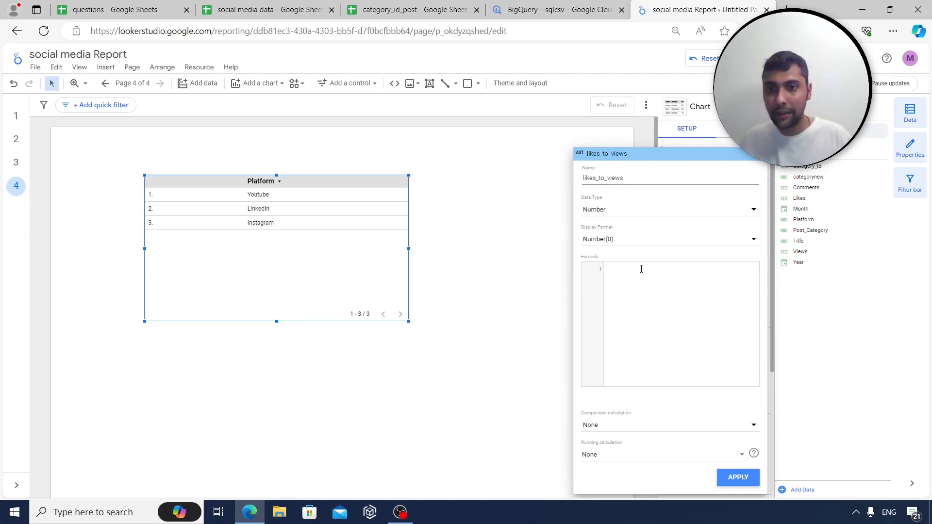
Enter the formula SUM(Likes)/SUM(Views) for the likes_to_views field
click(634, 274)
text(SUM())
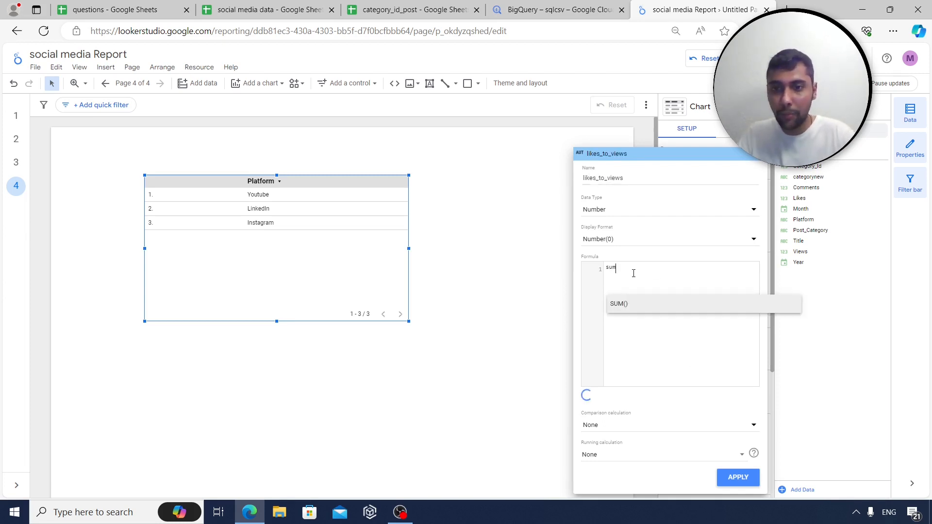
key(Return)
text(likes)
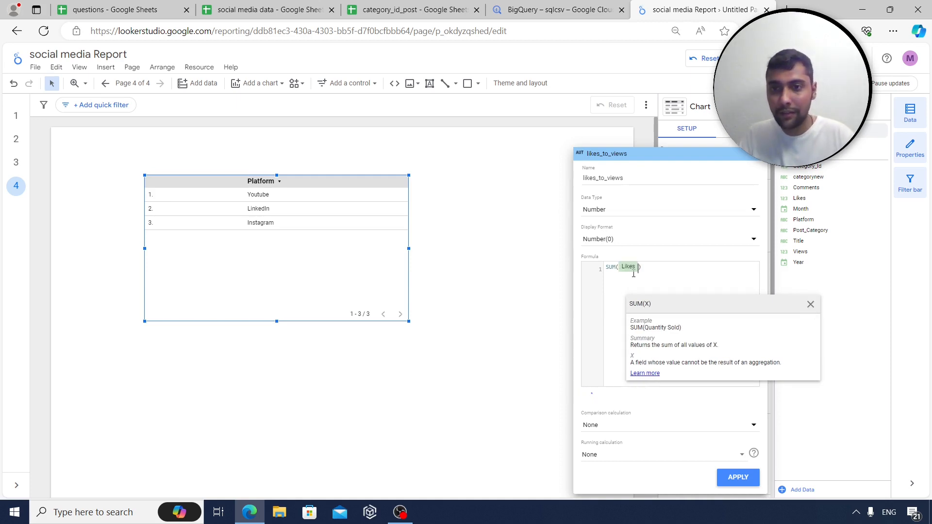
key(Right)
text(/)
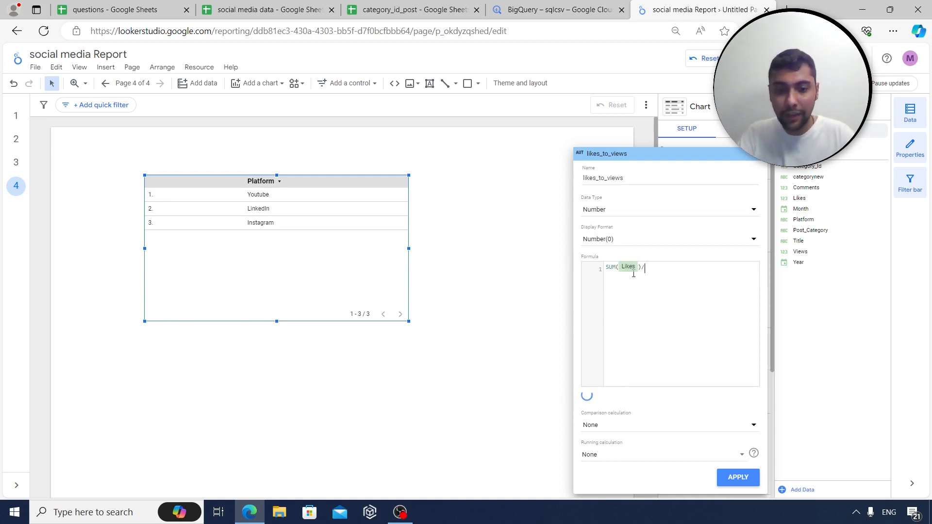
text(SUM(views)
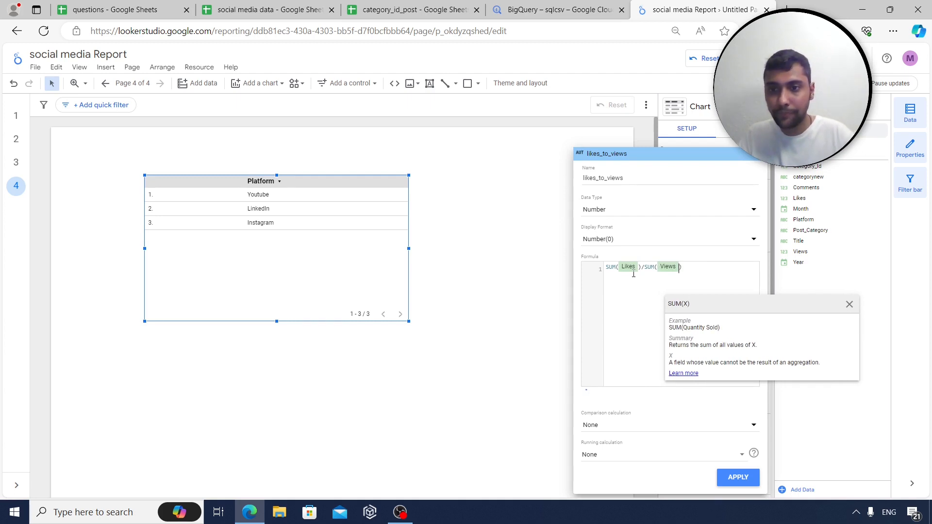
key(Right)
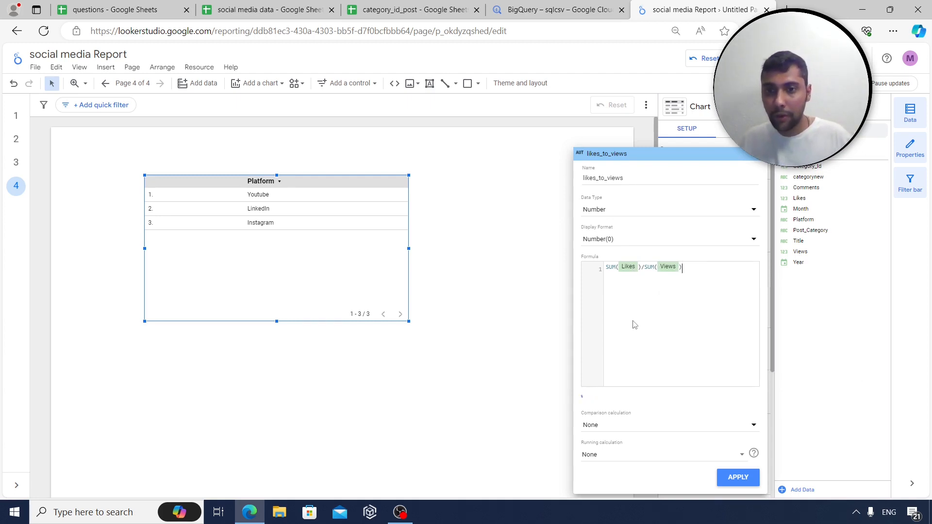
Set the likes_to_views display format to Percent(2) and apply the field to the table
click(721, 240)
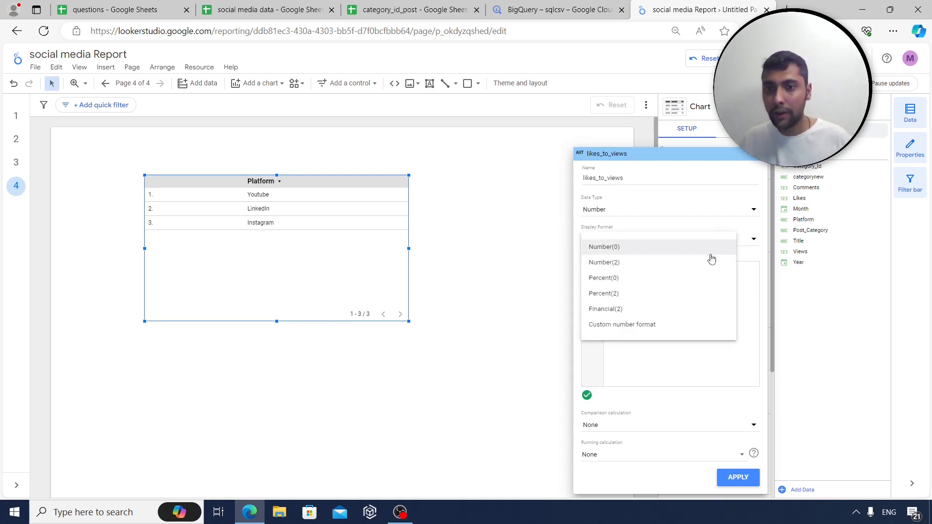
click(678, 294)
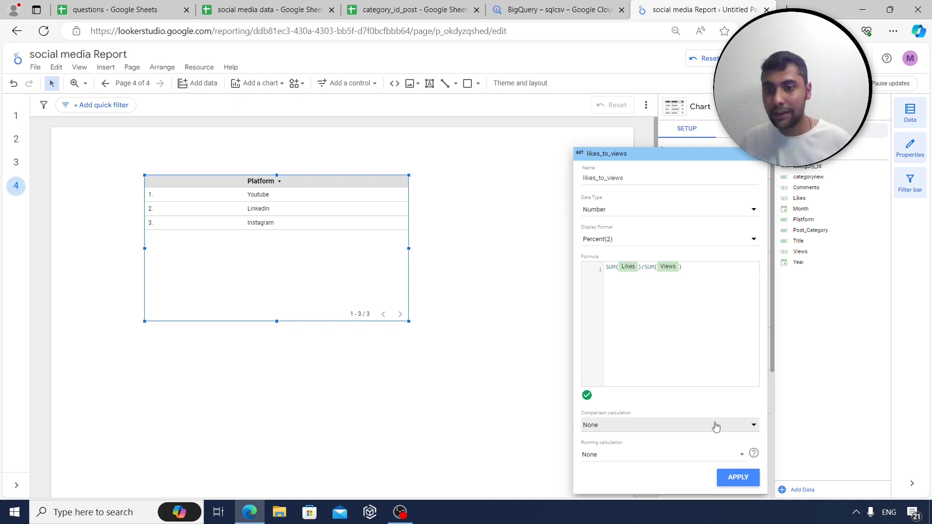
click(729, 480)
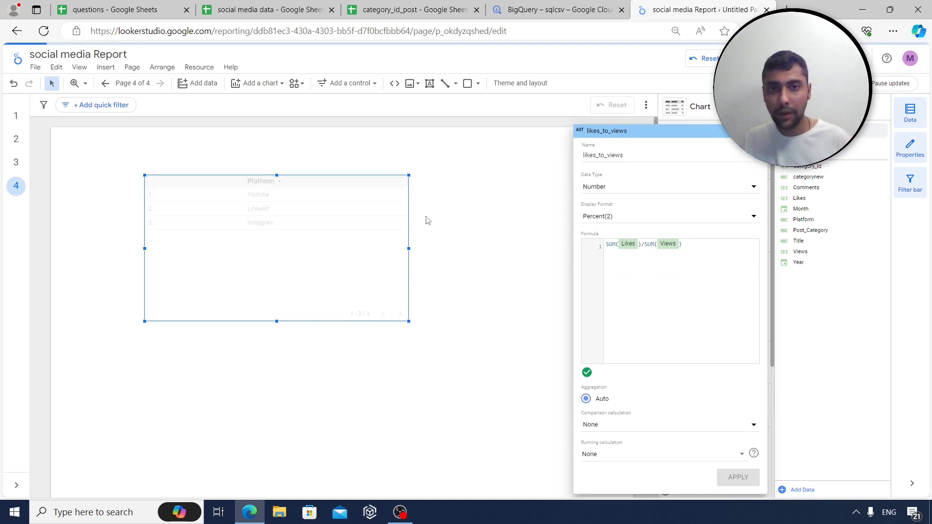
Close the field editor and widen the table enough to fit the full likes_to_views heading
click(365, 270)
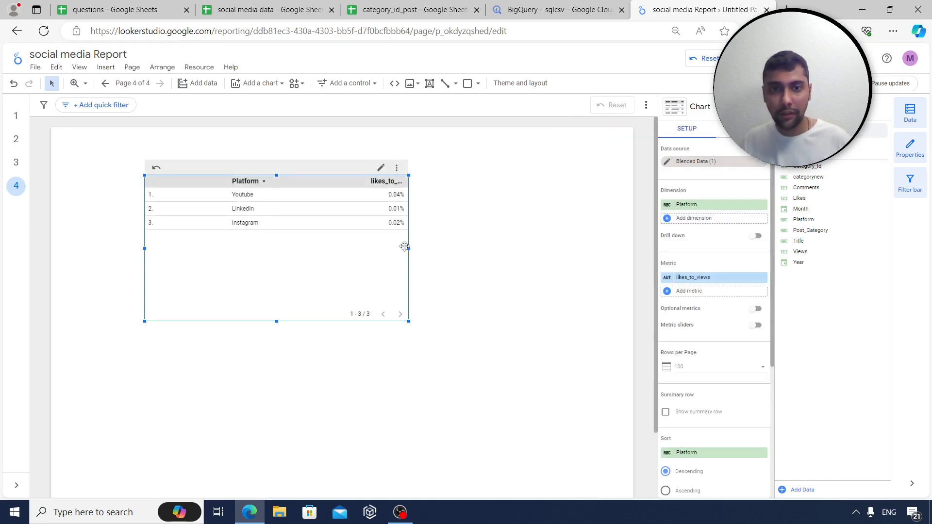
drag(409, 249, 463, 248)
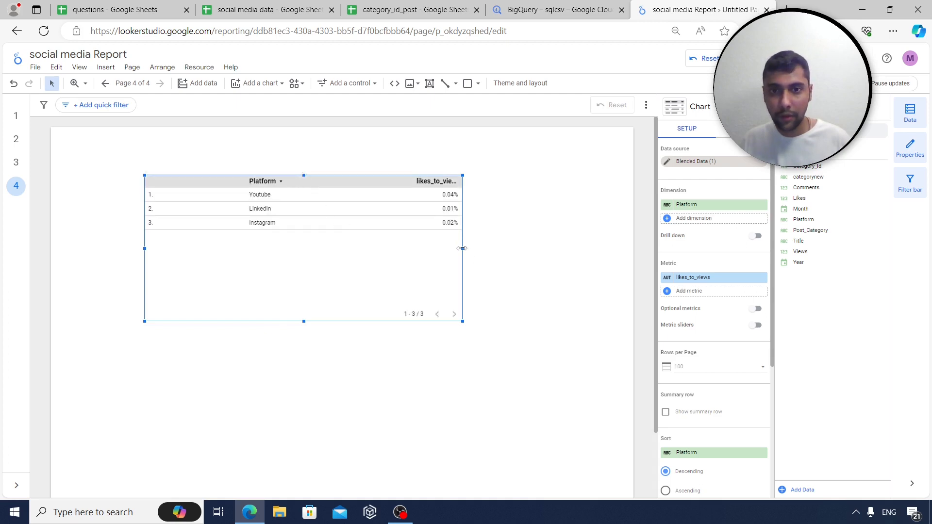
drag(461, 248, 494, 250)
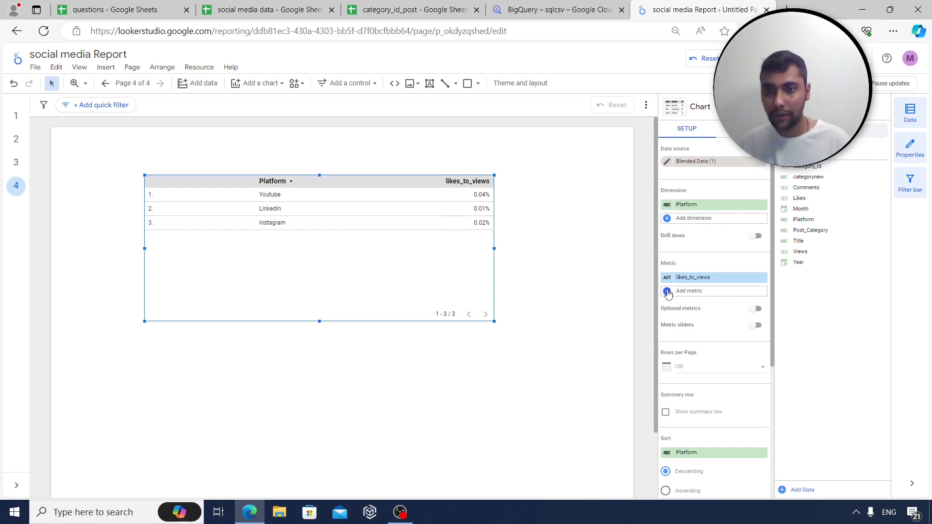
Start another calculated metric field named comments_to_likes with the Percent(2) display format
click(696, 294)
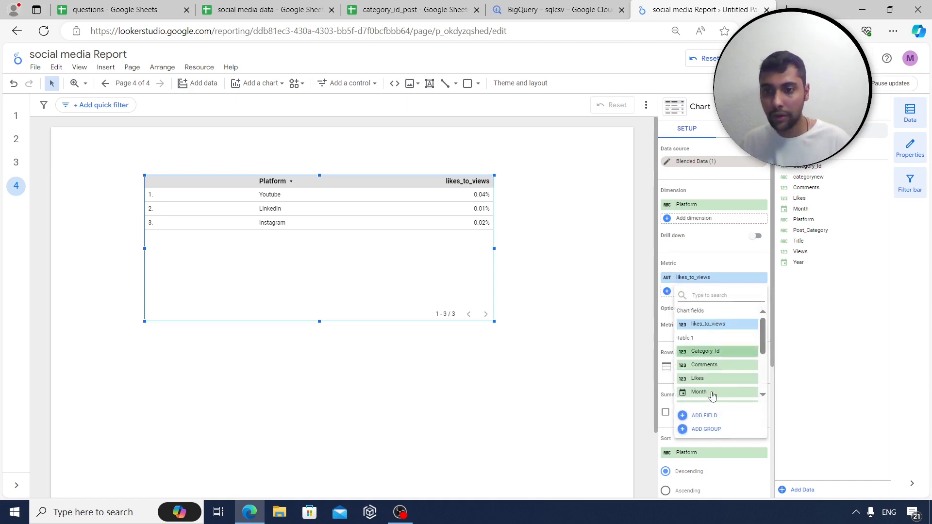
click(704, 416)
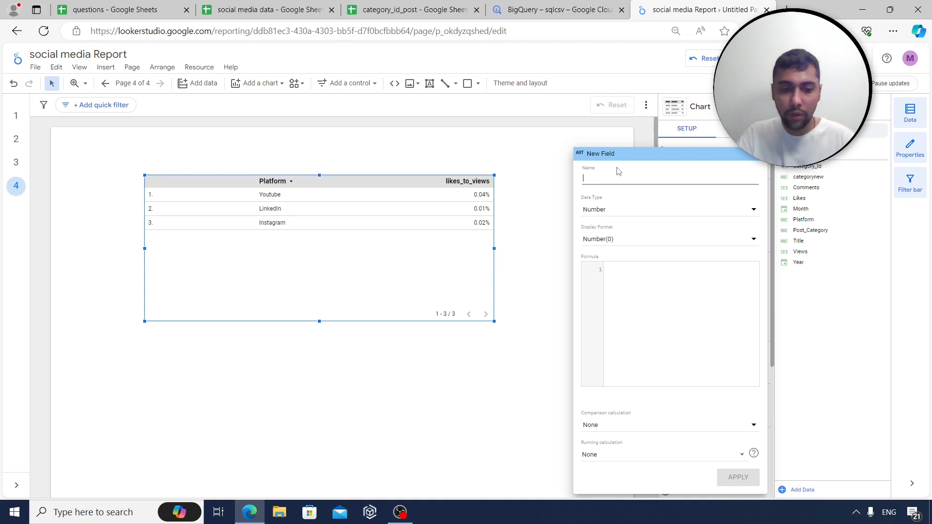
text(comments_)
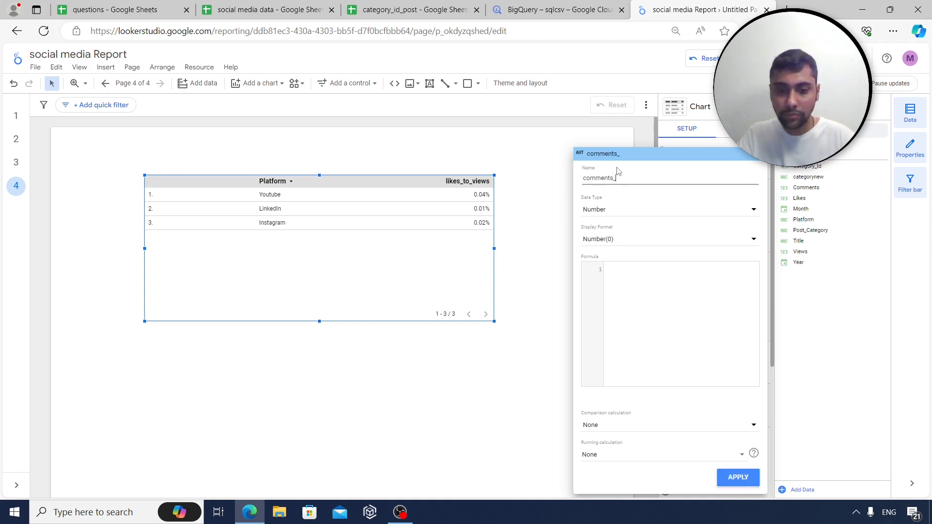
text(to_likes)
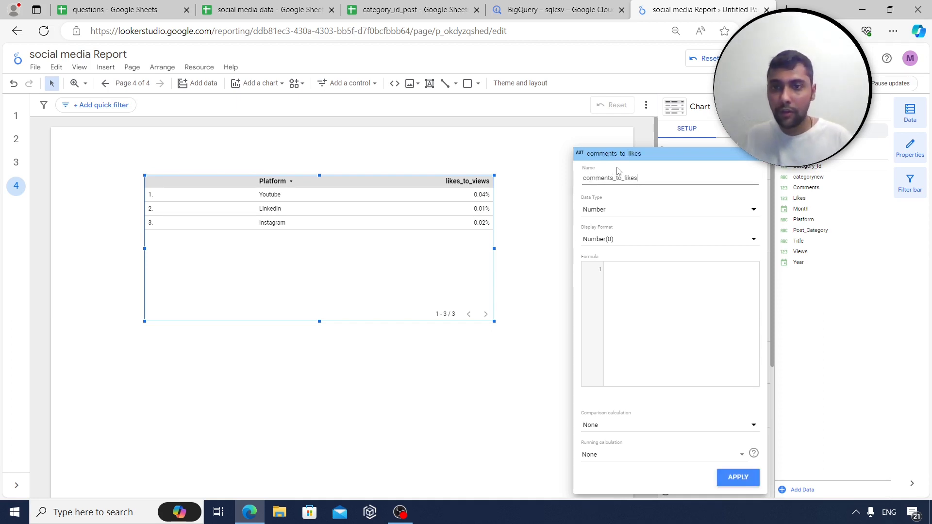
click(695, 241)
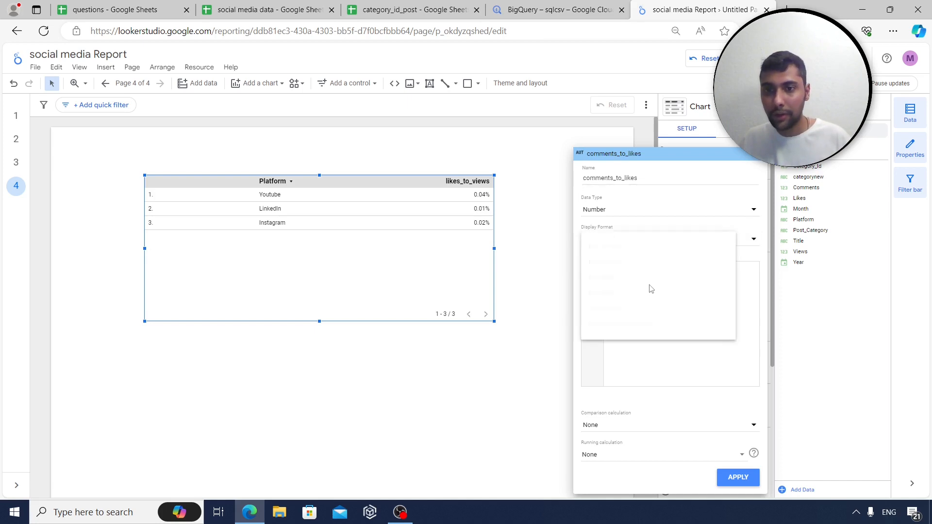
click(635, 295)
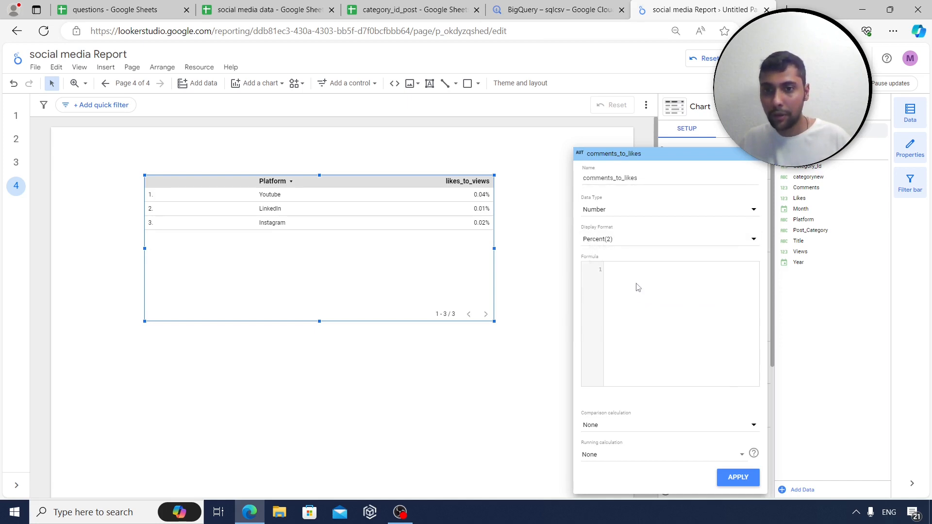
Enter the formula SUM(Comments)/SUM(Likes) for comments_to_likes and apply the field to the table
text(sum)
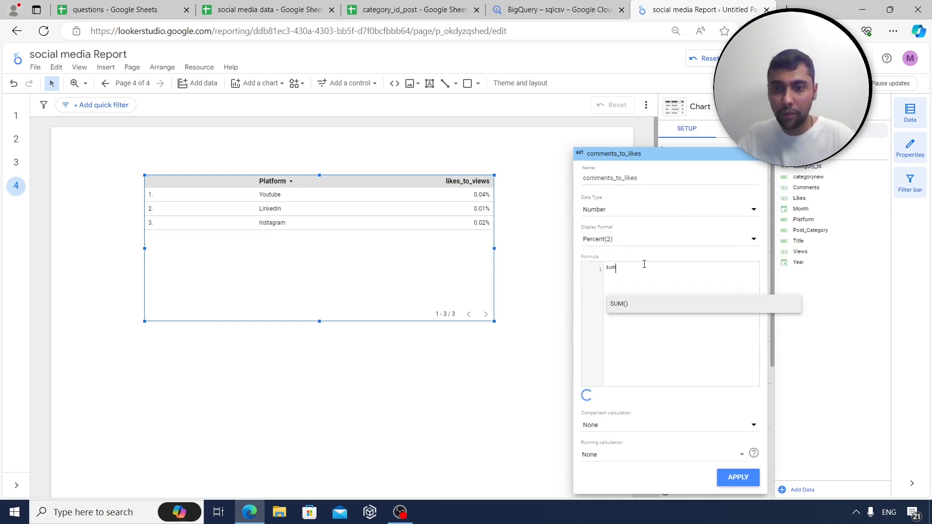
key(Return)
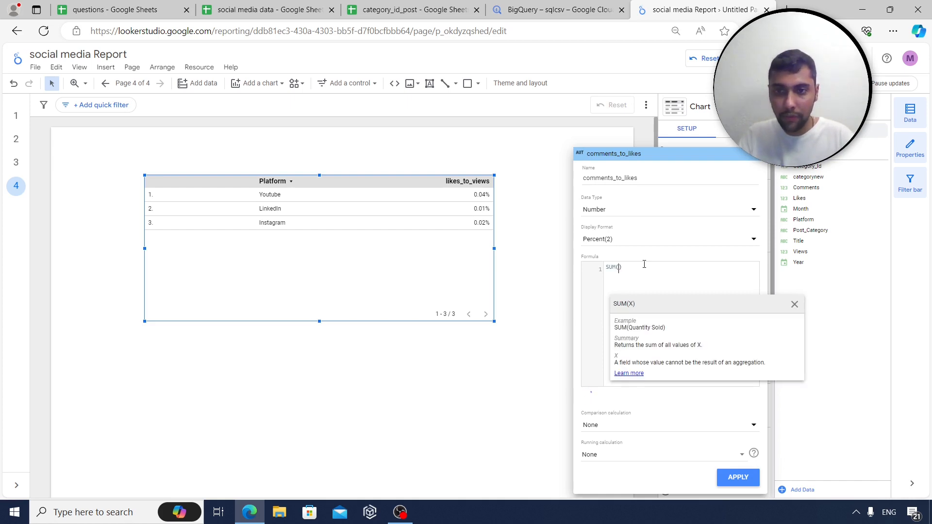
text(Comments)
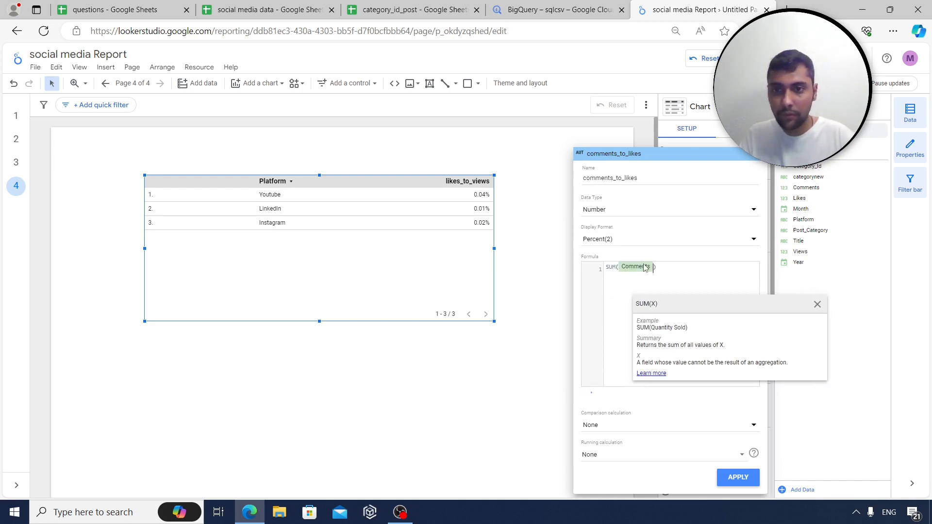
key(Right)
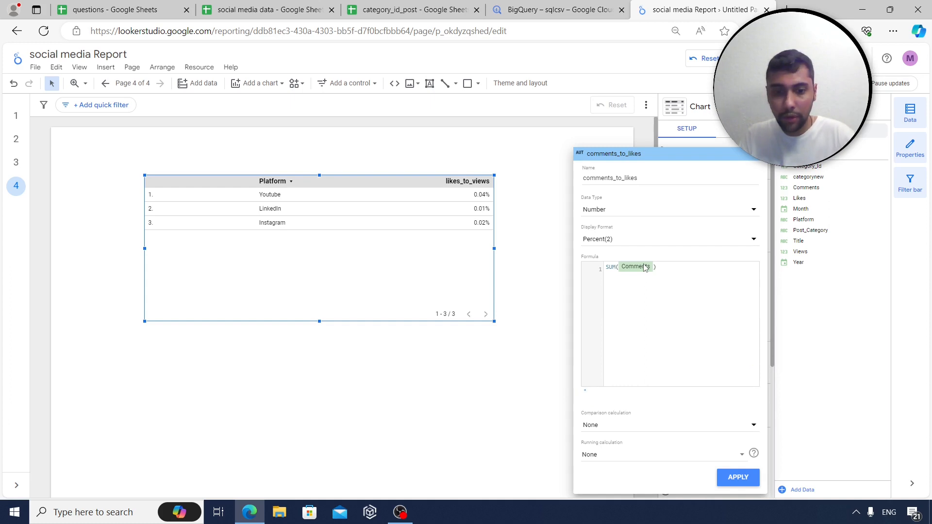
text(/sum)
key(Return)
text(Likes)
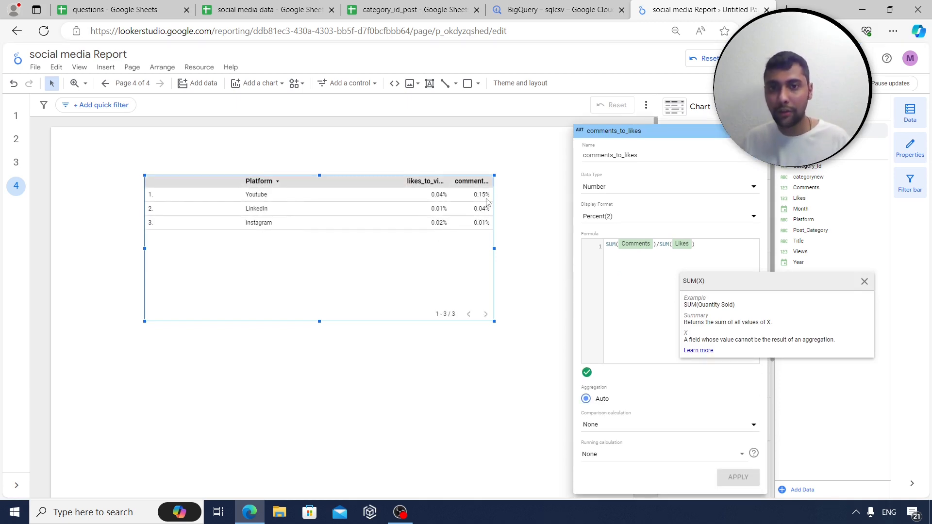
Close the comments_to_likes editor and widen the table further to make room for both metric columns
click(413, 348)
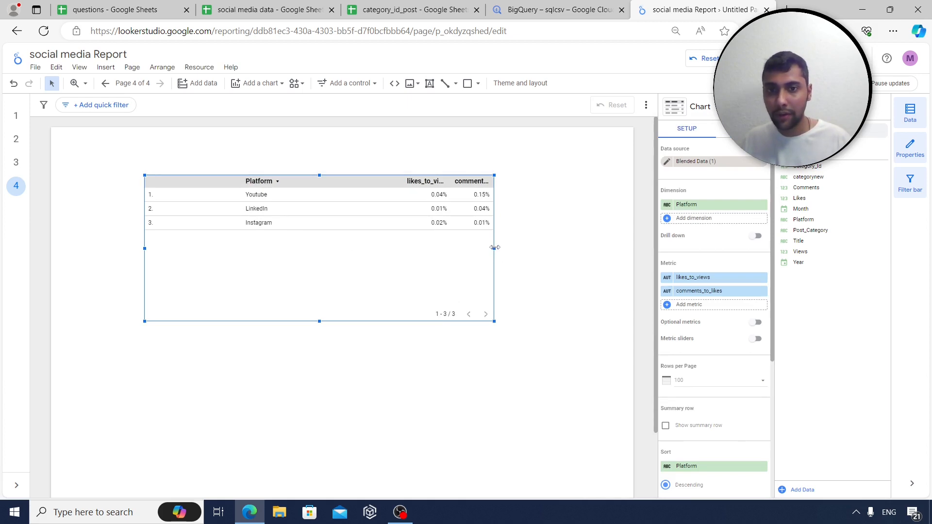
drag(493, 250, 577, 250)
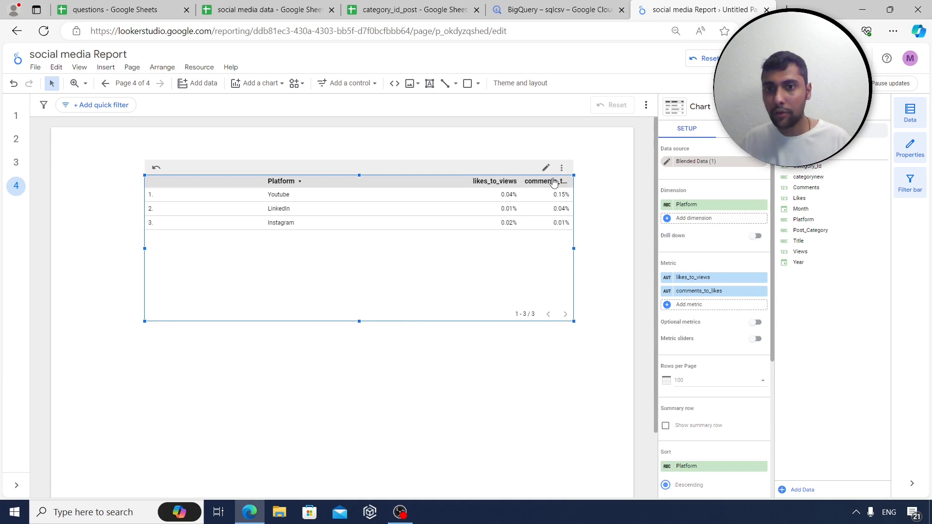
Start a third calculated metric field for the table named comments_to_views with the Percent(2) display format
click(667, 305)
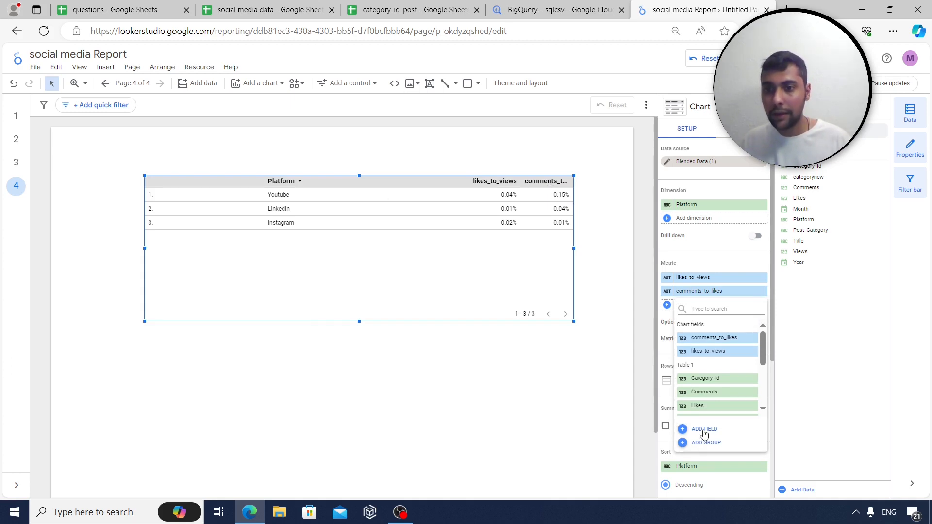
click(704, 430)
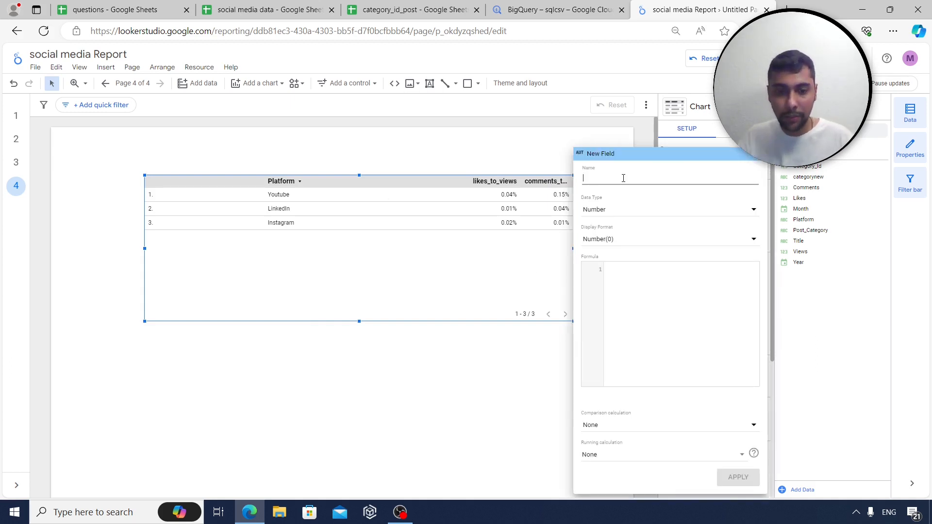
text(co)
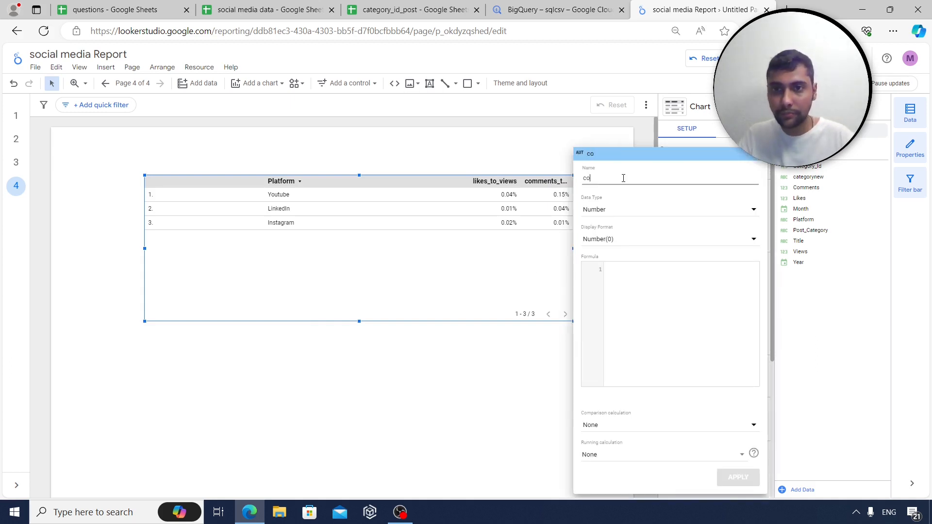
text(mments_t)
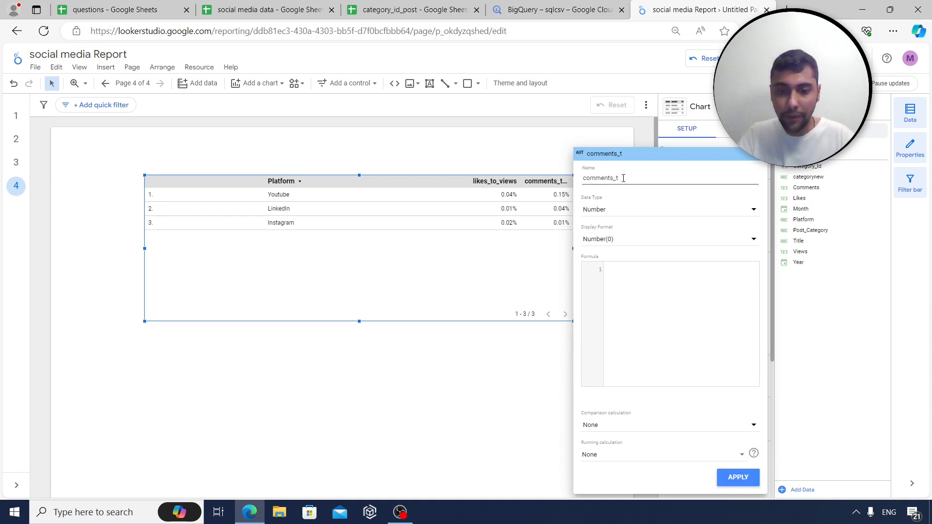
text(o_views)
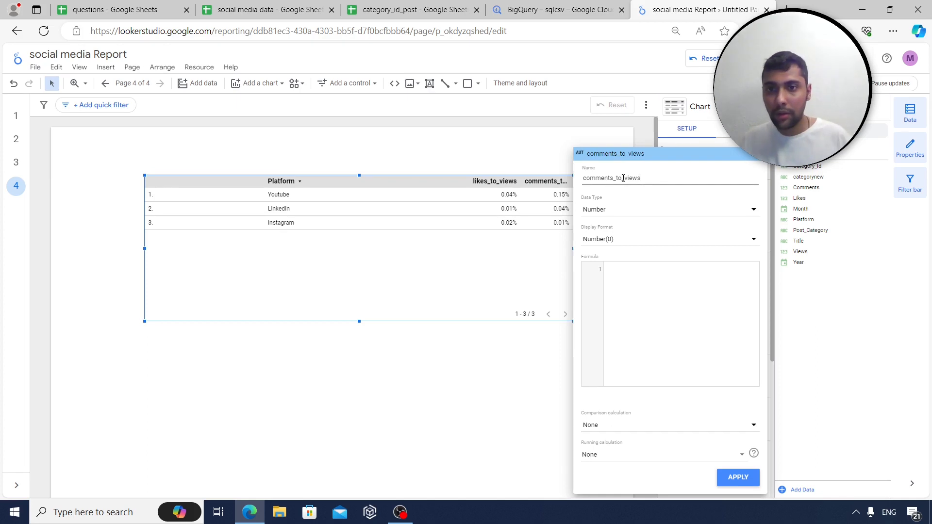
click(654, 248)
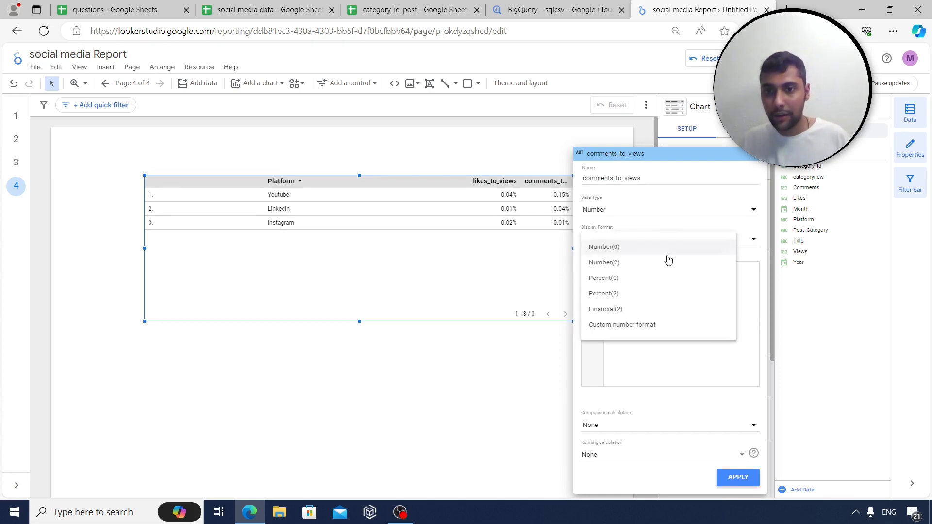
click(630, 297)
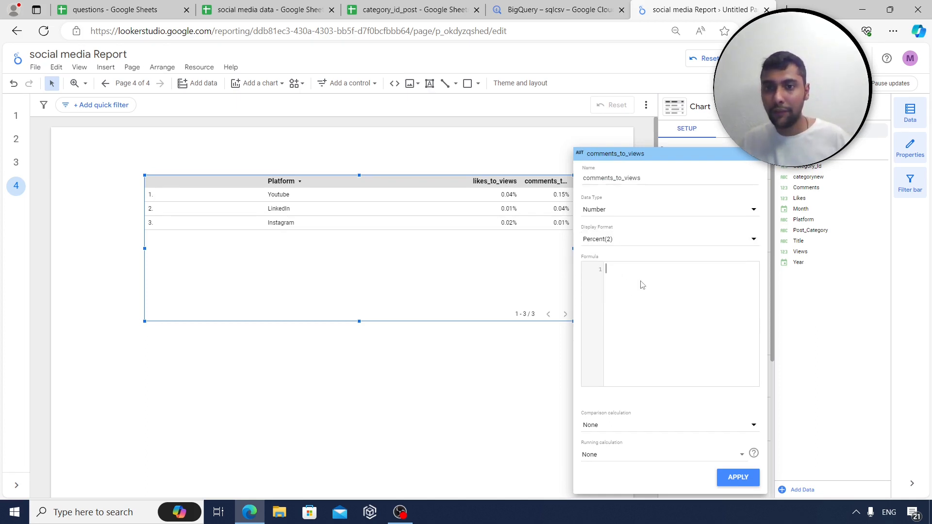
Enter the formula SUM(Comments)/SUM(Views) for comments_to_views and apply the field to the table
text(sum()
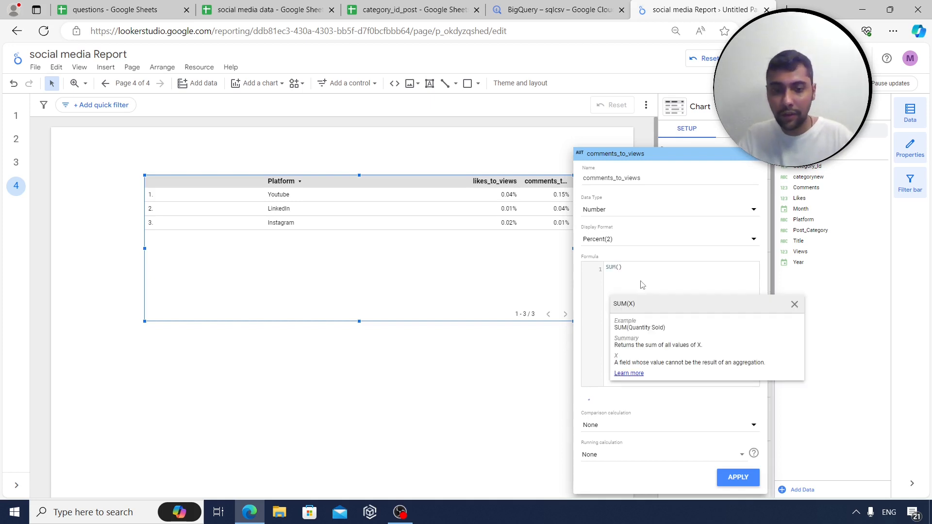
text(comments)
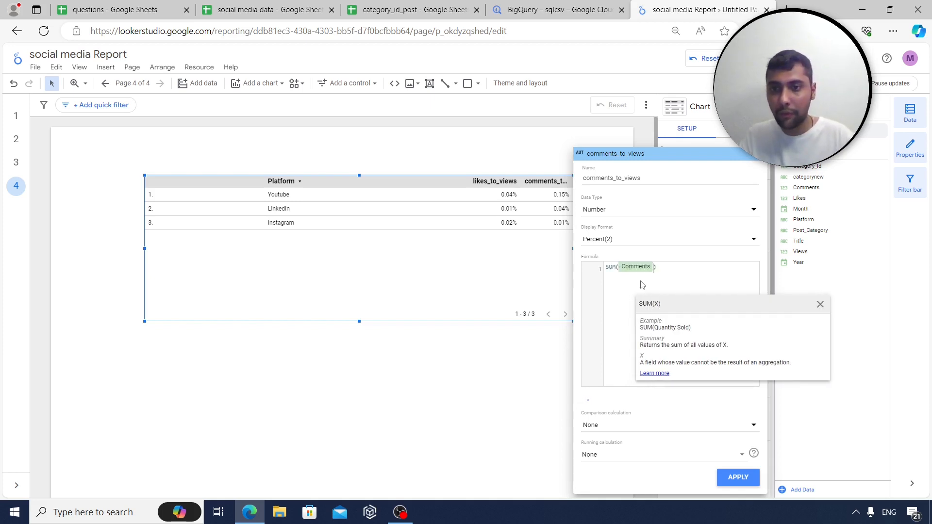
key(Right)
text(/sum)
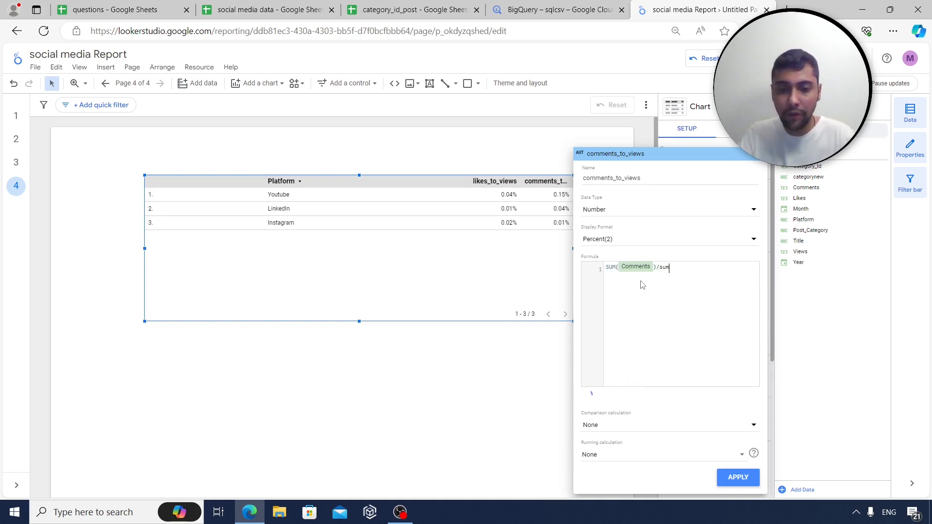
text(views)
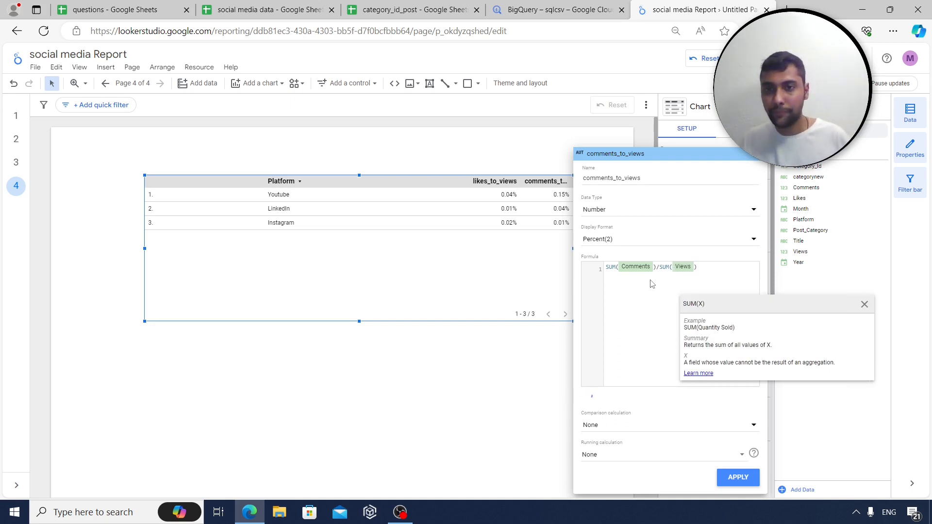
click(742, 475)
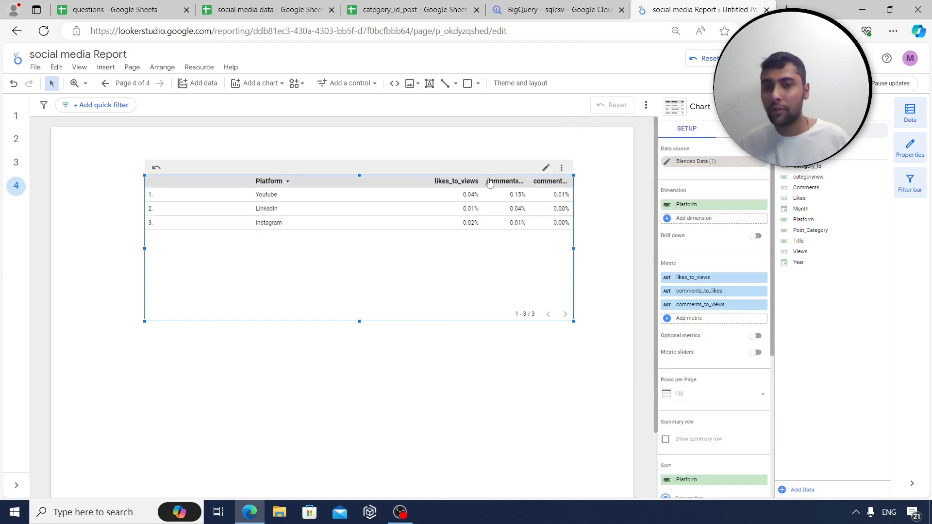
Remove the comments_to_views metric from the table
click(748, 309)
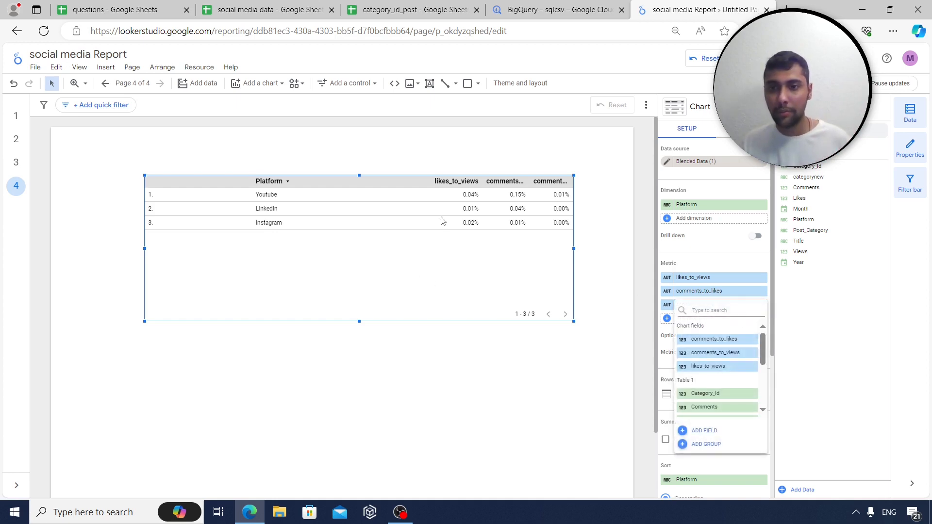
click(656, 350)
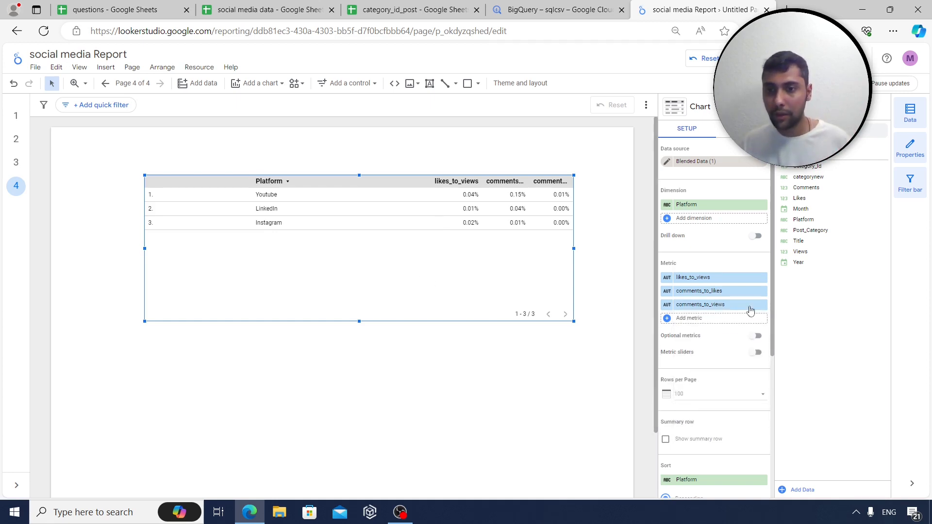
click(762, 305)
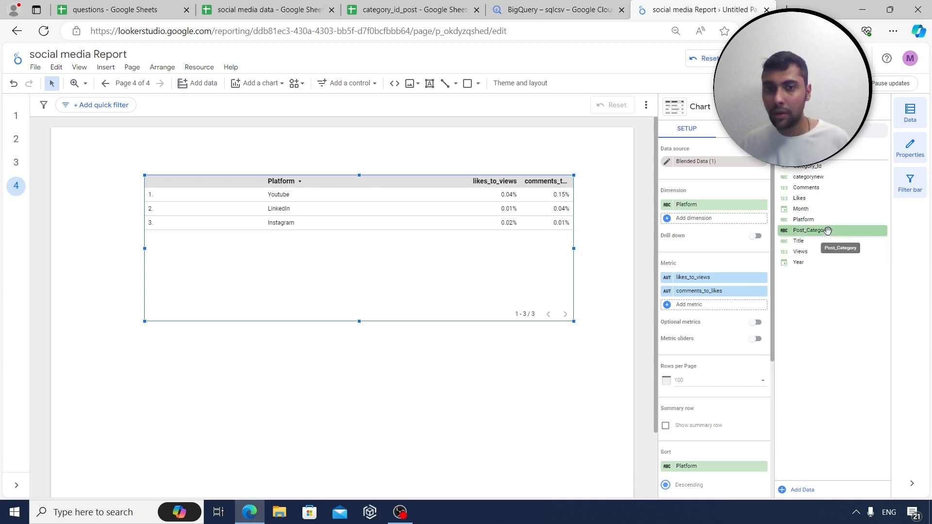
Add Post_Category as the table's second dimension and extend the table downward to fit all its rows
drag(828, 231, 701, 218)
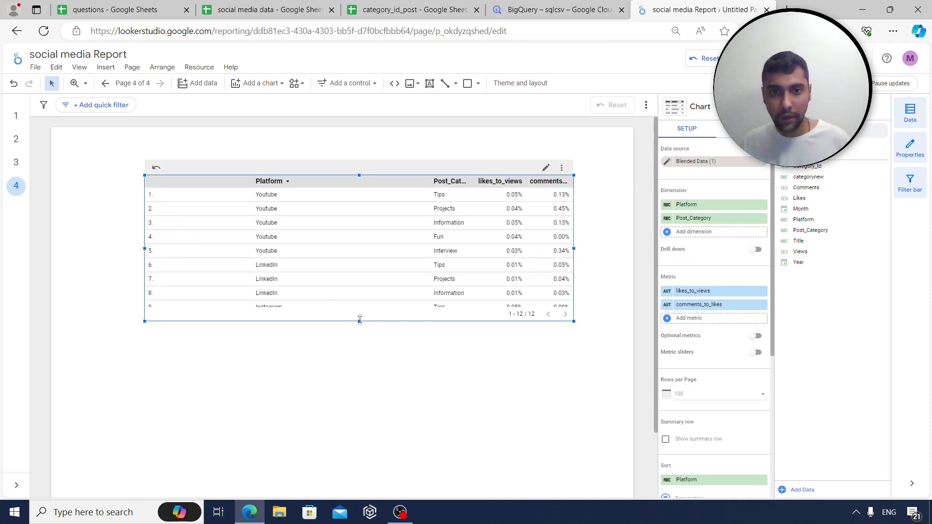
drag(359, 321, 359, 392)
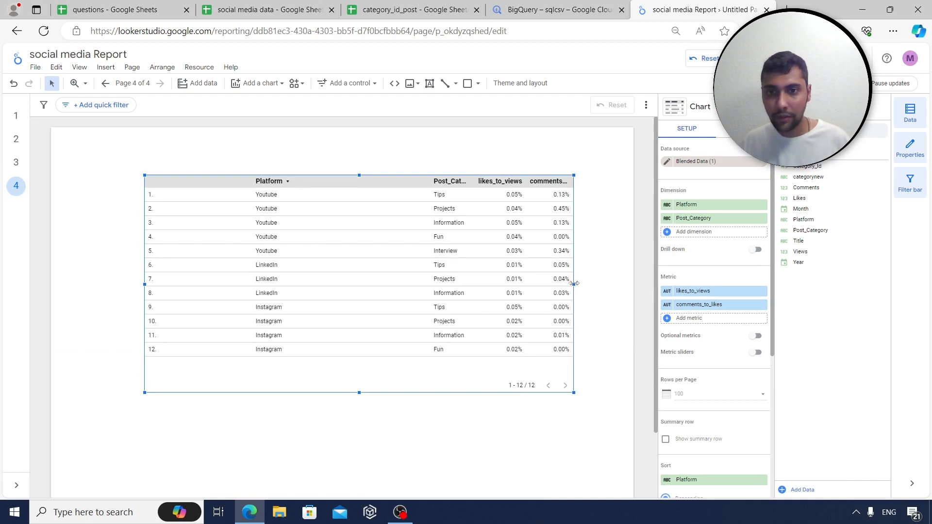
drag(573, 284, 574, 282)
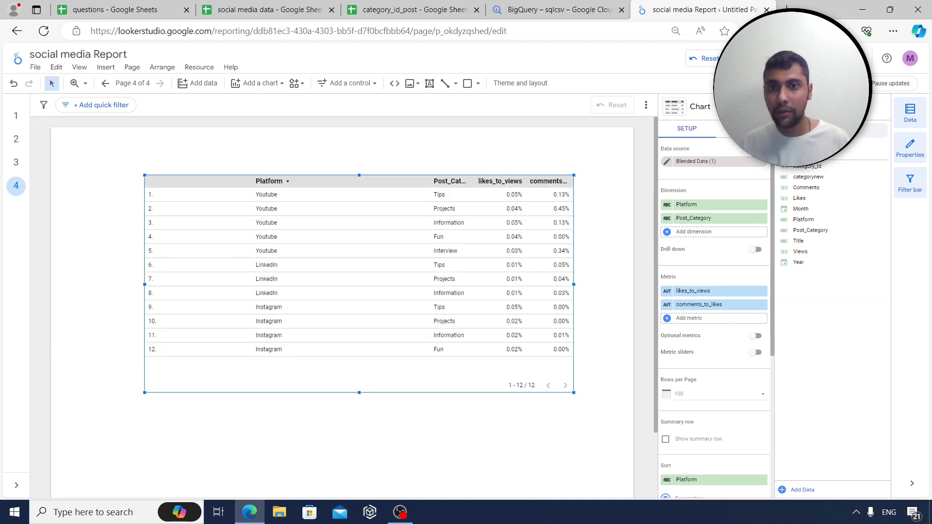
Style the table's first metric, likes_to_views, as a heatmap
click(744, 129)
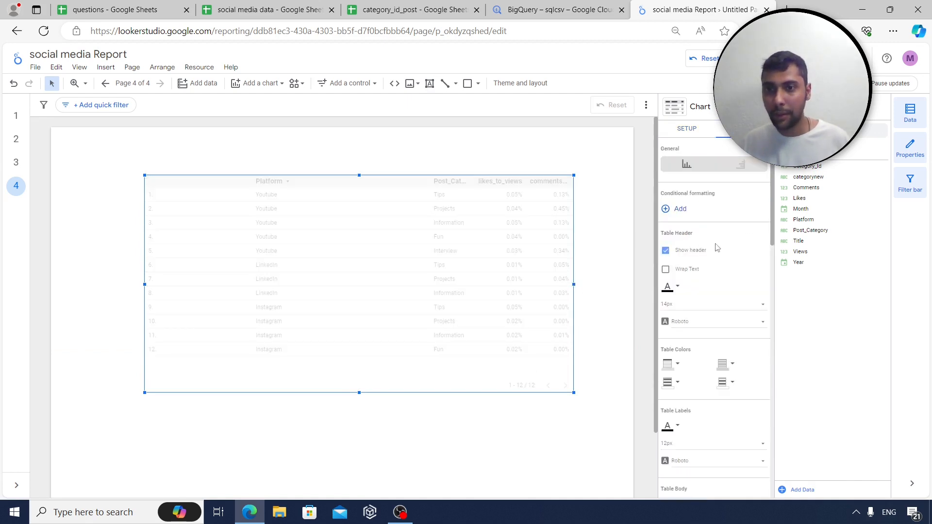
scroll(712, 255, down, 4)
scroll(712, 257, down, 5)
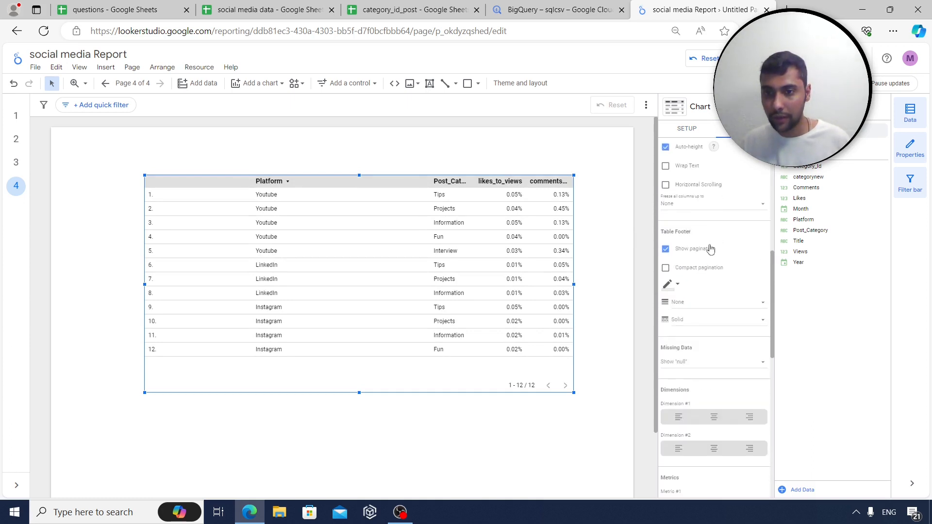
scroll(711, 263, down, 3)
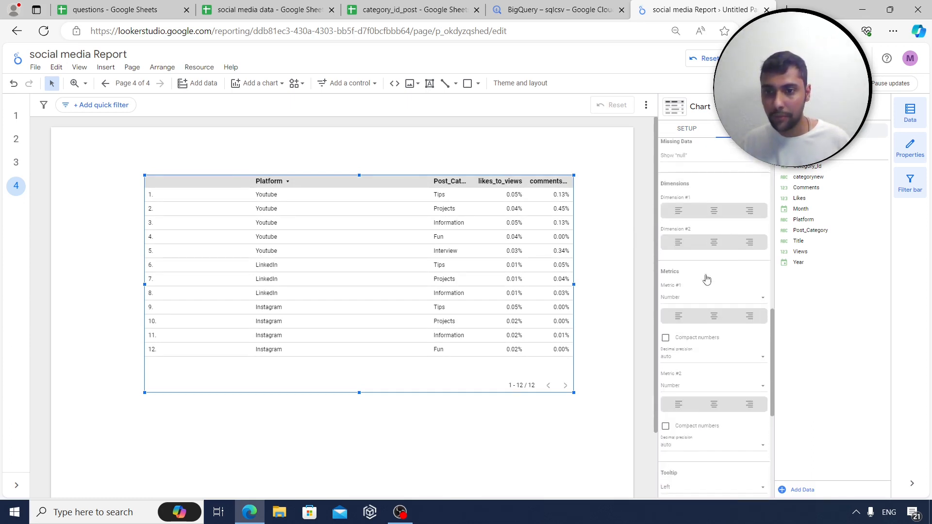
click(705, 289)
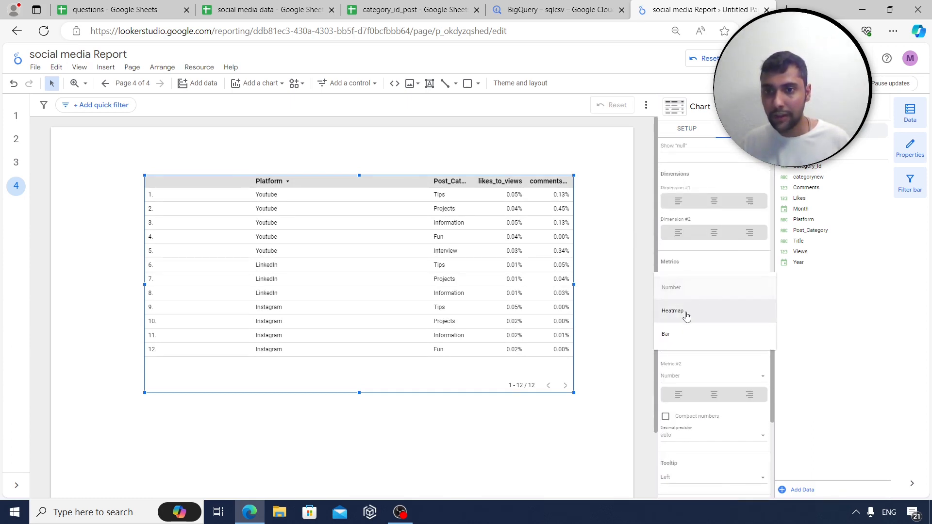
click(688, 311)
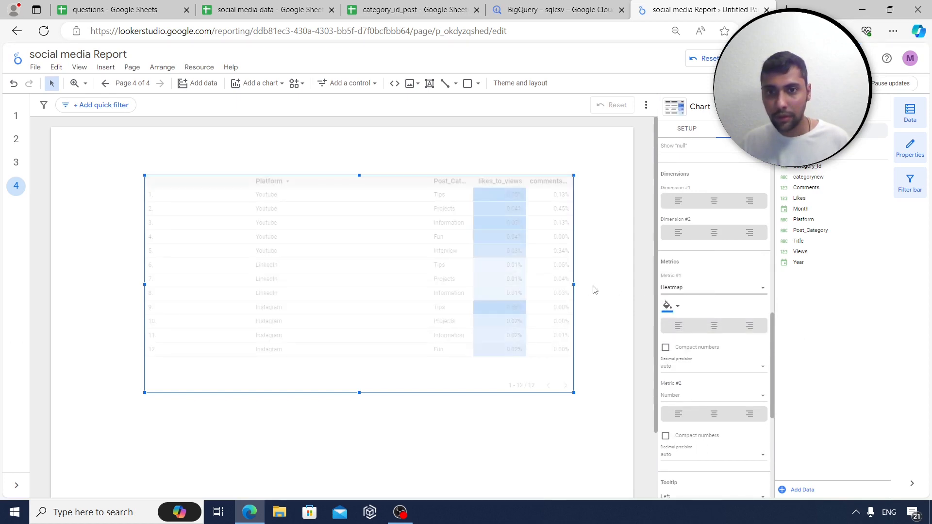
Style the second metric, comments_to_likes, as a heatmap and deselect the table
scroll(705, 354, down, 1)
scroll(704, 354, down, 3)
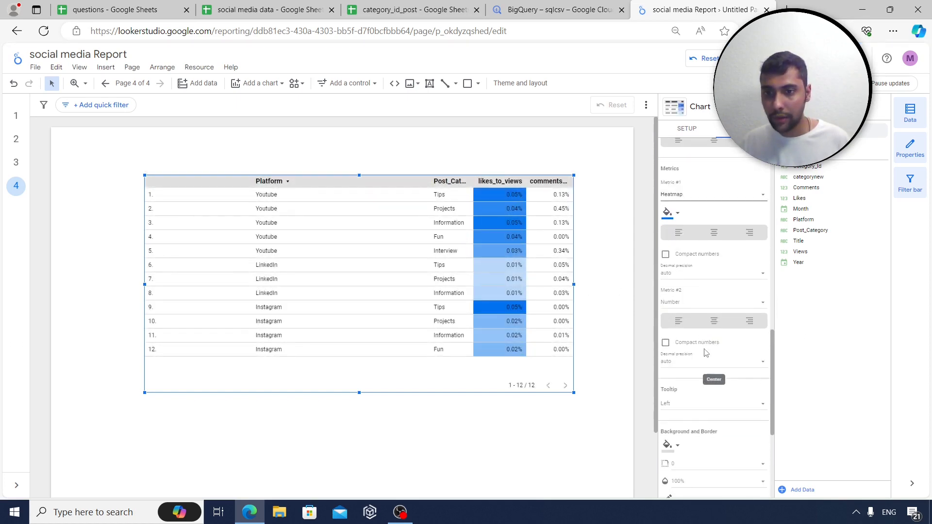
click(716, 285)
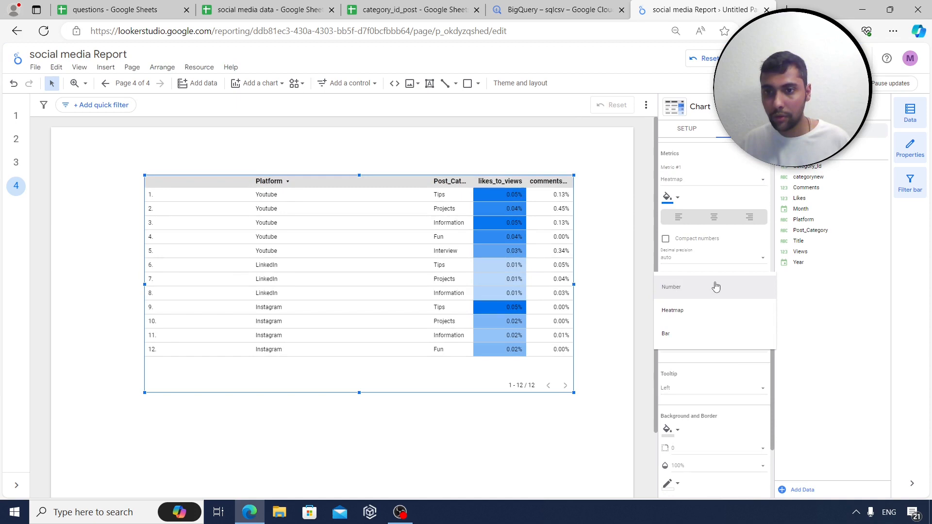
click(697, 311)
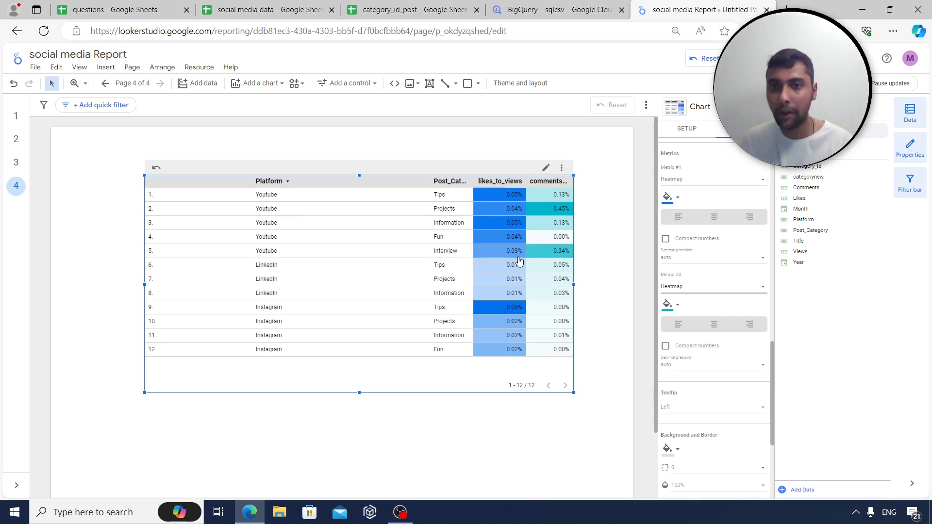
click(403, 413)
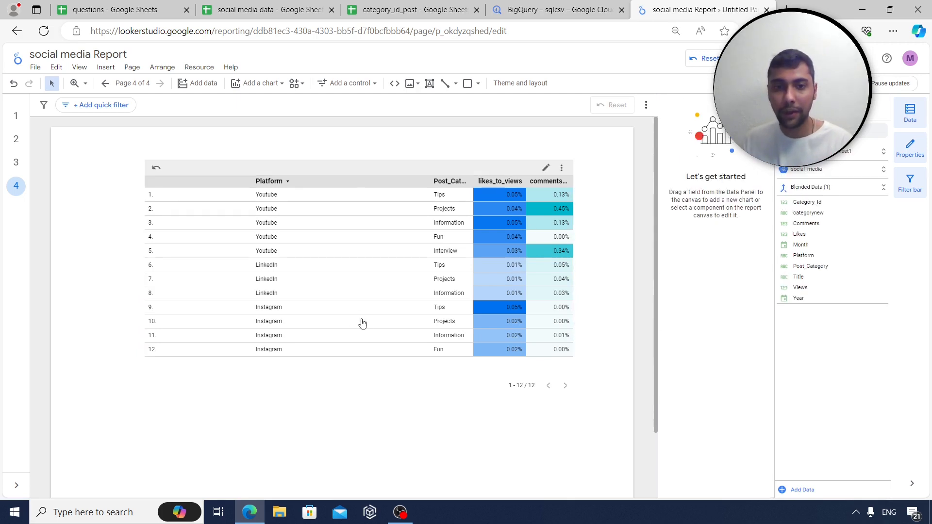
Review the overall scorecards on page 1 and the platform table on page 2, comparing them with the ratio table on page 4
click(355, 314)
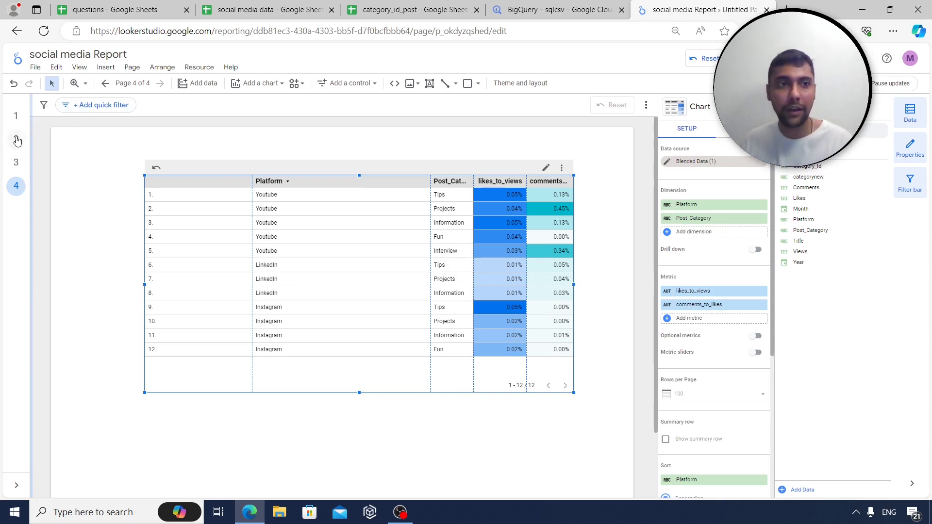
click(16, 117)
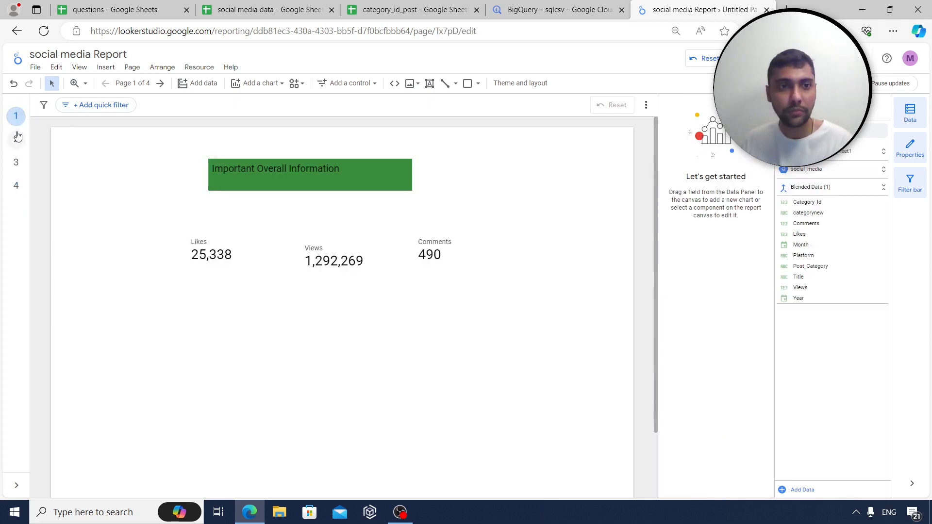
click(22, 139)
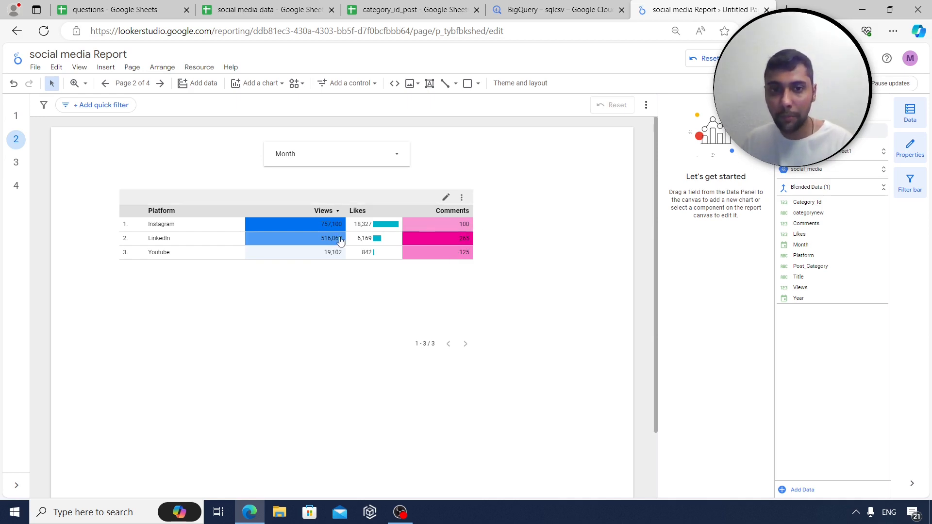
click(17, 186)
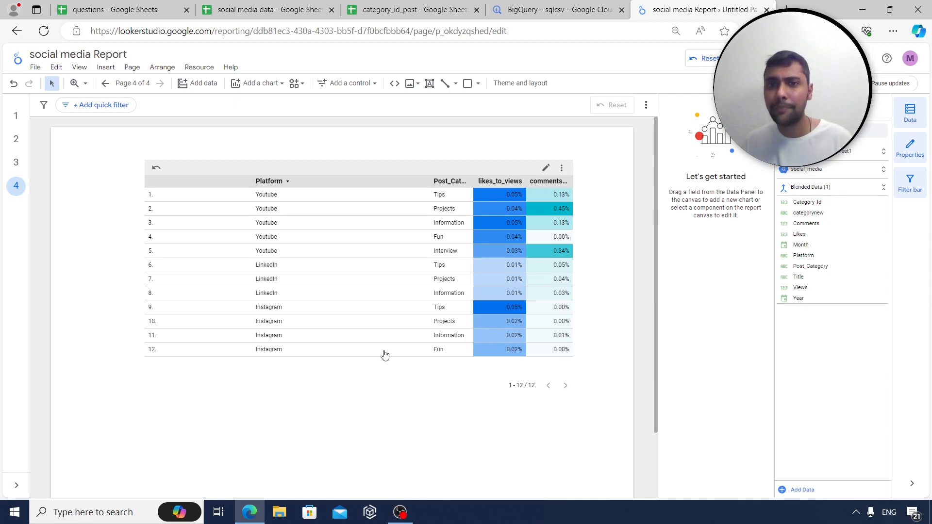
click(16, 116)
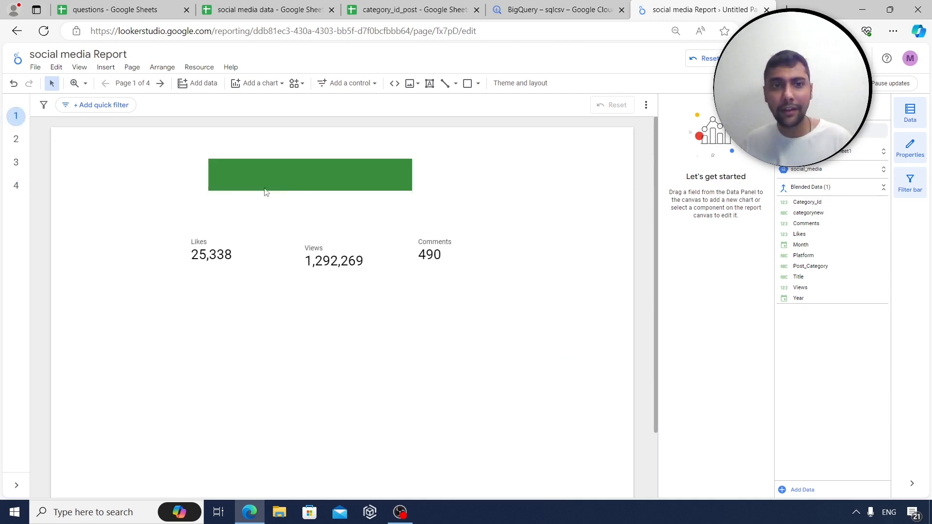
click(16, 139)
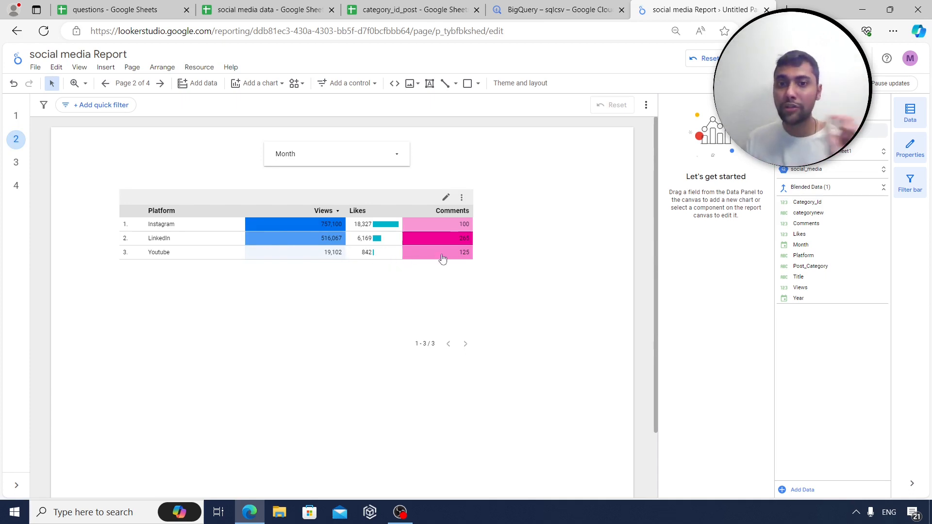
mouse_move(380, 257)
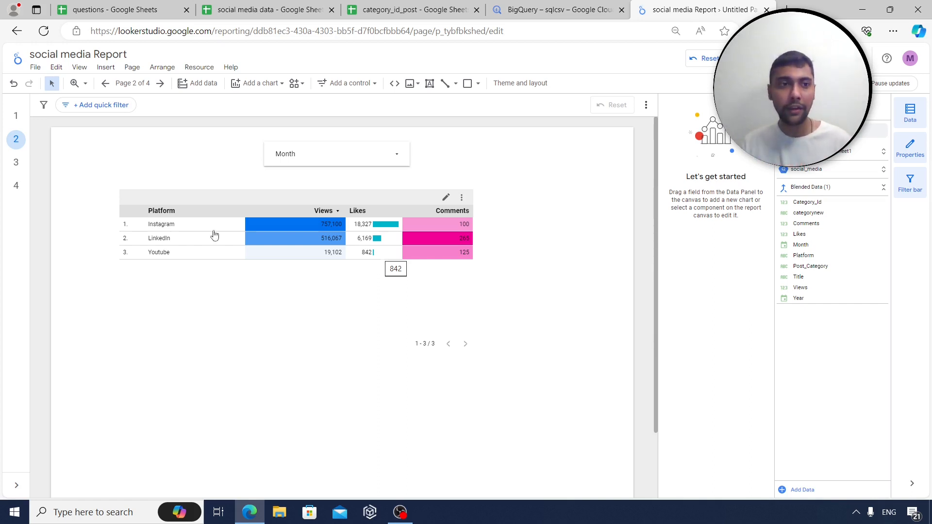
click(16, 186)
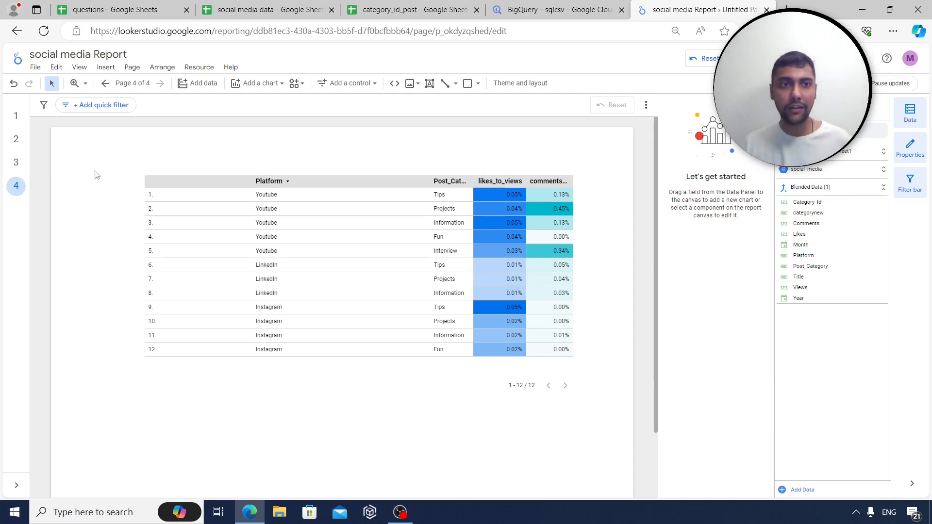
Add a fifth page to the report and place a column chart in its upper area
click(106, 68)
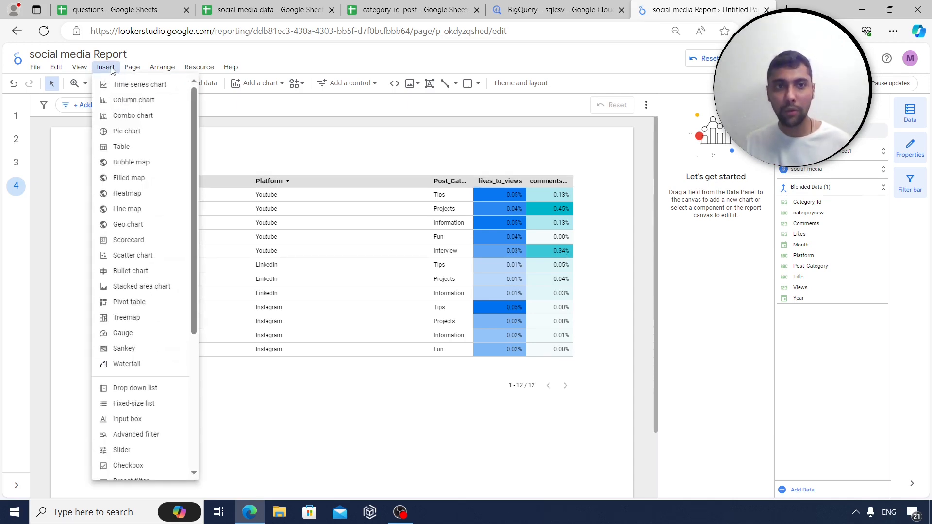
click(135, 70)
click(134, 69)
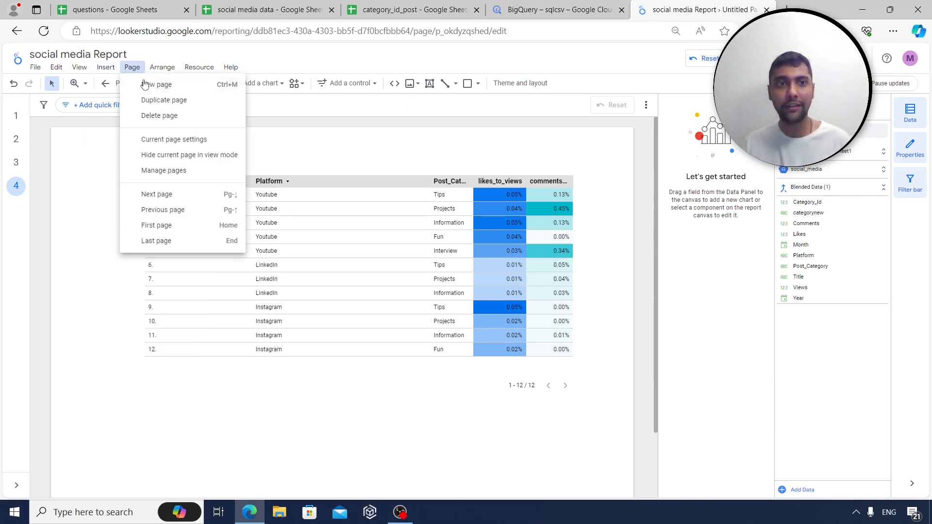
click(145, 85)
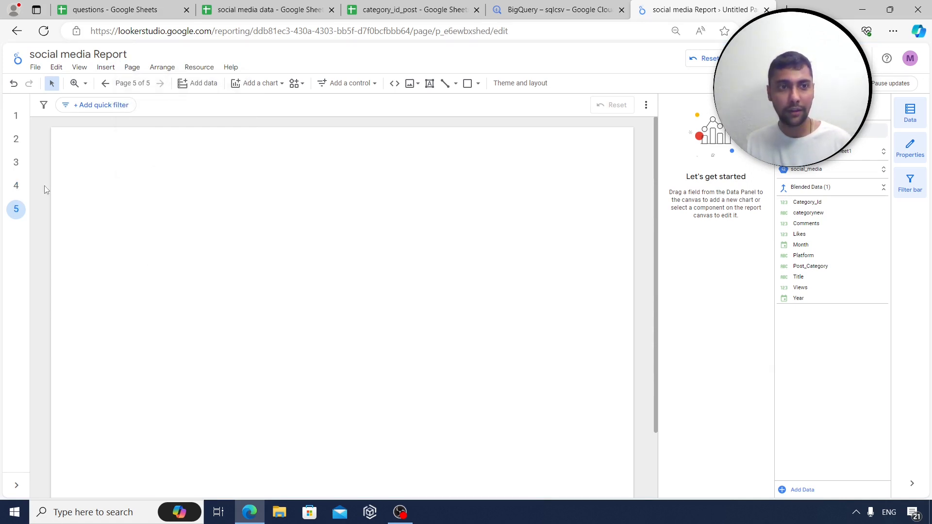
click(106, 67)
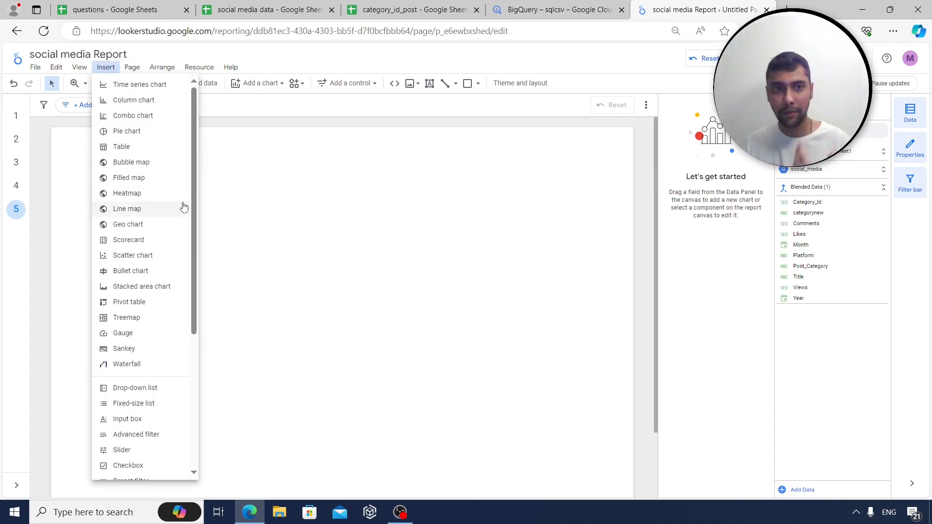
click(144, 99)
click(140, 177)
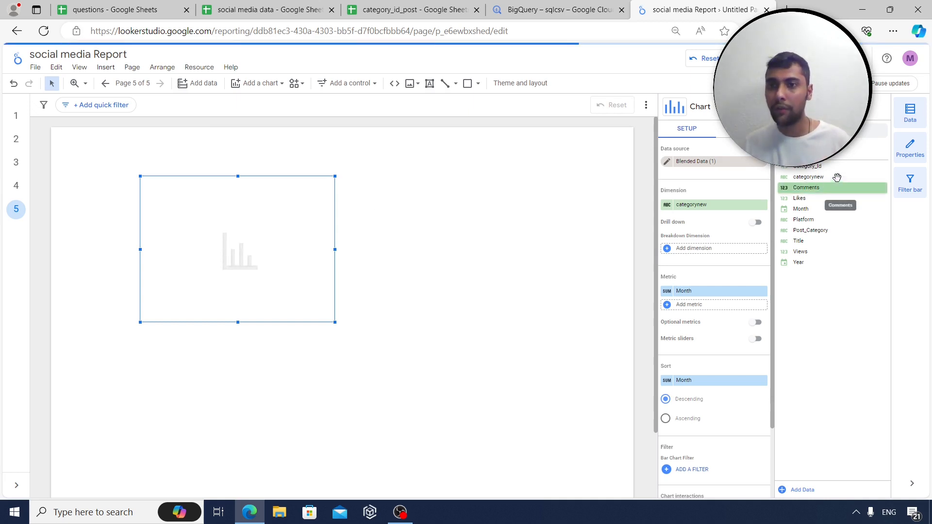
Set the column chart's dimension to Post_Category and its metrics to Likes and Views, removing the Month metric
drag(834, 231, 723, 205)
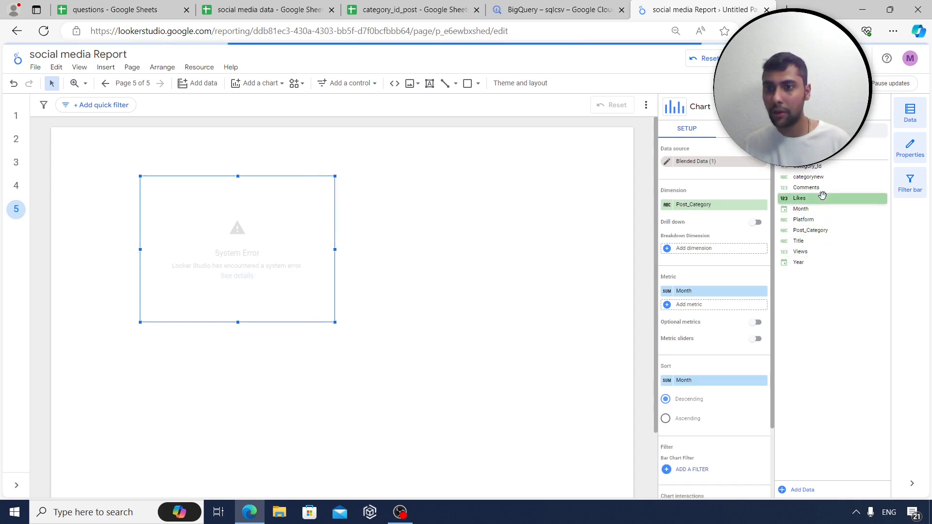
drag(822, 195, 716, 288)
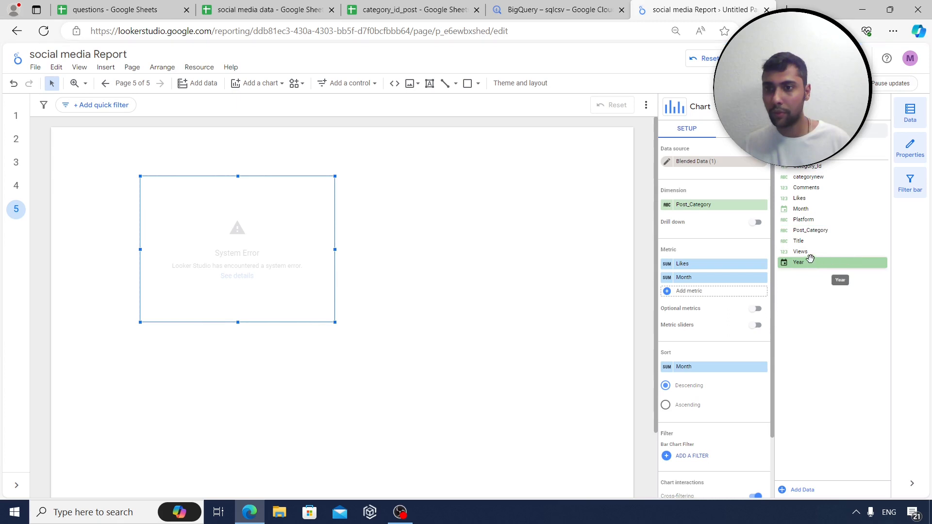
drag(805, 251, 729, 287)
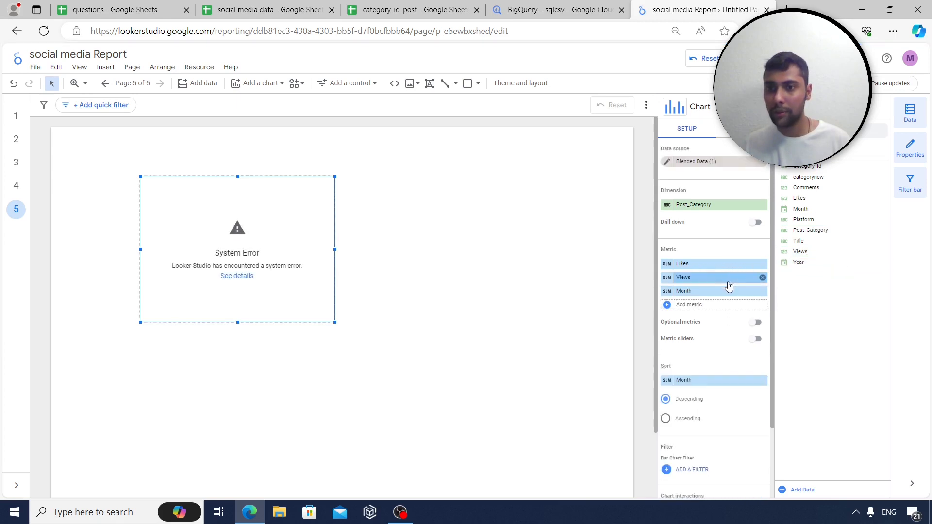
click(762, 291)
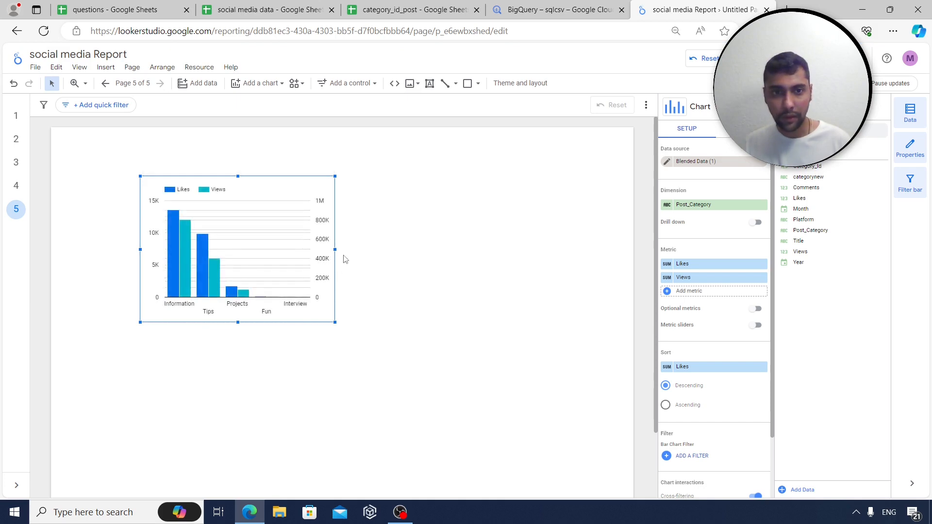
Enlarge the column chart in width and height and move it lower on the page to leave space above it
drag(335, 248, 435, 272)
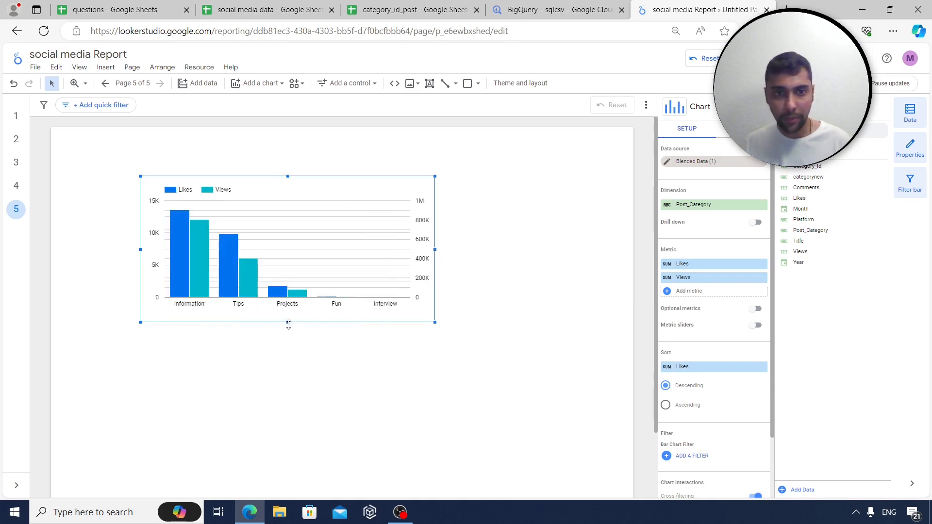
drag(291, 325, 290, 341)
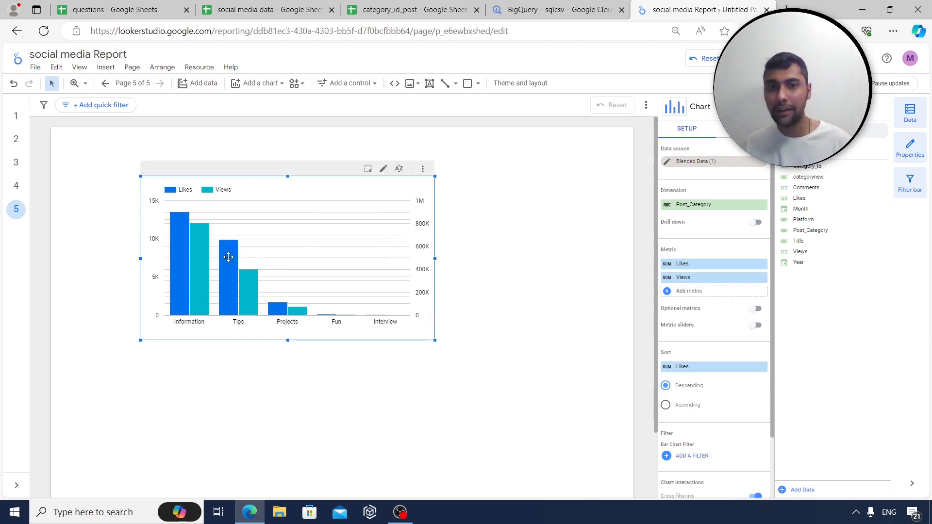
mouse_move(194, 257)
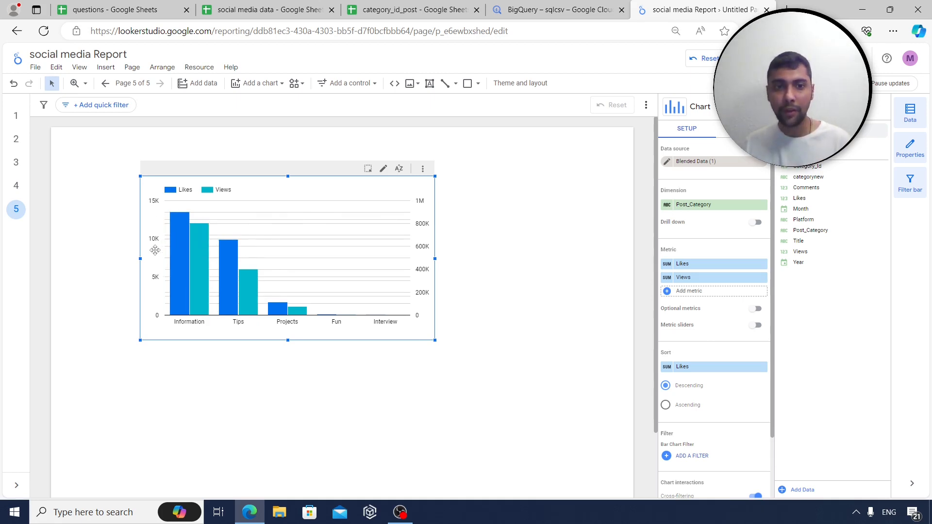
mouse_move(223, 255)
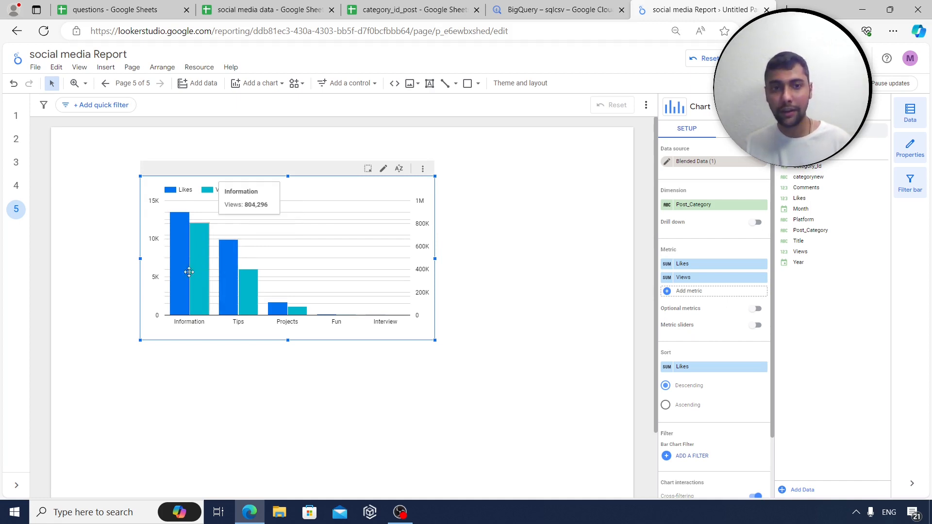
mouse_move(258, 280)
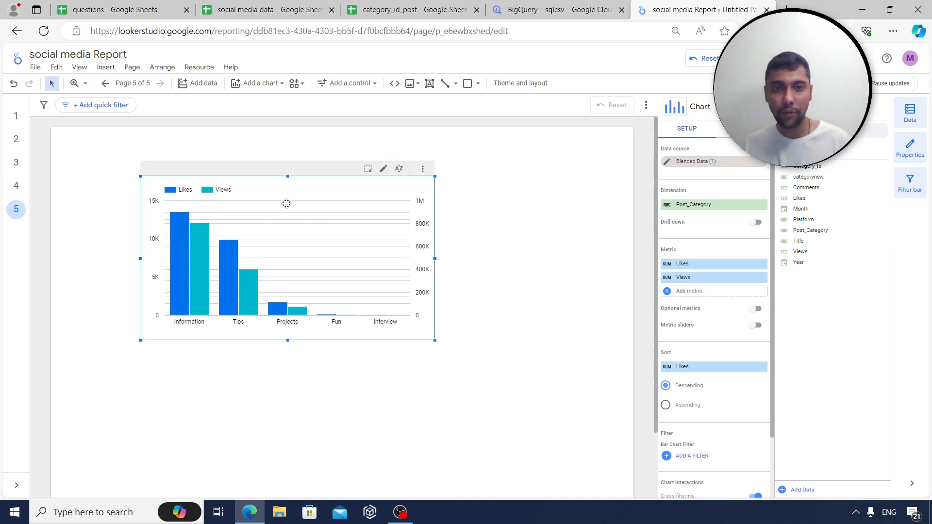
drag(287, 203, 275, 235)
Insert a drop-down list control above the column chart with Platform as its control field
click(106, 68)
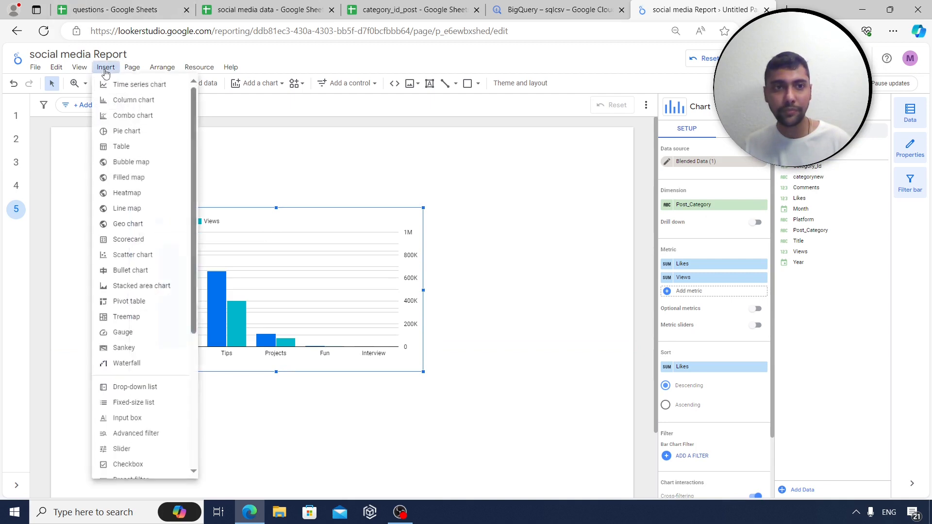
click(146, 387)
click(235, 147)
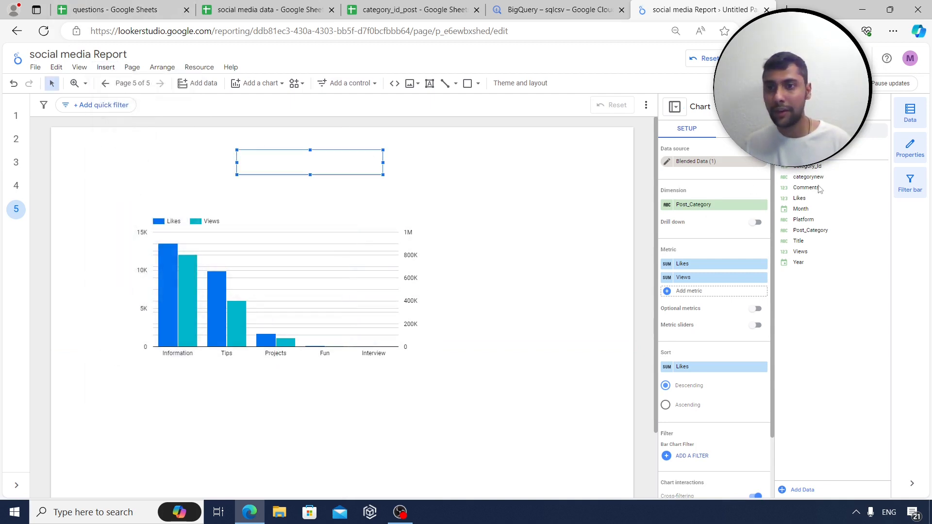
drag(824, 218, 730, 210)
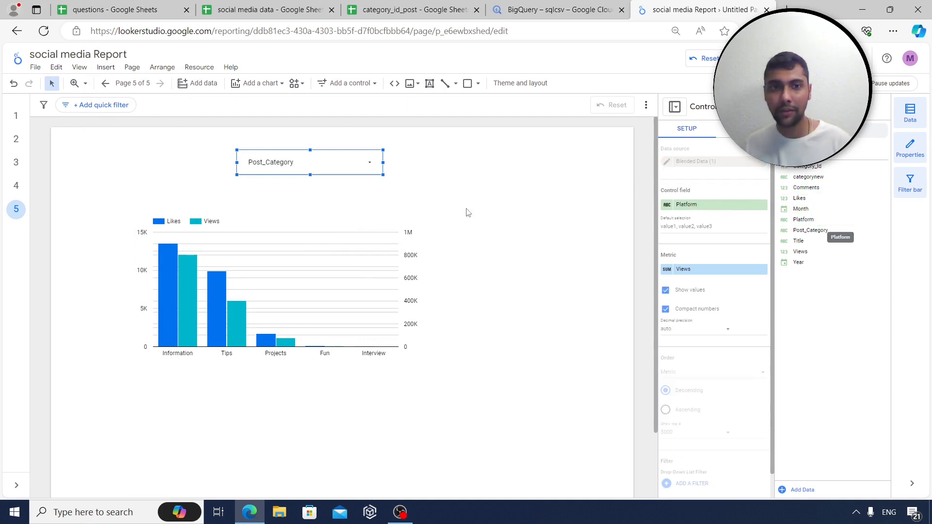
Test the Platform drop-down by filtering the chart to LinkedIn only and reselecting all platforms
click(365, 167)
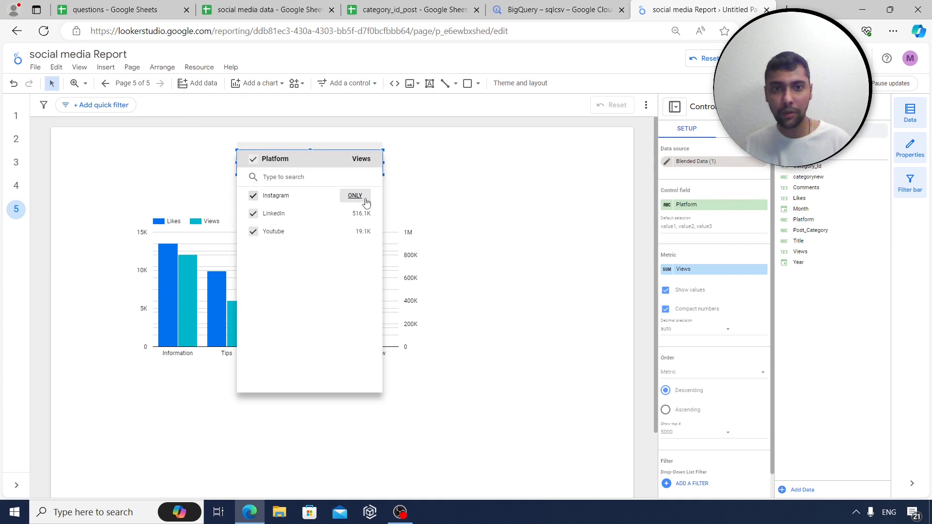
click(355, 213)
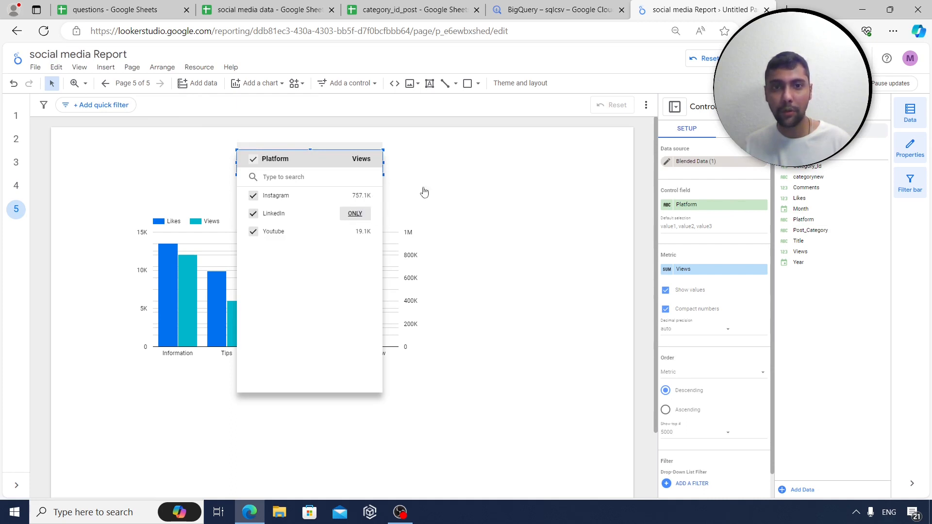
click(462, 166)
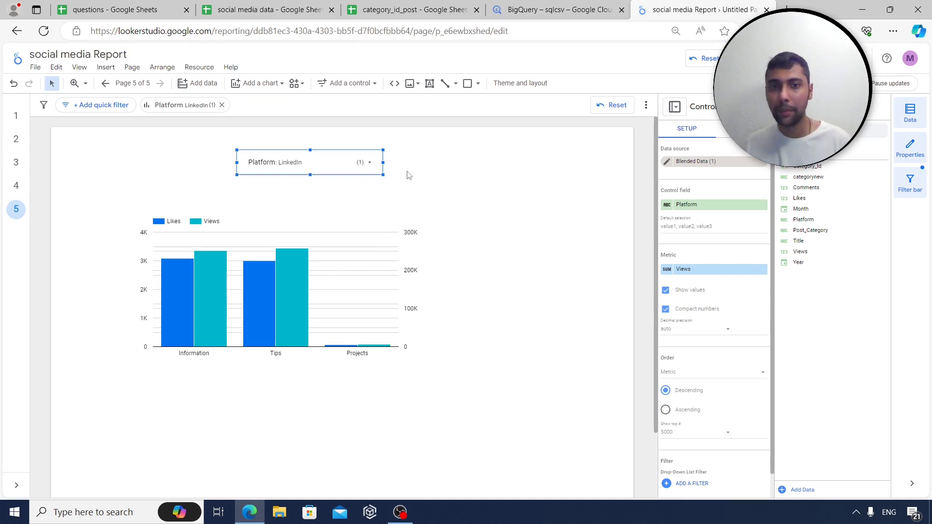
click(380, 166)
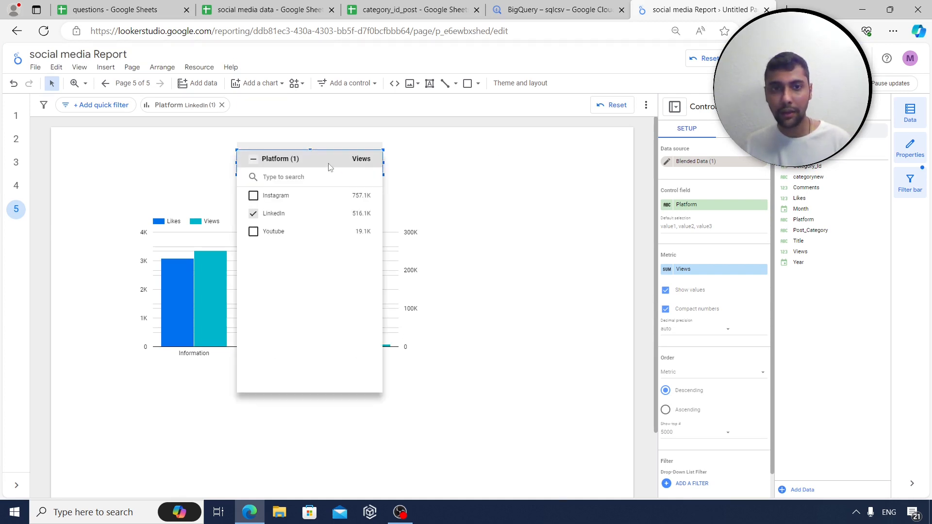
click(251, 163)
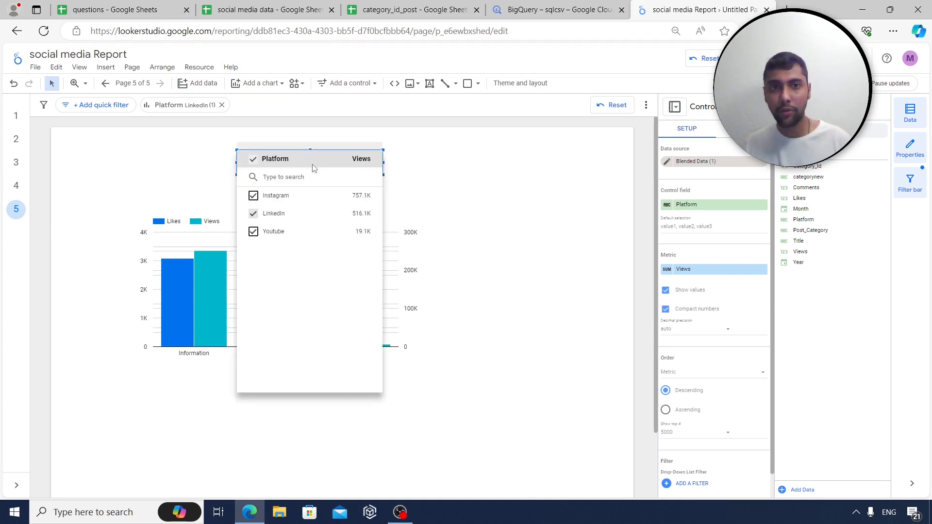
click(565, 172)
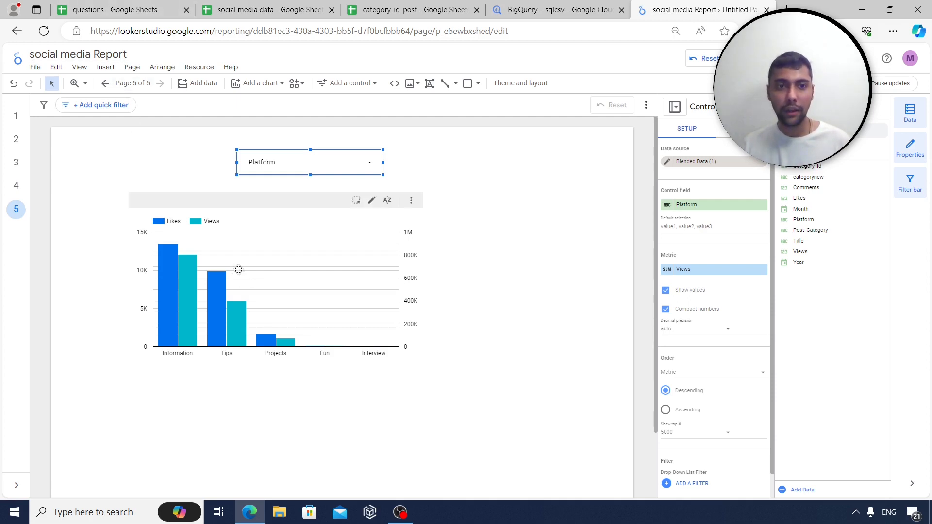
Shift the column chart toward the page's left edge and insert a pie chart to the right of it
click(226, 256)
drag(227, 256, 180, 246)
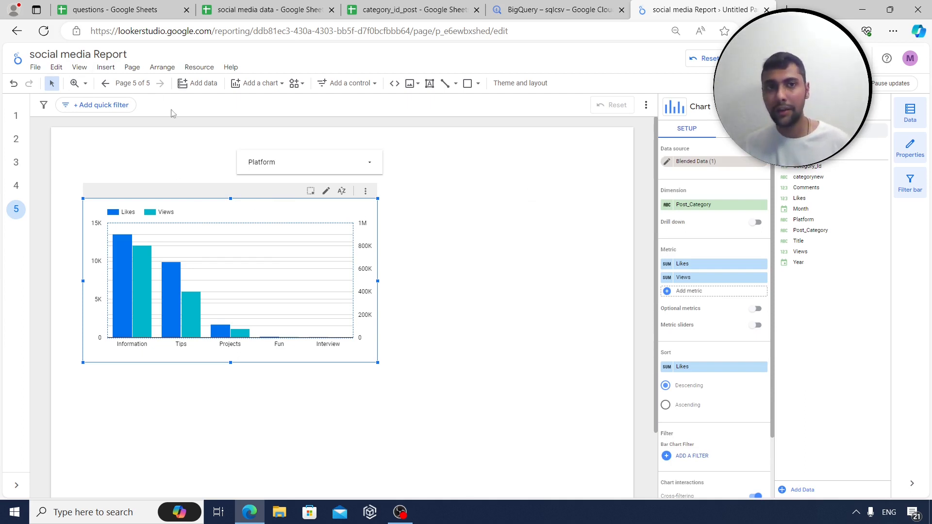
click(106, 67)
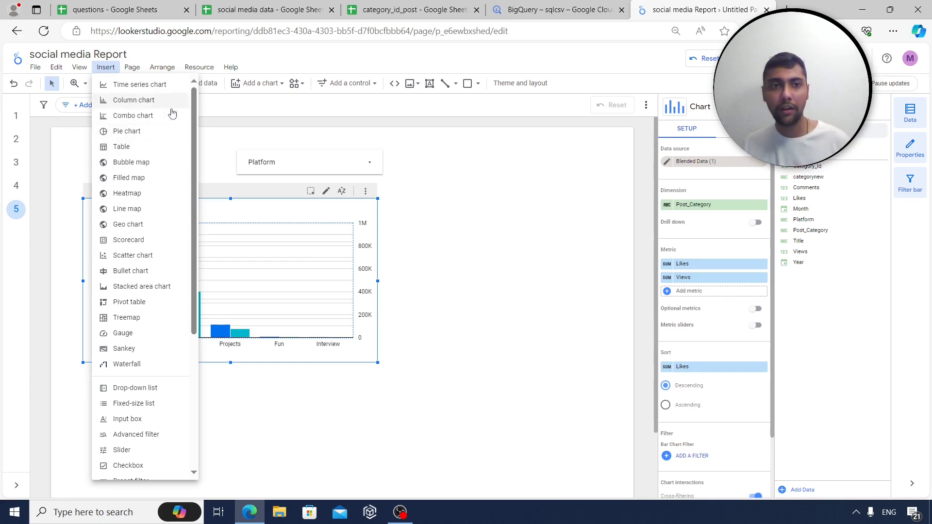
click(484, 224)
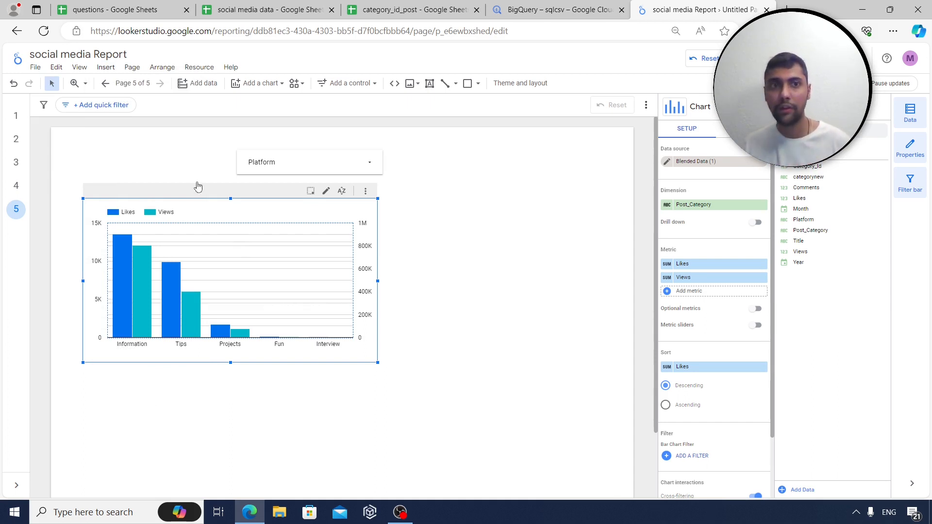
click(111, 69)
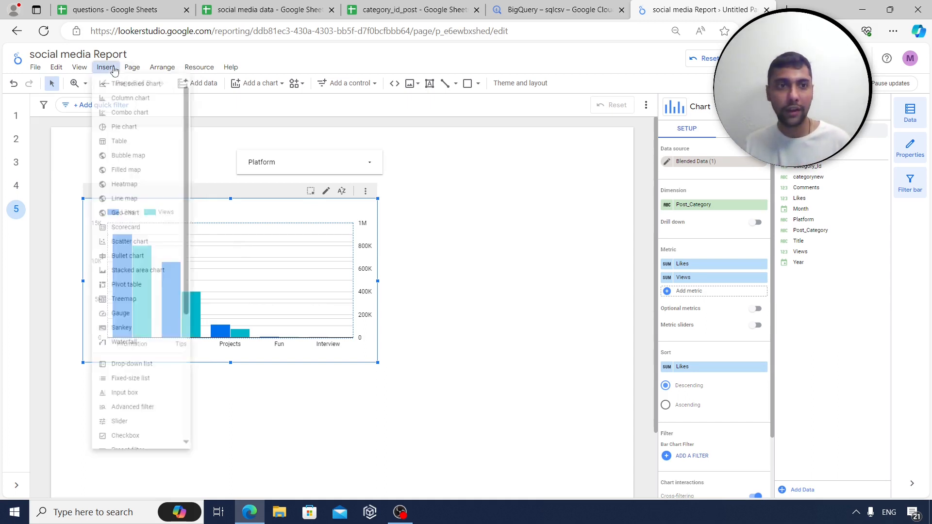
click(131, 136)
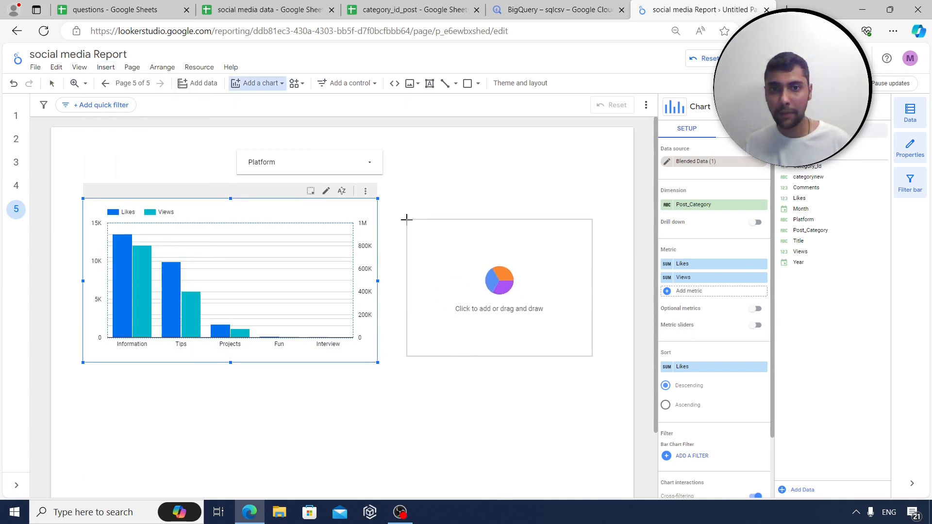
click(406, 223)
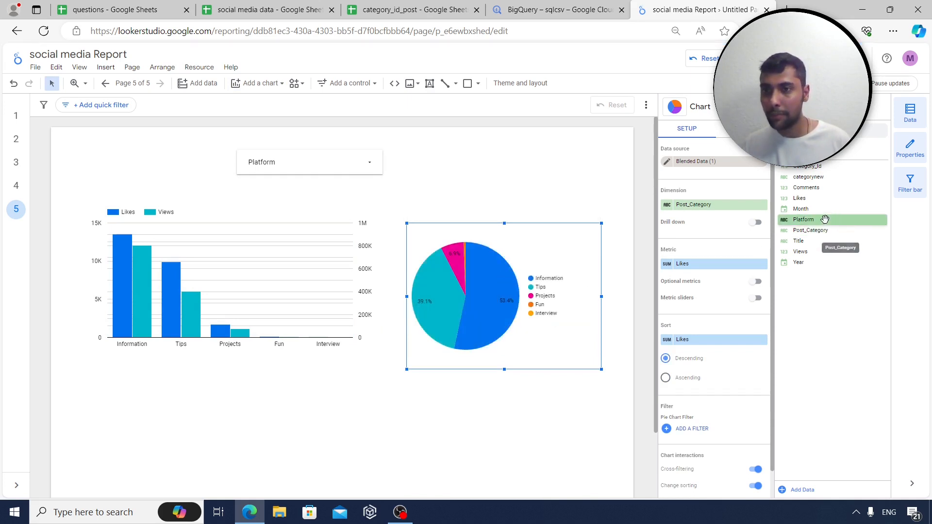
Set the pie chart's metric to Views and its dimension to Platform
drag(824, 219, 728, 204)
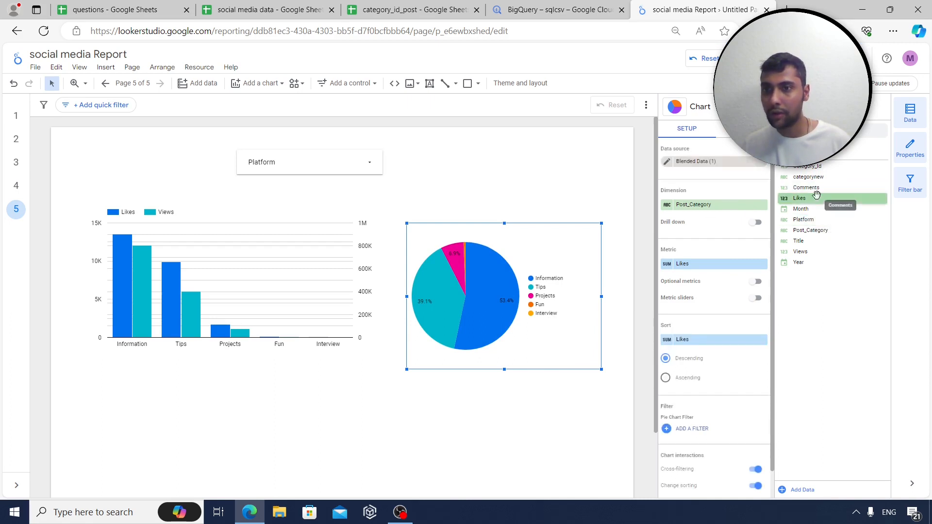
drag(818, 248, 719, 265)
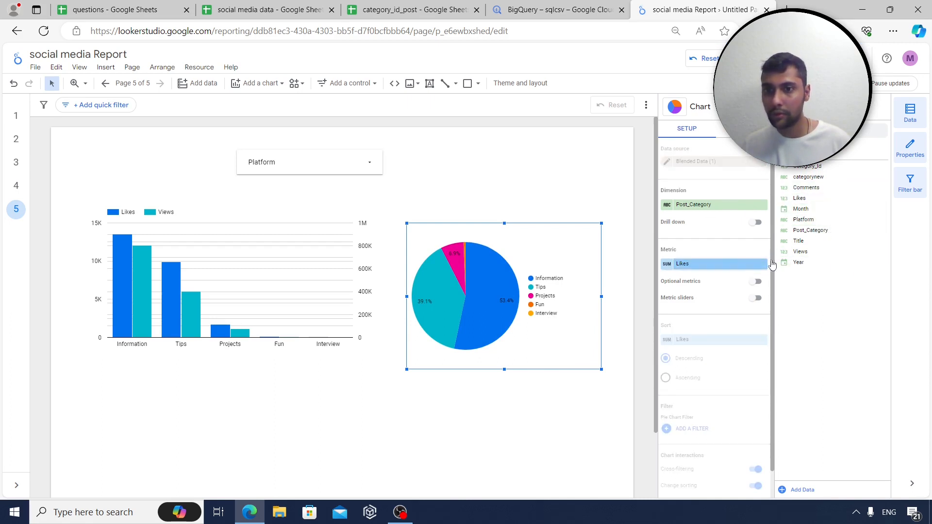
drag(808, 252, 701, 267)
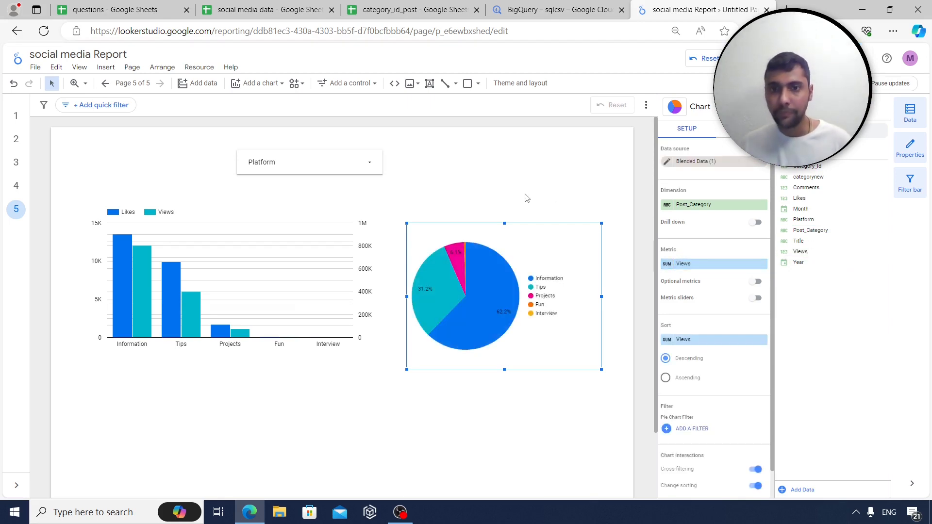
drag(820, 218, 492, 154)
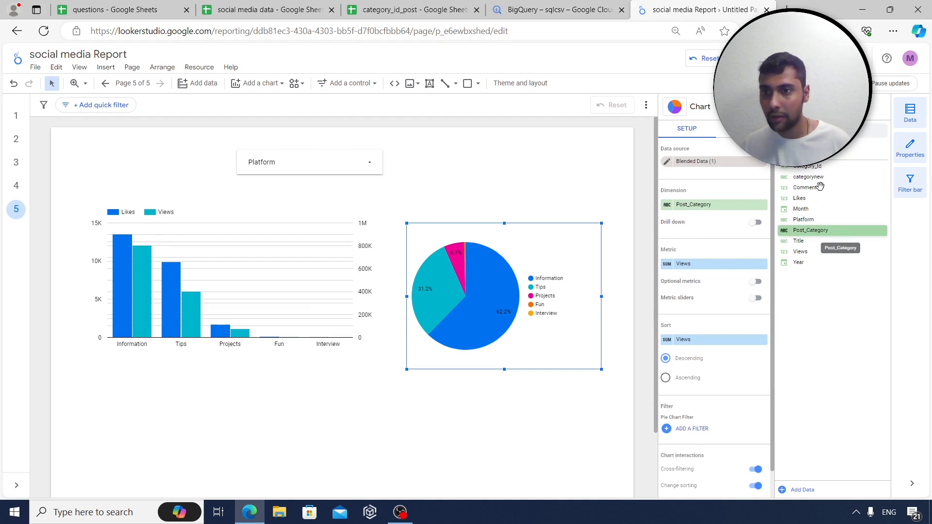
drag(809, 220, 704, 208)
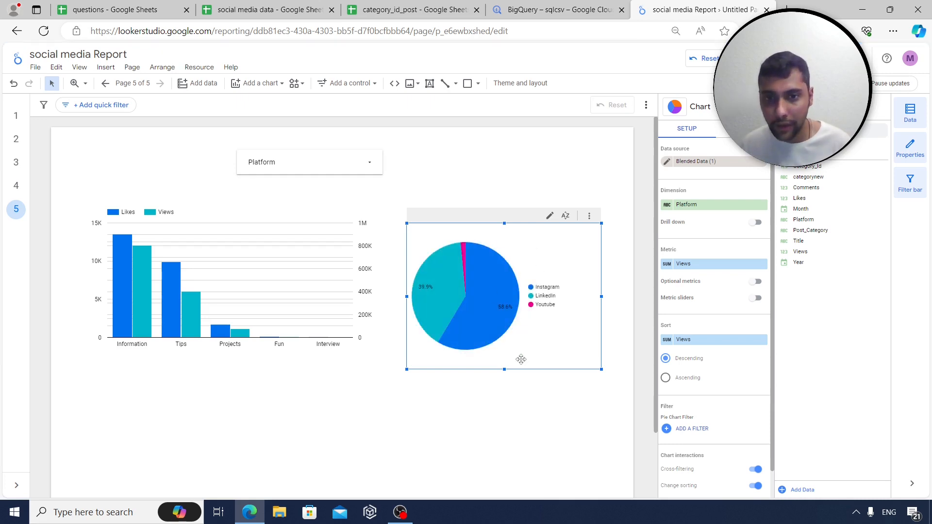
mouse_move(517, 298)
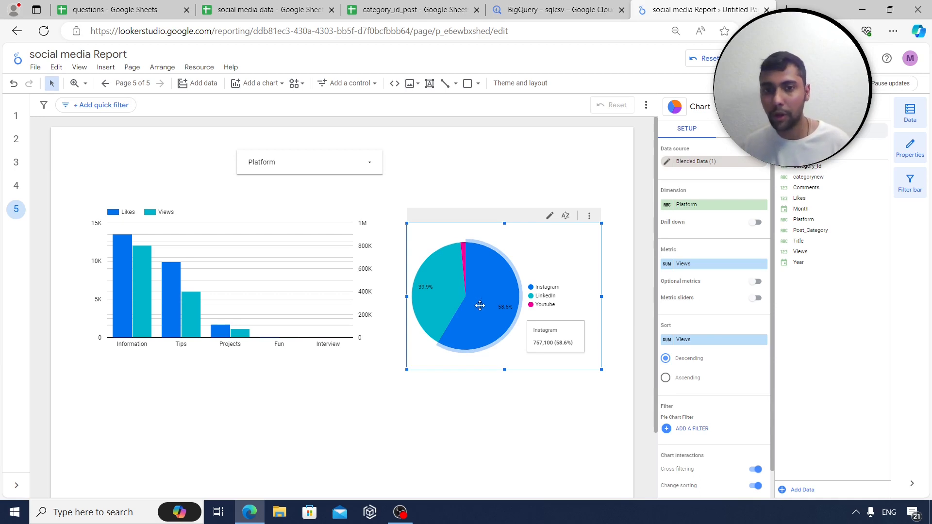
Insert a text box above the pie chart reading "View Share by Platform"
mouse_move(435, 286)
mouse_move(464, 247)
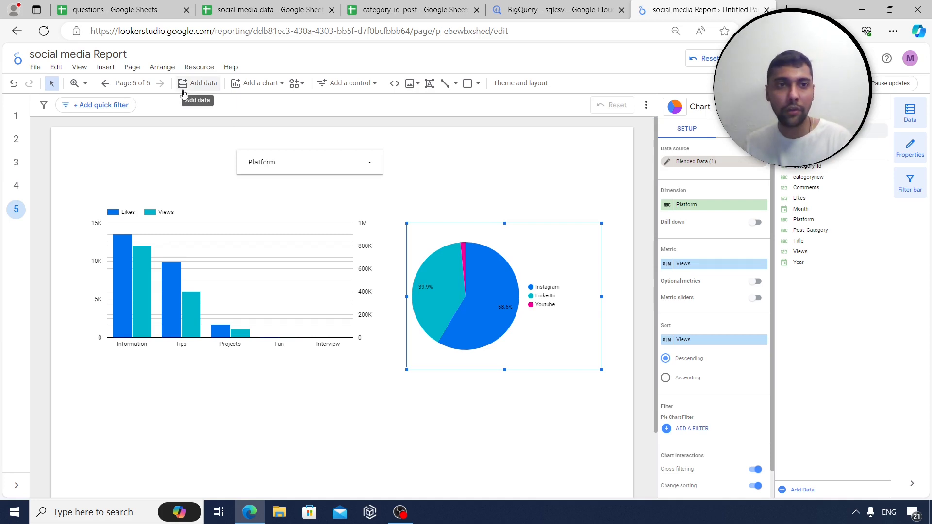
click(107, 68)
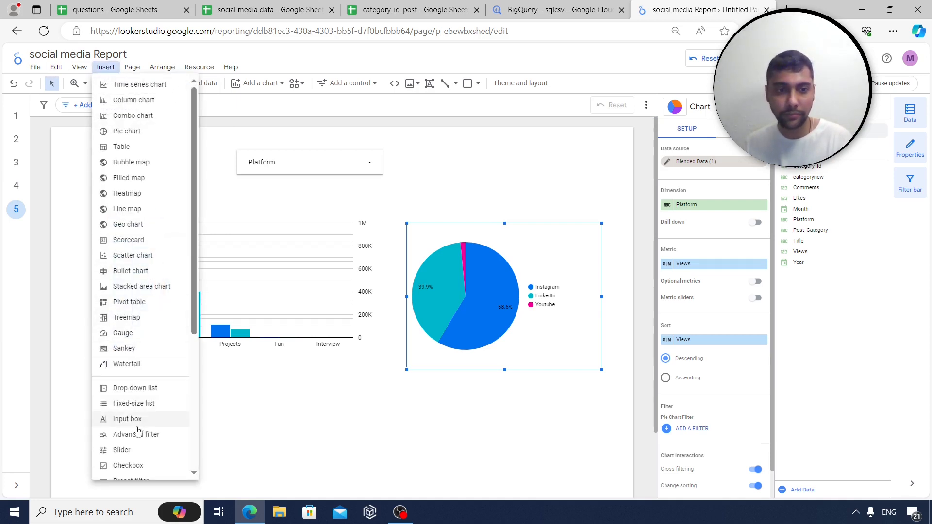
scroll(136, 429, down, 4)
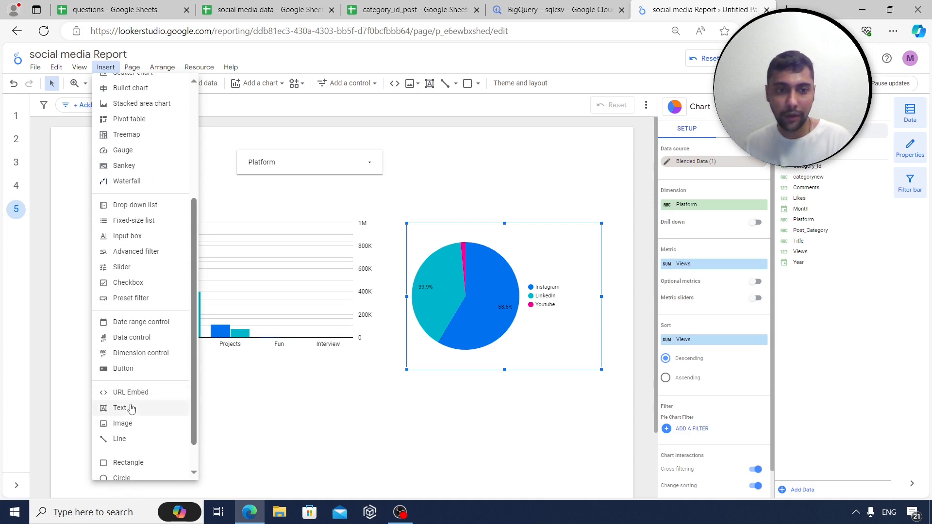
click(120, 408)
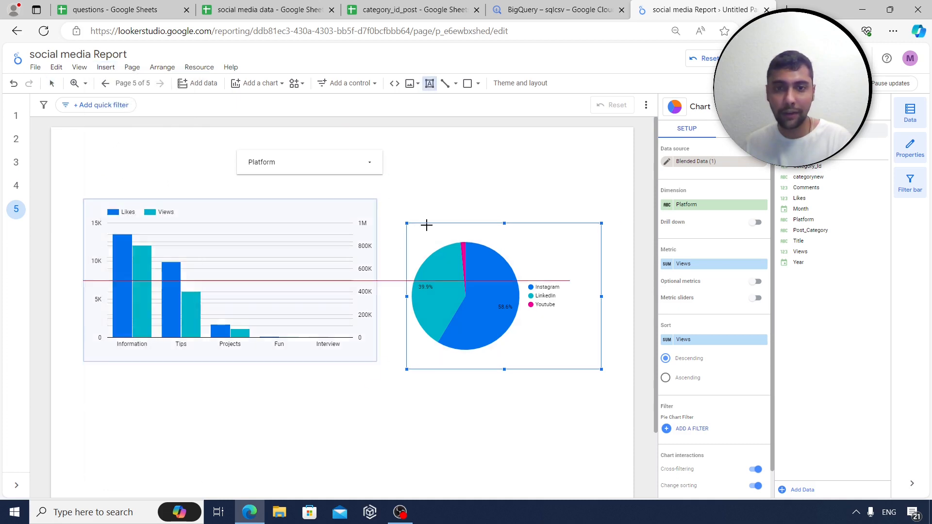
click(458, 185)
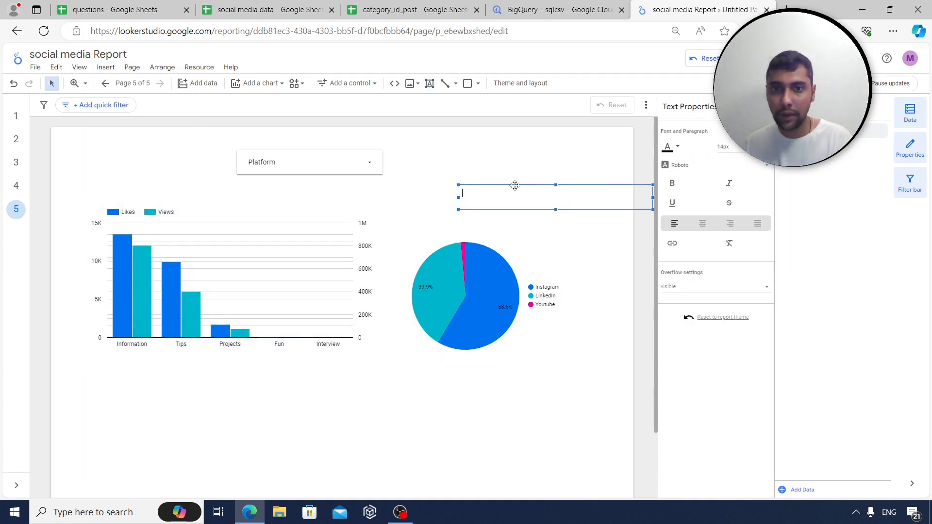
drag(515, 186, 484, 183)
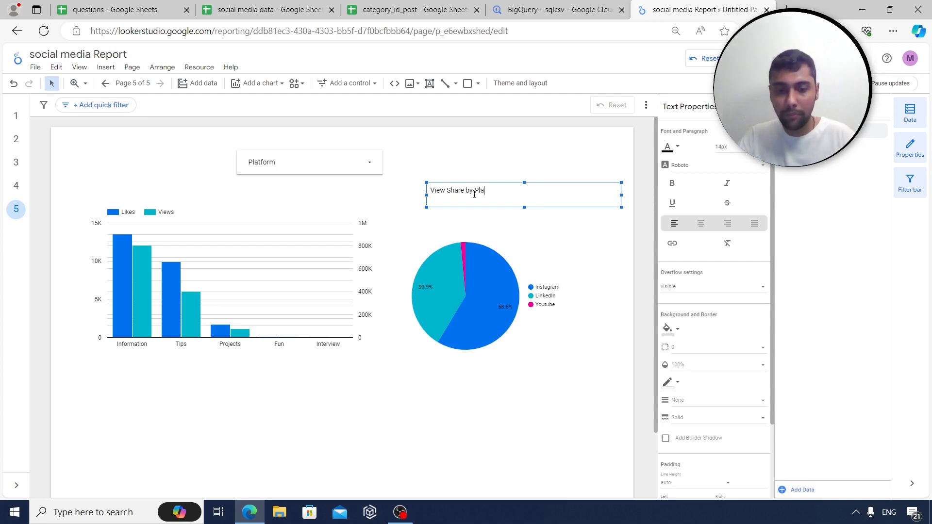
text(orm)
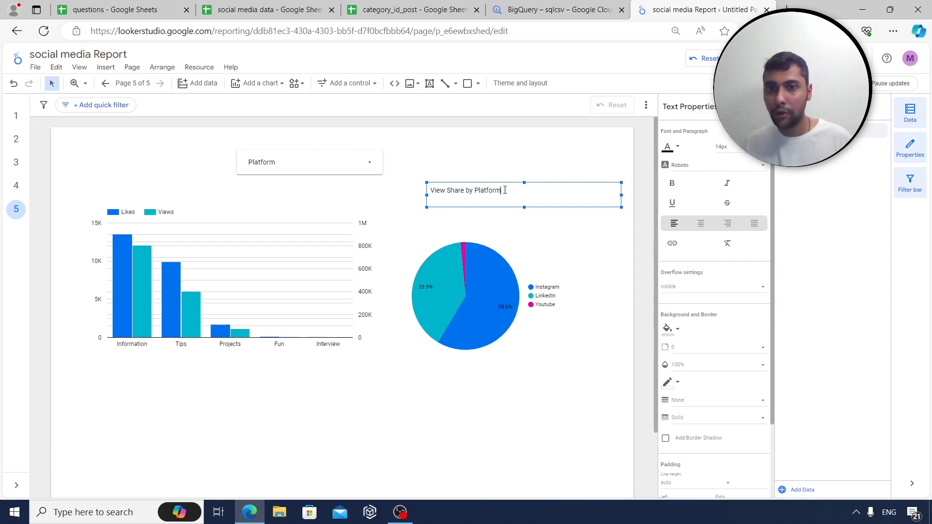
Set the pie chart title's font size to 24px and fill its background with orange-red
drag(505, 191, 419, 194)
click(737, 148)
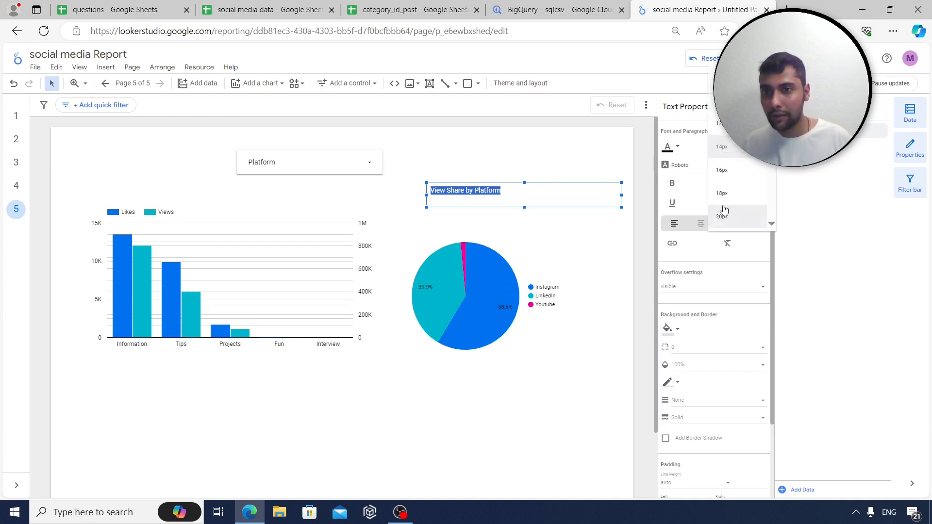
click(732, 195)
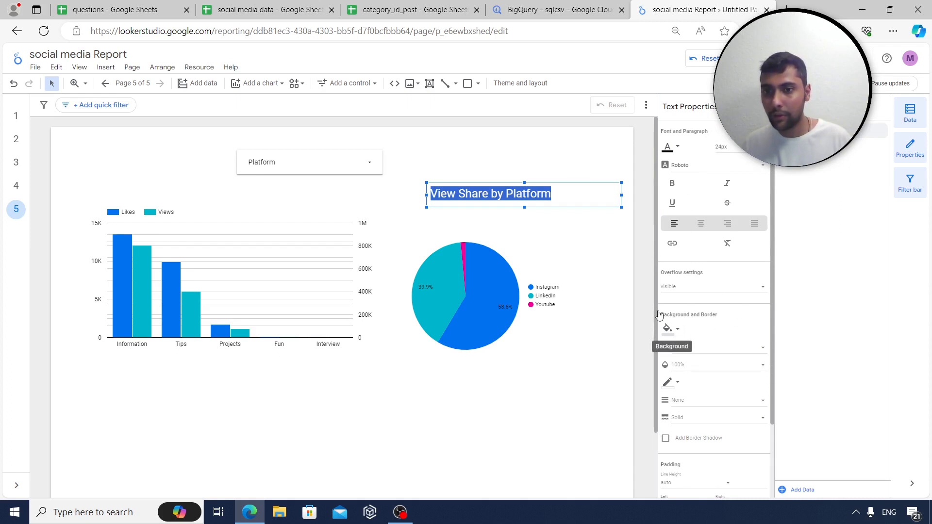
click(670, 330)
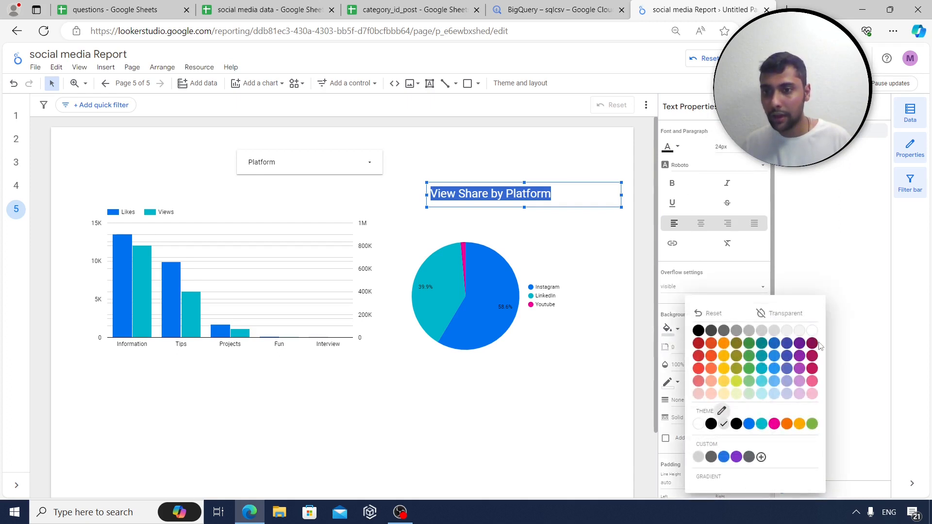
click(712, 346)
click(549, 160)
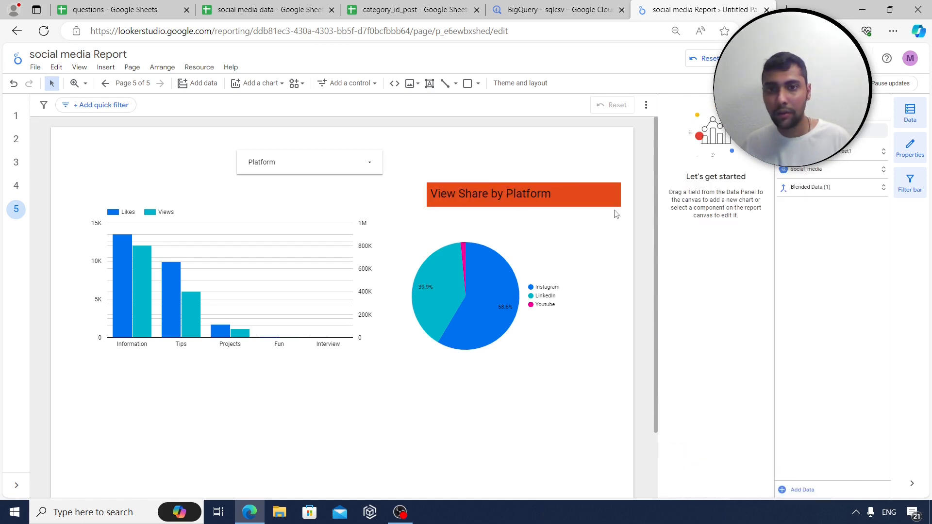
Shift the orange title box slightly up and to the left so it lines up with the pie chart
click(514, 230)
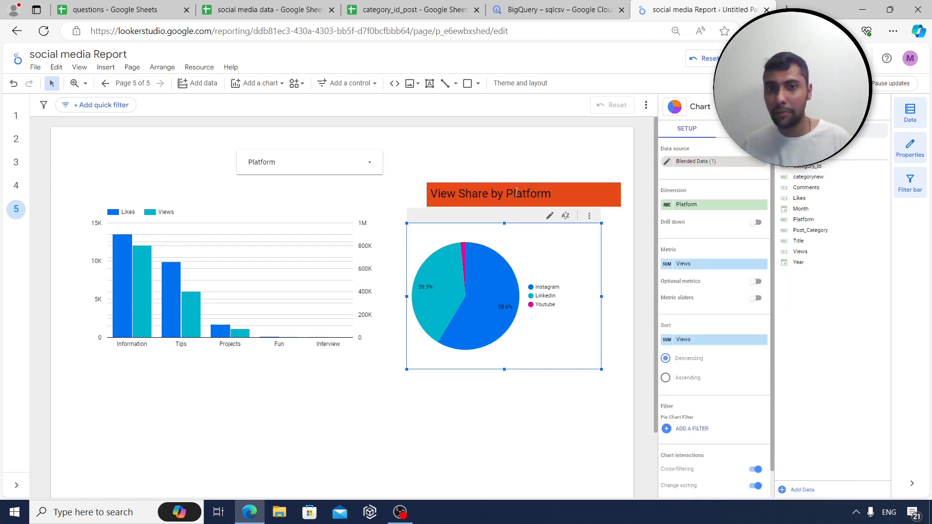
drag(516, 192, 502, 183)
double_click(501, 184)
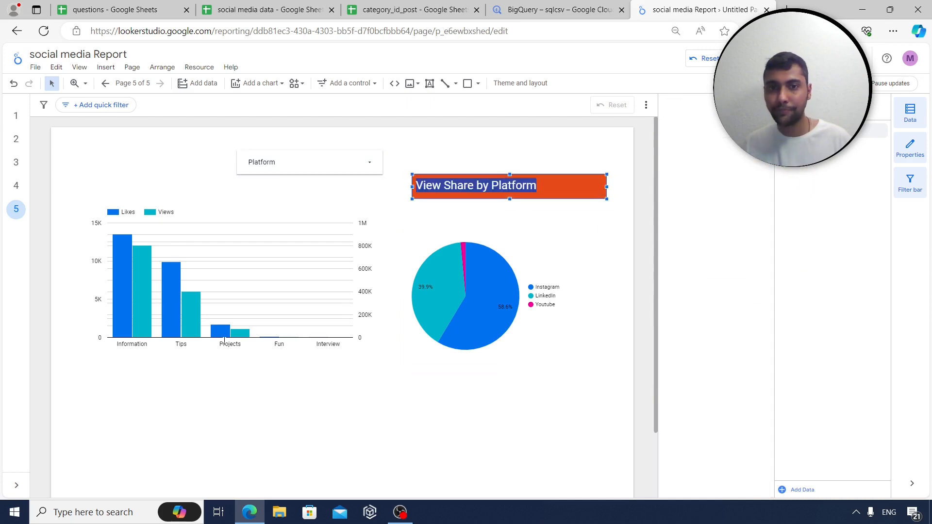
click(190, 410)
click(242, 247)
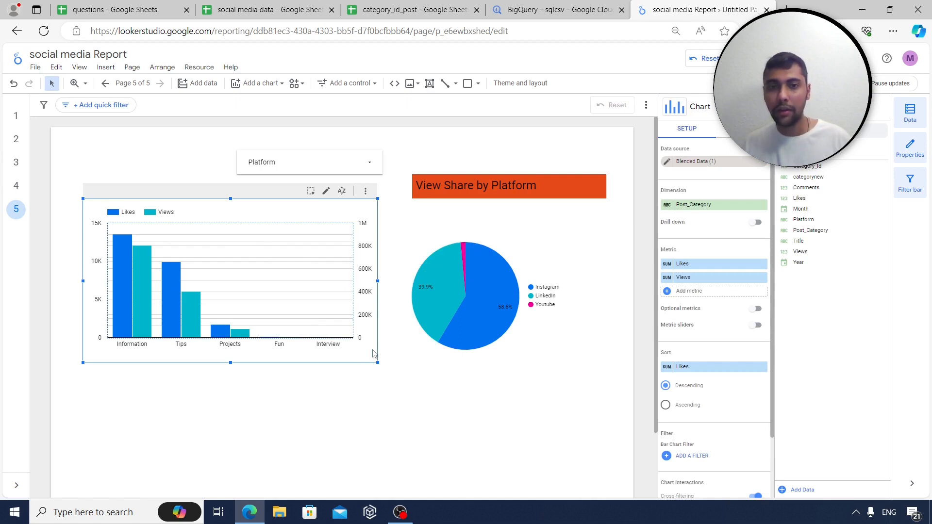
On page 4, add Views as a third metric to the table of likes_to_views and comments_to_likes
click(16, 186)
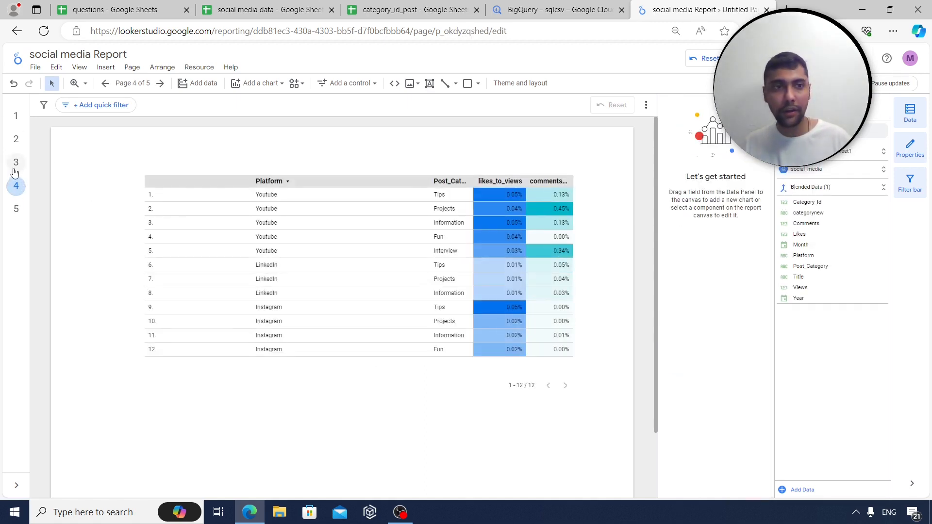
click(17, 163)
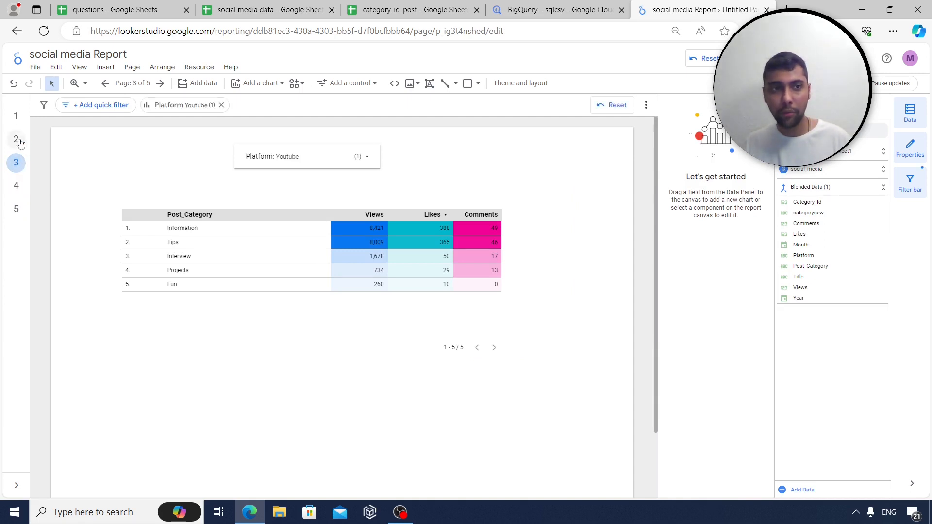
click(17, 140)
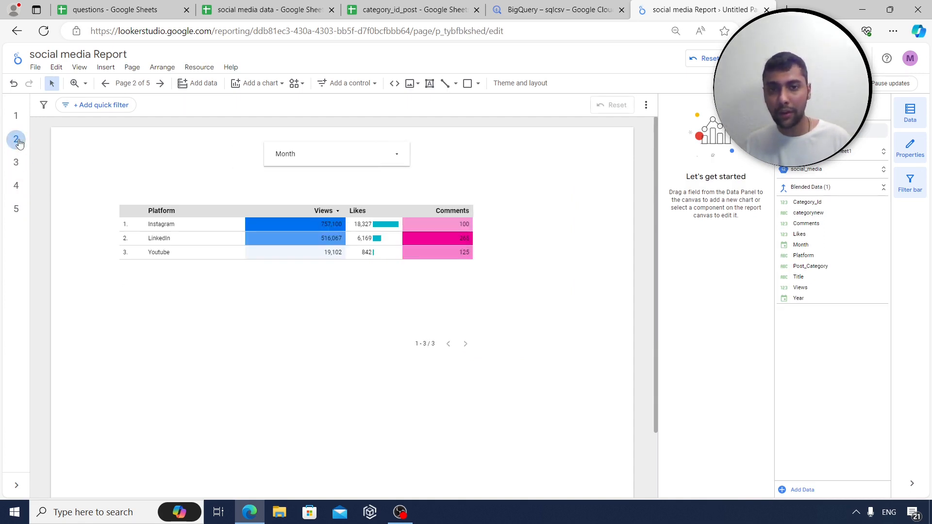
click(21, 164)
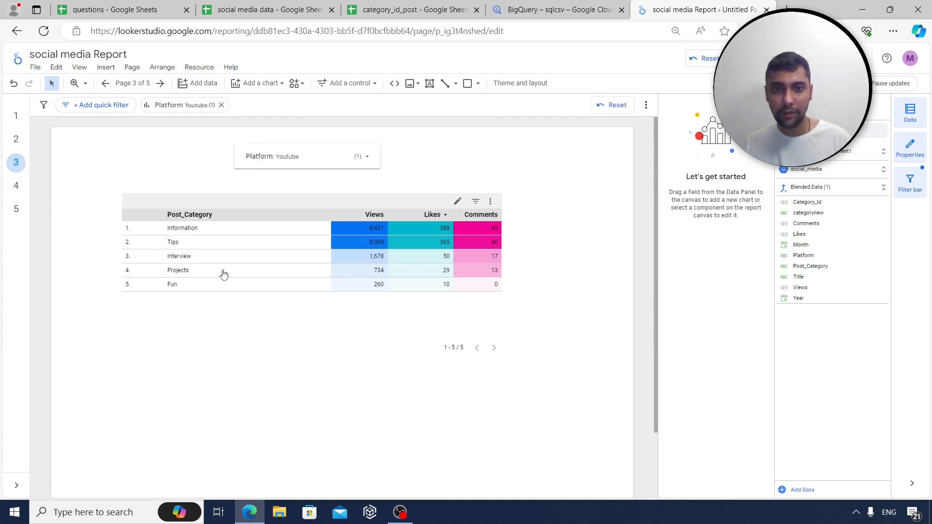
click(18, 187)
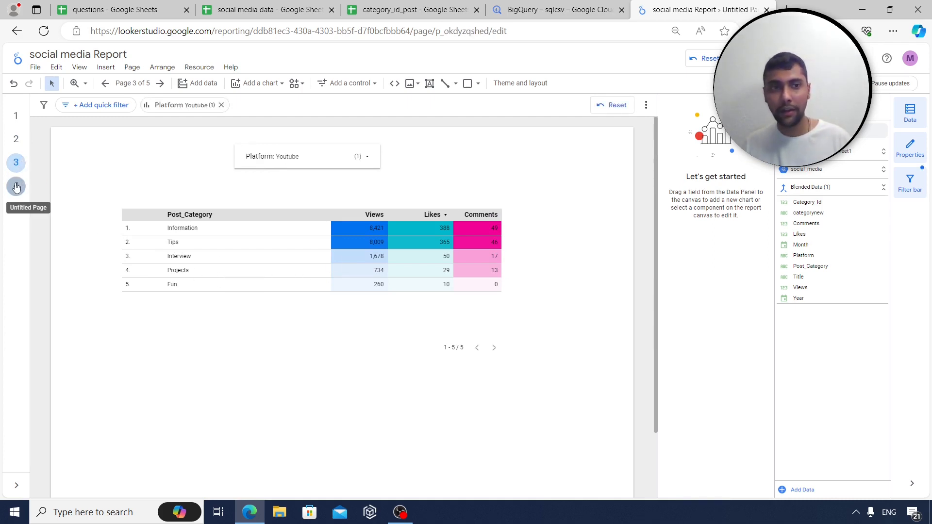
click(290, 235)
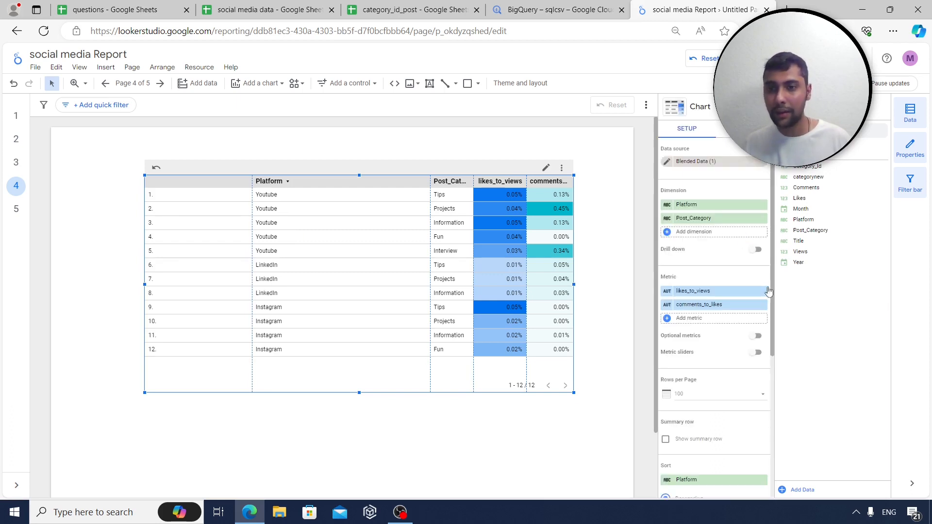
drag(819, 251, 734, 318)
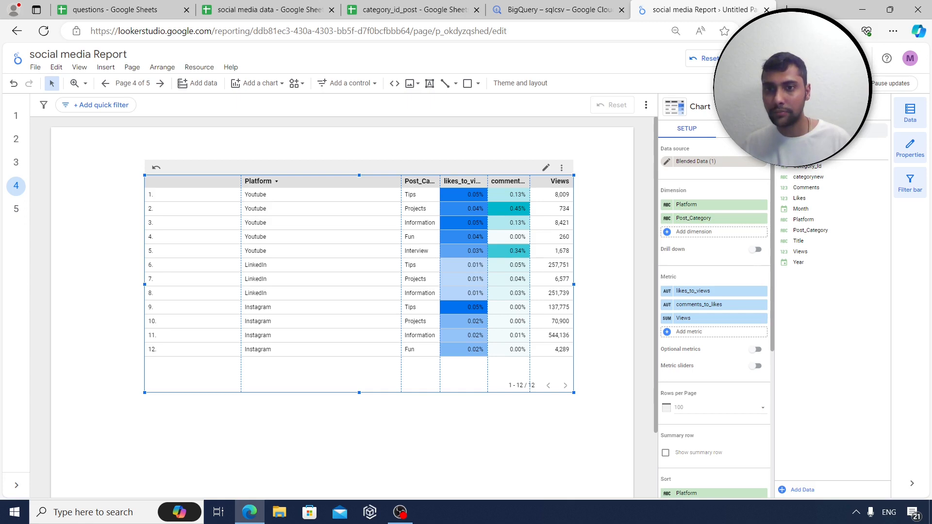
Create a single-color conditional formatting rule for the page 4 table with the condition Views greater than 5000
click(742, 128)
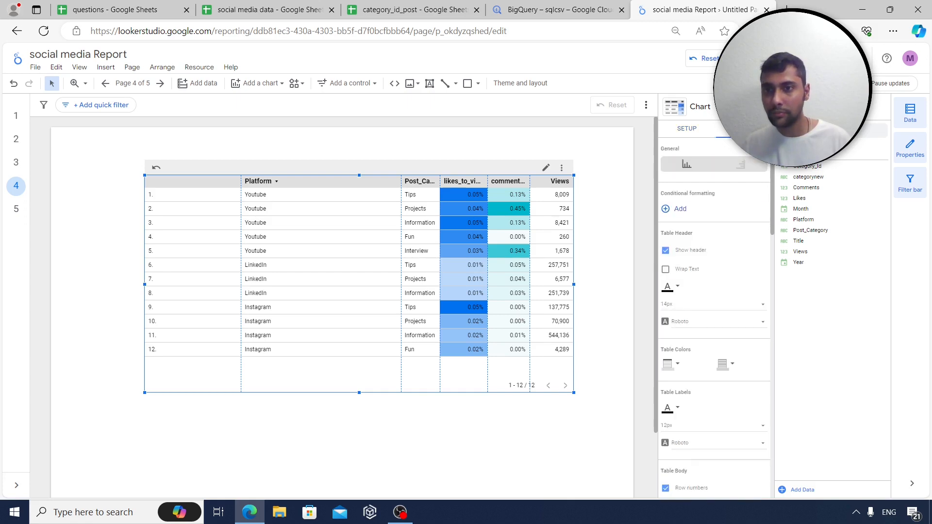
click(685, 214)
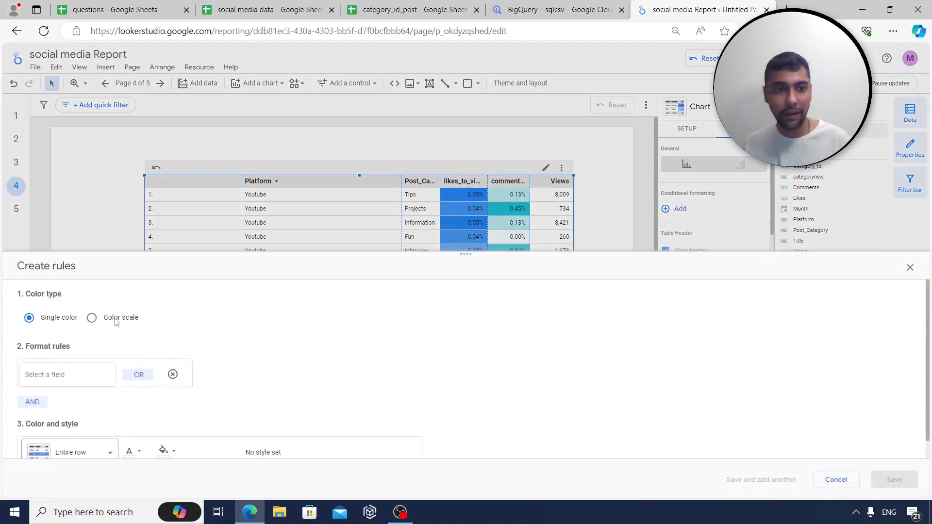
scroll(116, 322, down, 1)
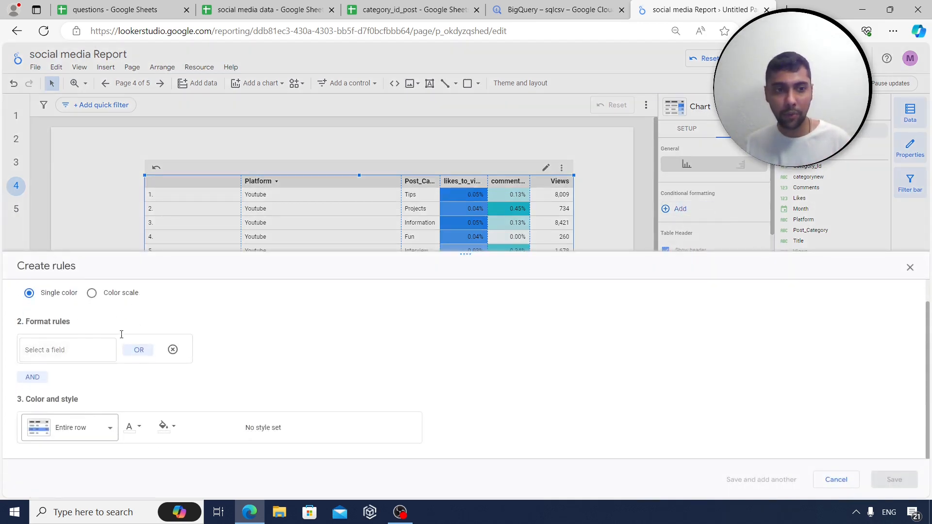
click(80, 348)
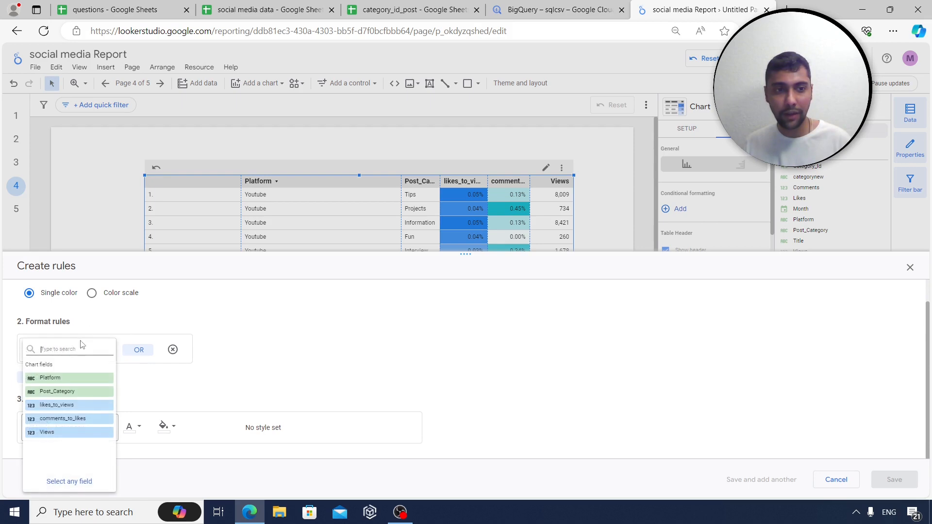
click(92, 433)
click(169, 353)
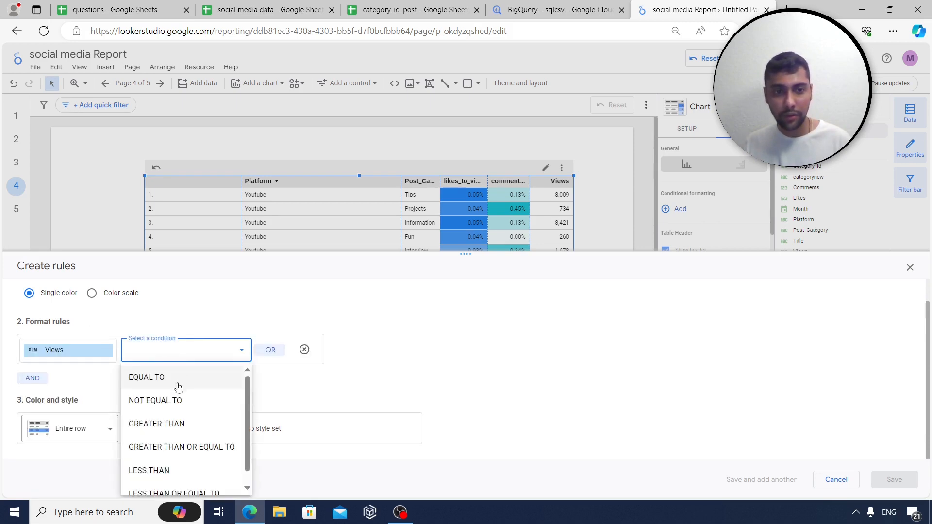
click(173, 422)
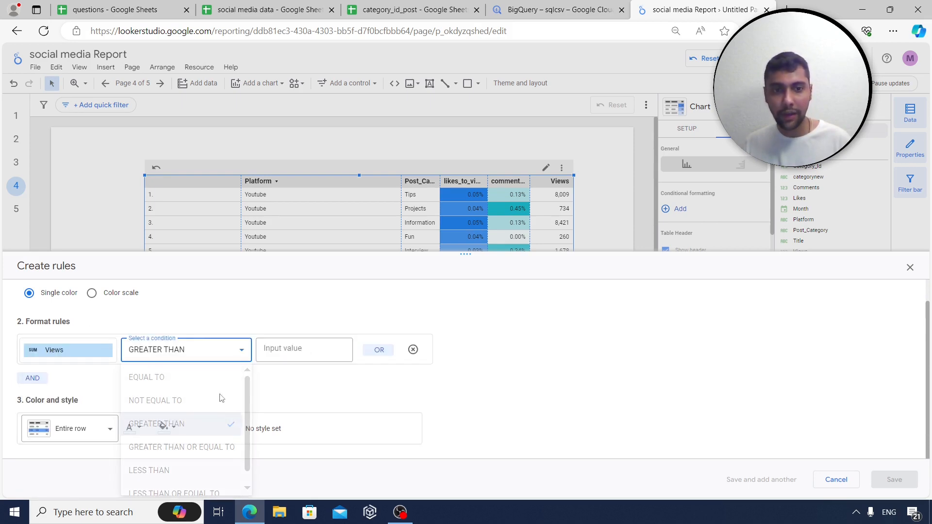
click(291, 353)
text(5000)
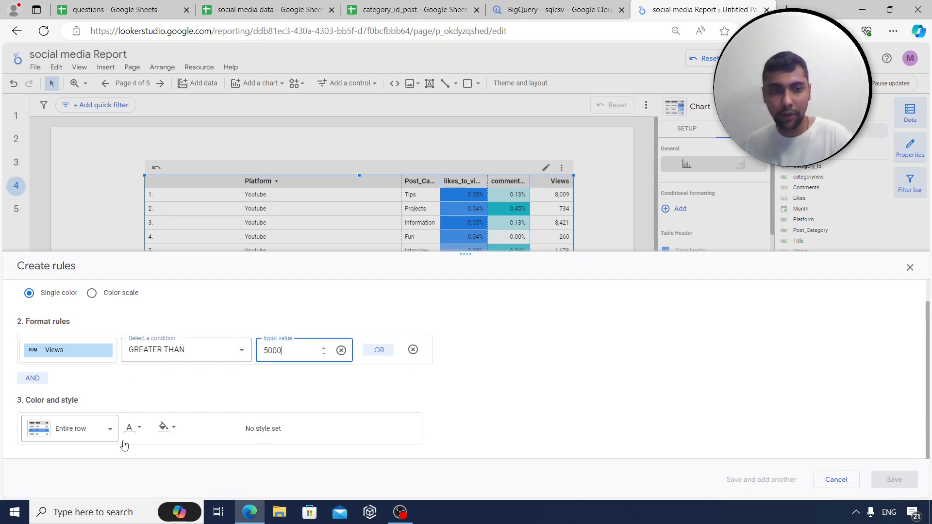
Give the rule an amber background across the entire row and save it
click(100, 430)
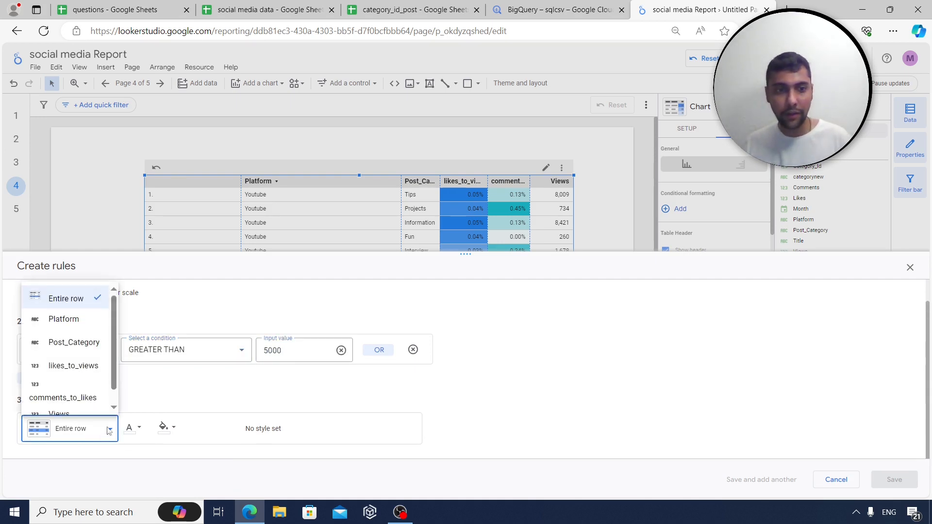
click(174, 431)
click(175, 430)
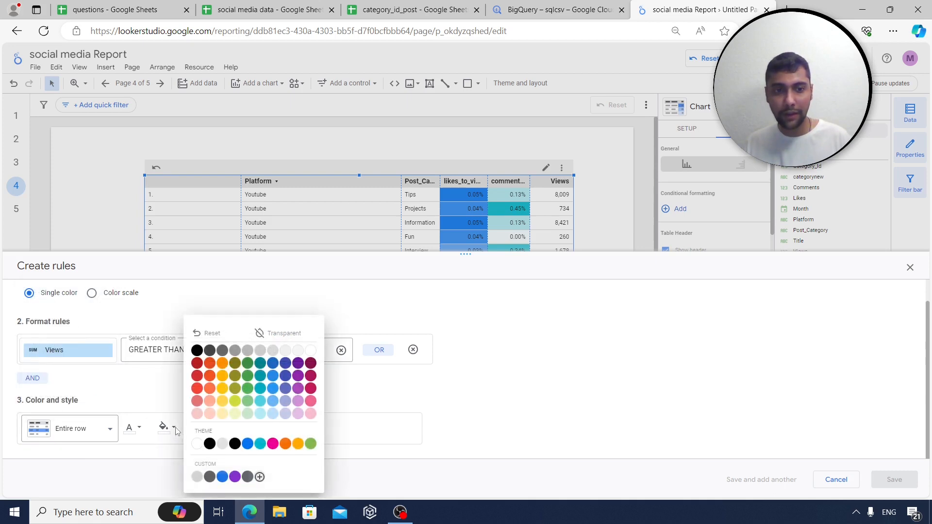
click(221, 389)
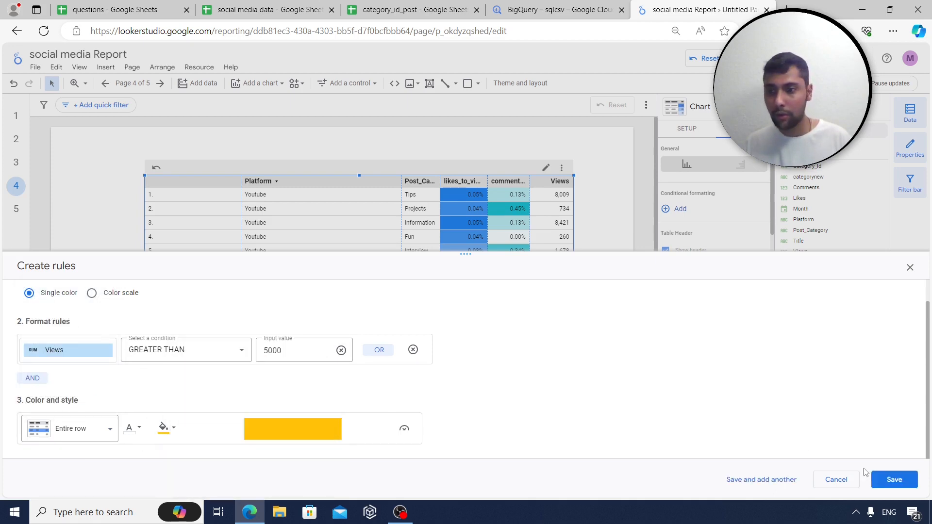
click(892, 479)
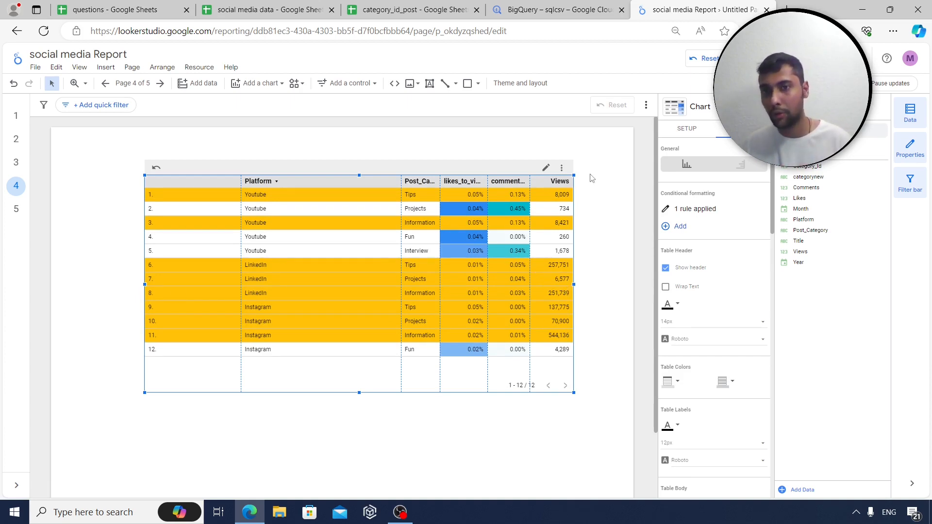
Review the table's list of conditional format rules and its remaining style options
click(665, 209)
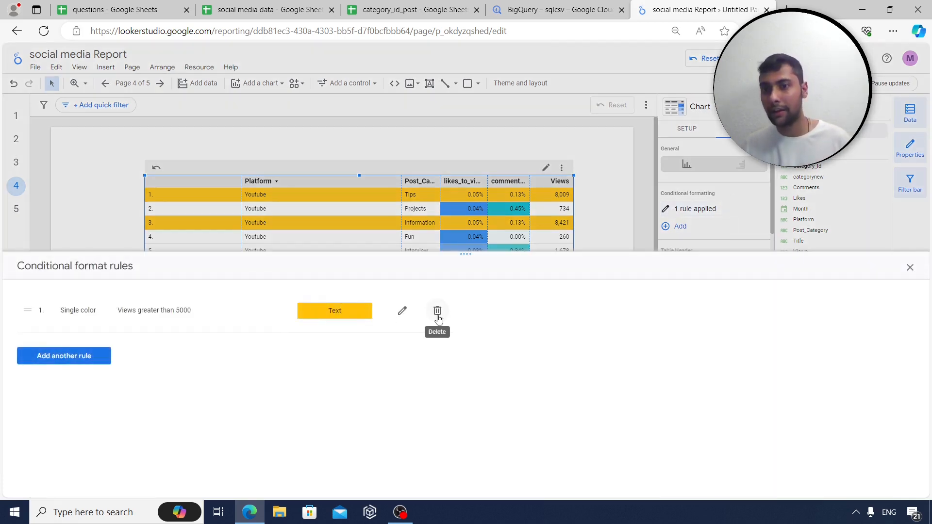
click(910, 268)
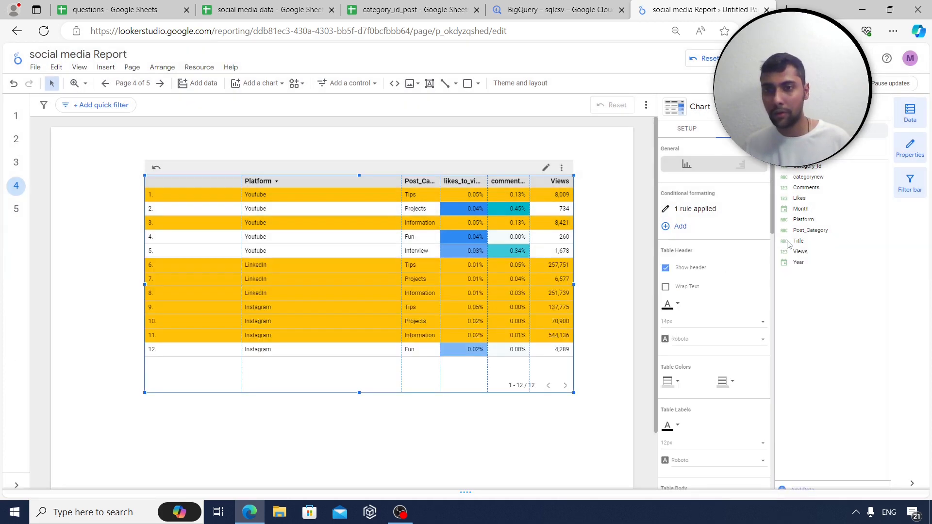
scroll(726, 302, down, 5)
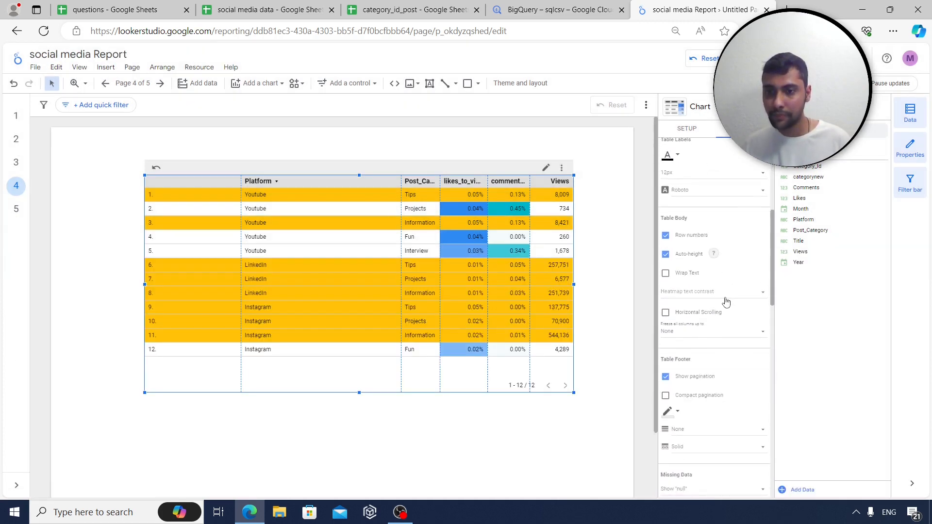
scroll(725, 302, down, 7)
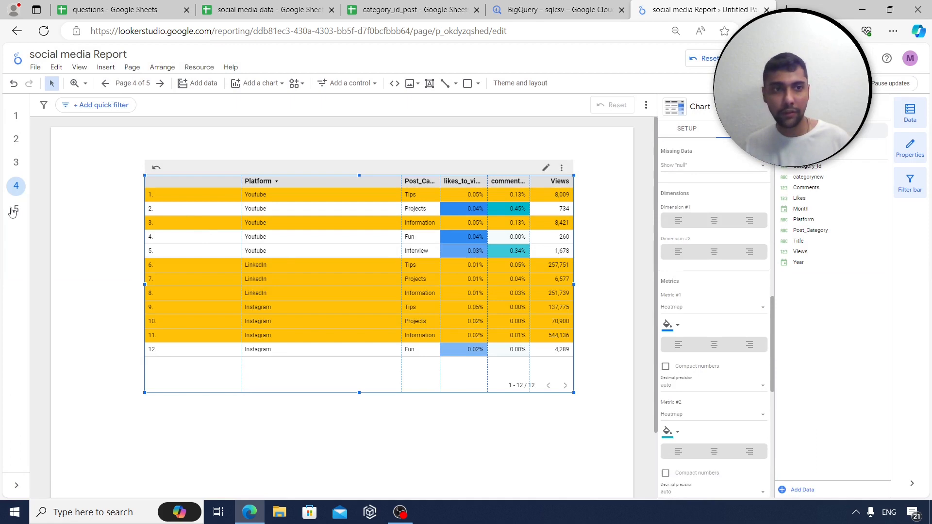
click(16, 162)
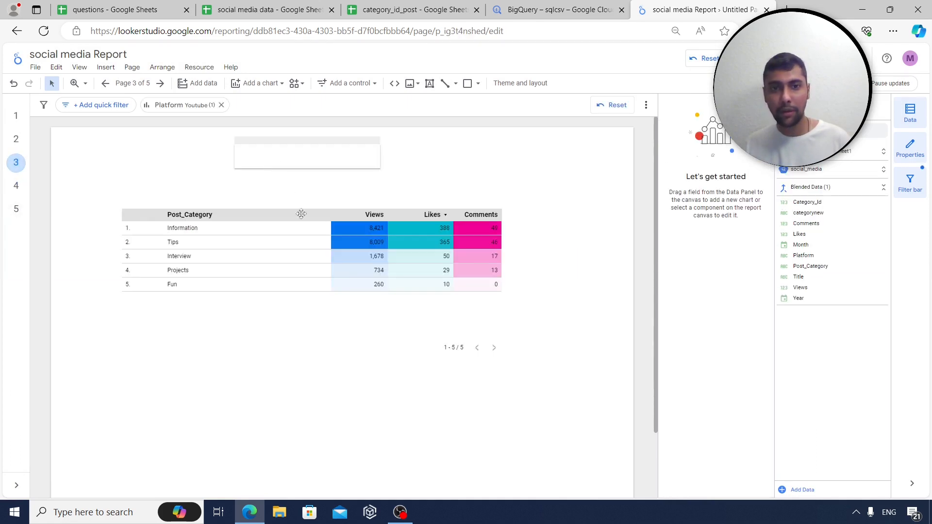
click(284, 251)
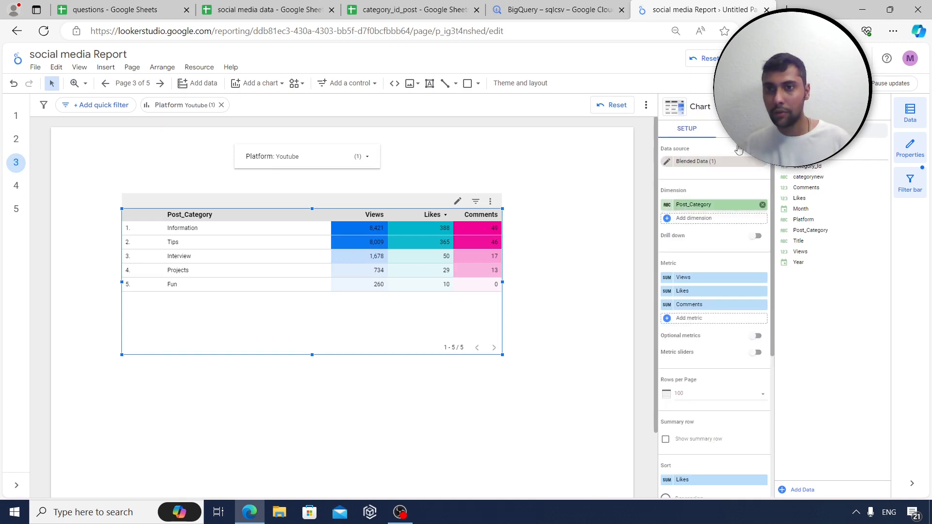
scroll(746, 341, down, 3)
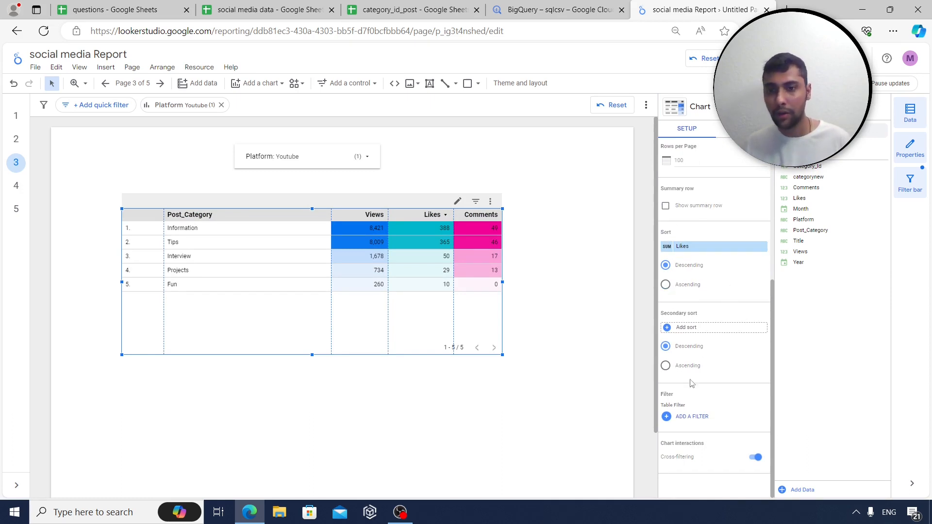
click(692, 417)
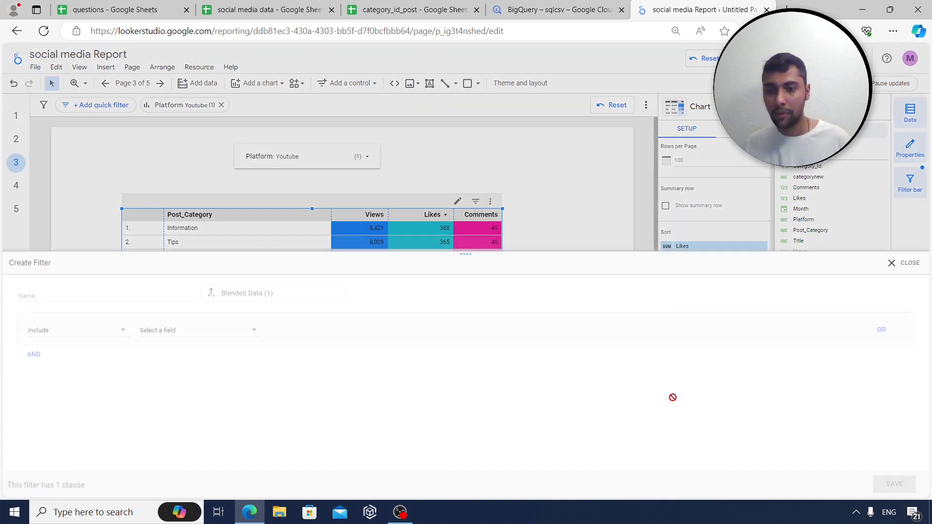
click(118, 330)
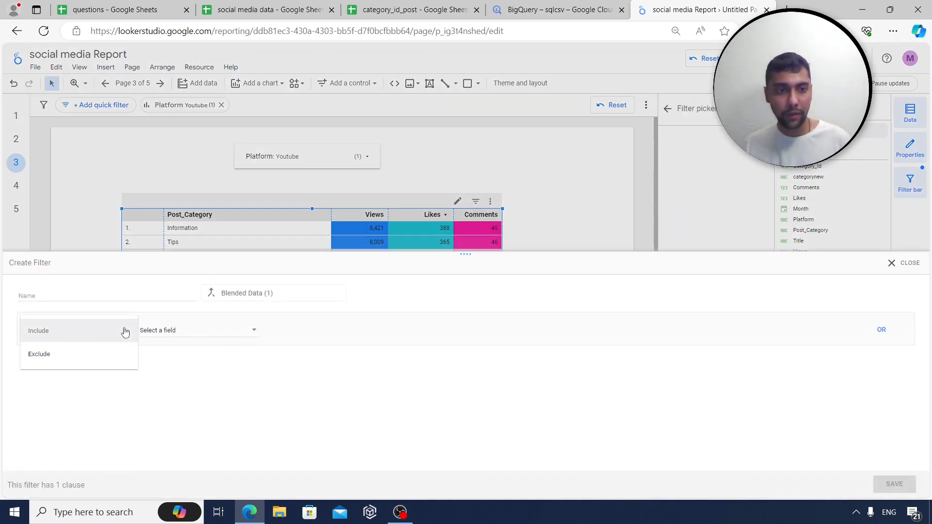
click(169, 293)
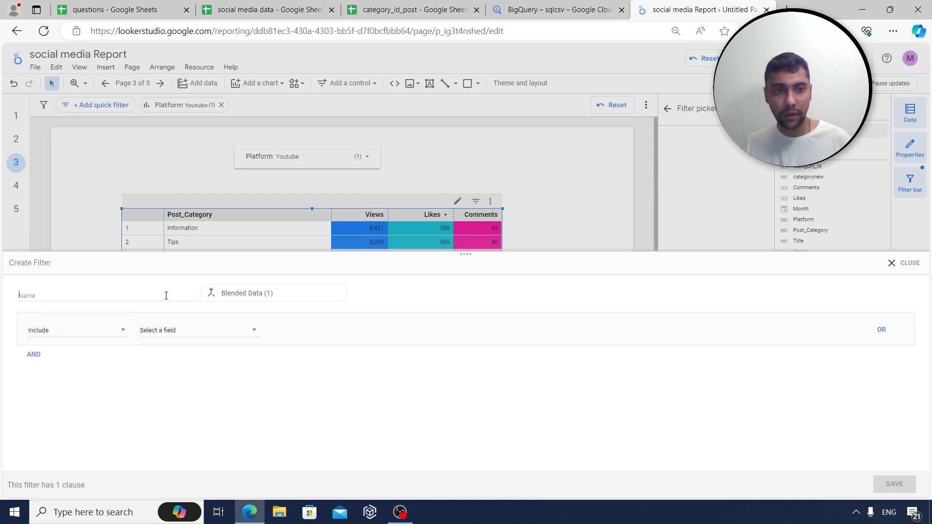
click(166, 295)
click(205, 406)
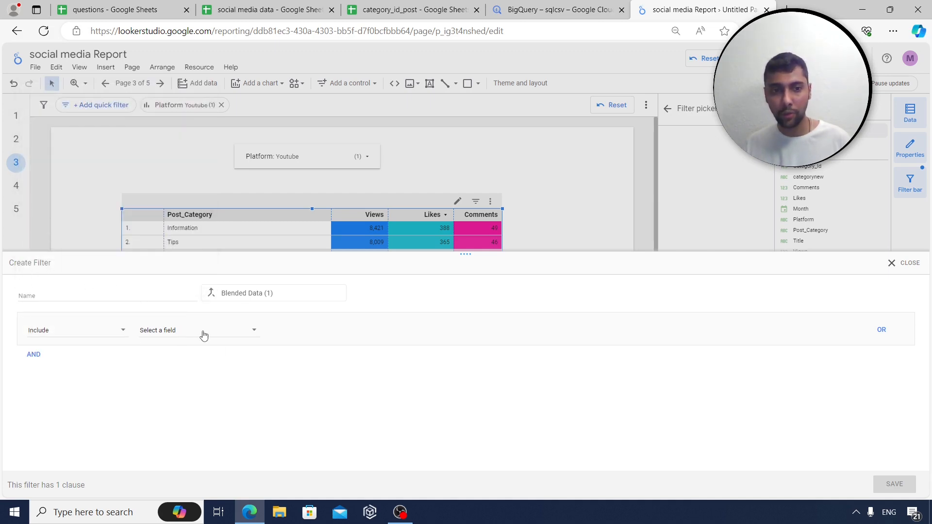
click(234, 333)
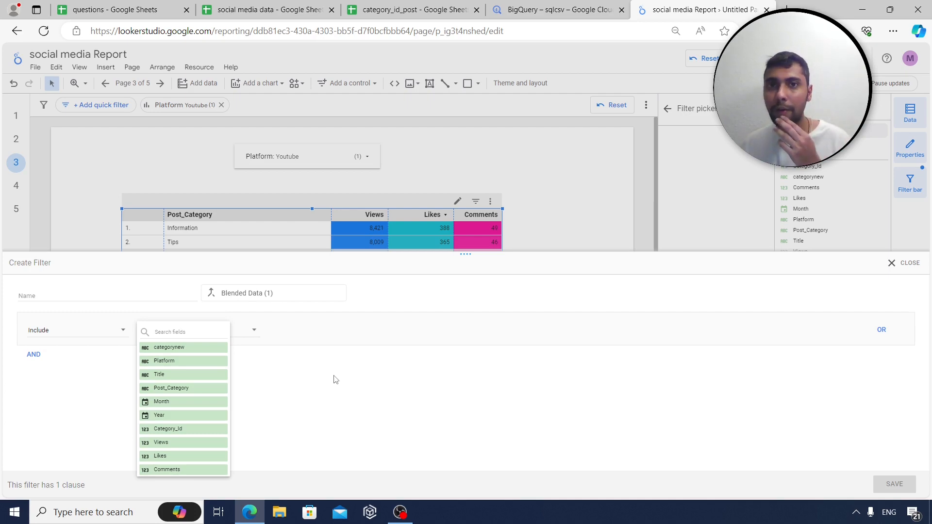
click(275, 10)
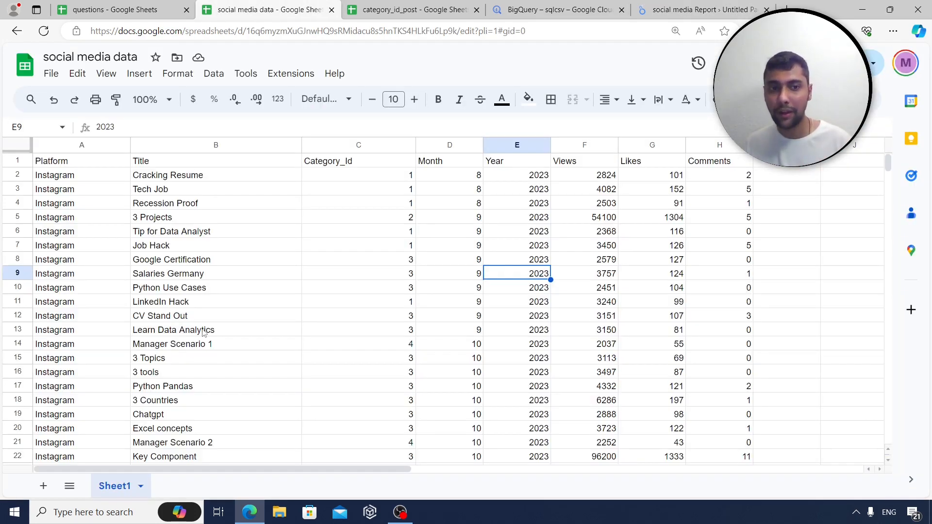
click(665, 9)
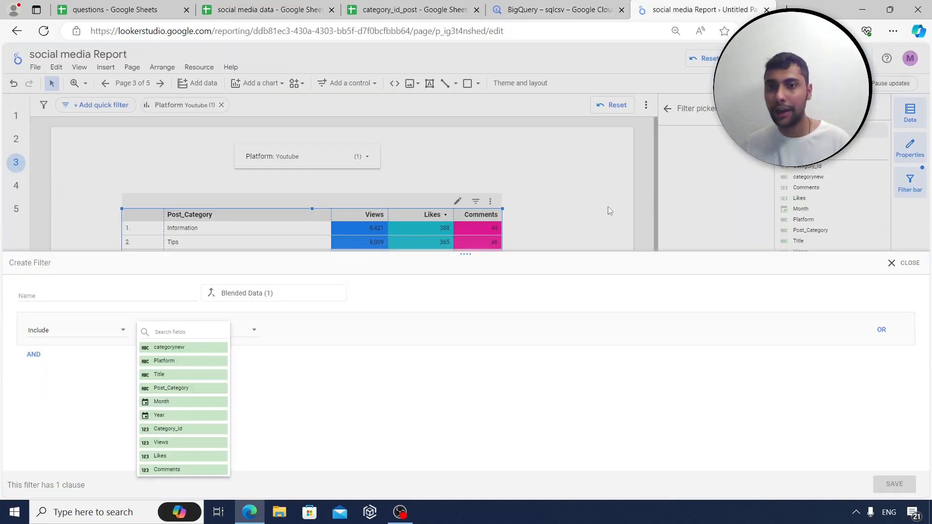
click(894, 271)
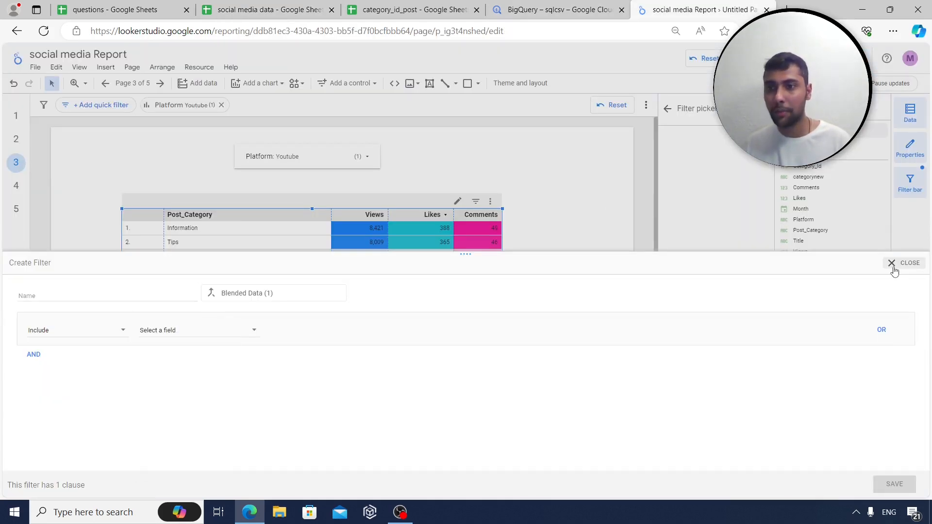
click(895, 271)
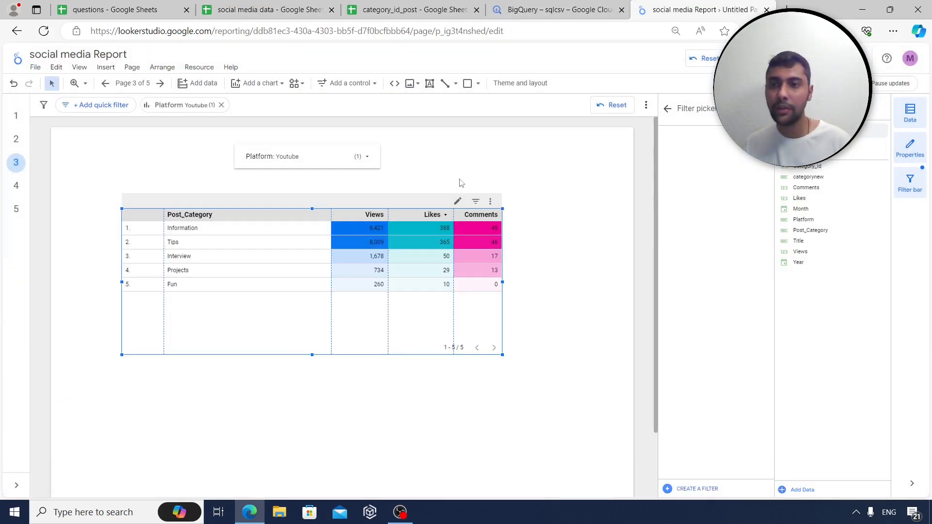
Switch to the questions spreadsheet in Google Sheets and review the remaining project tasks on metrics, month-wise trends and key insights
click(233, 9)
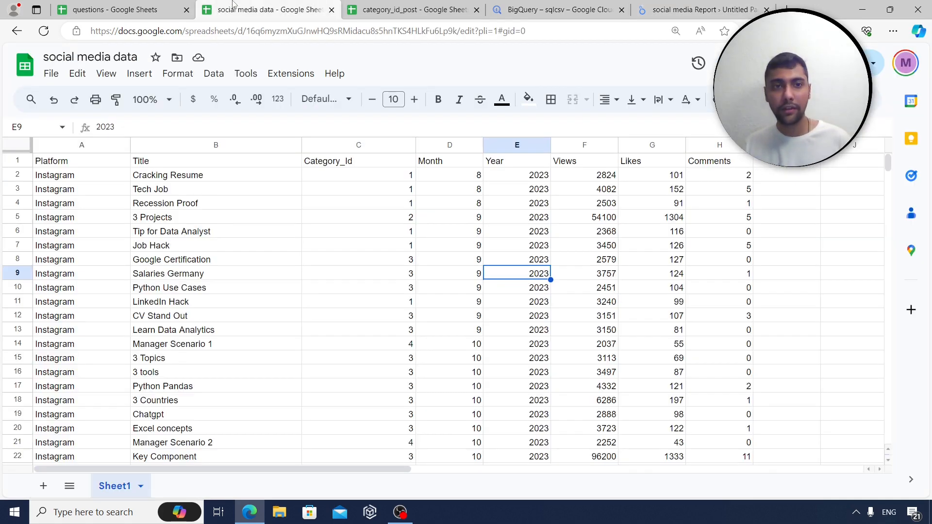
click(130, 11)
click(190, 261)
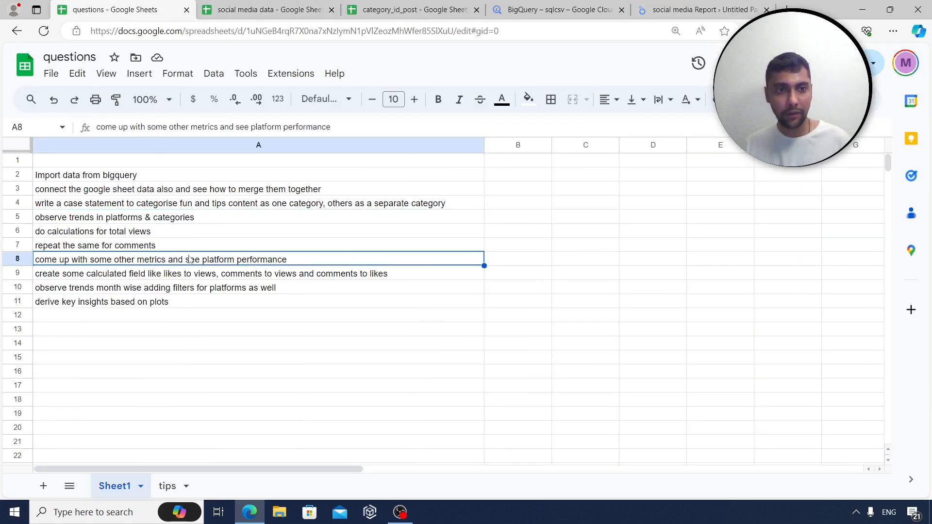
drag(155, 236, 160, 245)
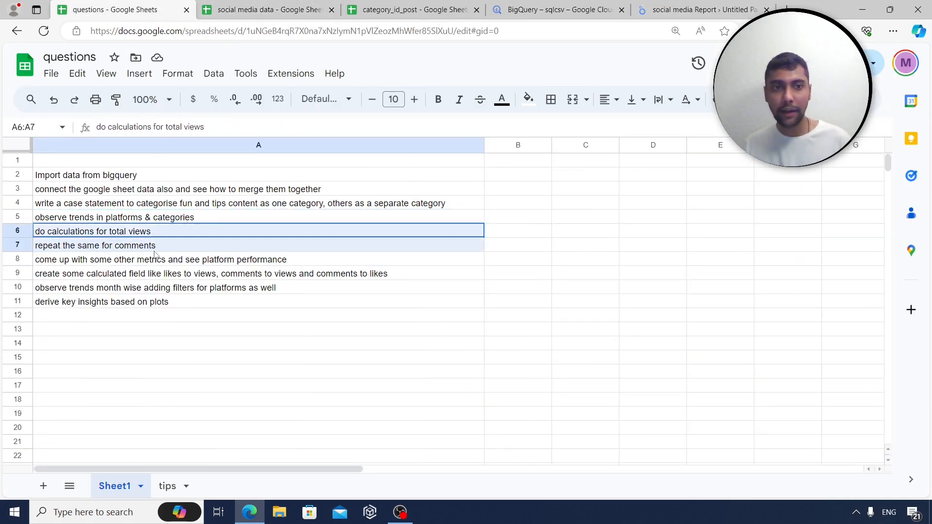
click(230, 266)
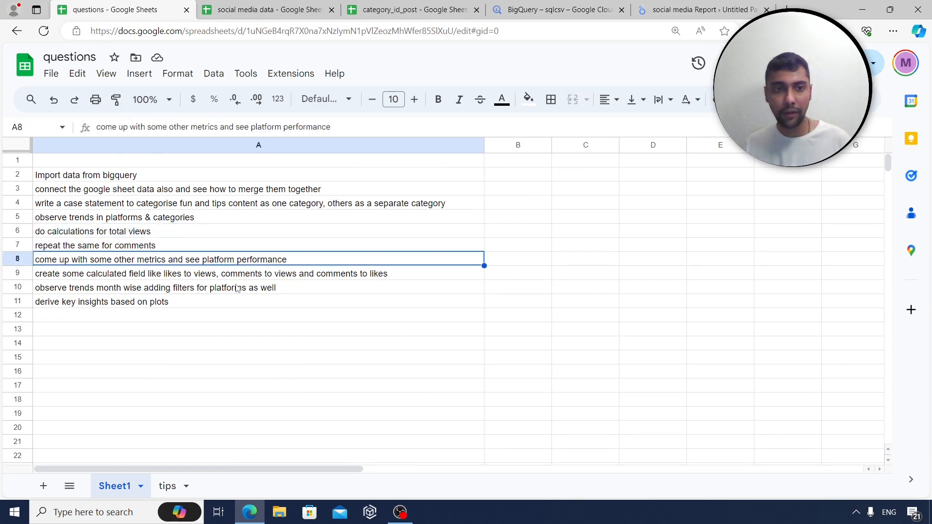
click(177, 292)
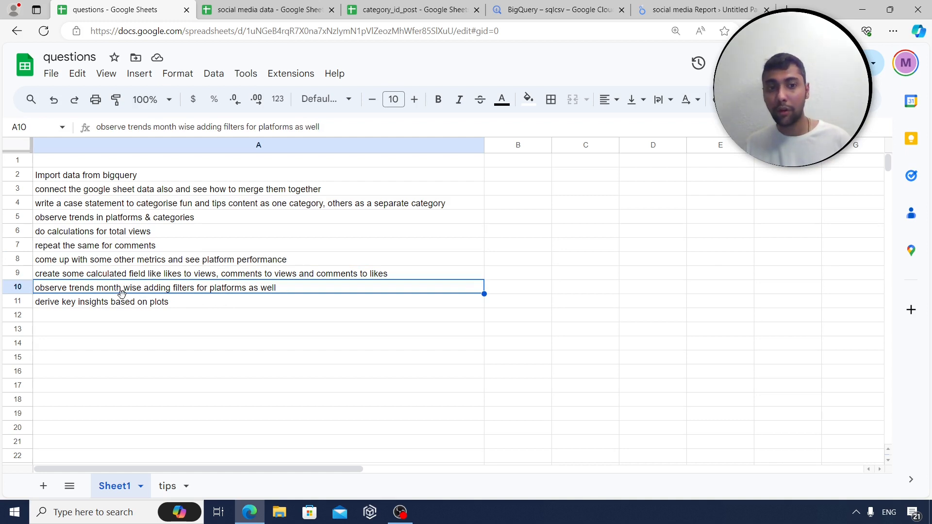
click(129, 305)
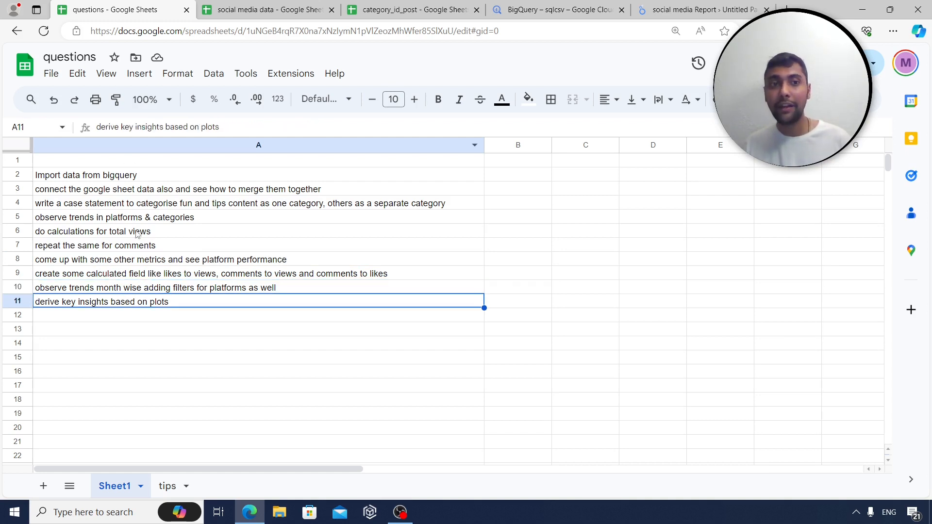
Return to the Looker Studio social media report, add a new page 6 and insert a table on it
click(715, 6)
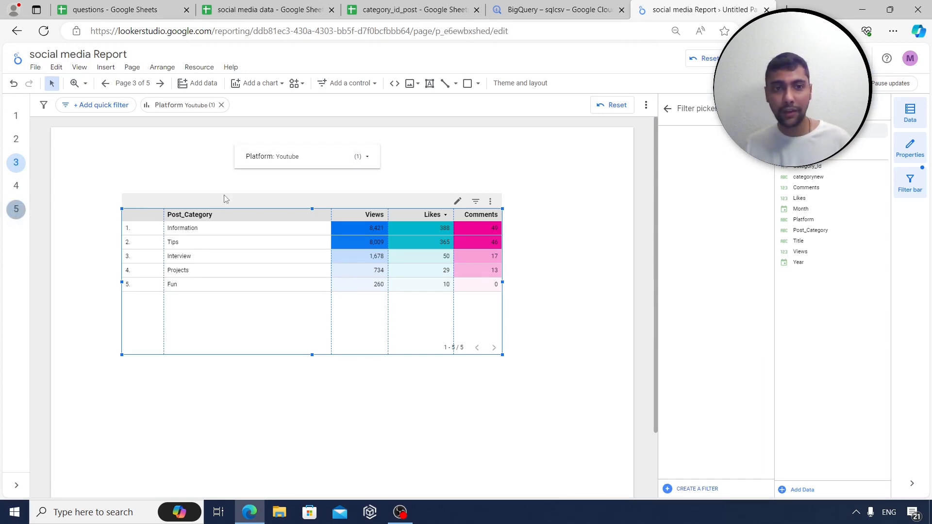
click(131, 68)
click(152, 85)
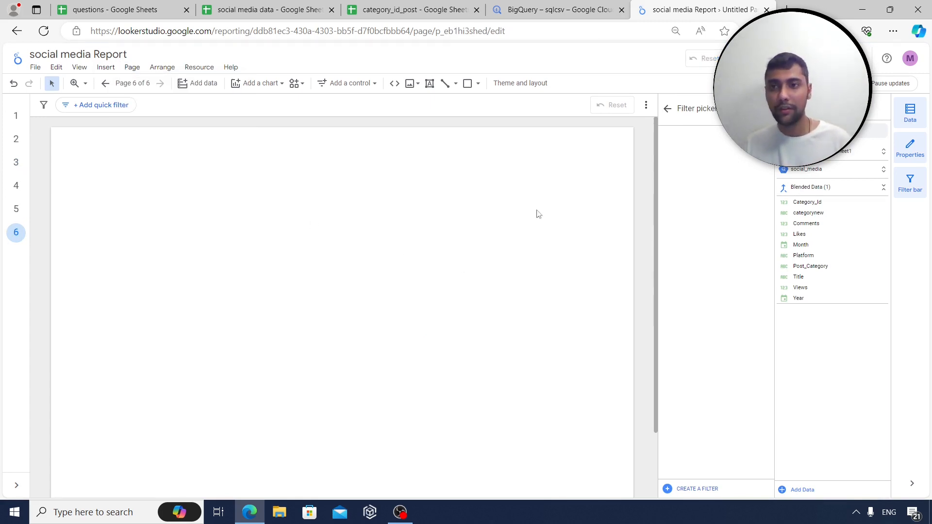
click(106, 67)
click(145, 147)
click(149, 178)
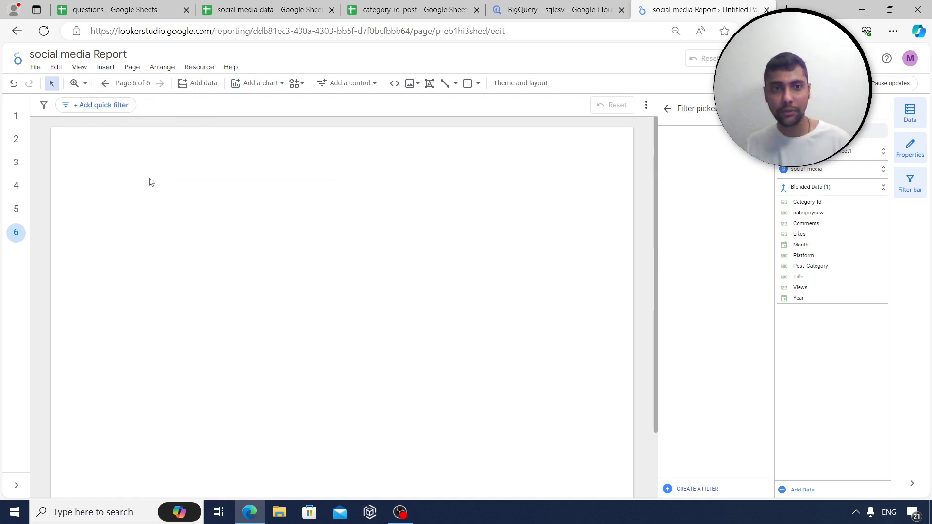
scroll(838, 252, down, 1)
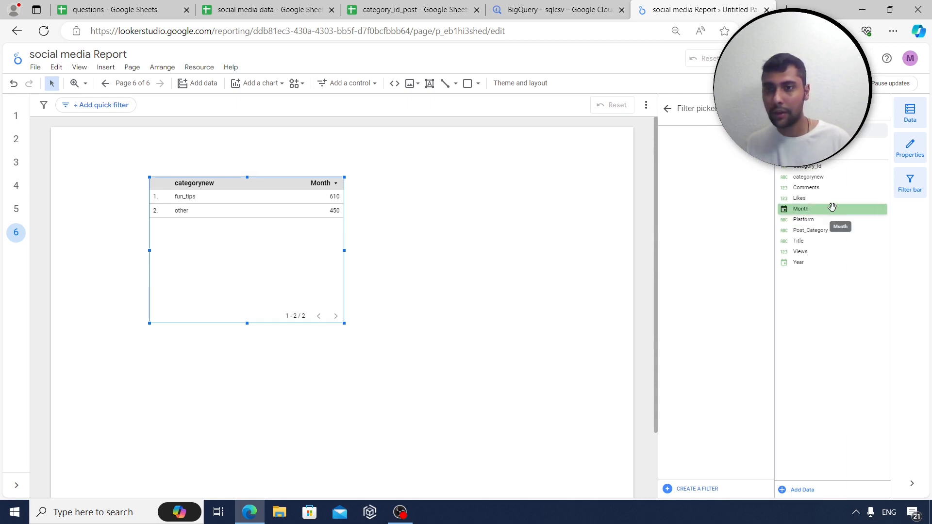
Replace the categorynew dimension of the page 6 table with Month
click(917, 154)
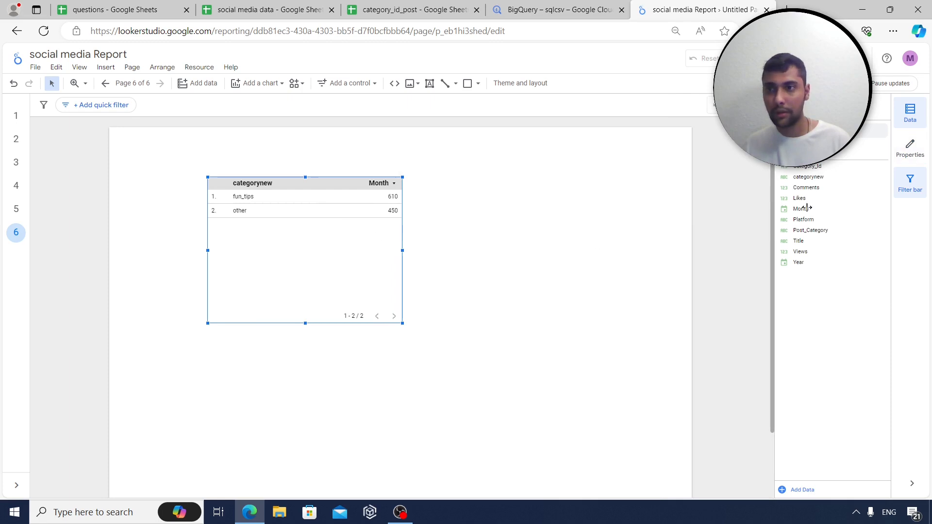
click(909, 148)
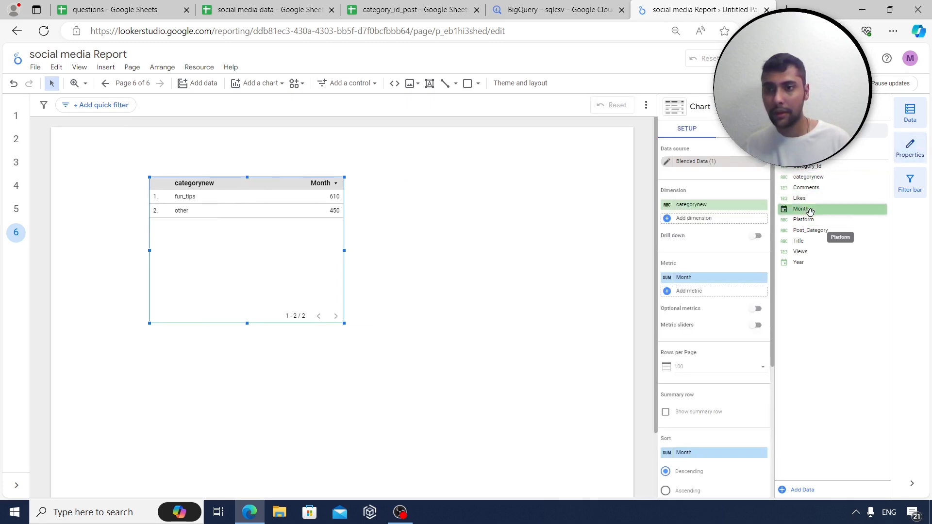
drag(810, 209, 718, 206)
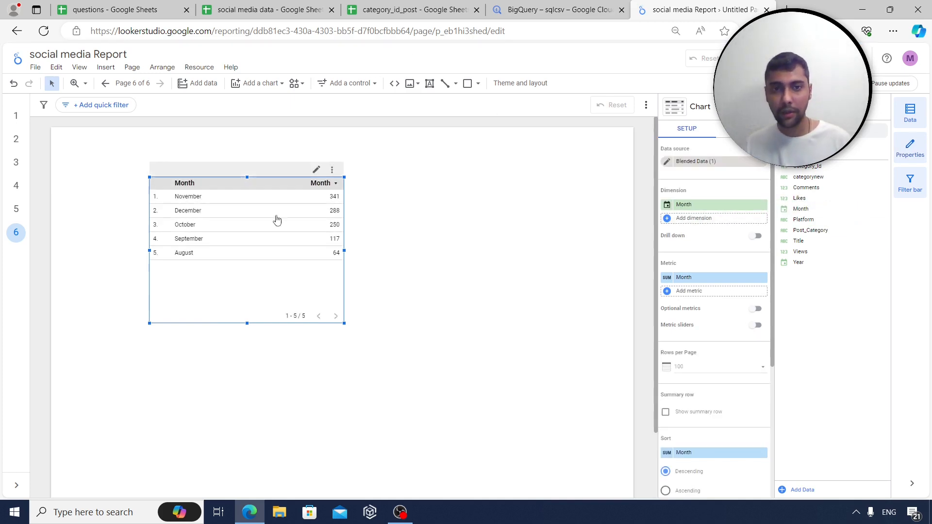
Replace the table's Month metric with Views, Likes and Comments, and widen the table to fit the columns
drag(800, 251, 747, 282)
drag(813, 200, 706, 291)
drag(808, 188, 717, 306)
click(764, 318)
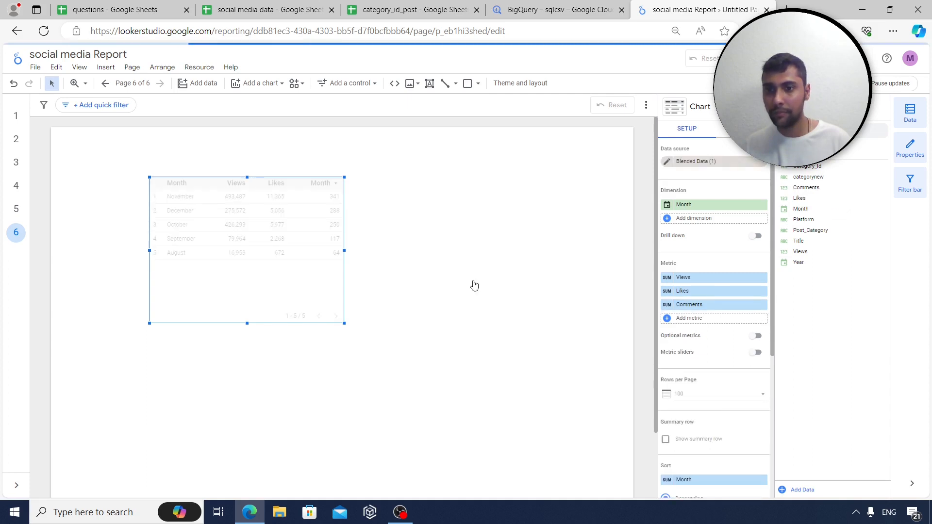
drag(344, 250, 436, 251)
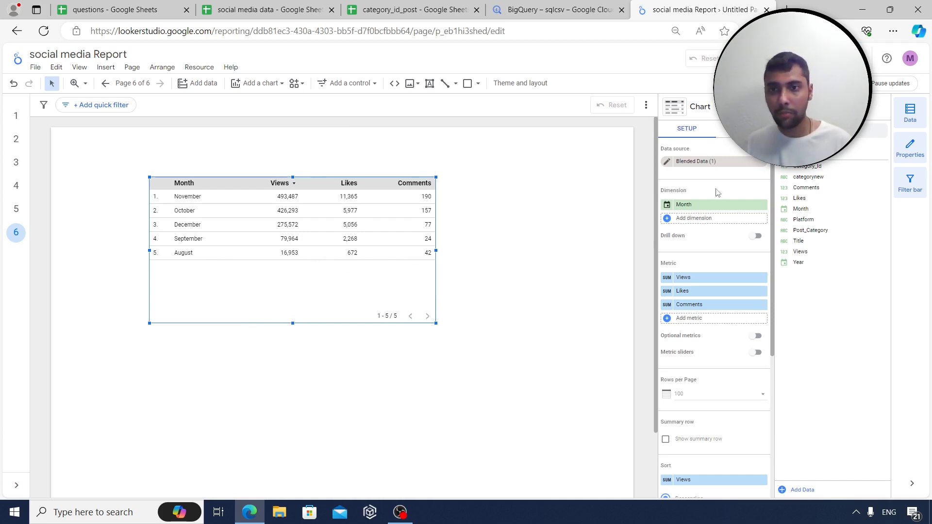
Style the Views metric of the monthly table as bars with their numbers shown
click(743, 128)
scroll(718, 267, down, 10)
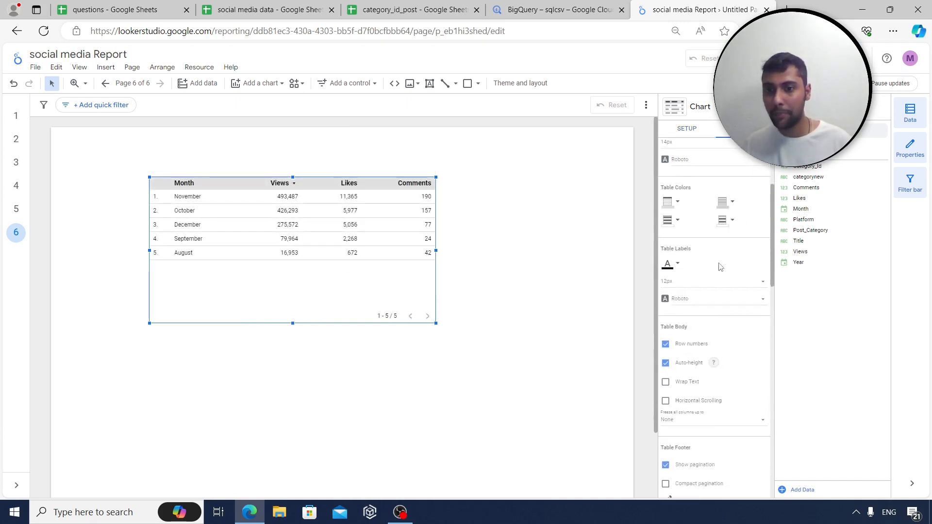
scroll(715, 266, down, 3)
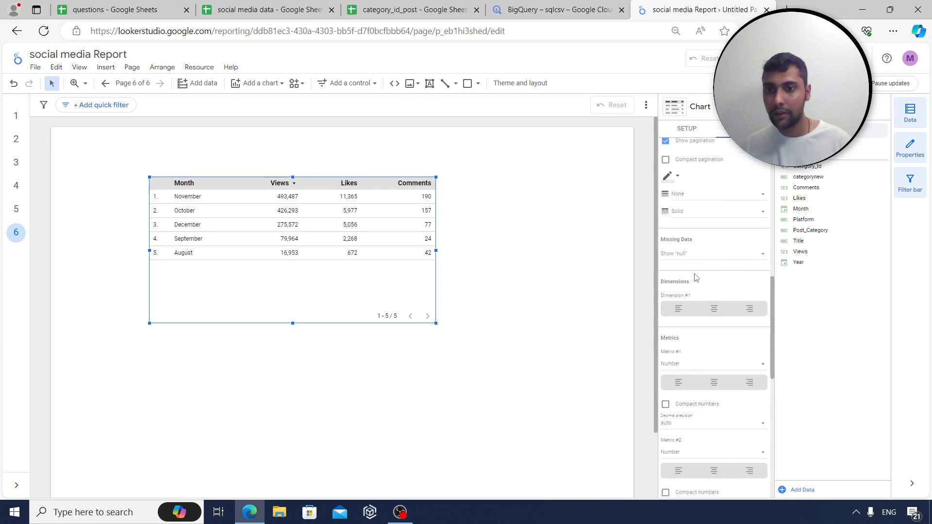
click(747, 310)
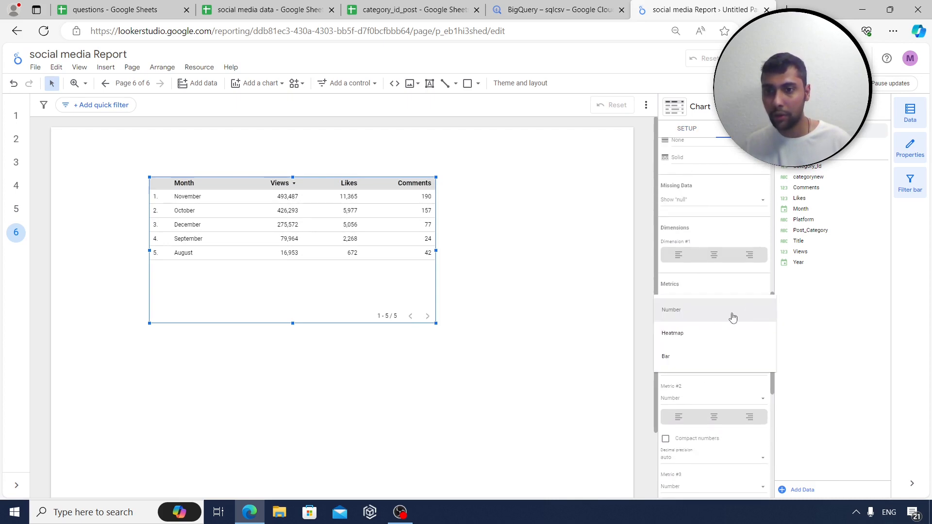
click(709, 365)
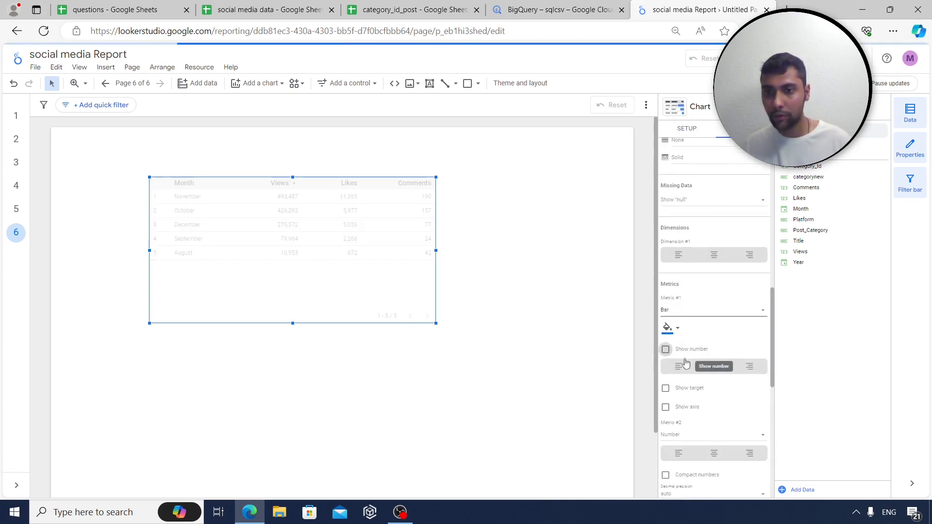
click(666, 350)
Style the Likes metric of the monthly table as bars with their numbers shown, and widen and lower the table on the page
scroll(670, 349, down, 2)
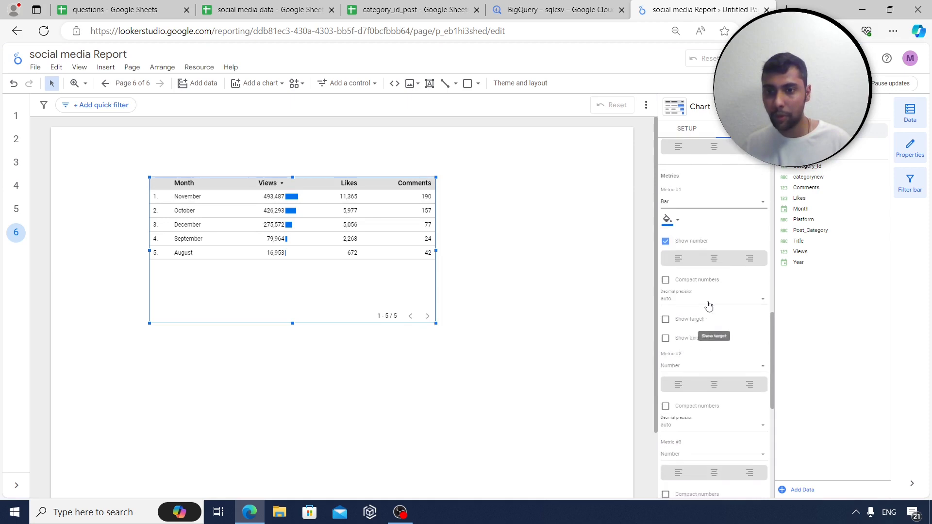
click(704, 366)
click(672, 412)
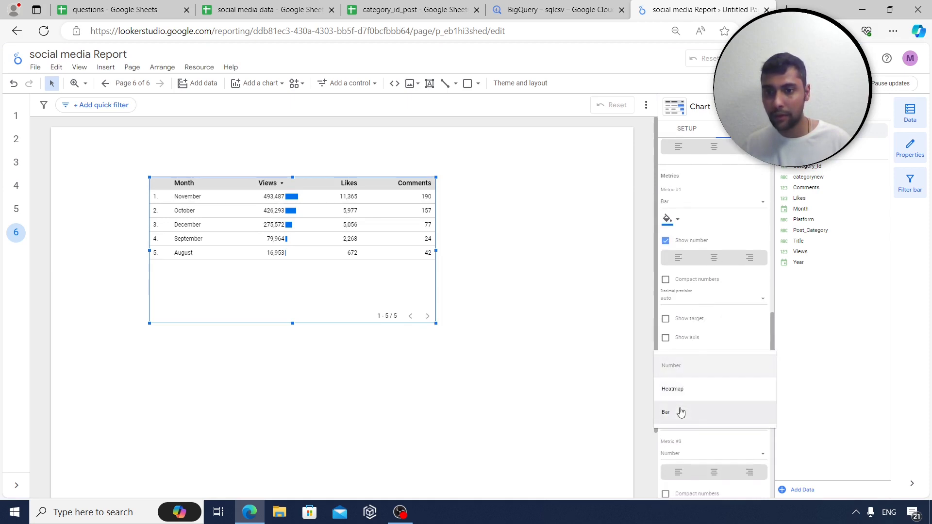
scroll(724, 364, down, 2)
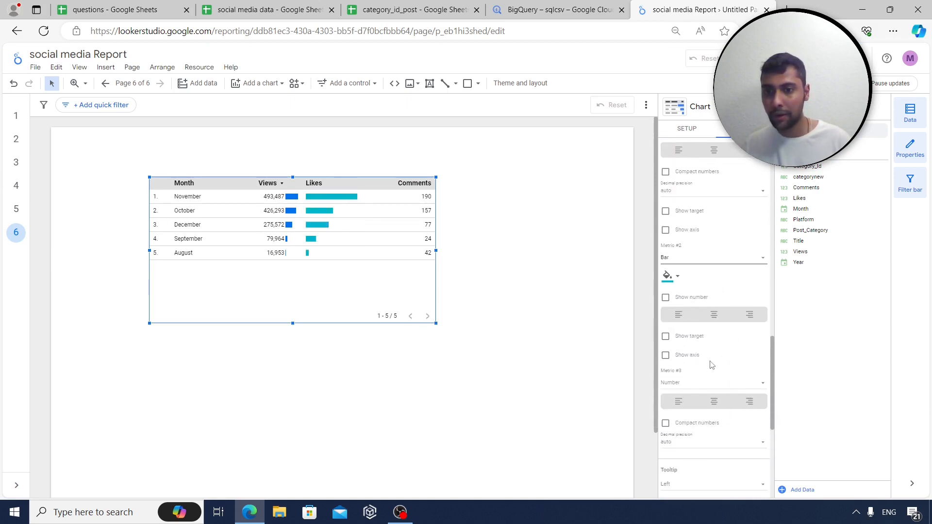
click(666, 298)
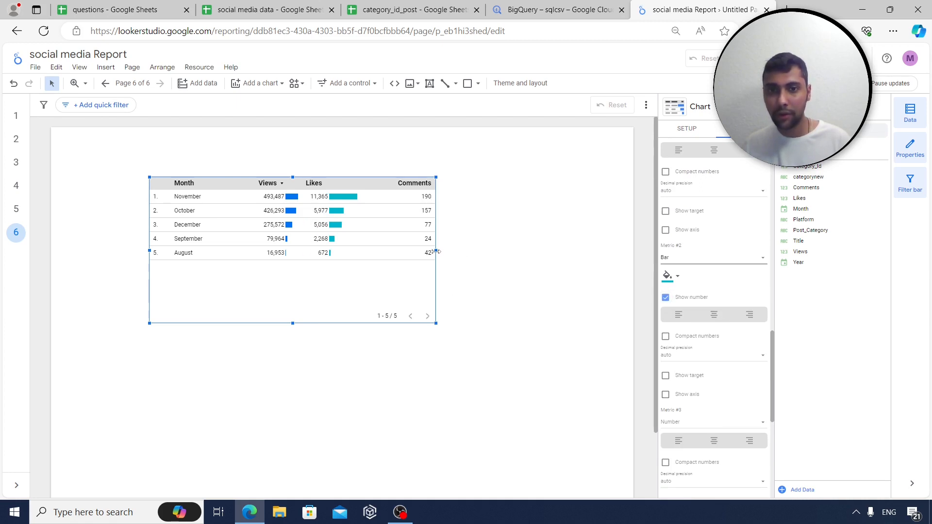
drag(436, 251, 500, 251)
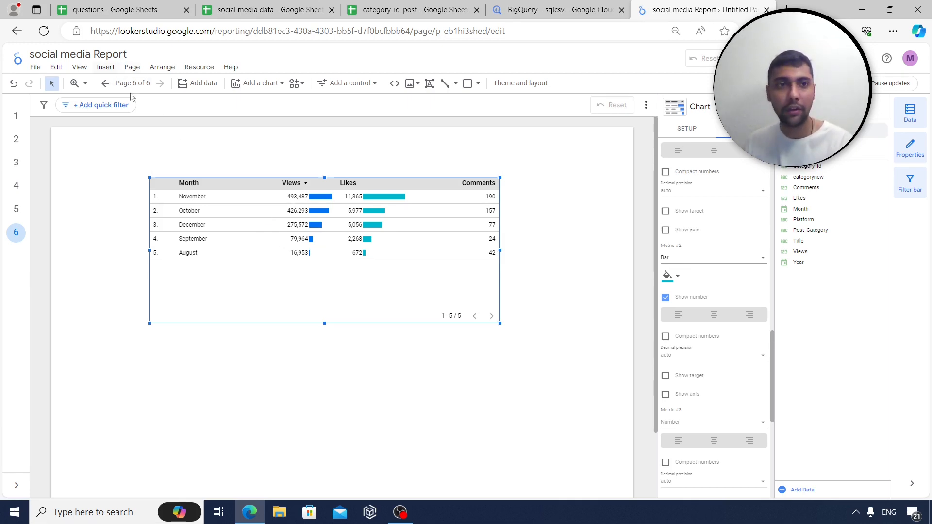
drag(234, 221, 232, 248)
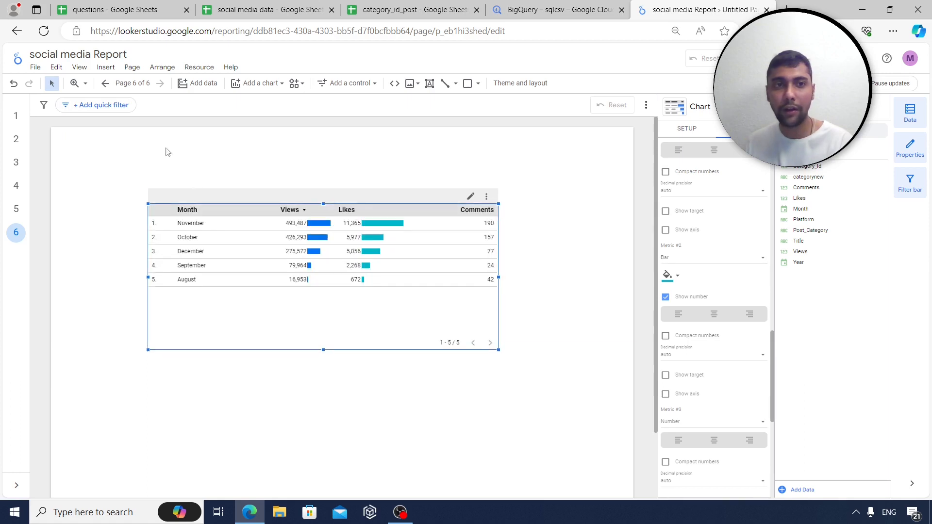
click(105, 68)
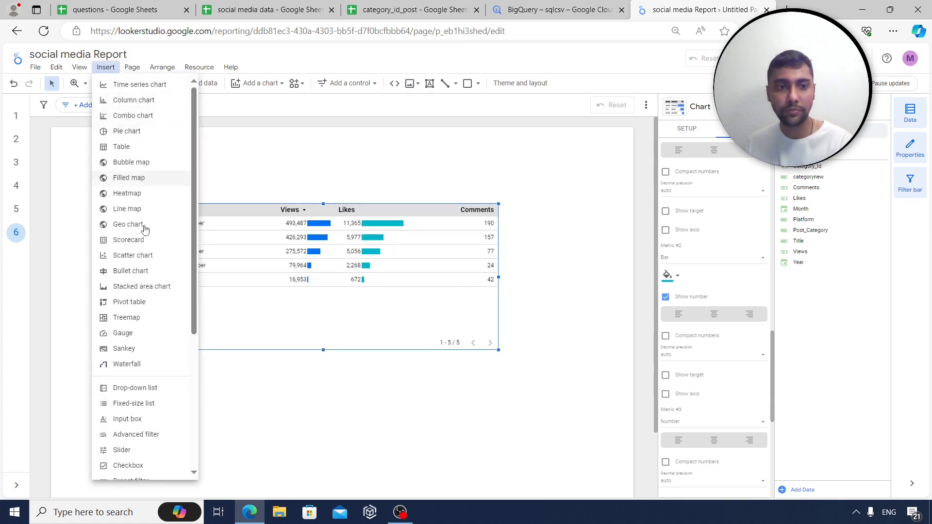
scroll(140, 427, down, 4)
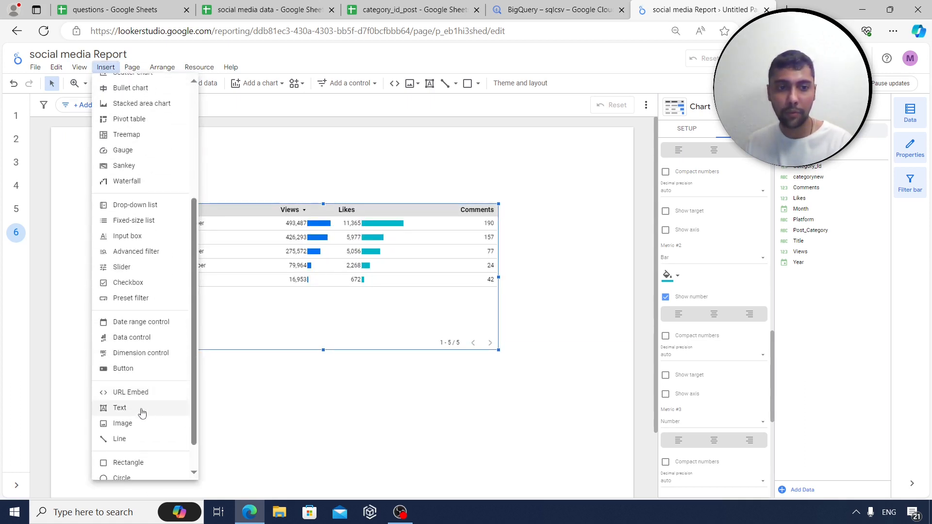
click(121, 408)
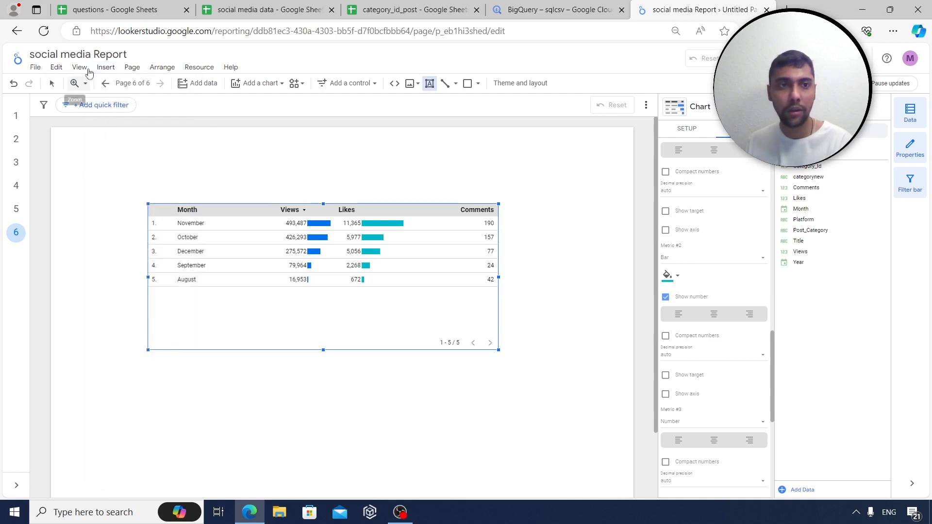
Insert a drop-down list control above the monthly table and set its control field to Platform
click(111, 71)
scroll(155, 330, down, 3)
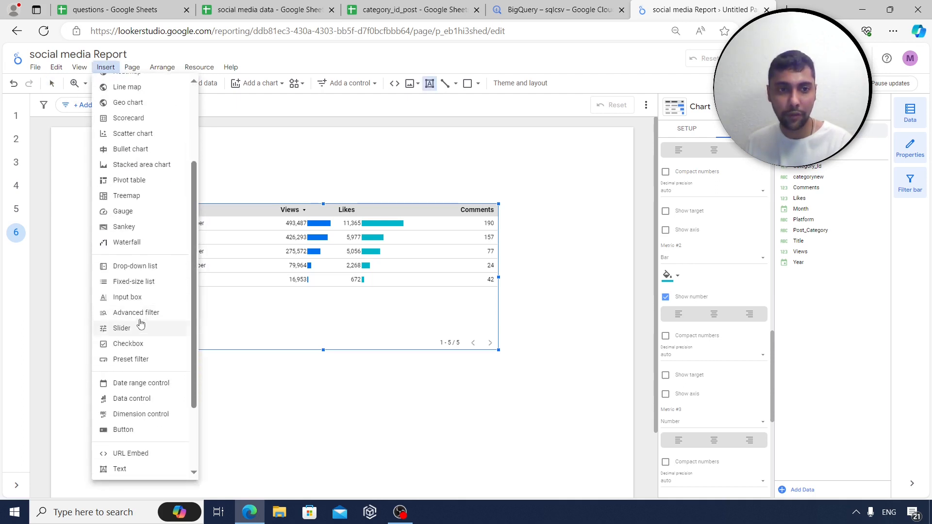
click(136, 266)
drag(247, 146, 393, 171)
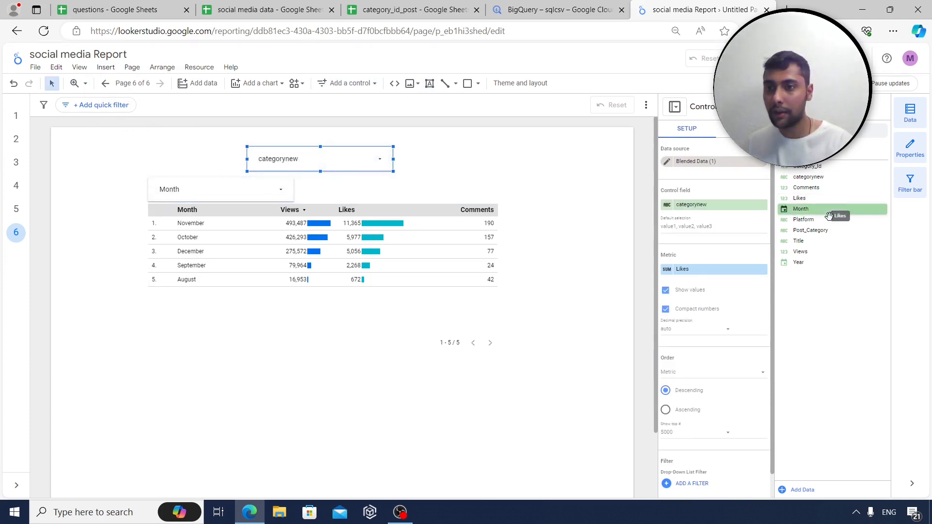
drag(823, 222, 699, 205)
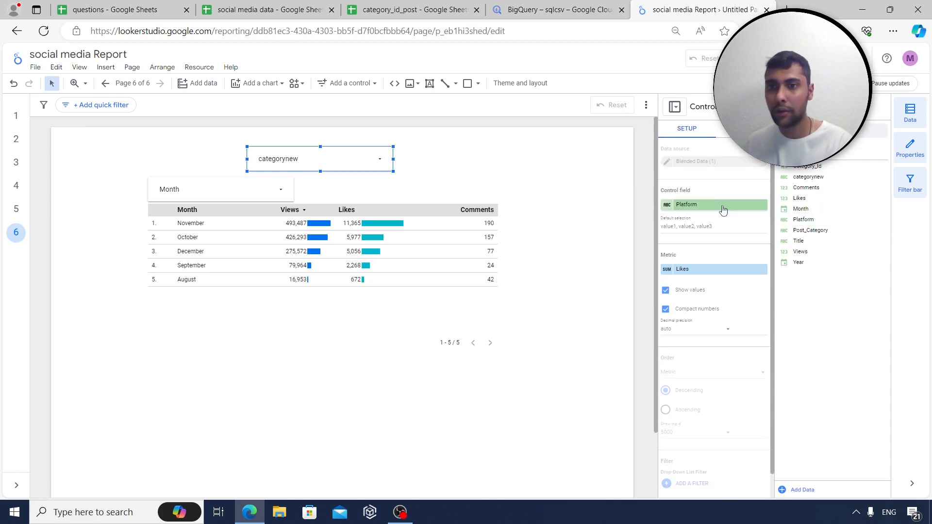
Delete the Month drop-down control that sits directly above the monthly table
click(193, 186)
click(196, 186)
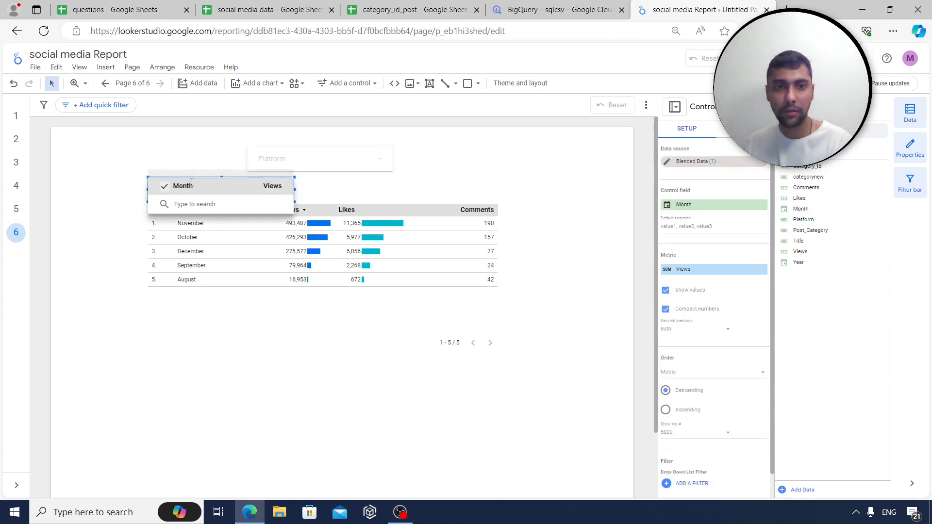
click(339, 177)
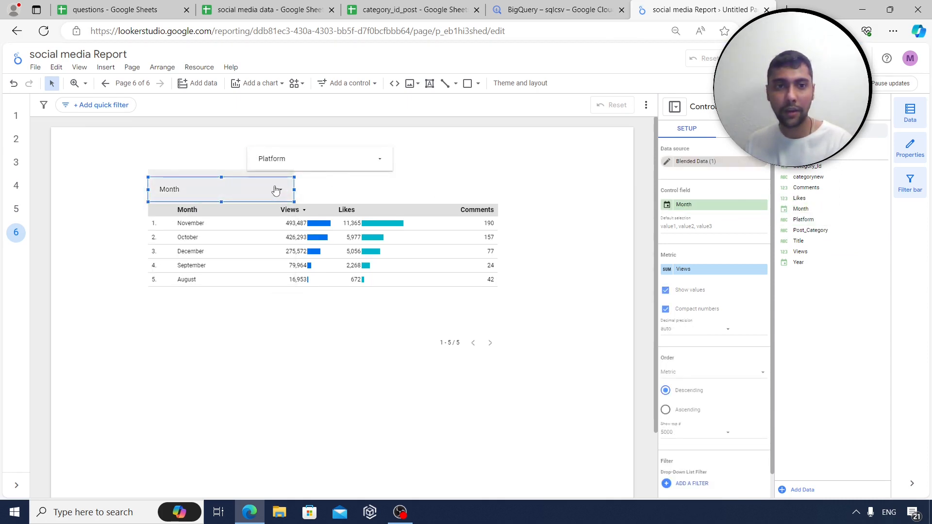
right_click(276, 187)
click(288, 245)
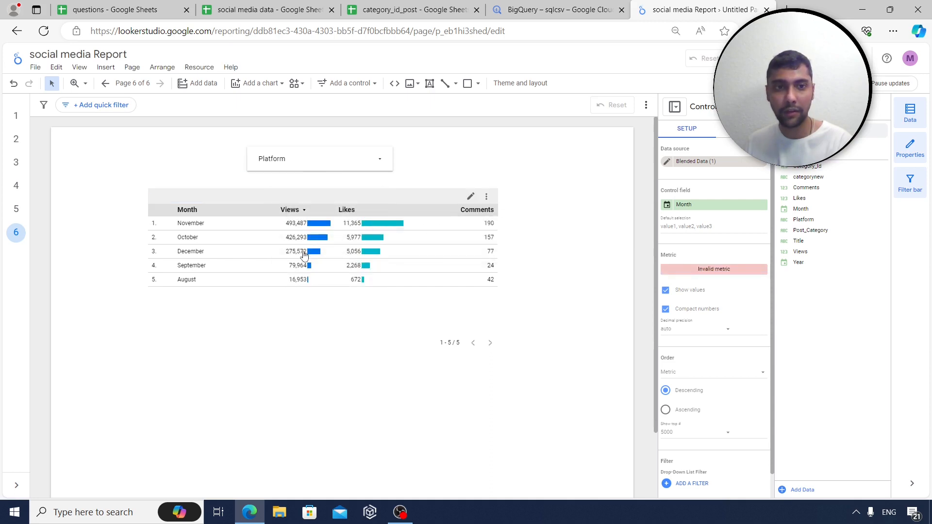
Filter the monthly table with the Platform control, first to LinkedIn only and after that to Youtube only
click(349, 159)
click(349, 158)
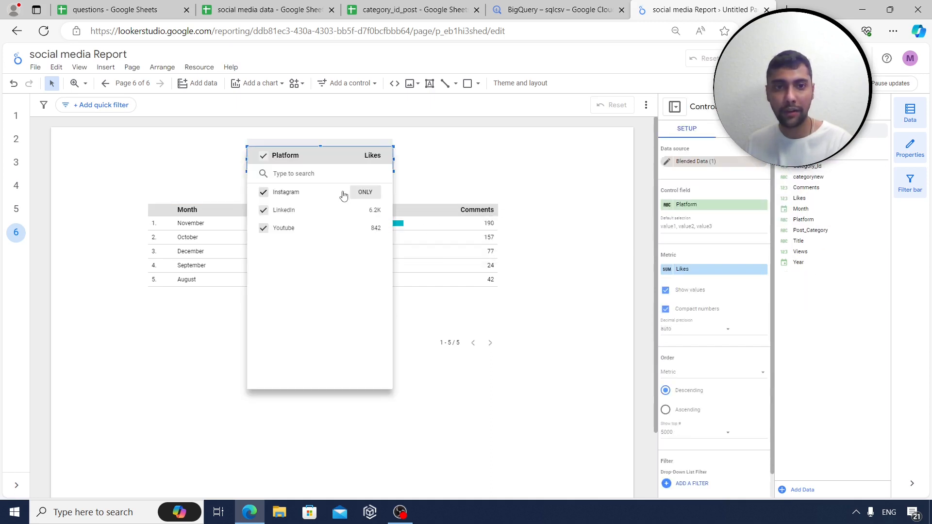
click(365, 209)
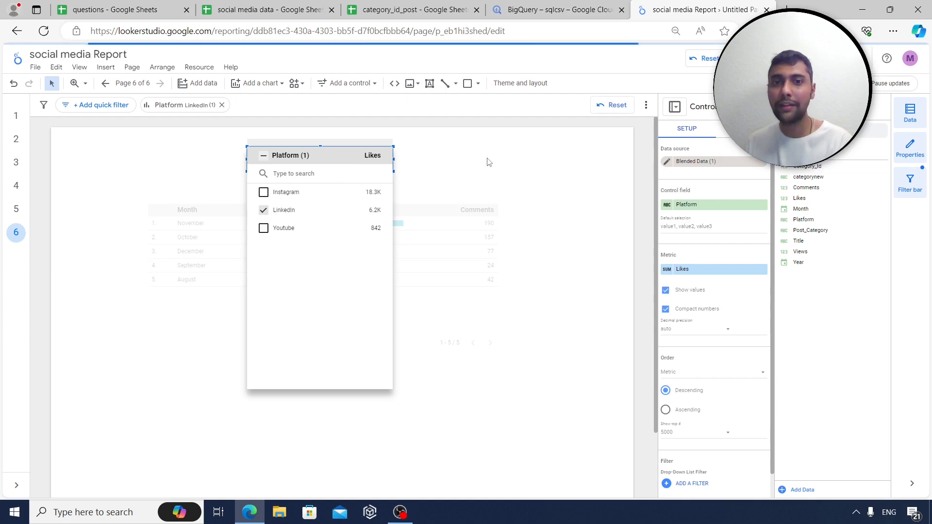
click(488, 161)
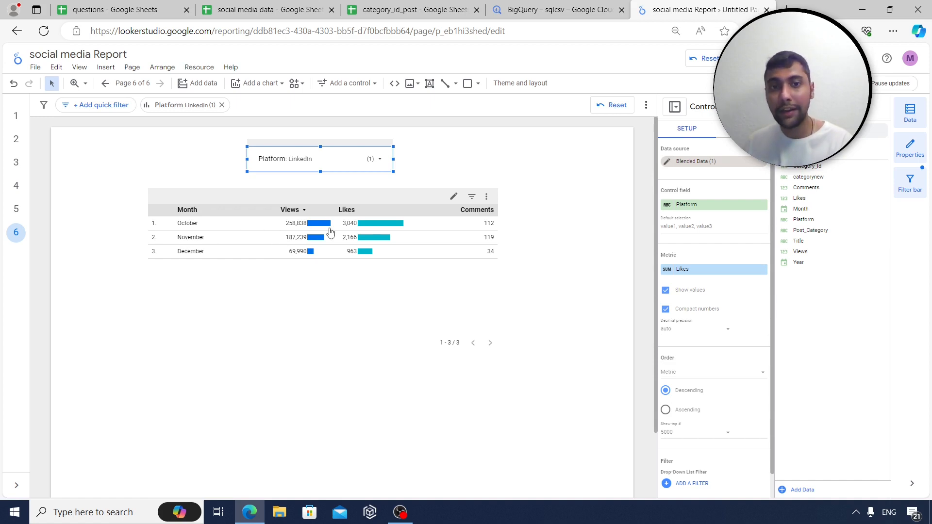
click(379, 160)
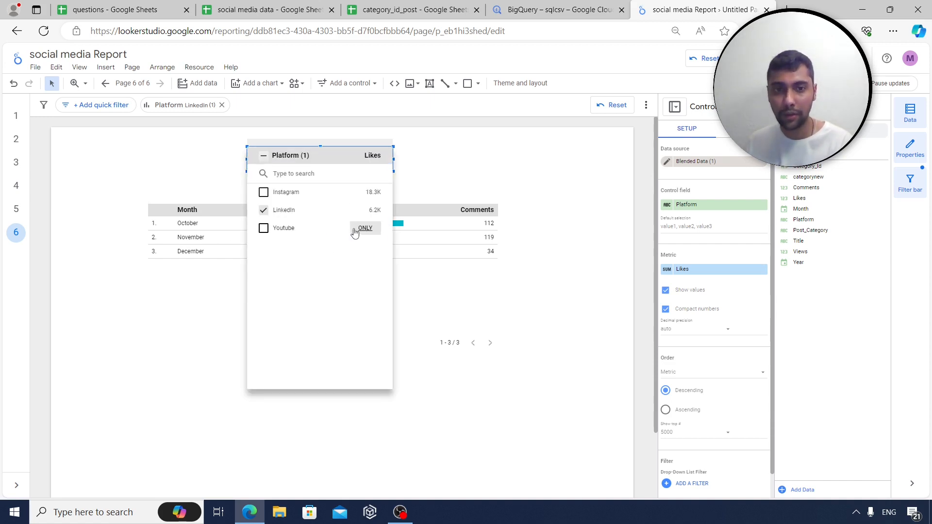
click(366, 228)
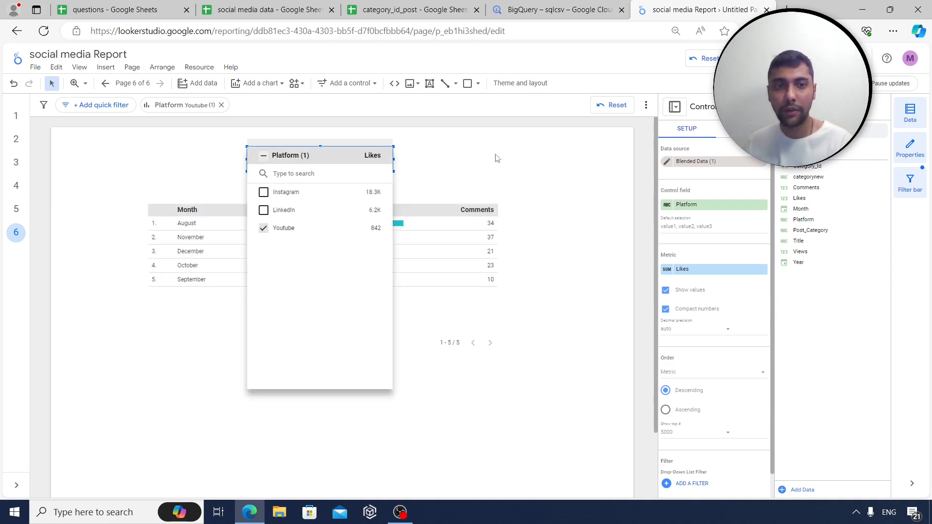
click(447, 170)
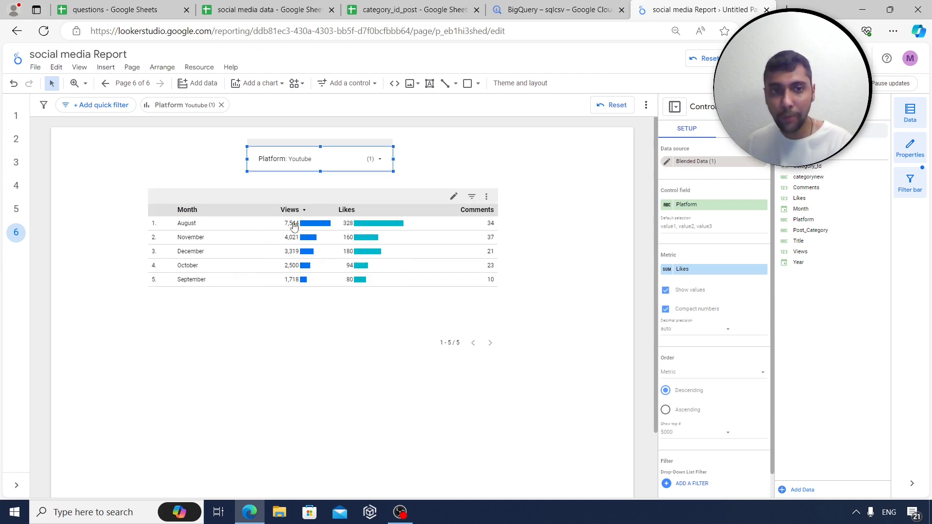
Filter the monthly table to Instagram only, and reselect all platforms in the Platform control
click(379, 159)
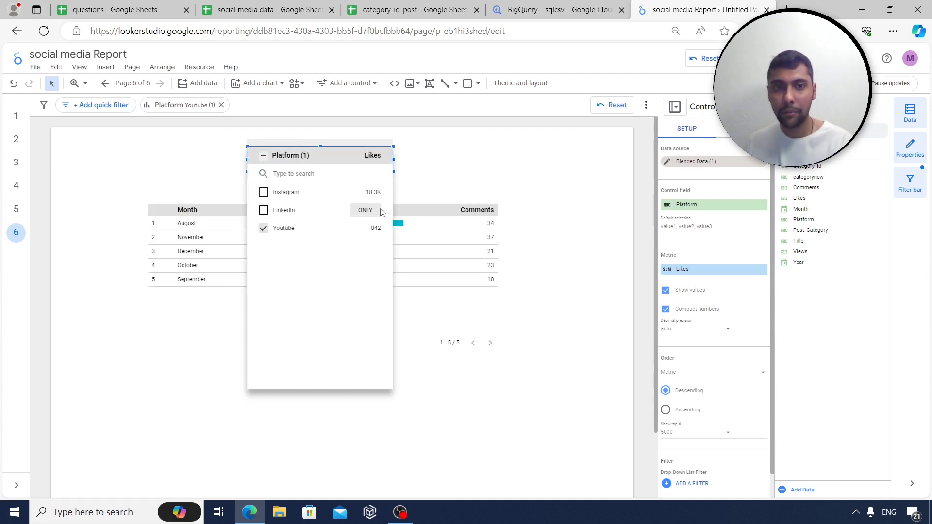
click(478, 180)
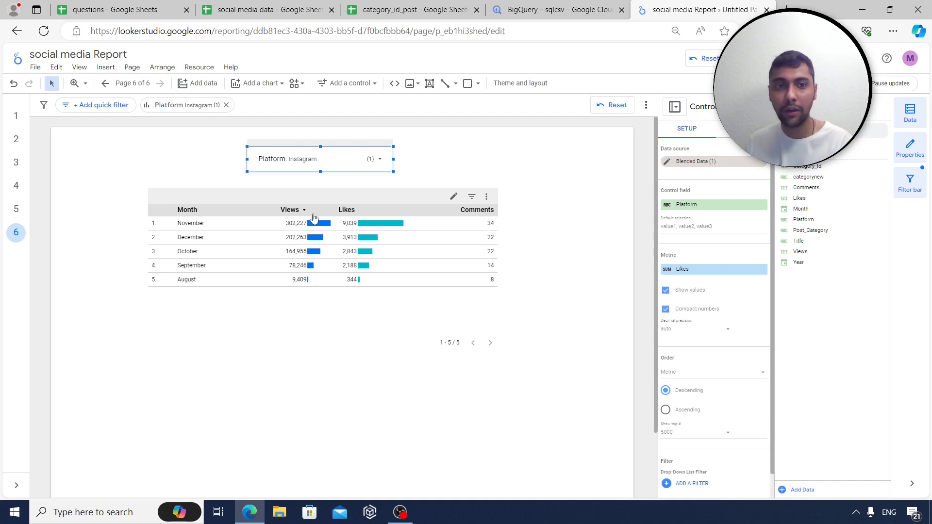
mouse_move(305, 234)
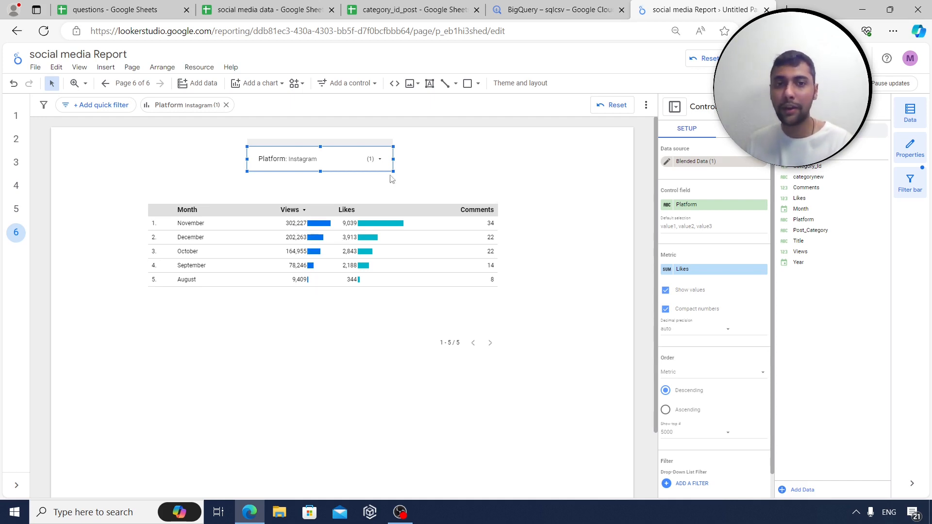
click(376, 161)
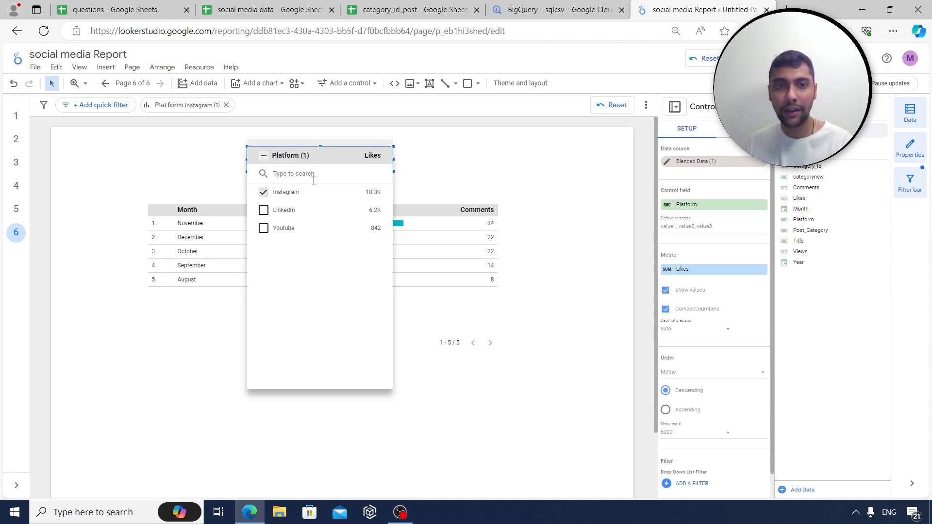
click(262, 158)
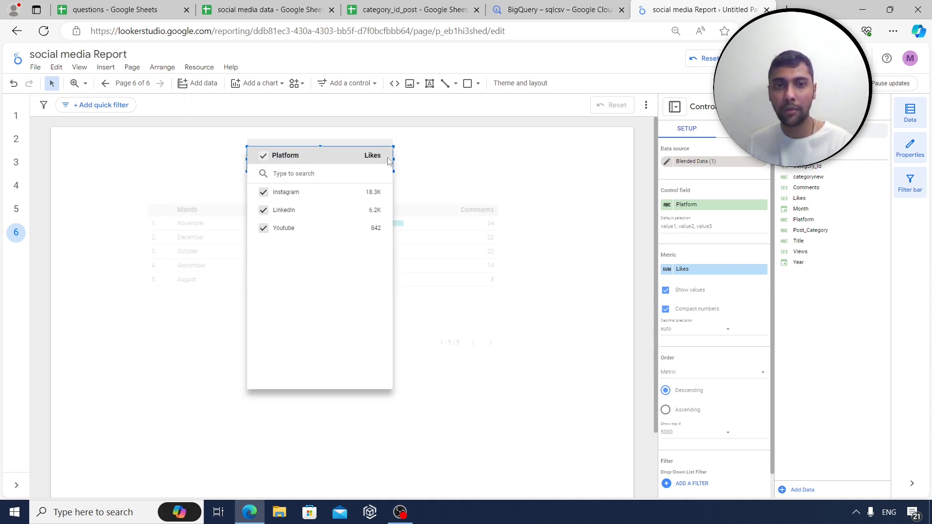
click(442, 164)
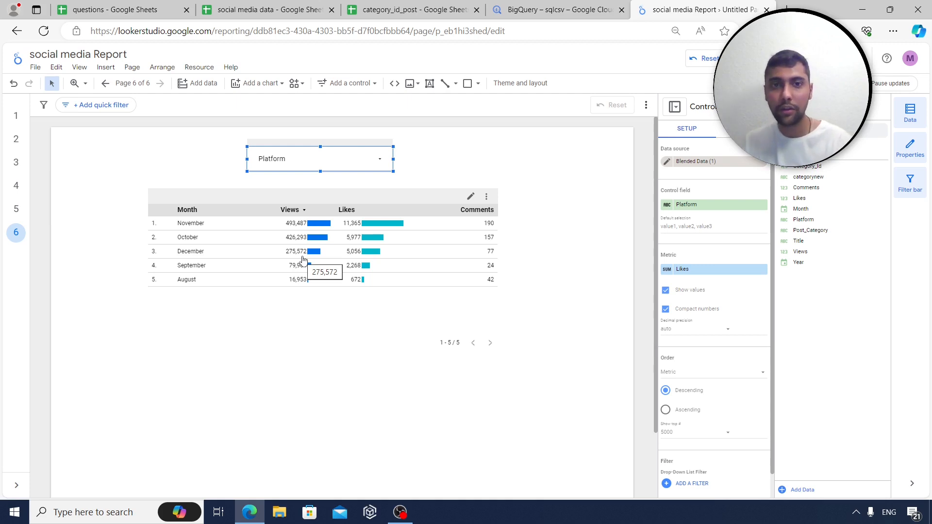
Check which file formats the report can be downloaded as
click(243, 316)
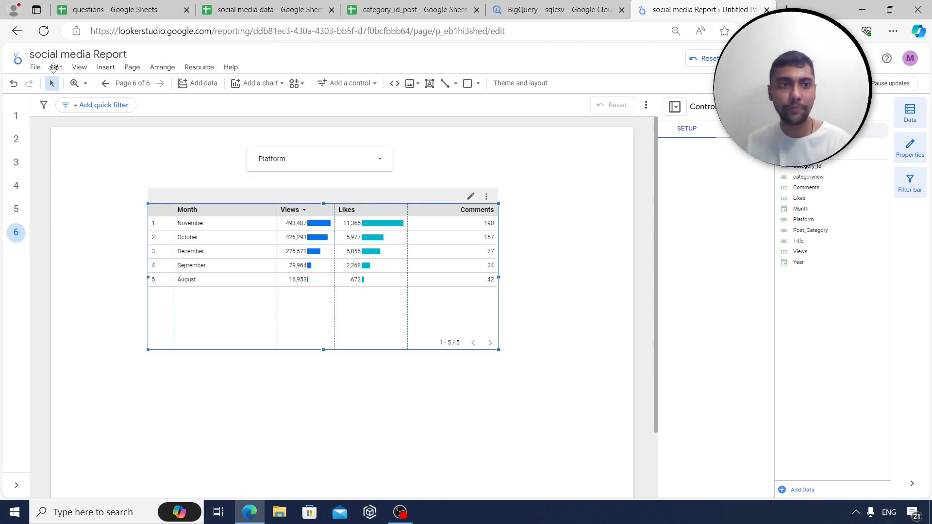
click(35, 69)
mouse_move(102, 210)
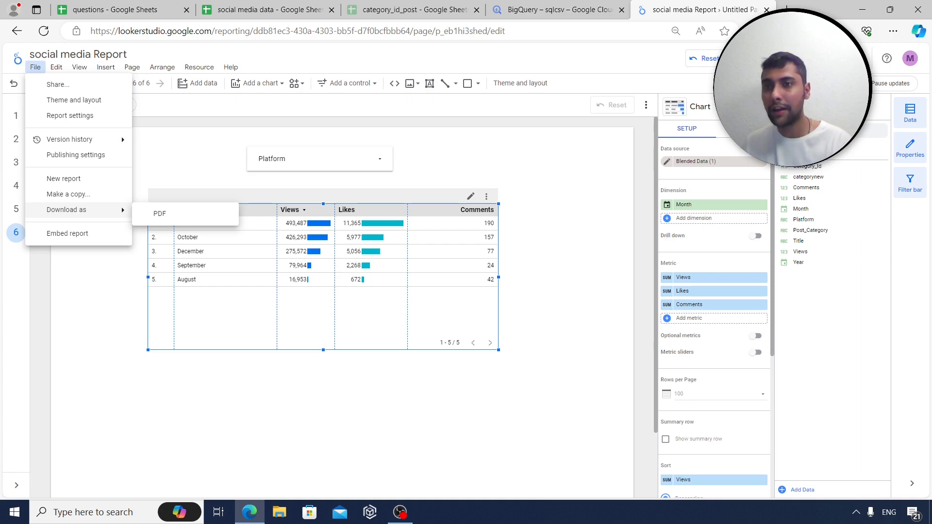
Try Public link access in the report's sharing settings and leave the dialog without saving
click(755, 58)
click(755, 58)
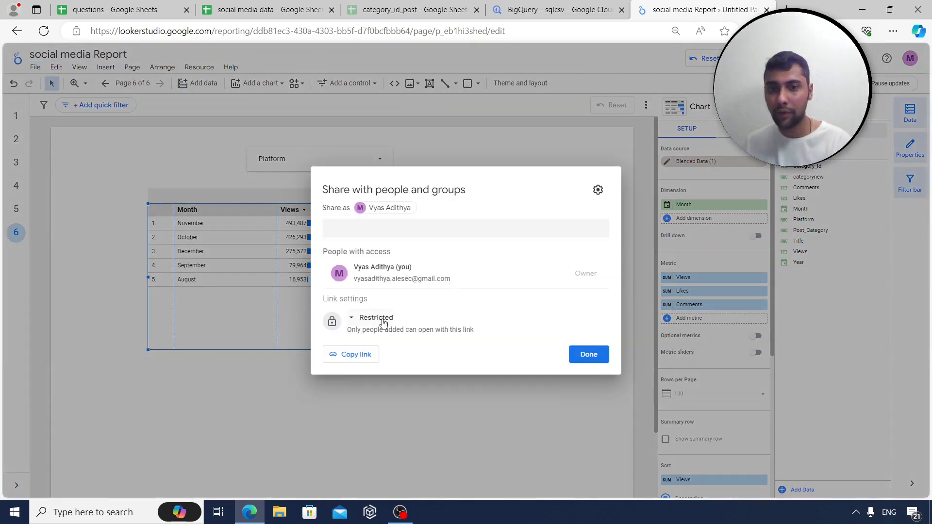
click(355, 319)
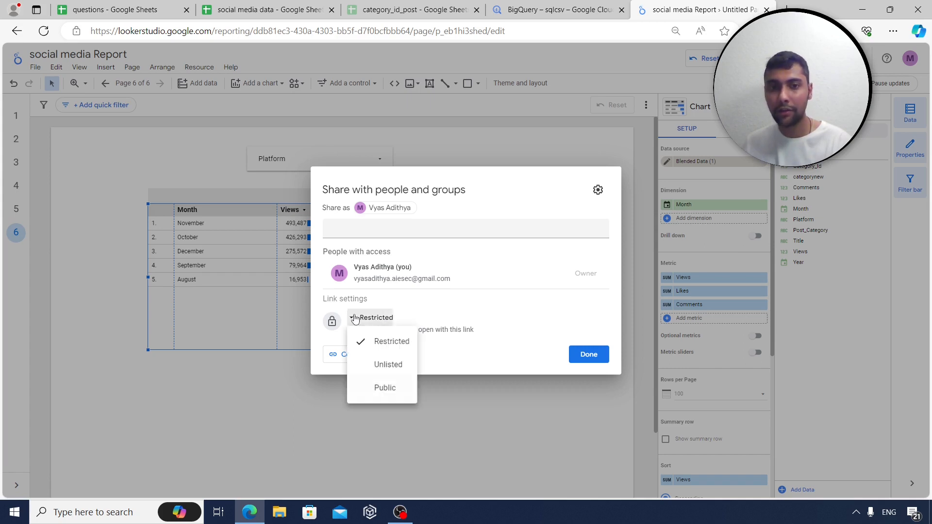
click(398, 387)
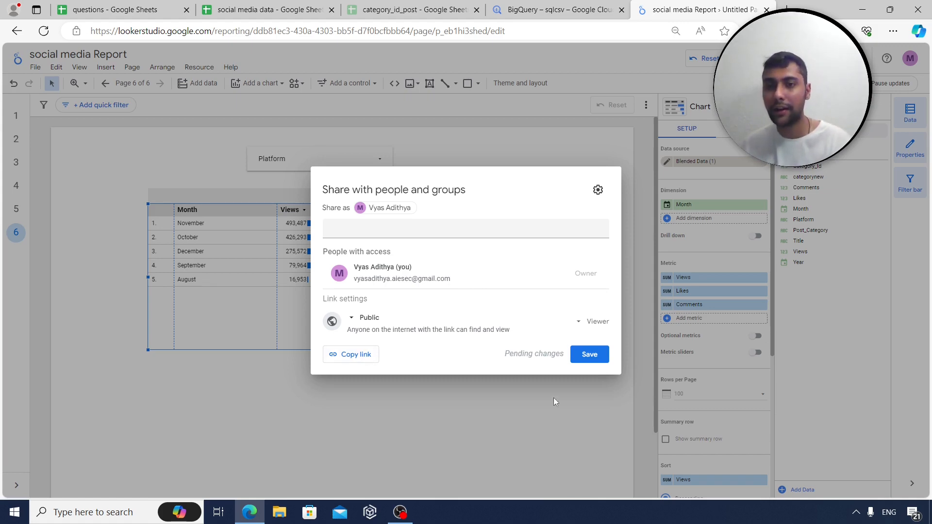
click(567, 409)
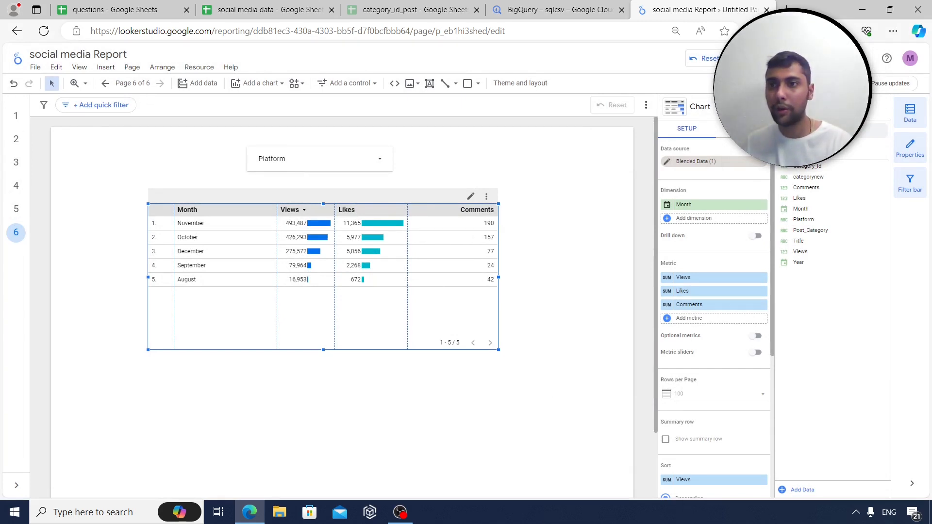
Switch the report to view mode and look at its fifth and fourth pages
click(819, 58)
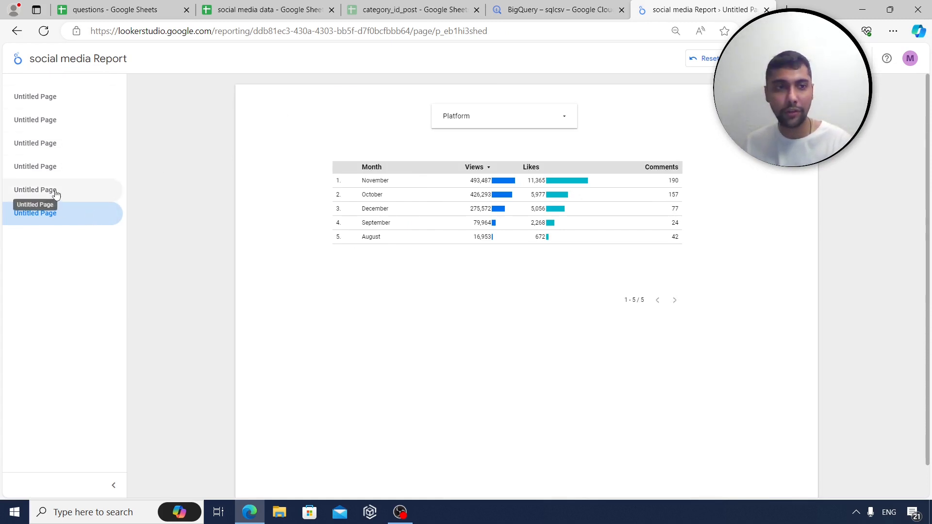
click(55, 191)
click(46, 161)
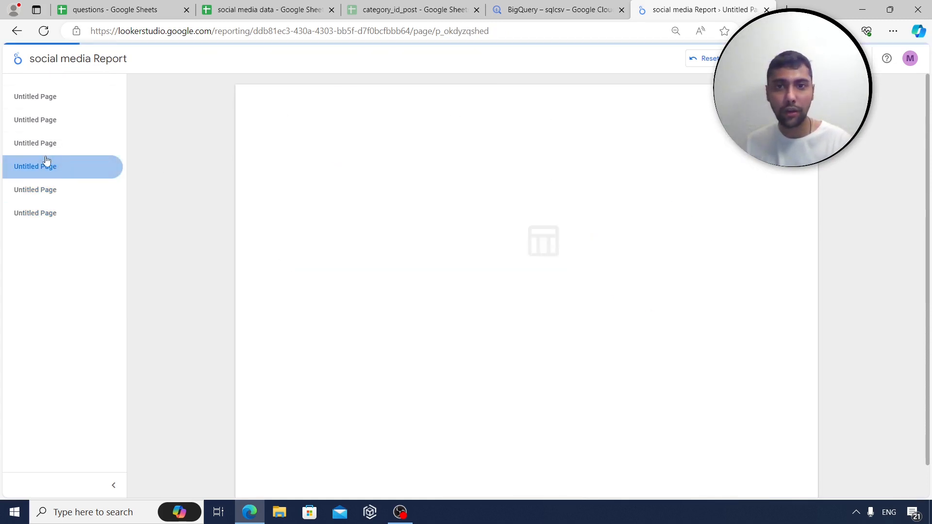
Look through the report's third, second, first and sixth pages in view mode
click(54, 143)
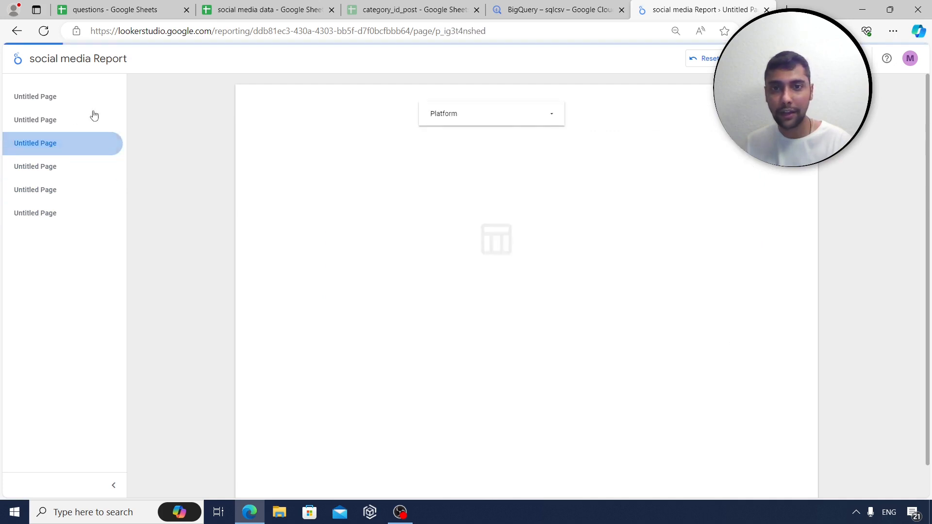
click(68, 119)
click(54, 97)
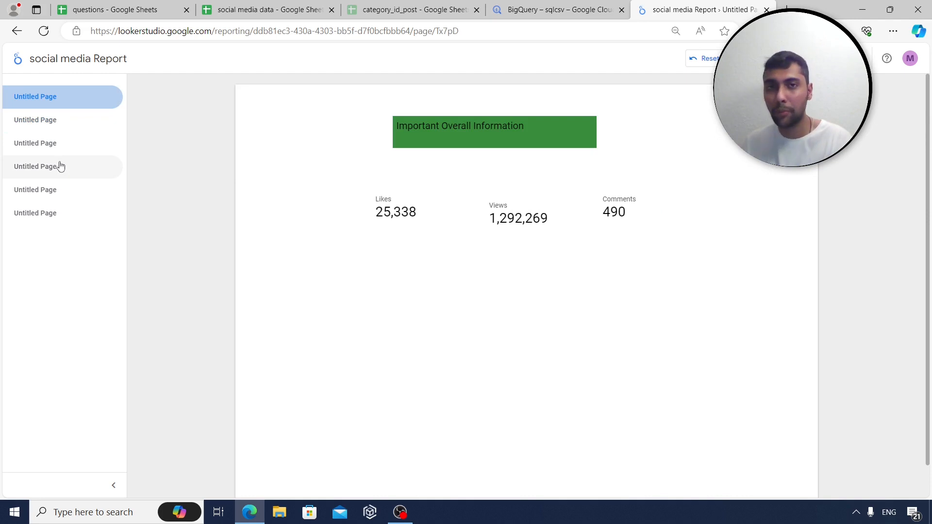
click(62, 216)
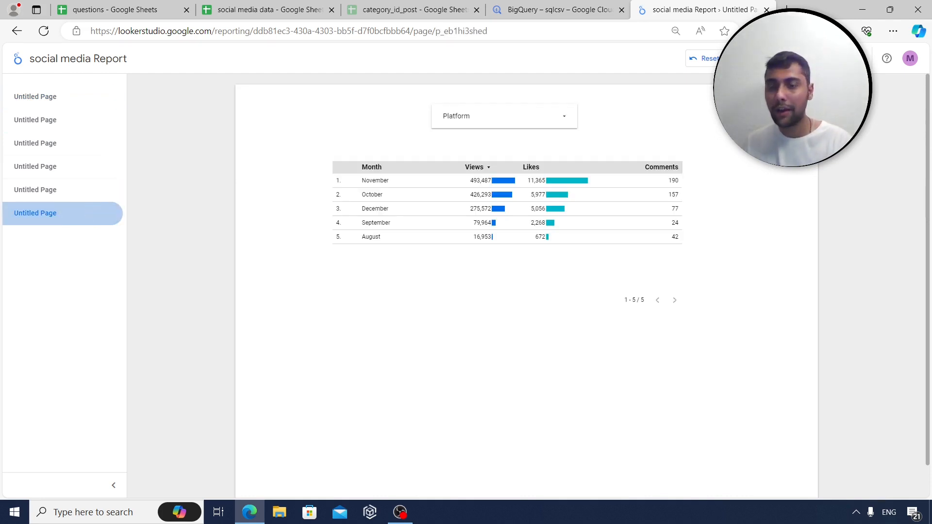
Return the report to edit mode, open page management and rename the first page as "Overall Info"
click(824, 58)
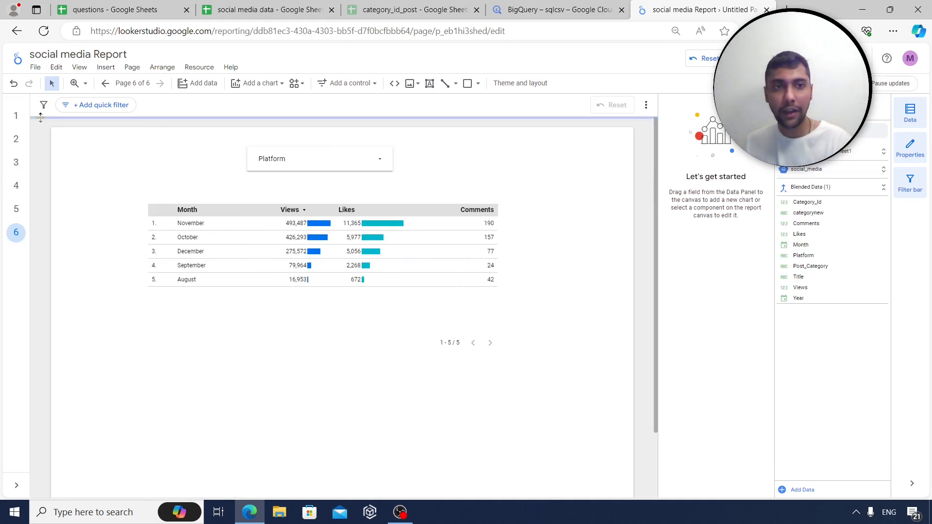
click(132, 69)
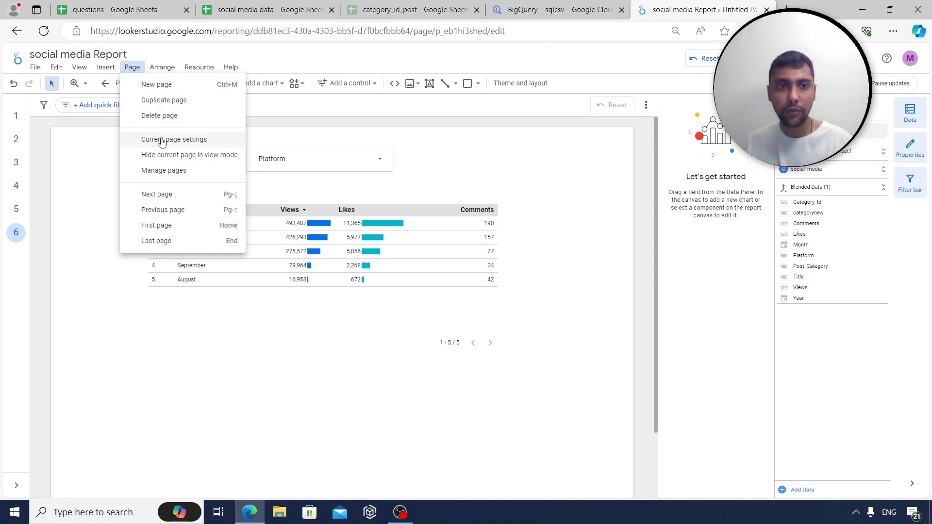
click(157, 171)
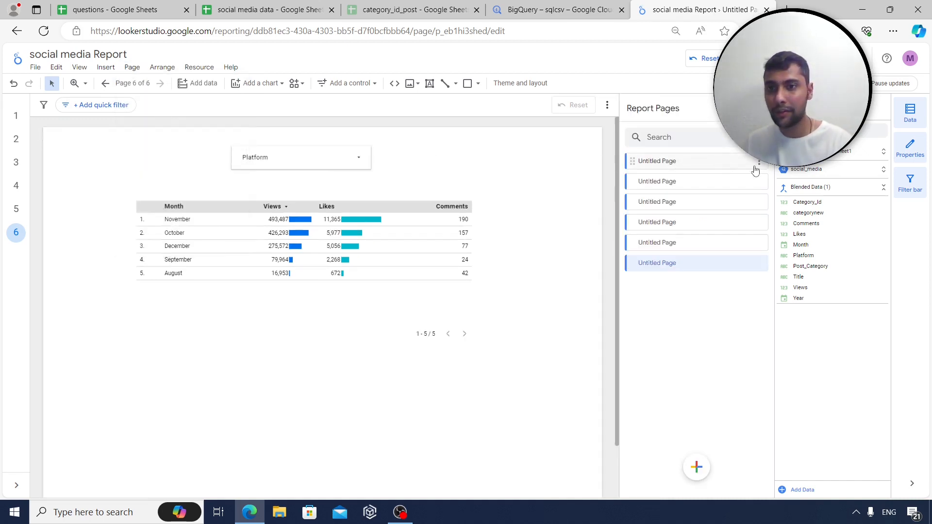
click(694, 163)
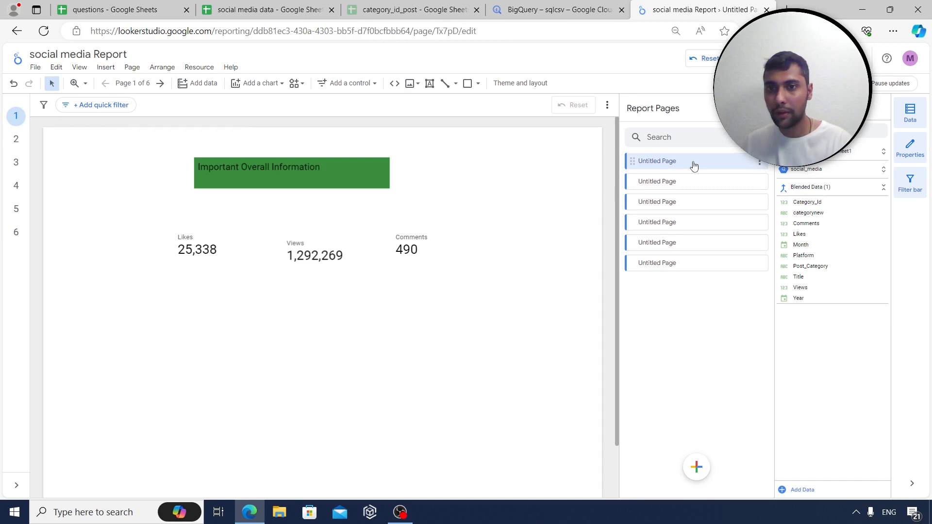
click(760, 164)
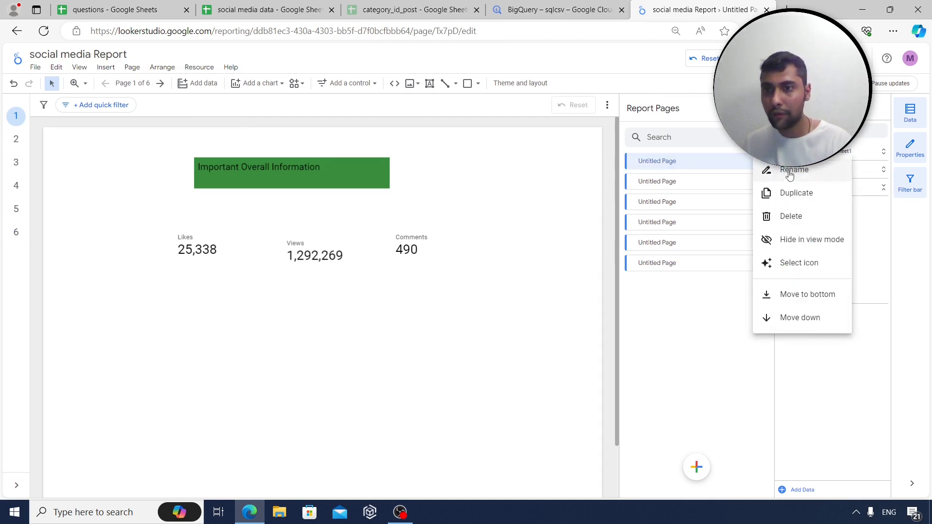
click(789, 171)
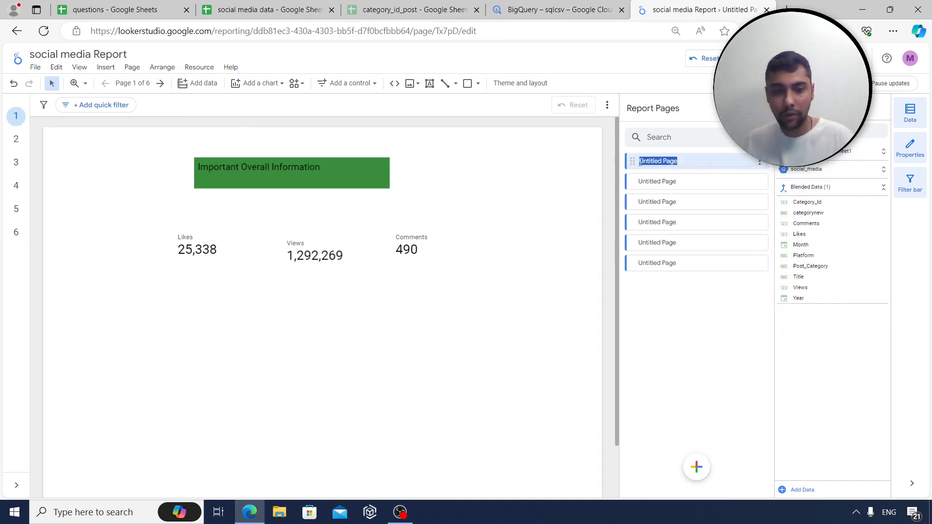
text(Overall Info)
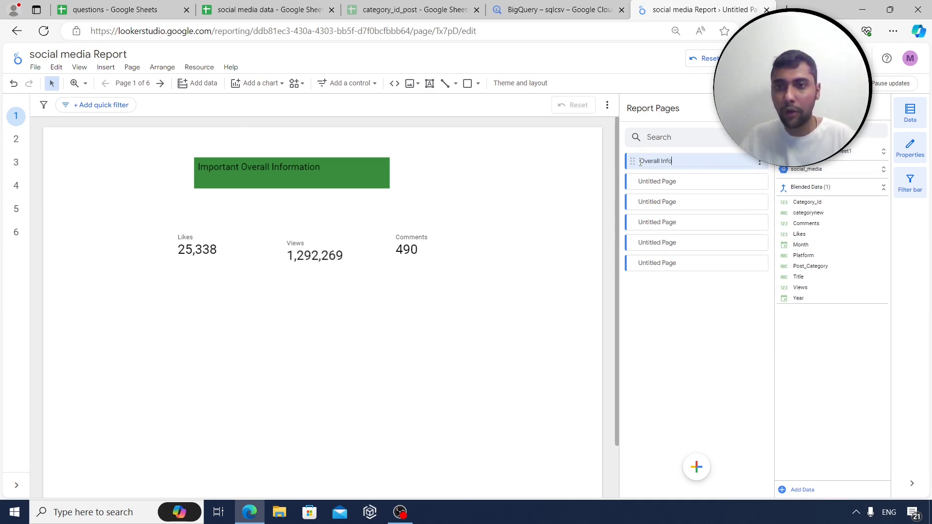
Rename the second page, which holds the platform table, as "Platform Wise Metrics"
click(693, 181)
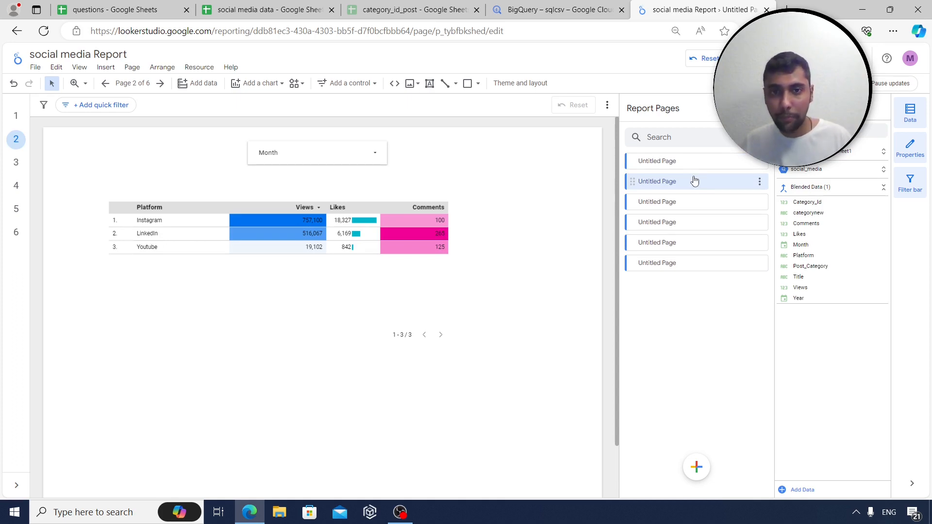
click(759, 181)
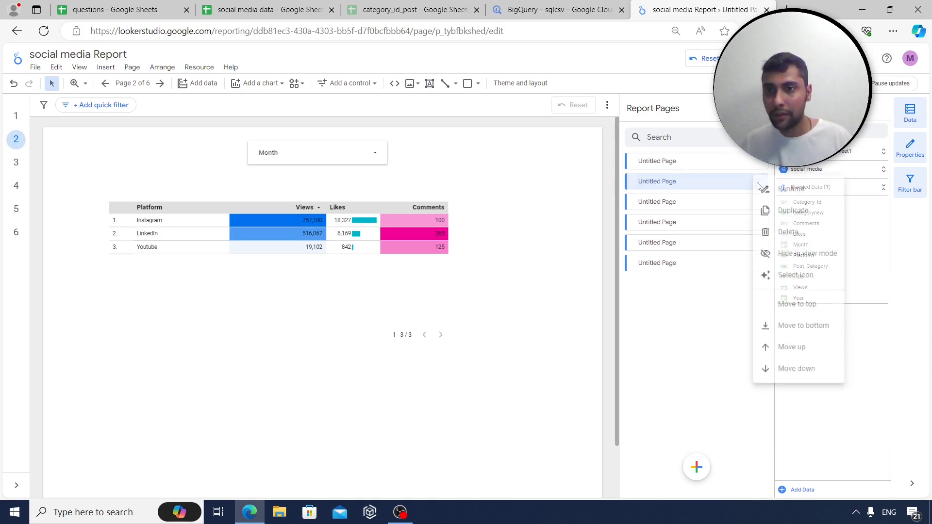
click(781, 191)
text(P)
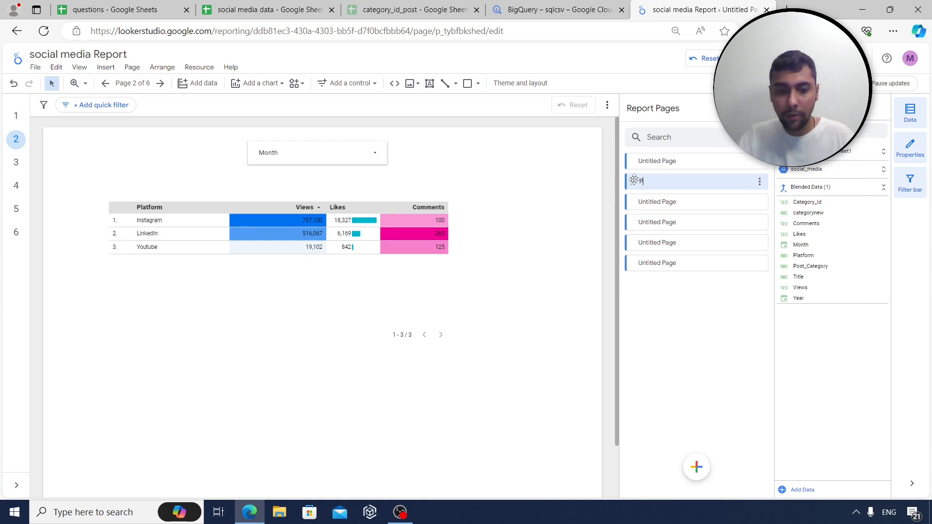
text(latform Wise)
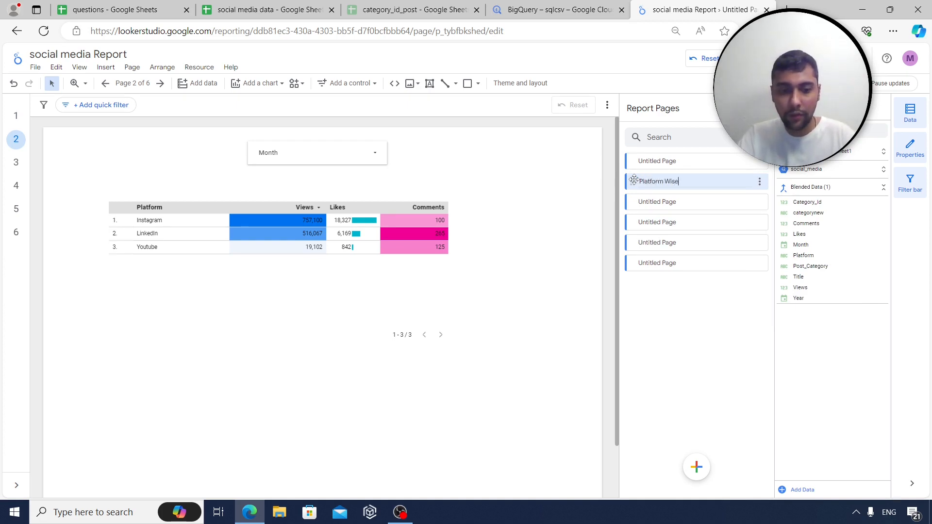
text( Metr)
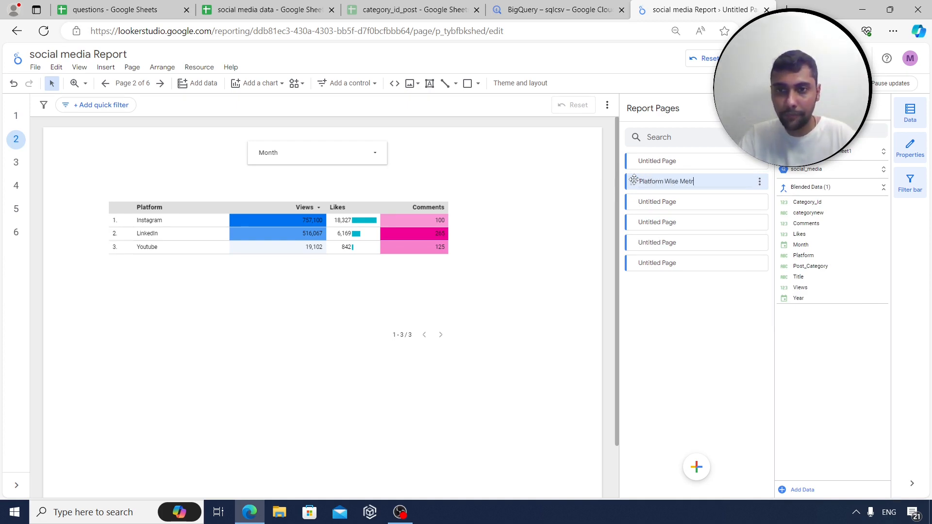
text(ics)
key(Return)
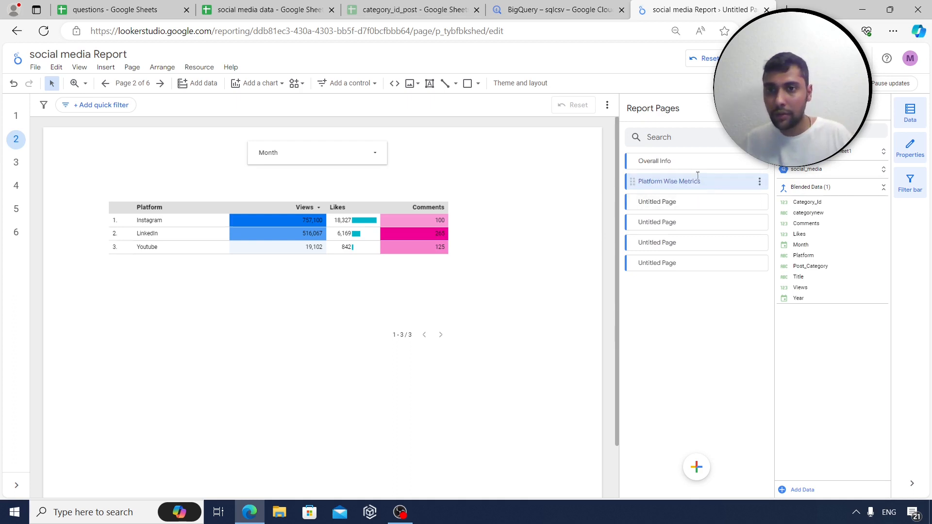
Rename the third page, which holds the post category table, as "Post Category Wise Metrics"
click(701, 206)
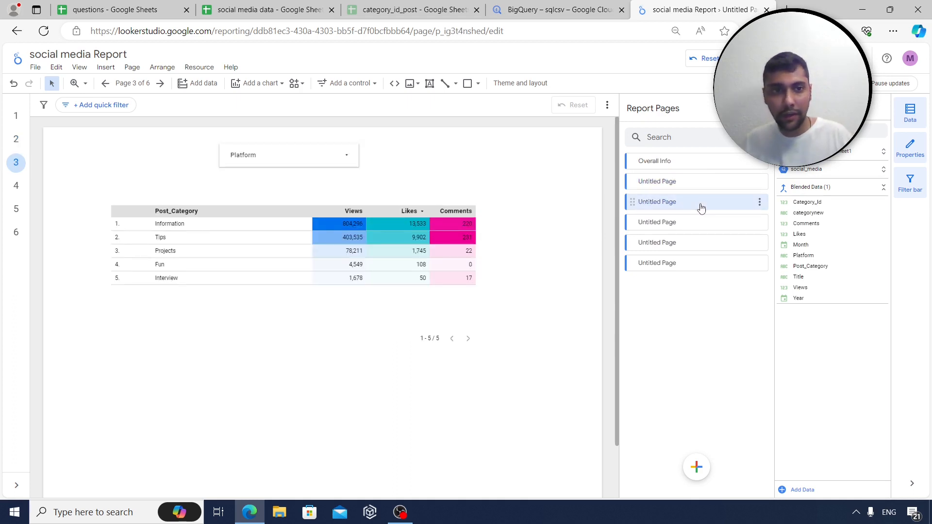
click(759, 202)
click(785, 212)
drag(692, 200, 627, 204)
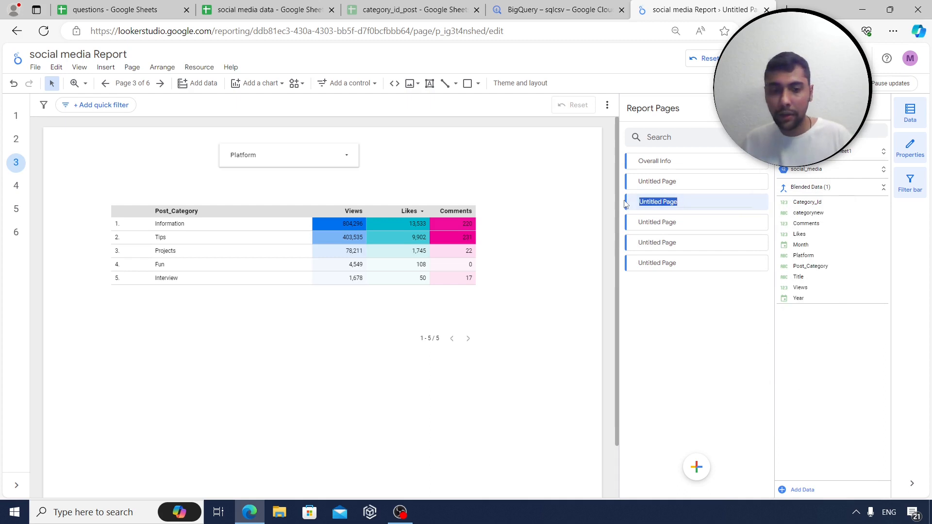
text(Post Cat)
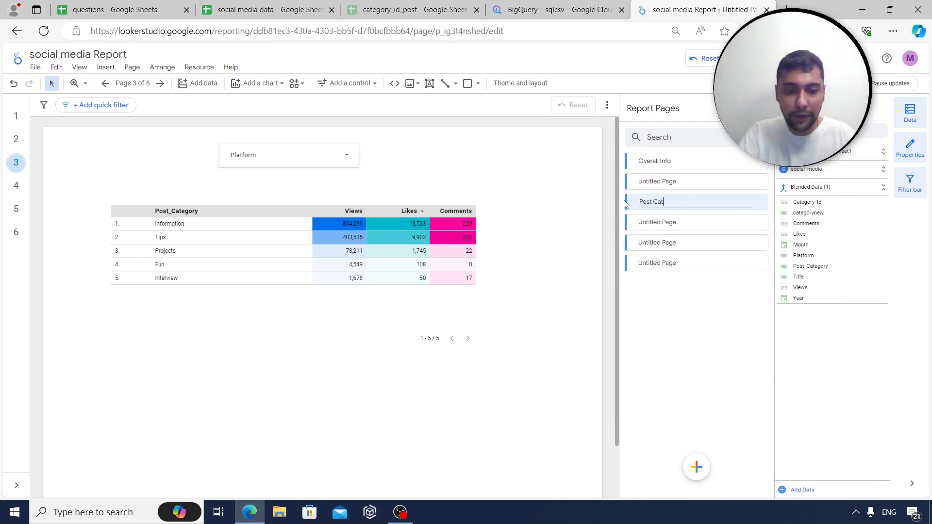
text(egory Wise)
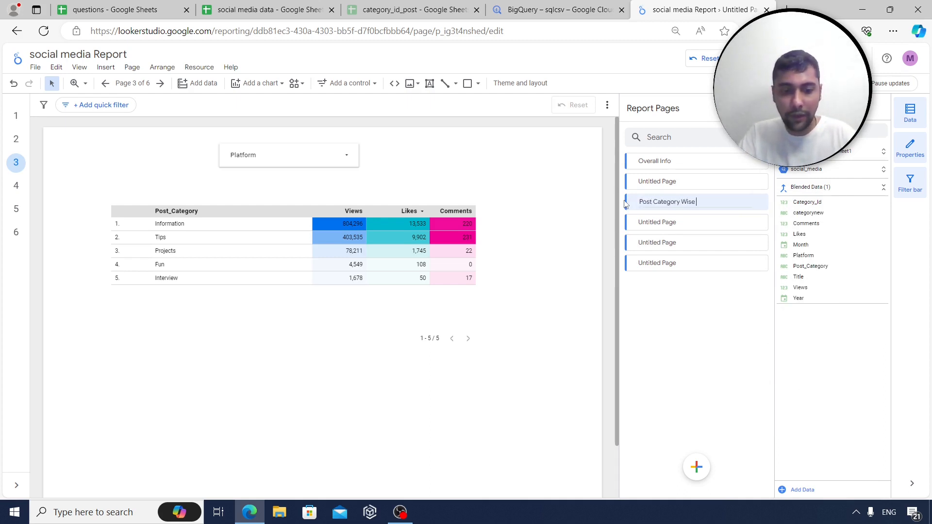
text( Metrics)
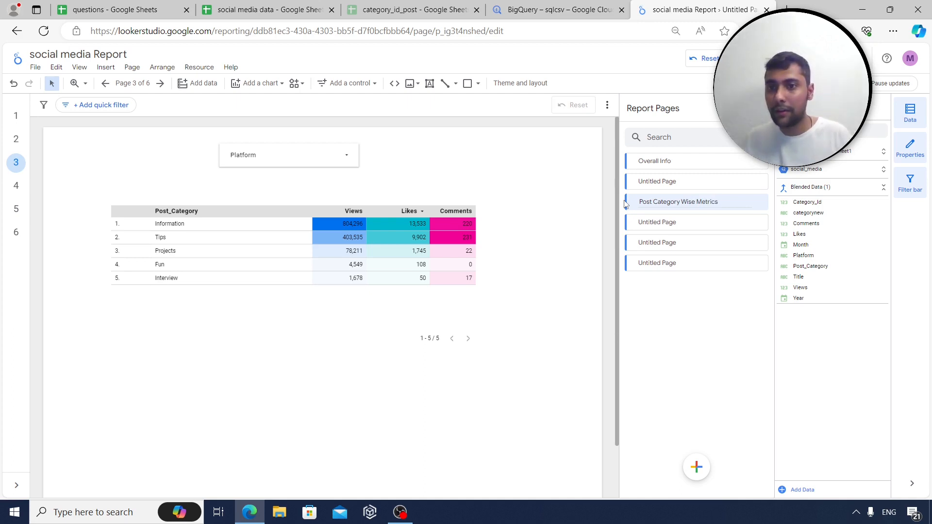
key(Return)
Rename the fourth page, which holds the ratio table, as "Specific KPIs per platform & category"
click(672, 225)
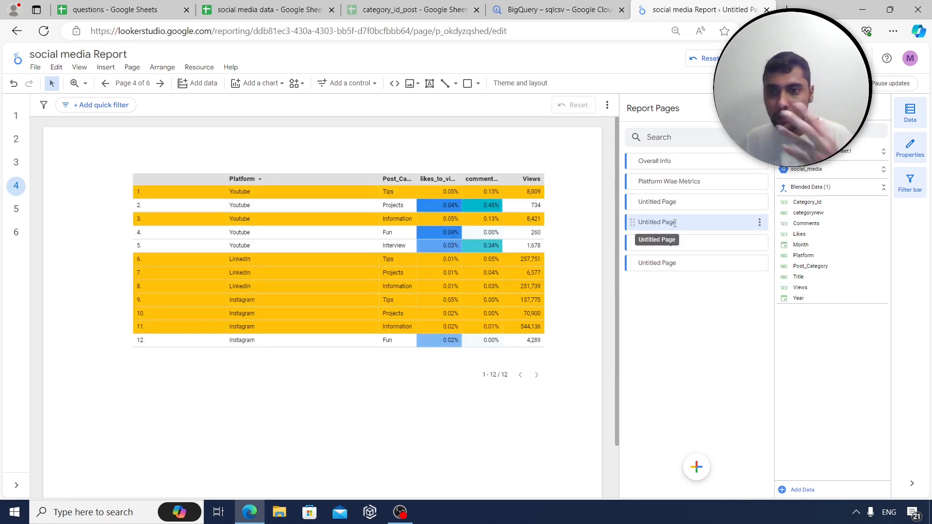
click(759, 222)
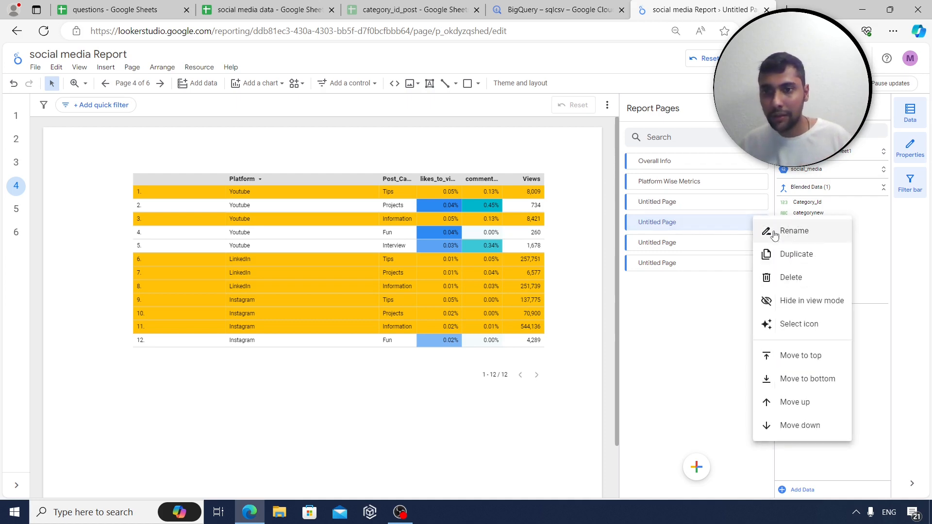
click(774, 232)
drag(693, 222, 631, 222)
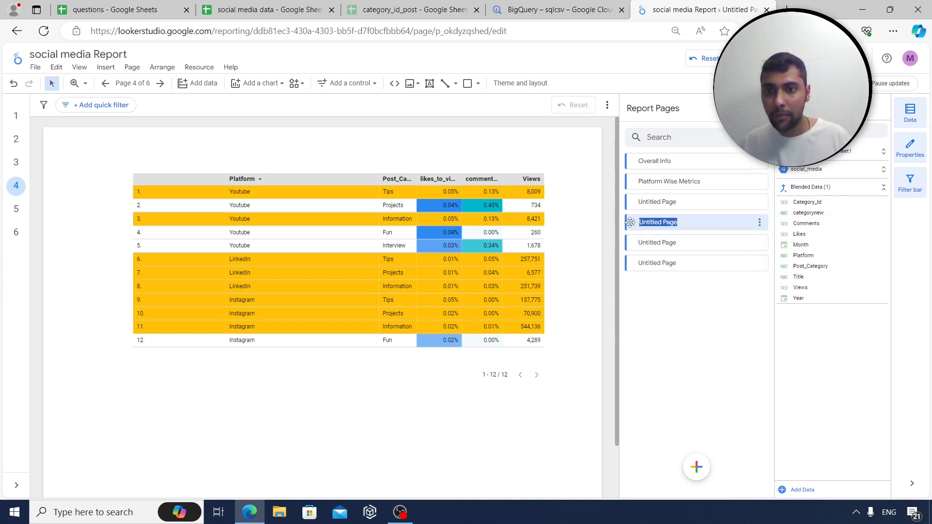
text(Sp)
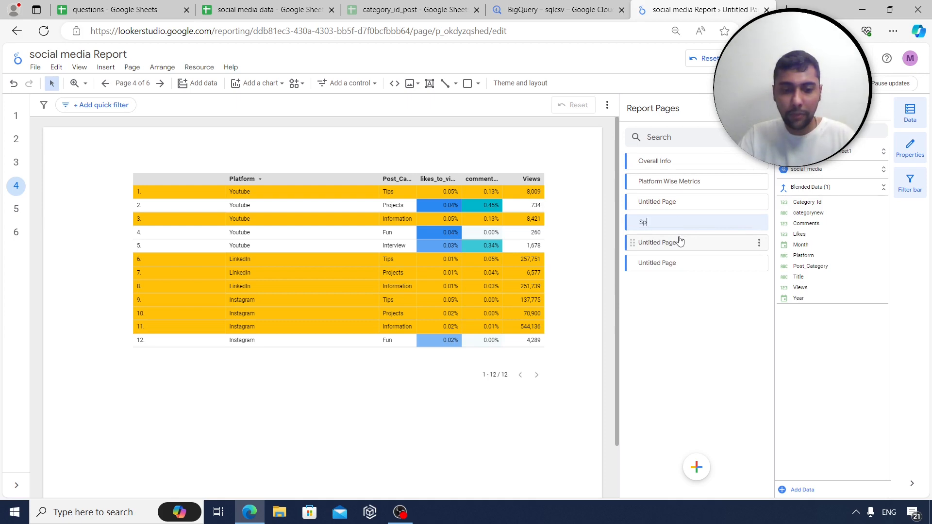
text(ecific KPIs per platform)
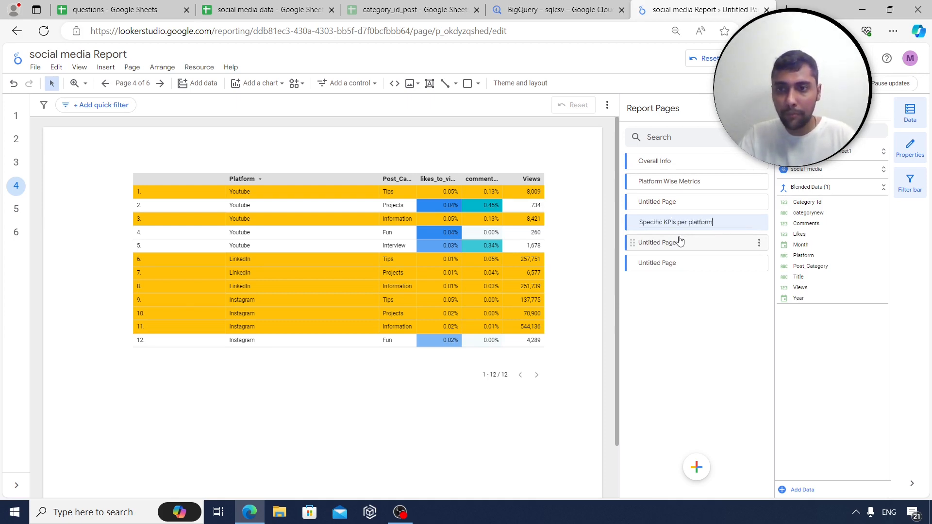
text( & category)
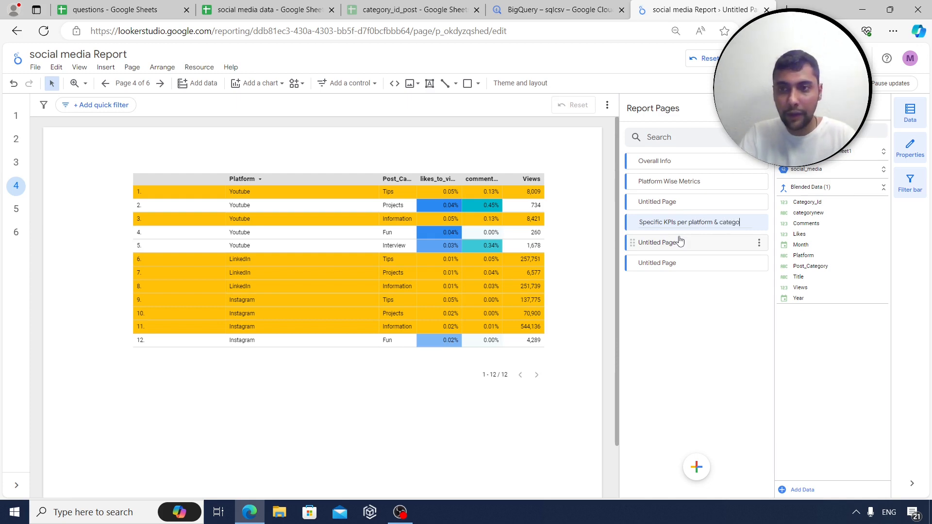
Rename the fifth page, which holds the bar and pie charts, as "Likes & View Share by Platform & Category"
click(681, 242)
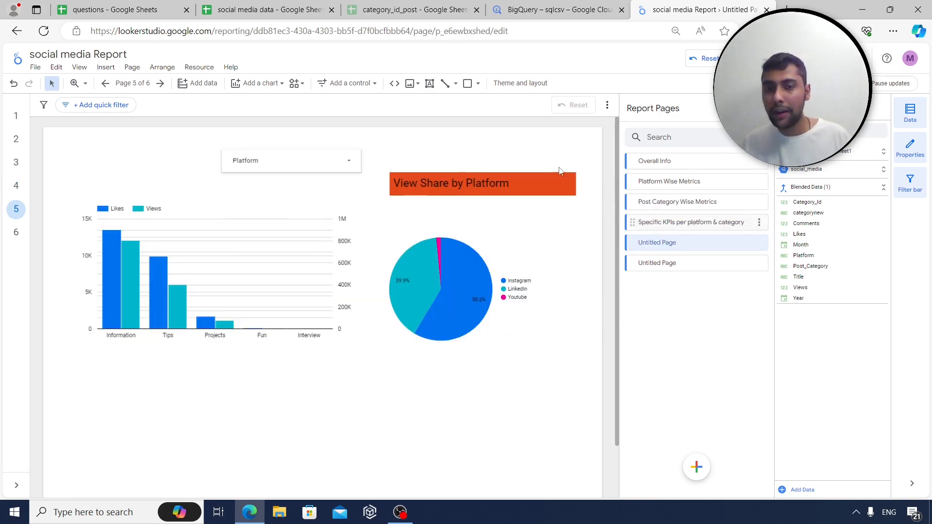
click(758, 245)
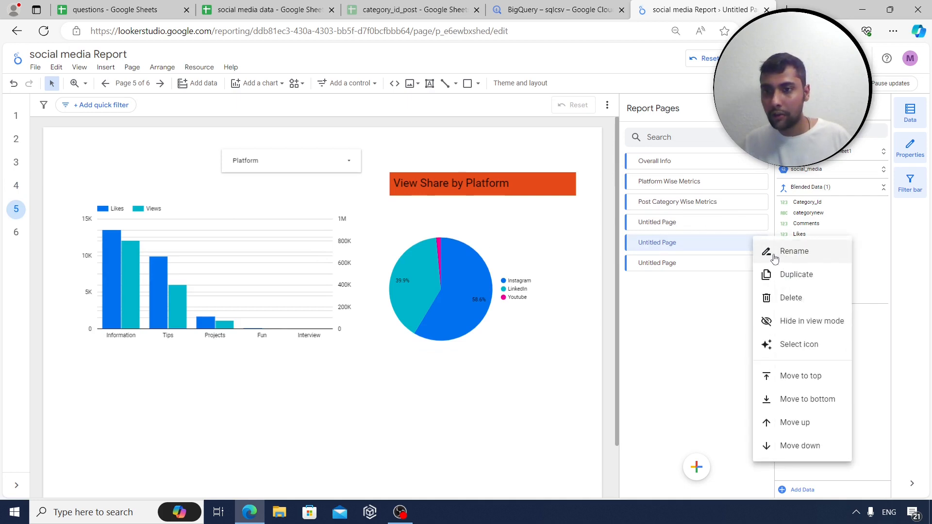
click(771, 256)
text(Lik)
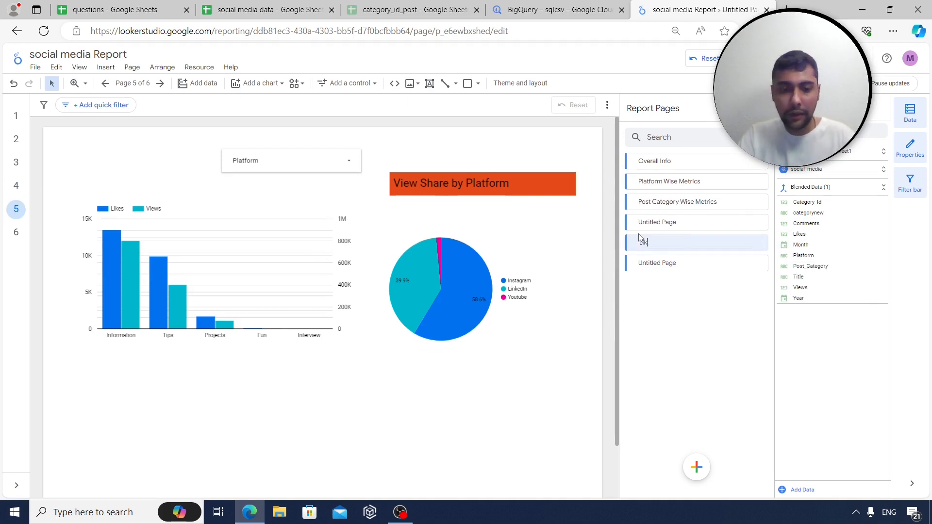
text(es & View Share by P)
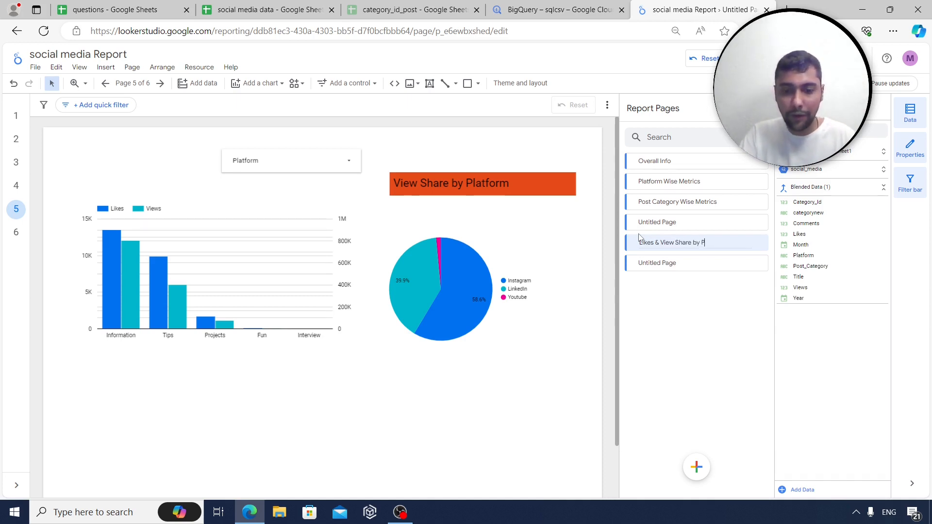
text(latfgo)
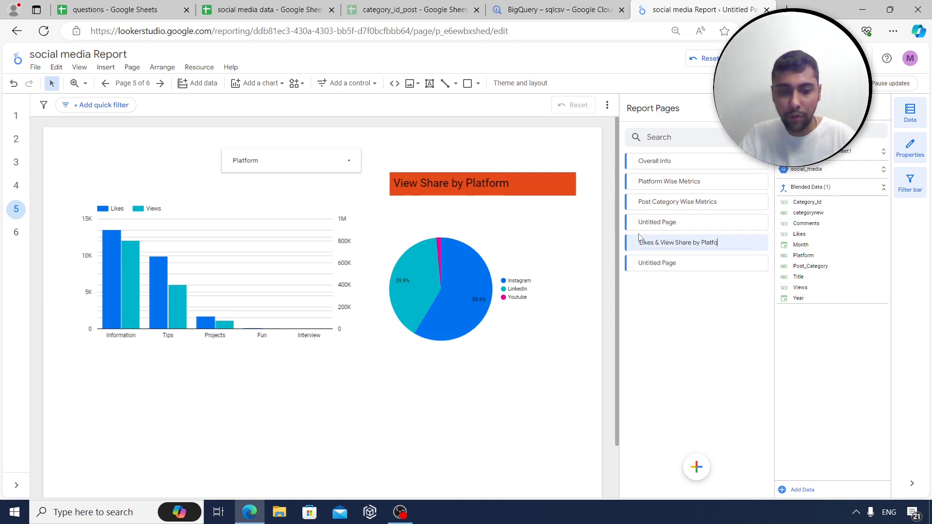
text(Category)
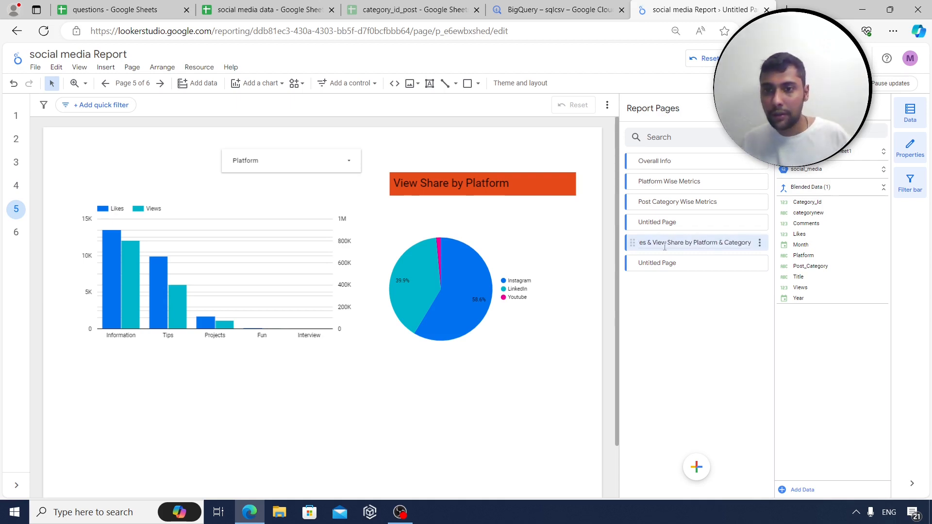
Rename the sixth page, which holds the monthly table, as "Month Wise Performance"
click(682, 264)
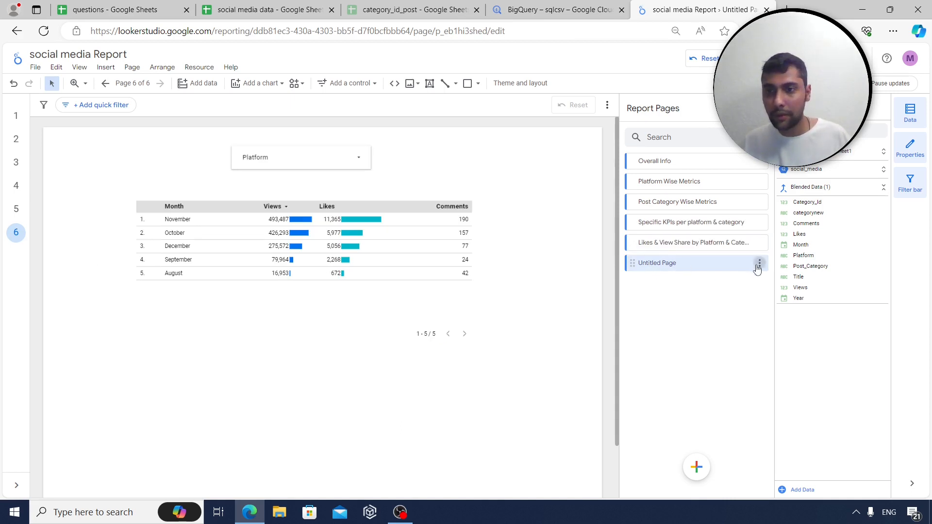
click(760, 263)
click(782, 270)
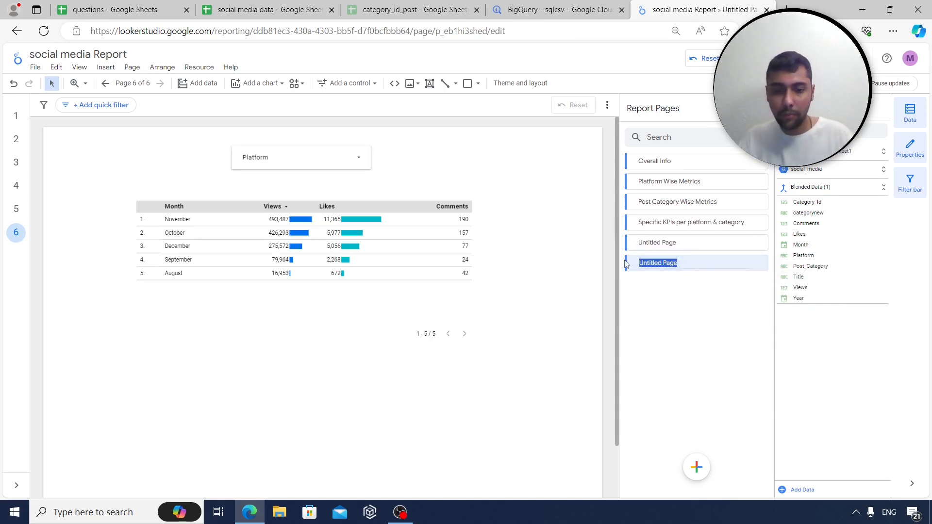
text(Month Wise P)
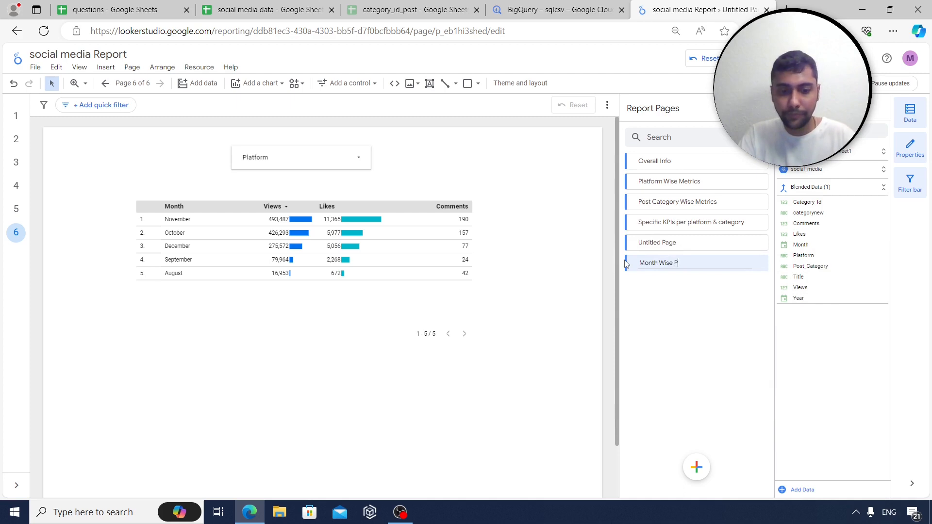
text(erformance)
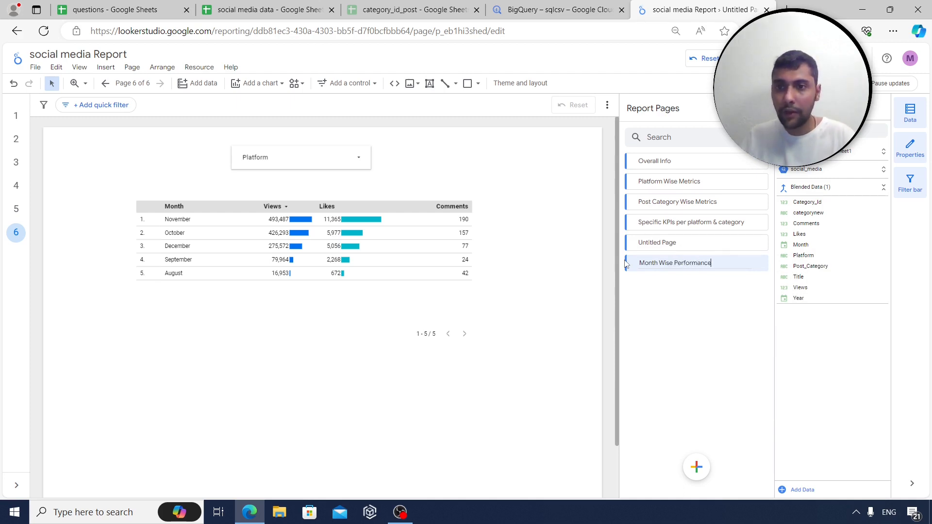
click(512, 290)
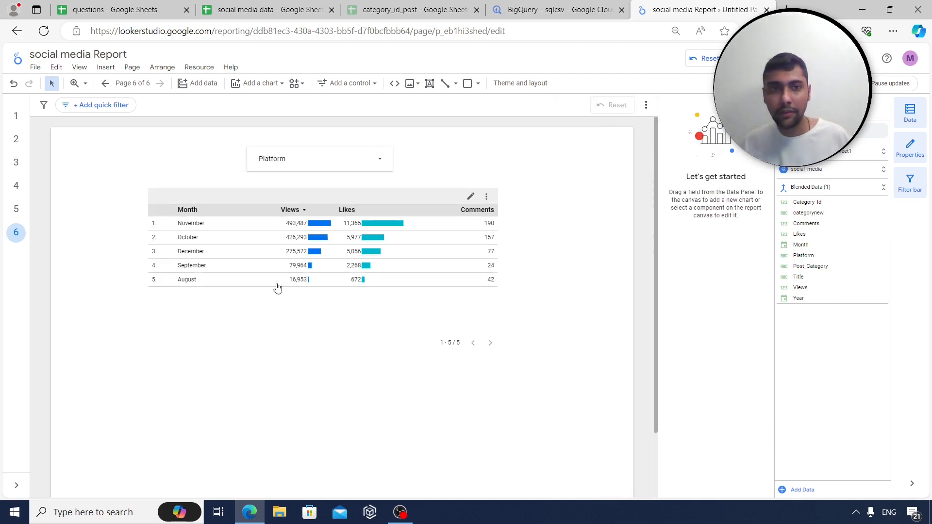
Preview the report in view mode and look through the Platform Wise Metrics, Specific KPIs and Overall Info pages
click(818, 58)
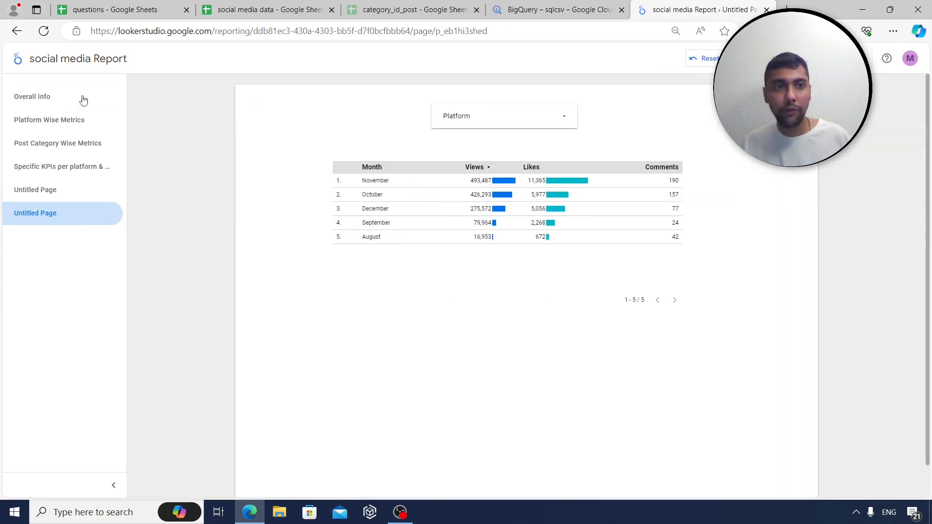
click(62, 126)
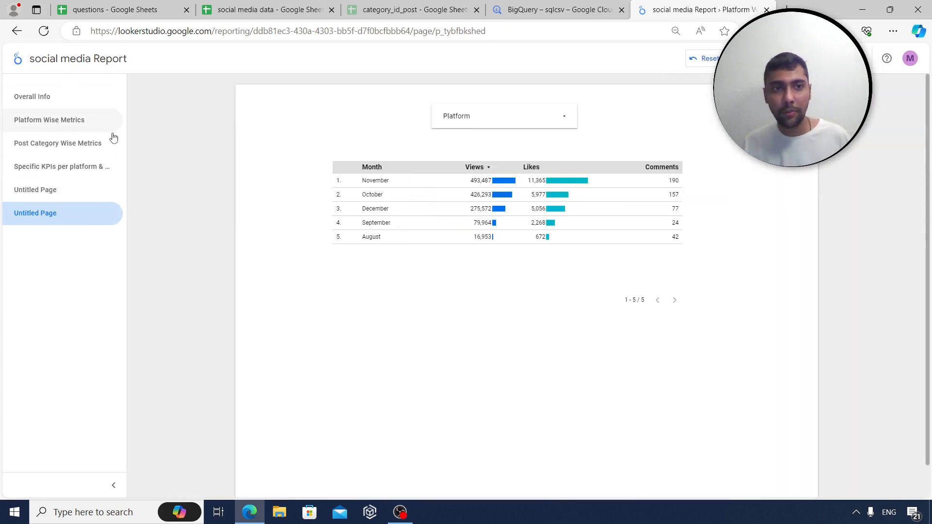
click(62, 167)
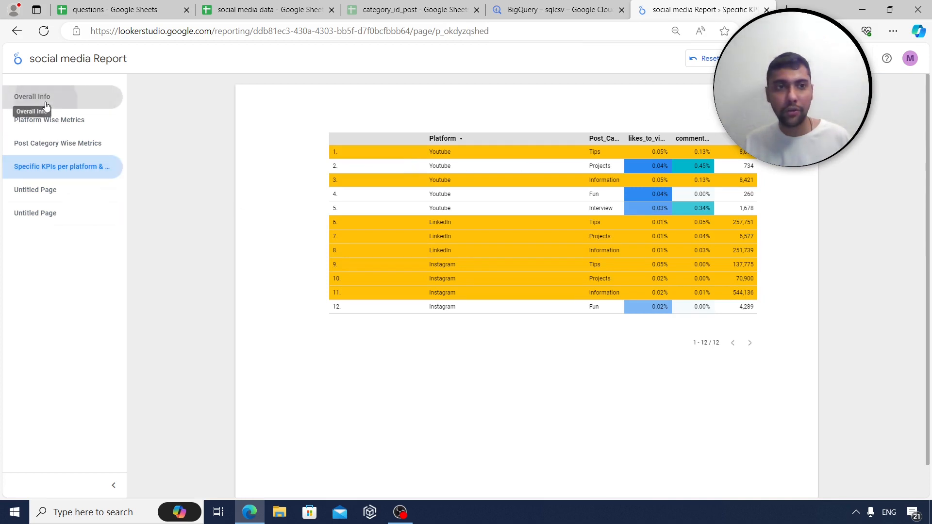
click(32, 97)
Return to edit mode, review the third and fourth pages, and select the ratio table on the fourth page
click(824, 58)
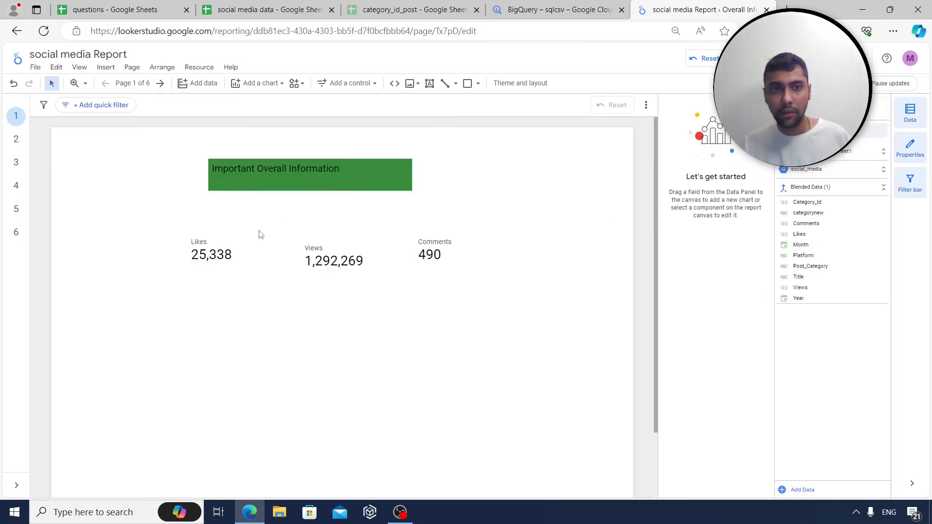
click(16, 162)
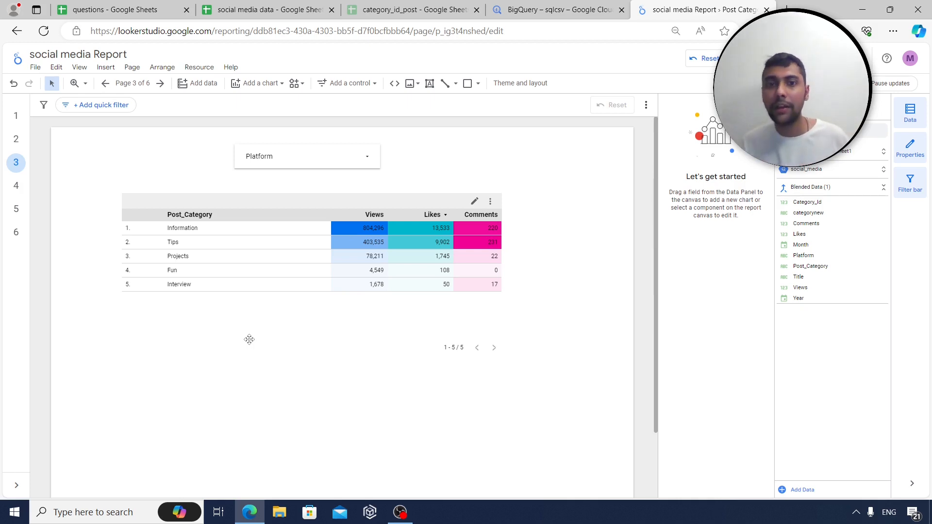
click(16, 185)
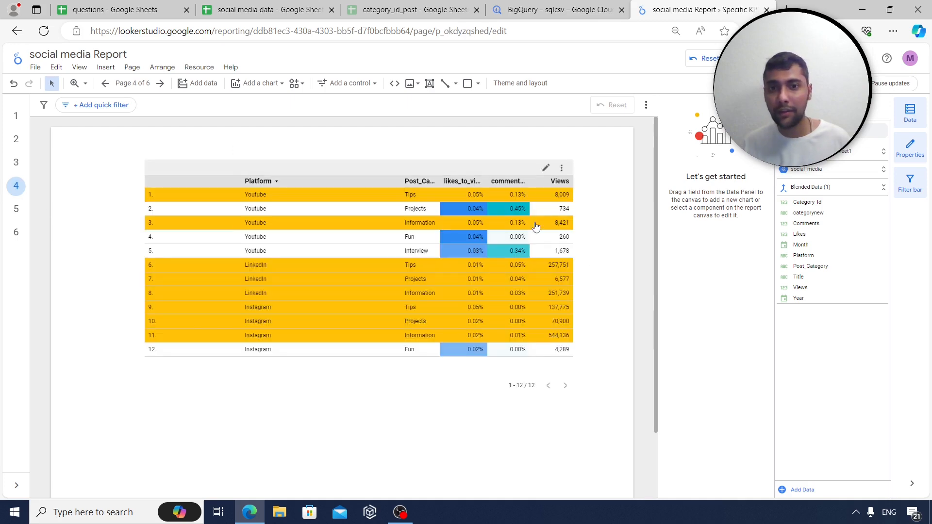
click(351, 316)
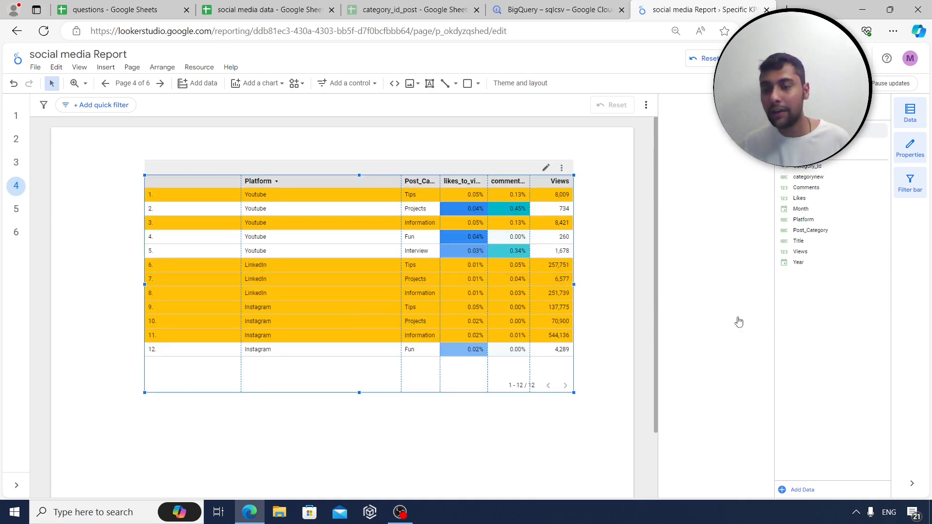